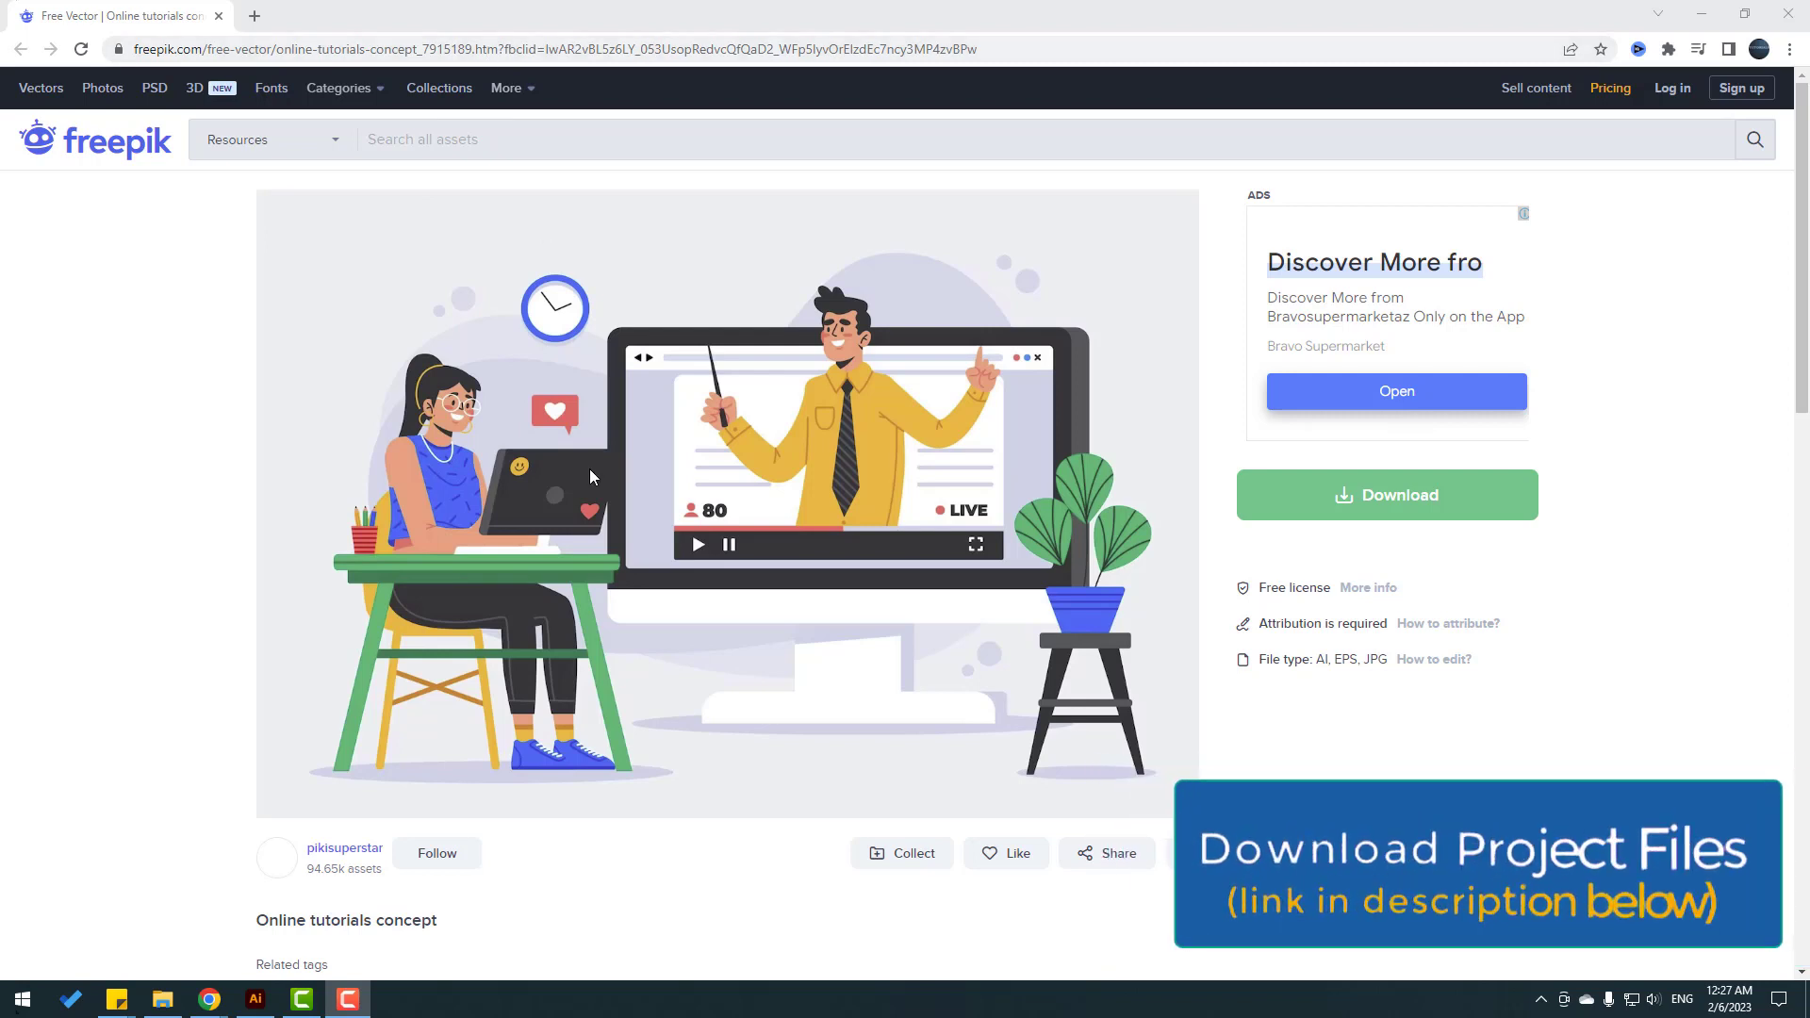
Step: Download the Online tutorials concept vector zip from Freepik and open its 3794012.ai file
scroll(500, 651, down, 3)
scroll(500, 651, up, 3)
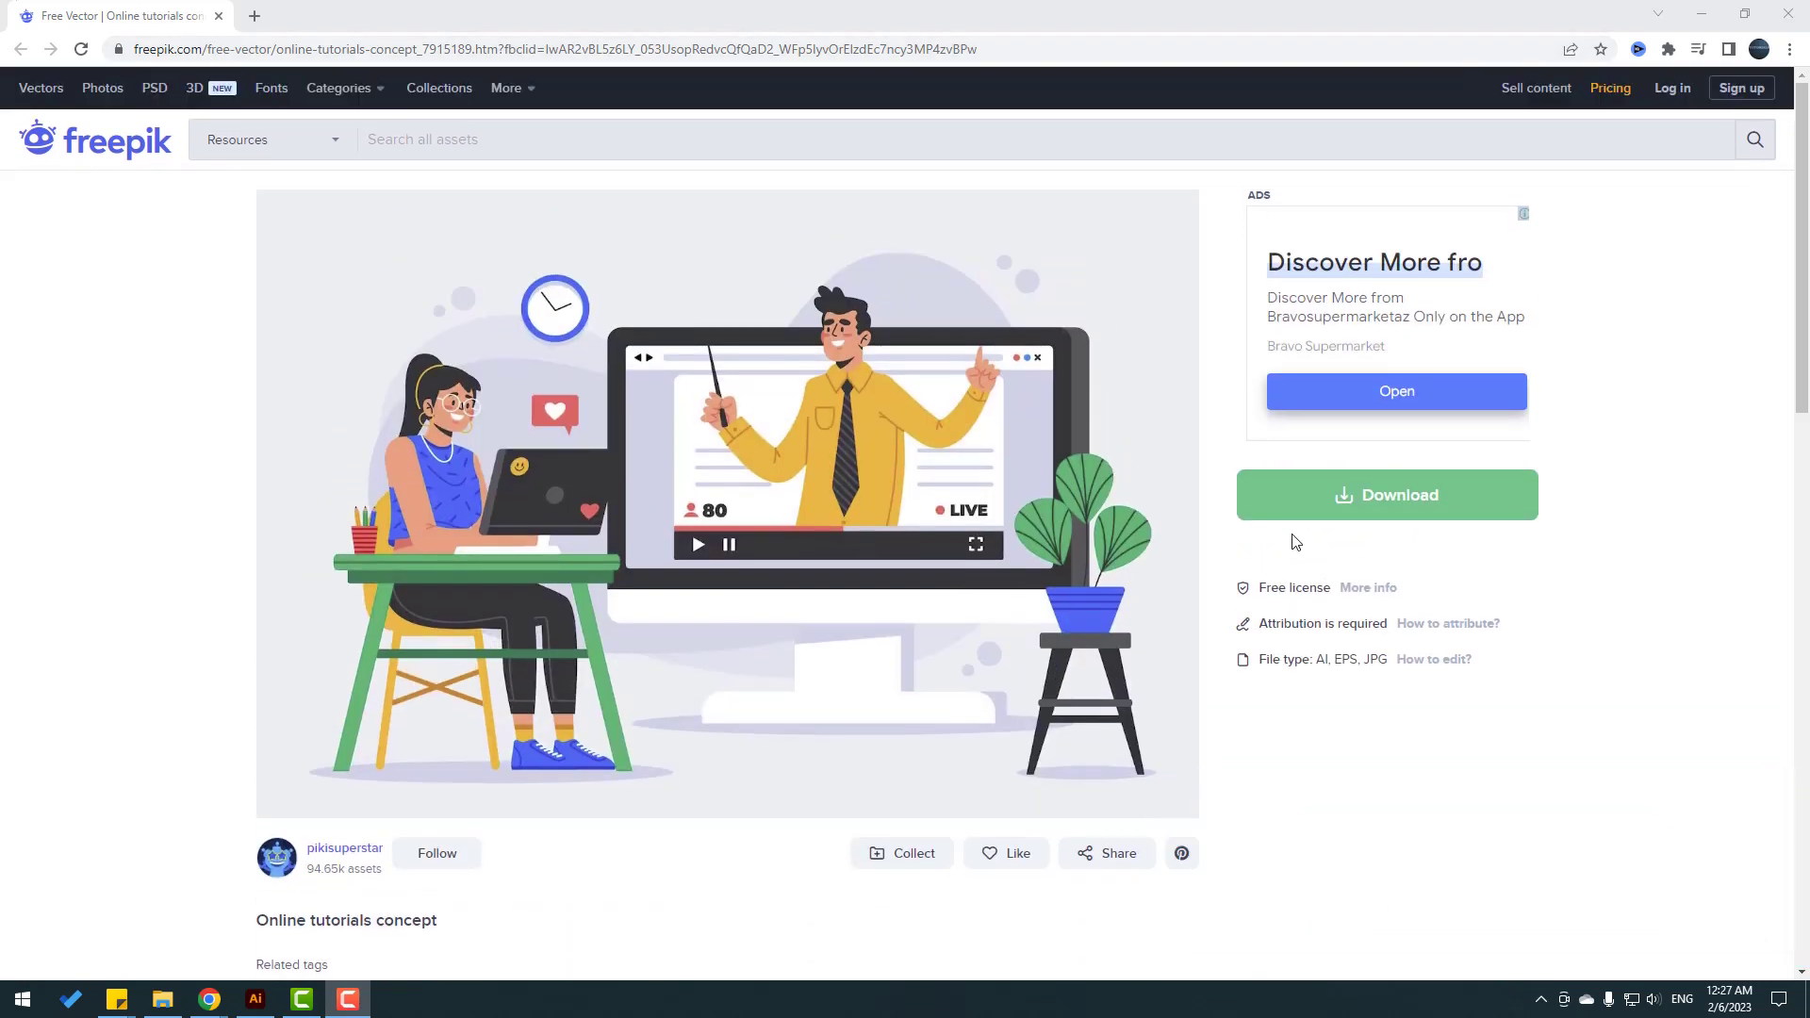
click(1376, 498)
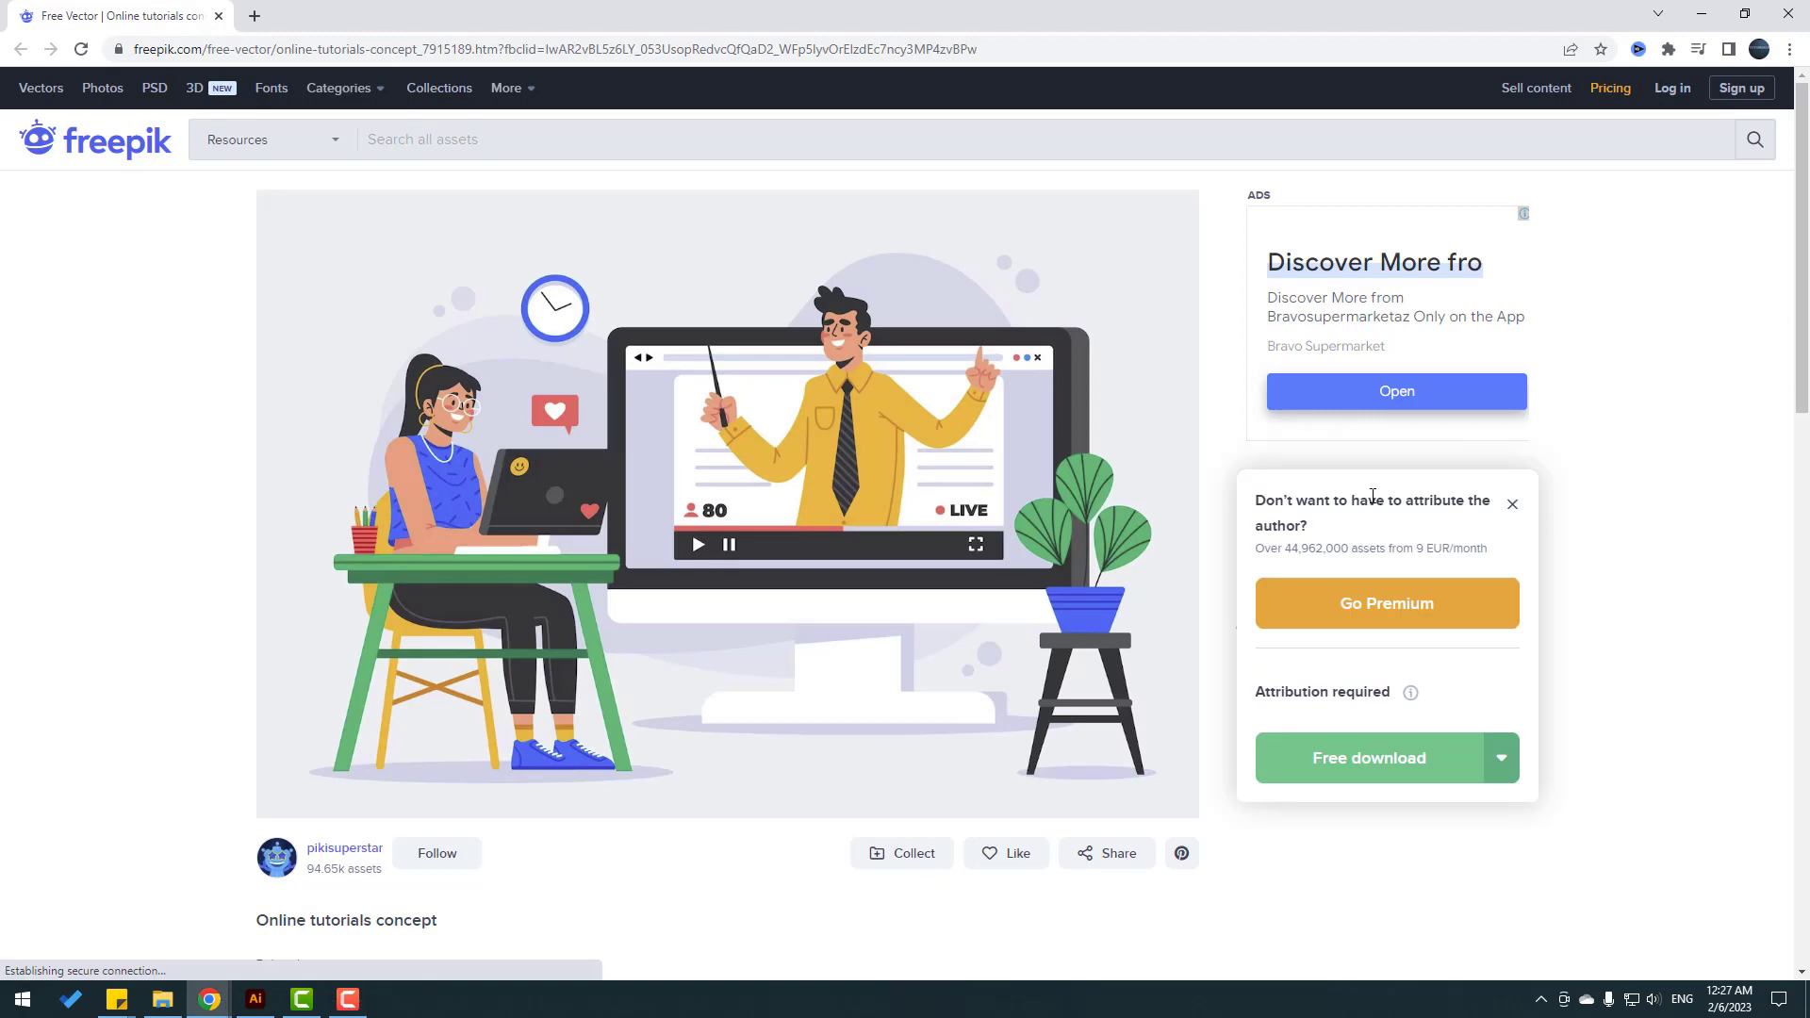
click(1382, 771)
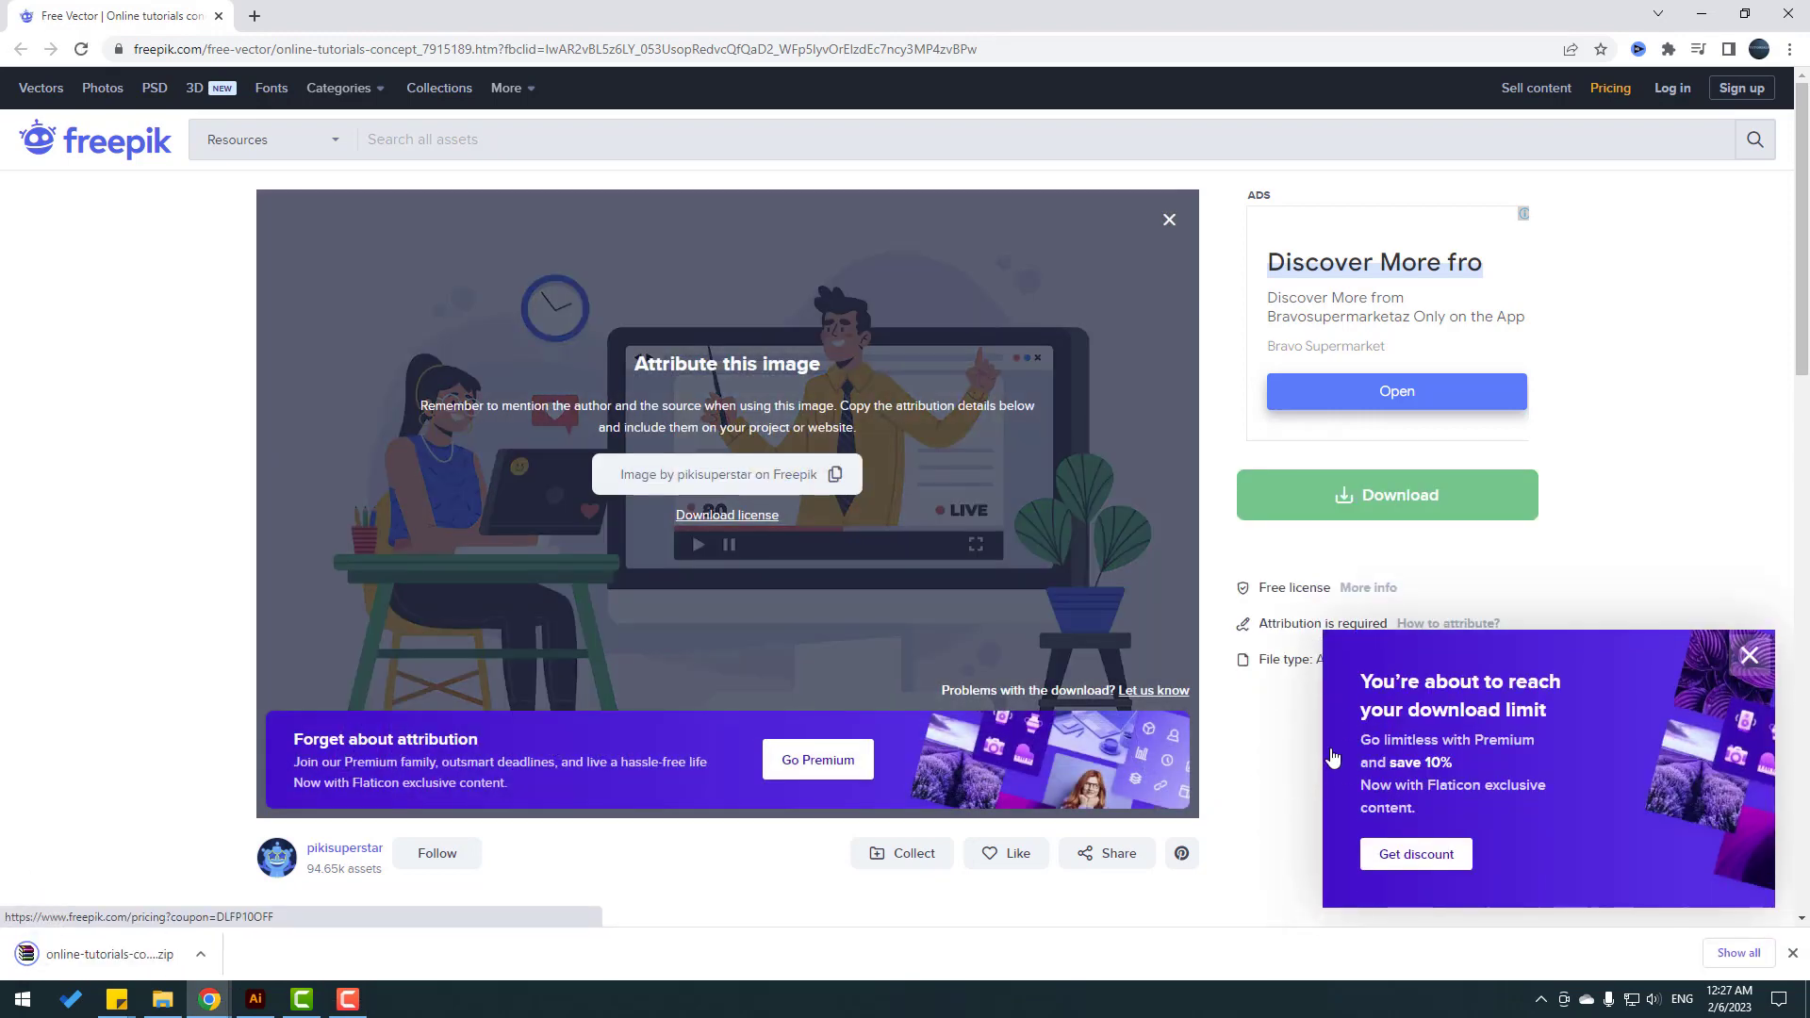
click(83, 964)
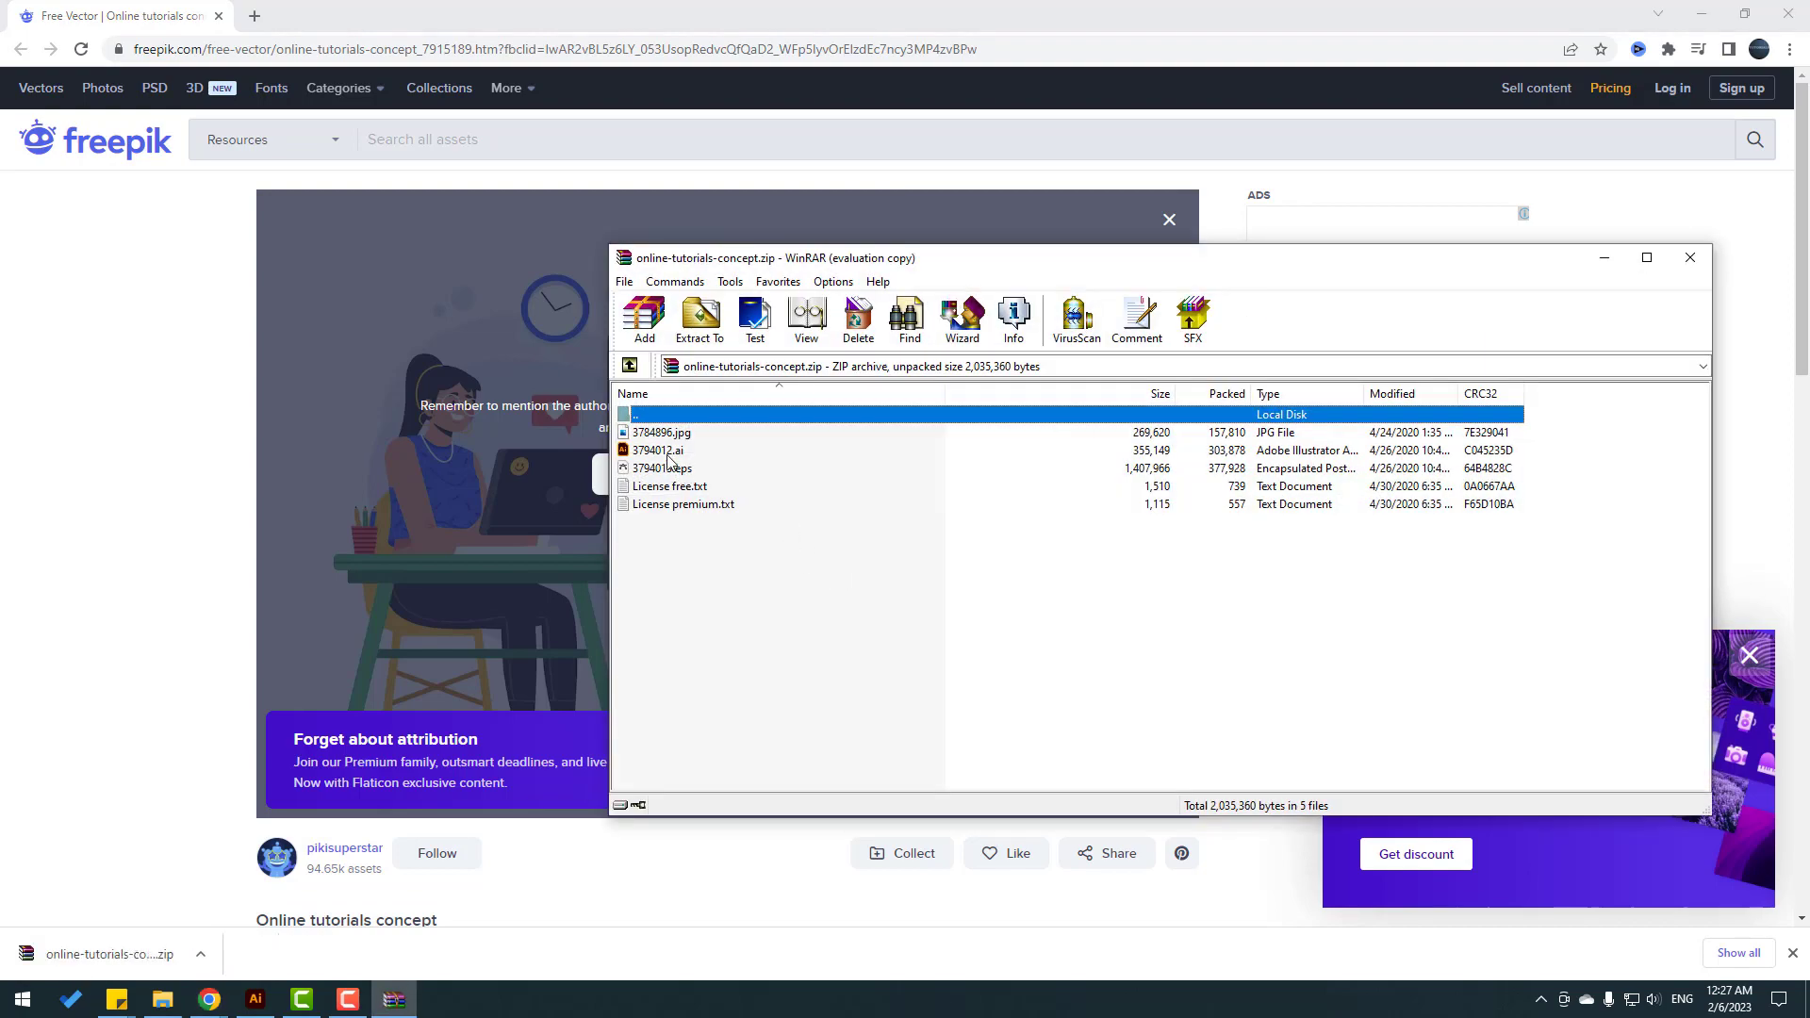
double_click(668, 456)
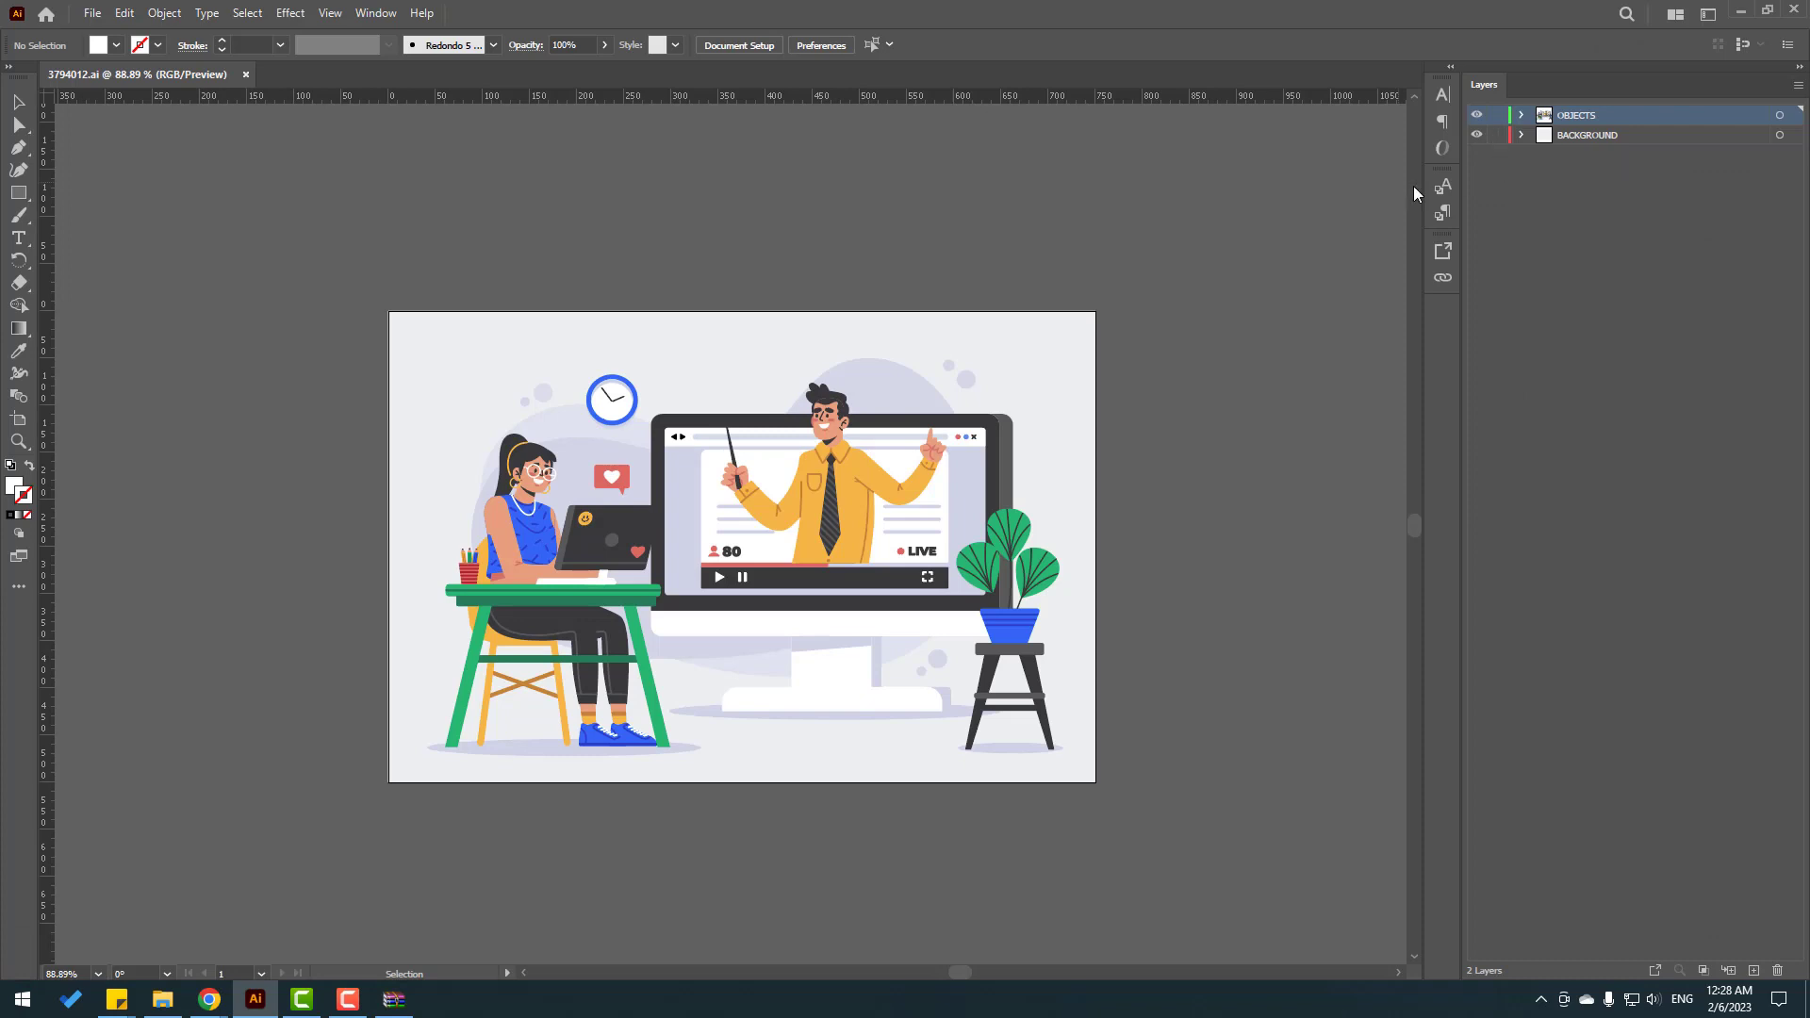
Step: Copy all the artwork and paste it into a new 1920 x 1080 Web-Large document
key(a)
key(ctrl+a)
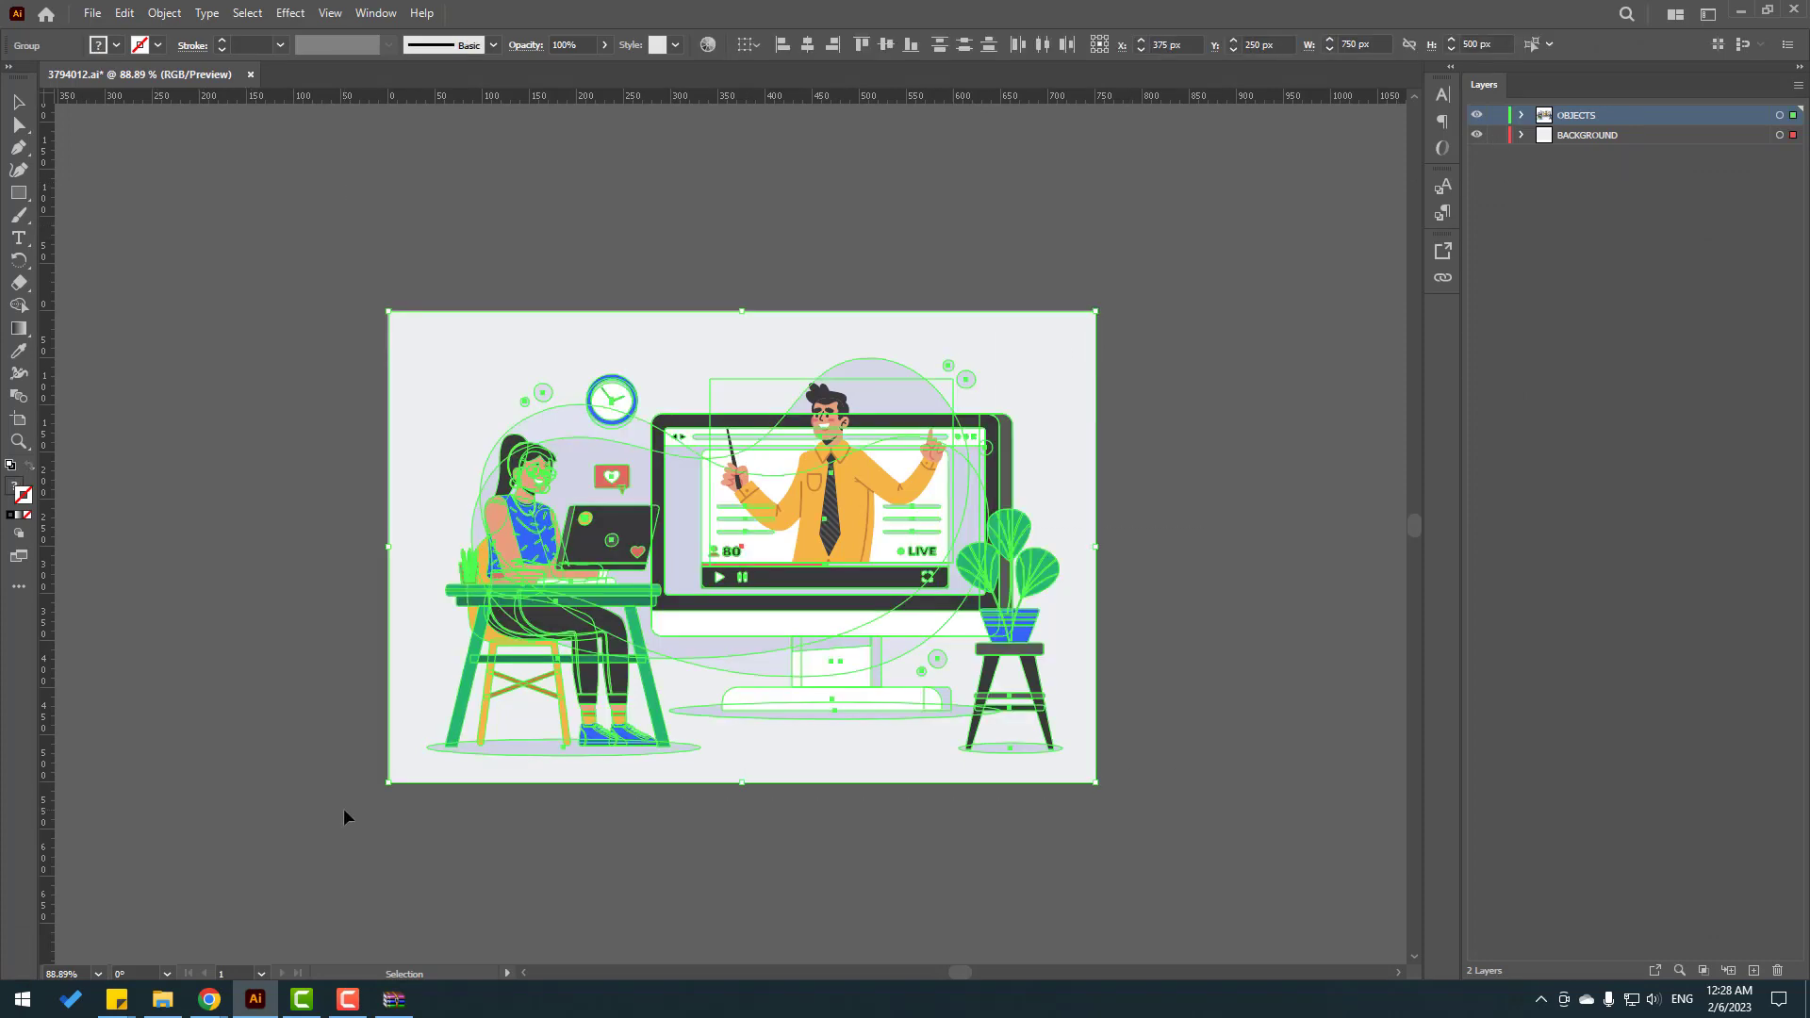
key(v)
click(93, 13)
click(121, 36)
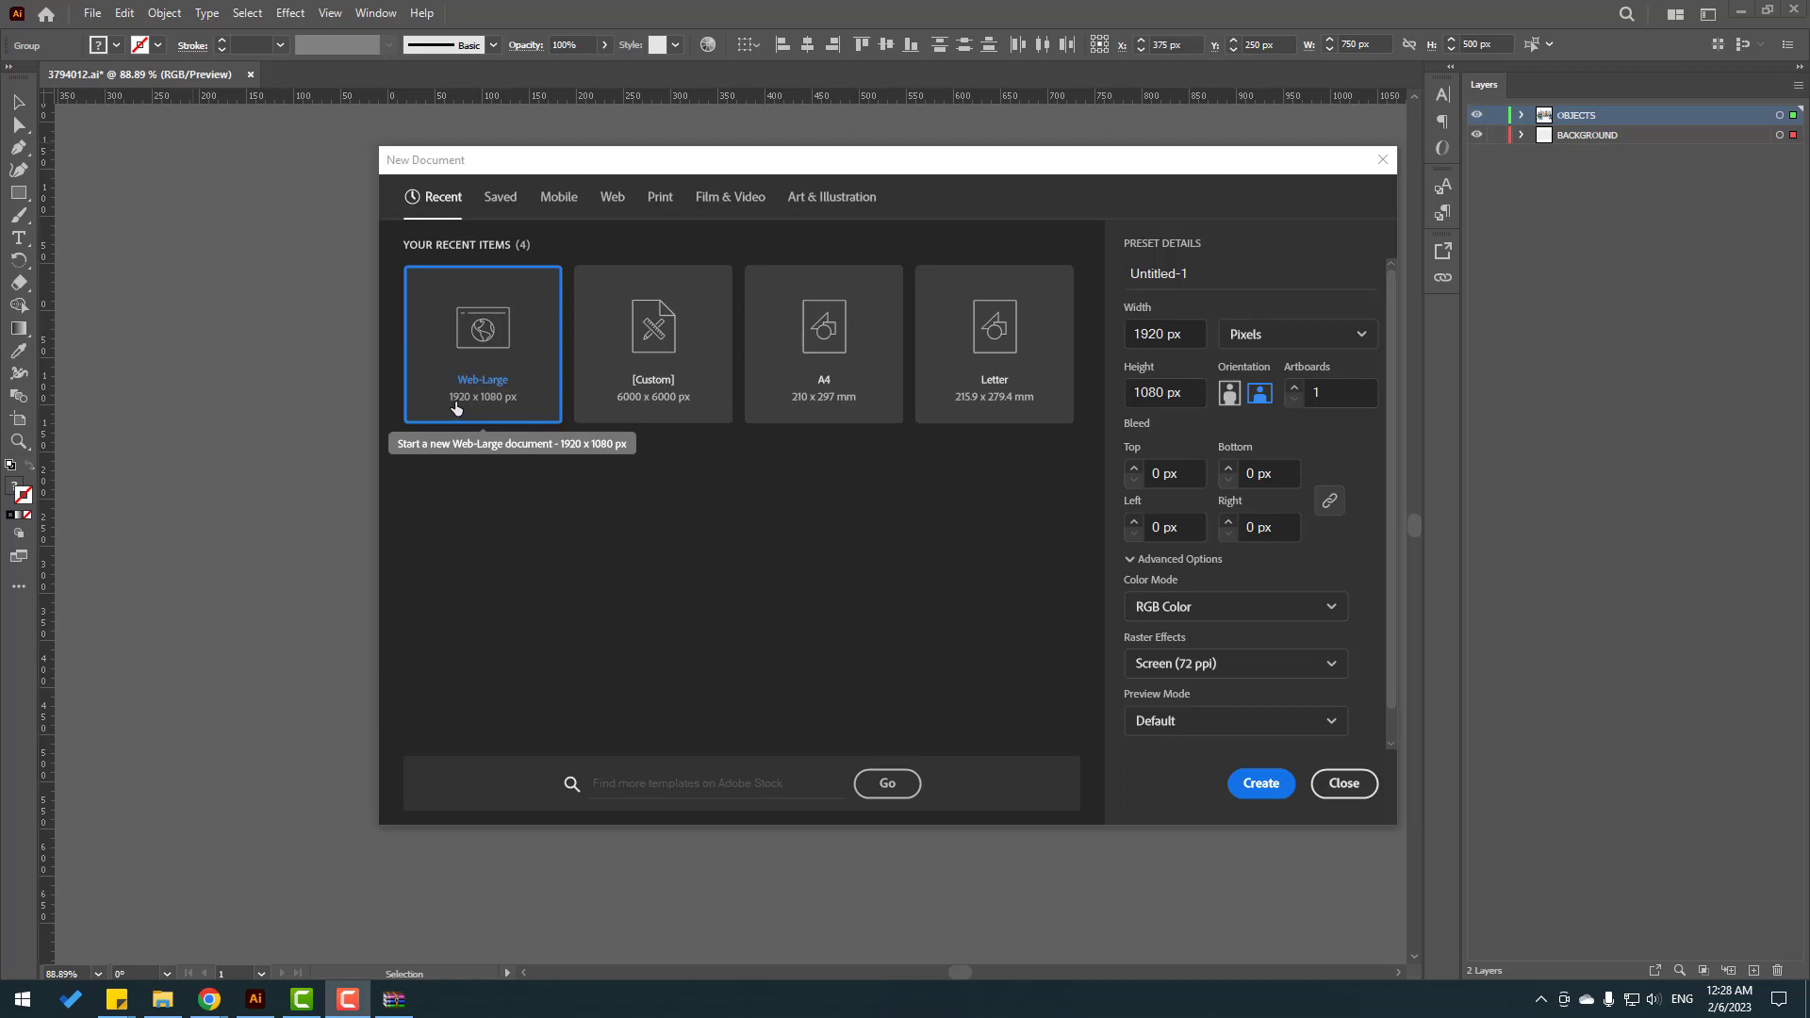
click(1264, 788)
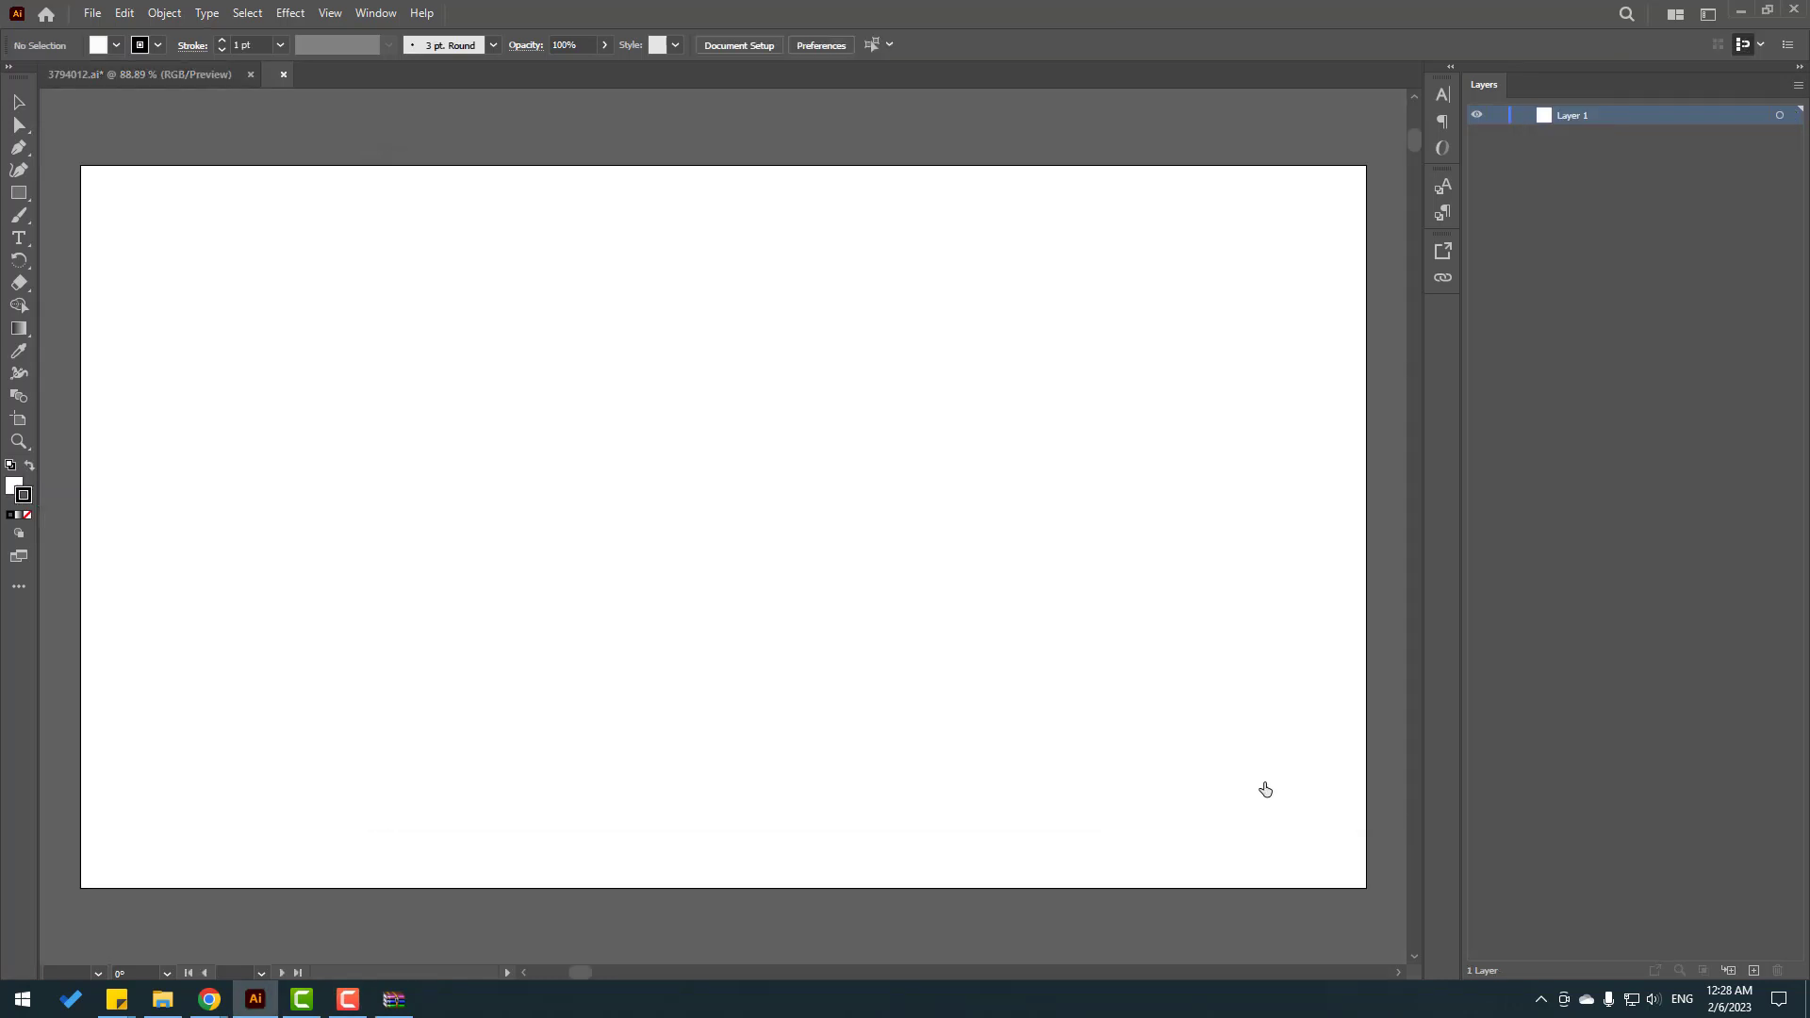
key(ctrl+v)
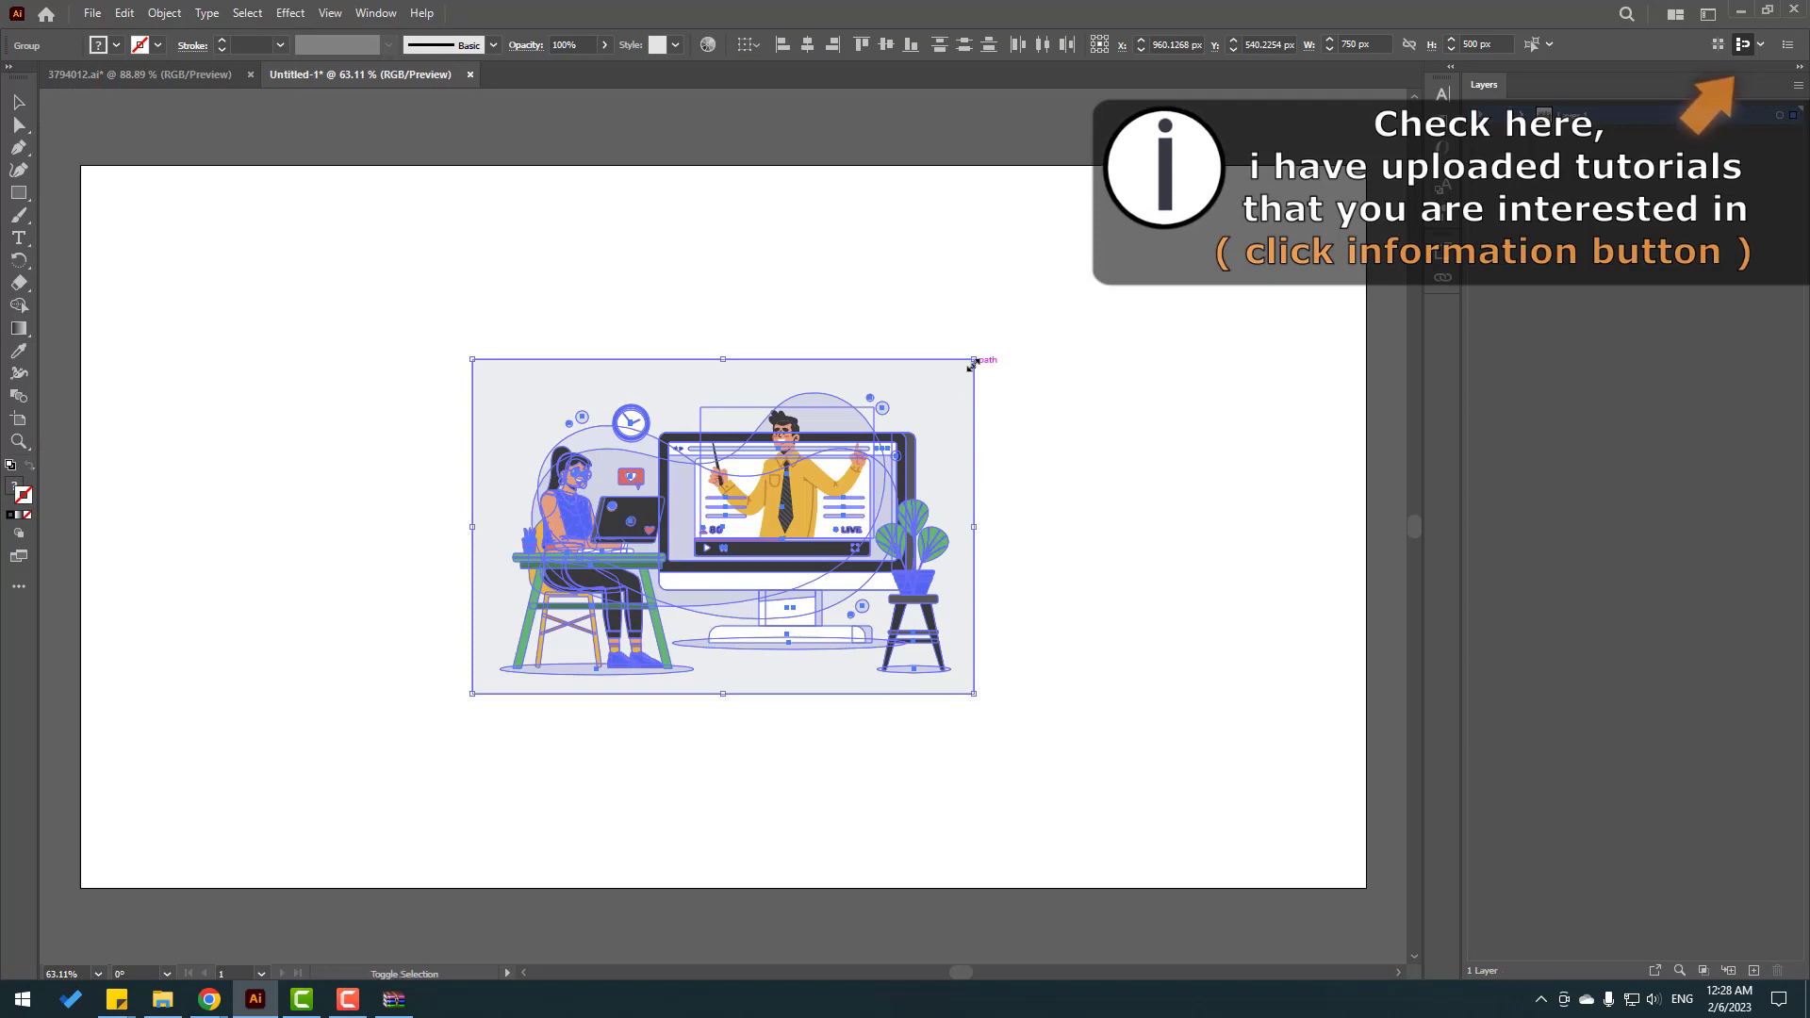
Step: Scale the pasted illustration to fill the artboard and delete the grey background rectangle
drag(974, 359, 1207, 203)
drag(1113, 261, 892, 451)
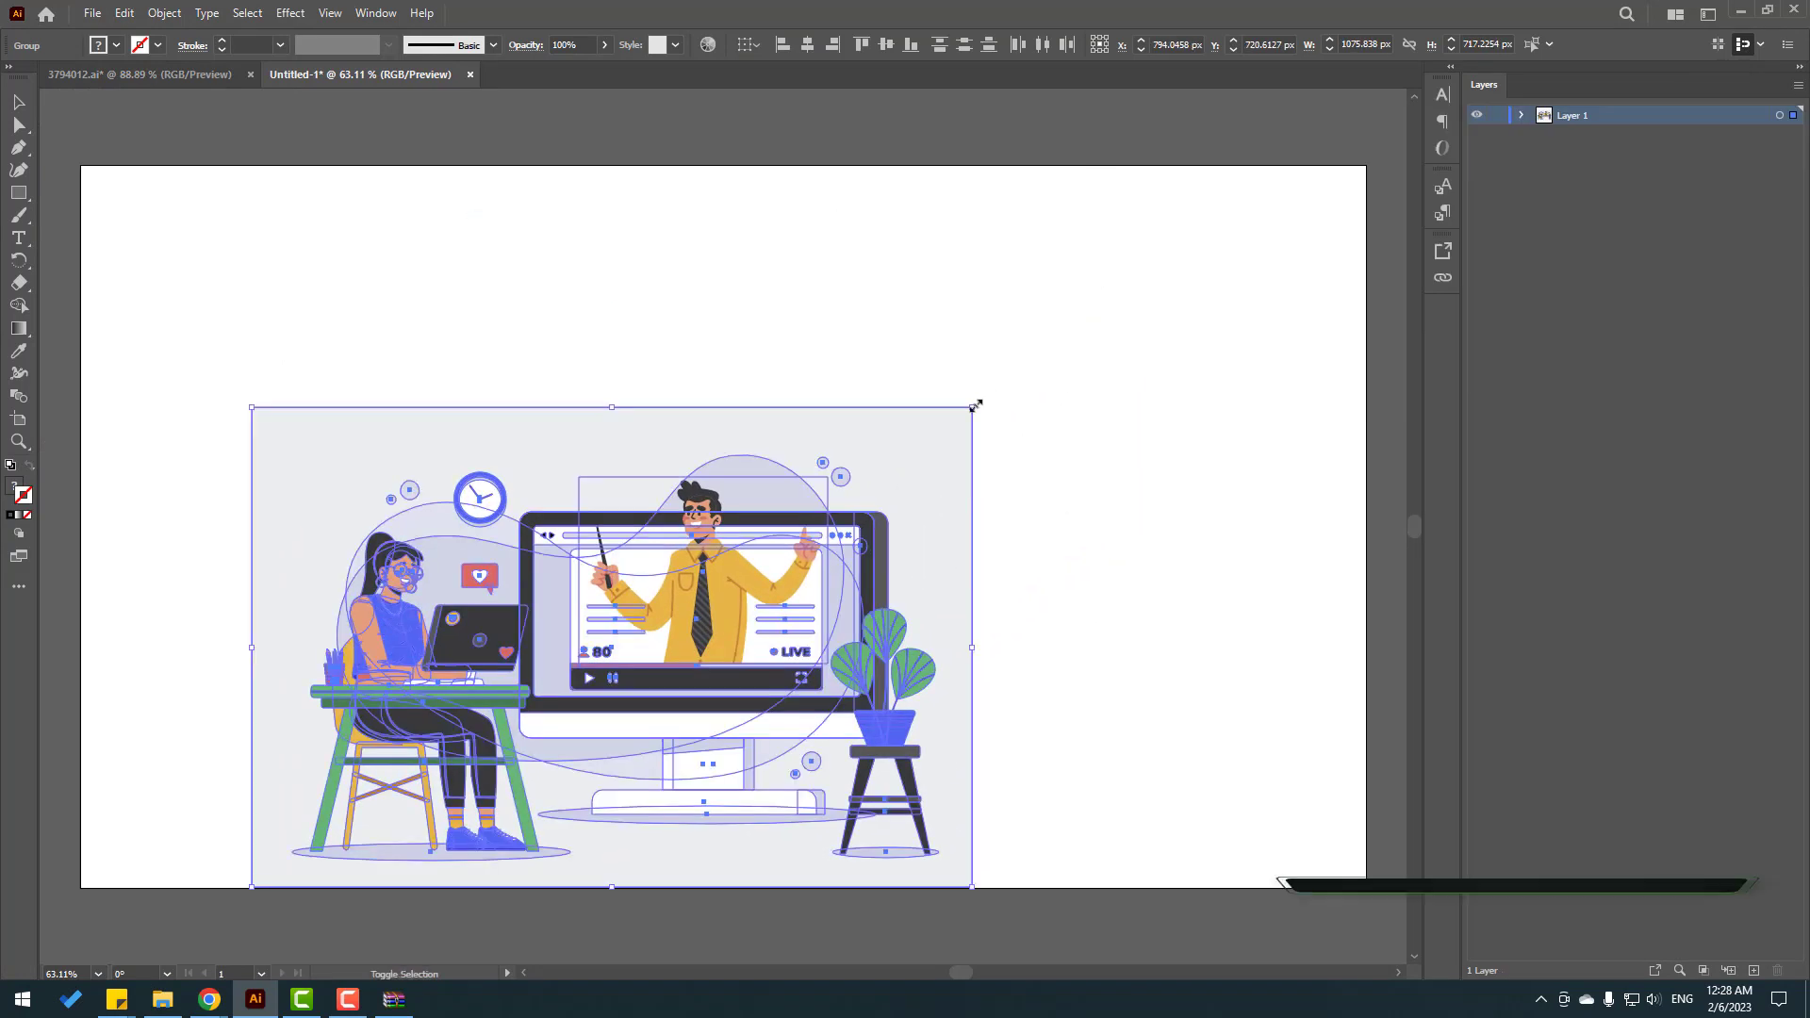
drag(971, 404, 1324, 358)
drag(1169, 340, 1163, 211)
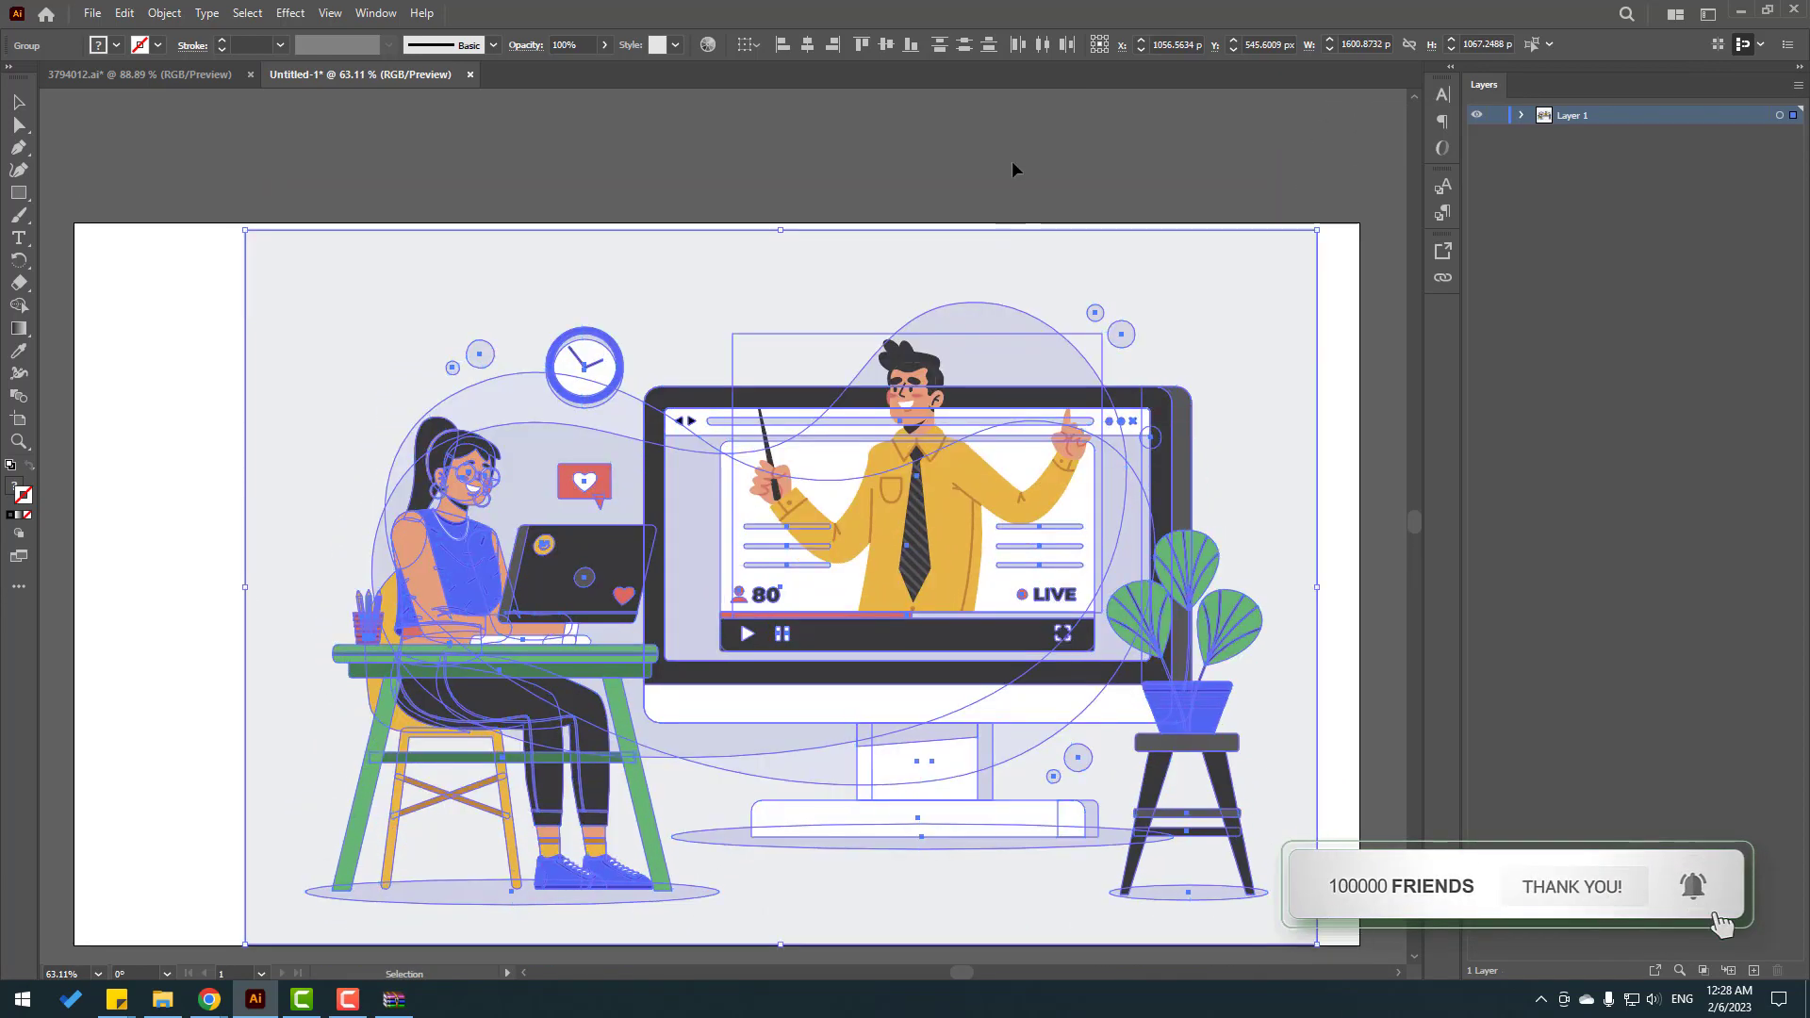
click(1013, 189)
drag(1022, 265, 1017, 225)
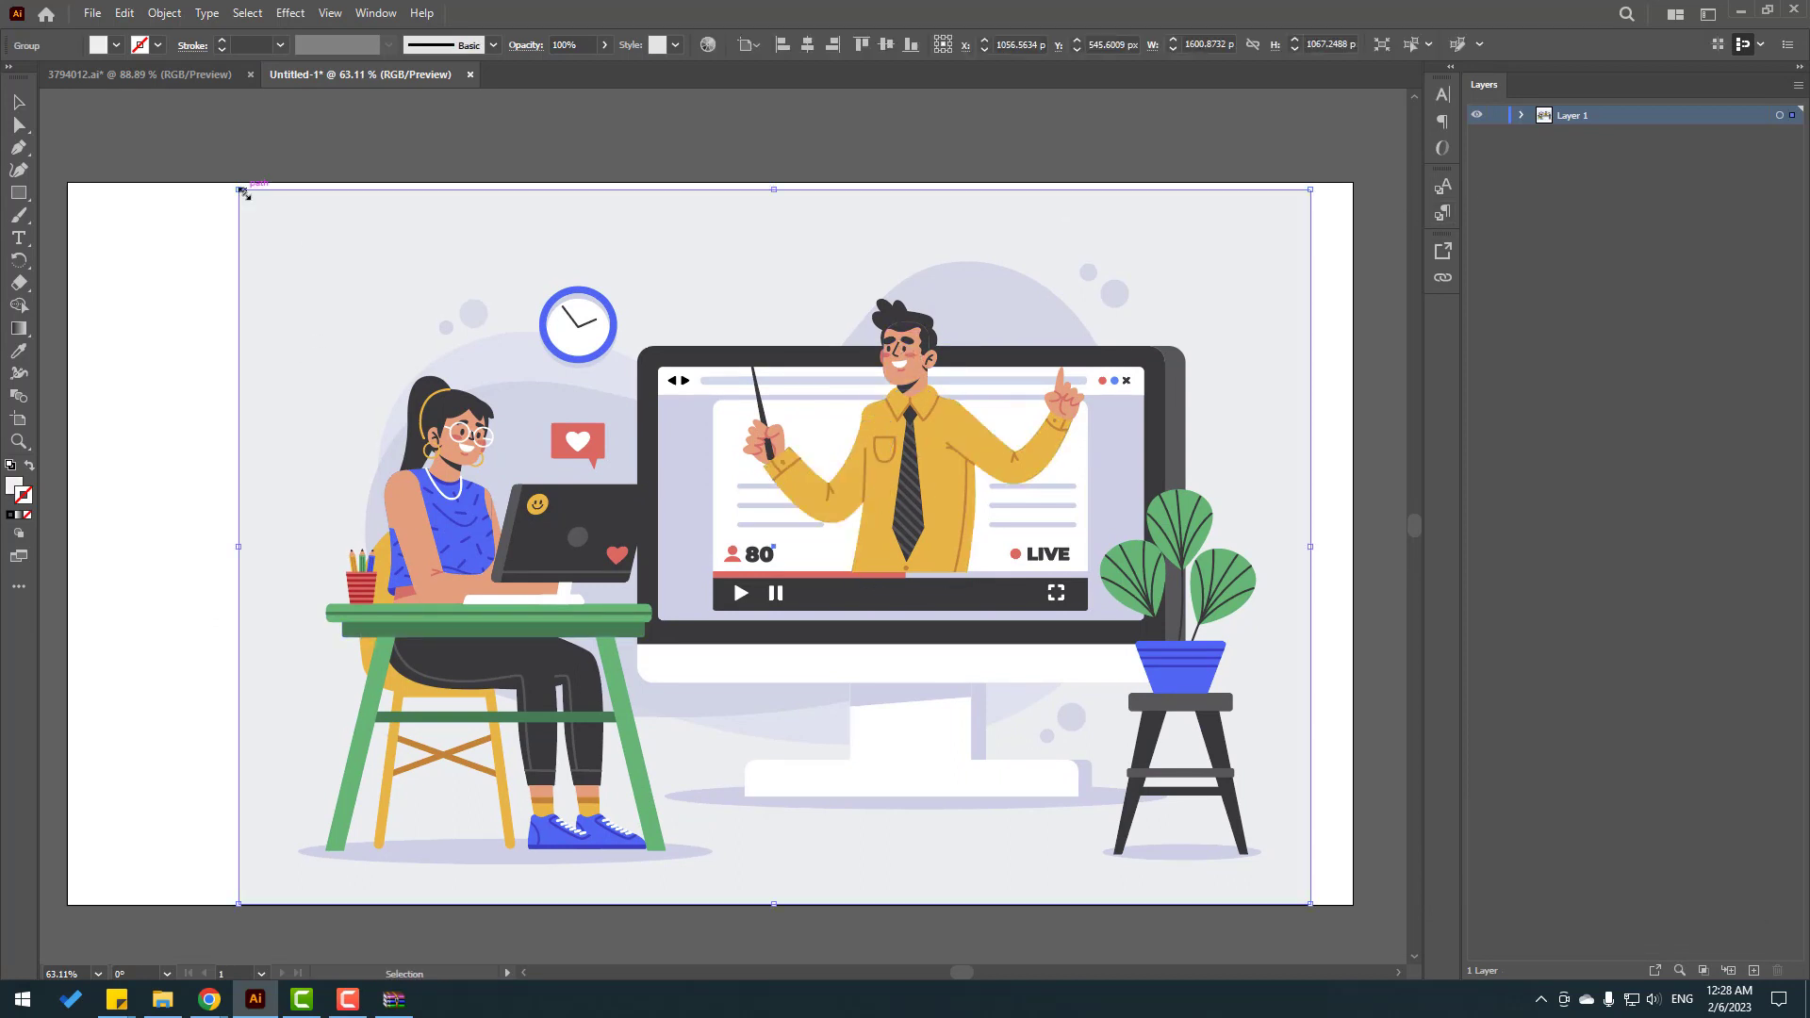
ctrl+click(312, 275)
key(Delete)
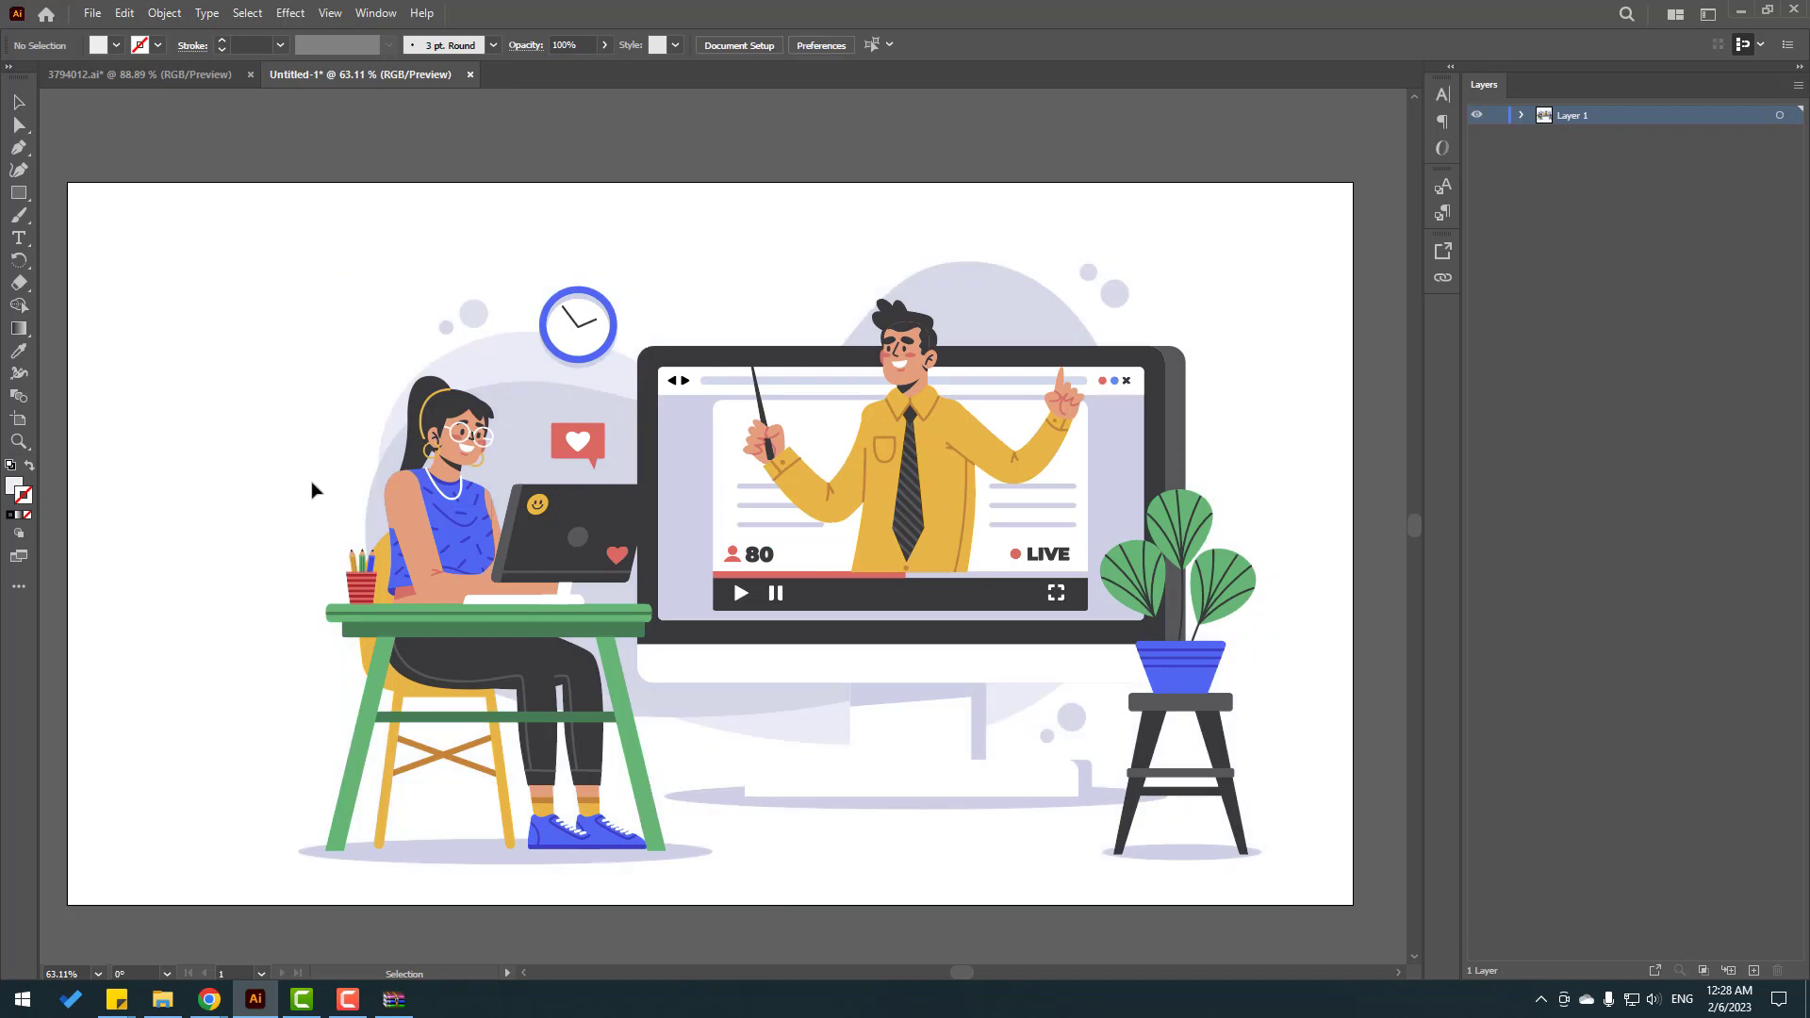
Step: Delete the woman, desk, clock, floor, stool, light rectangle and plant, leaving one leaf
key(a)
drag(238, 249, 556, 831)
key(Delete)
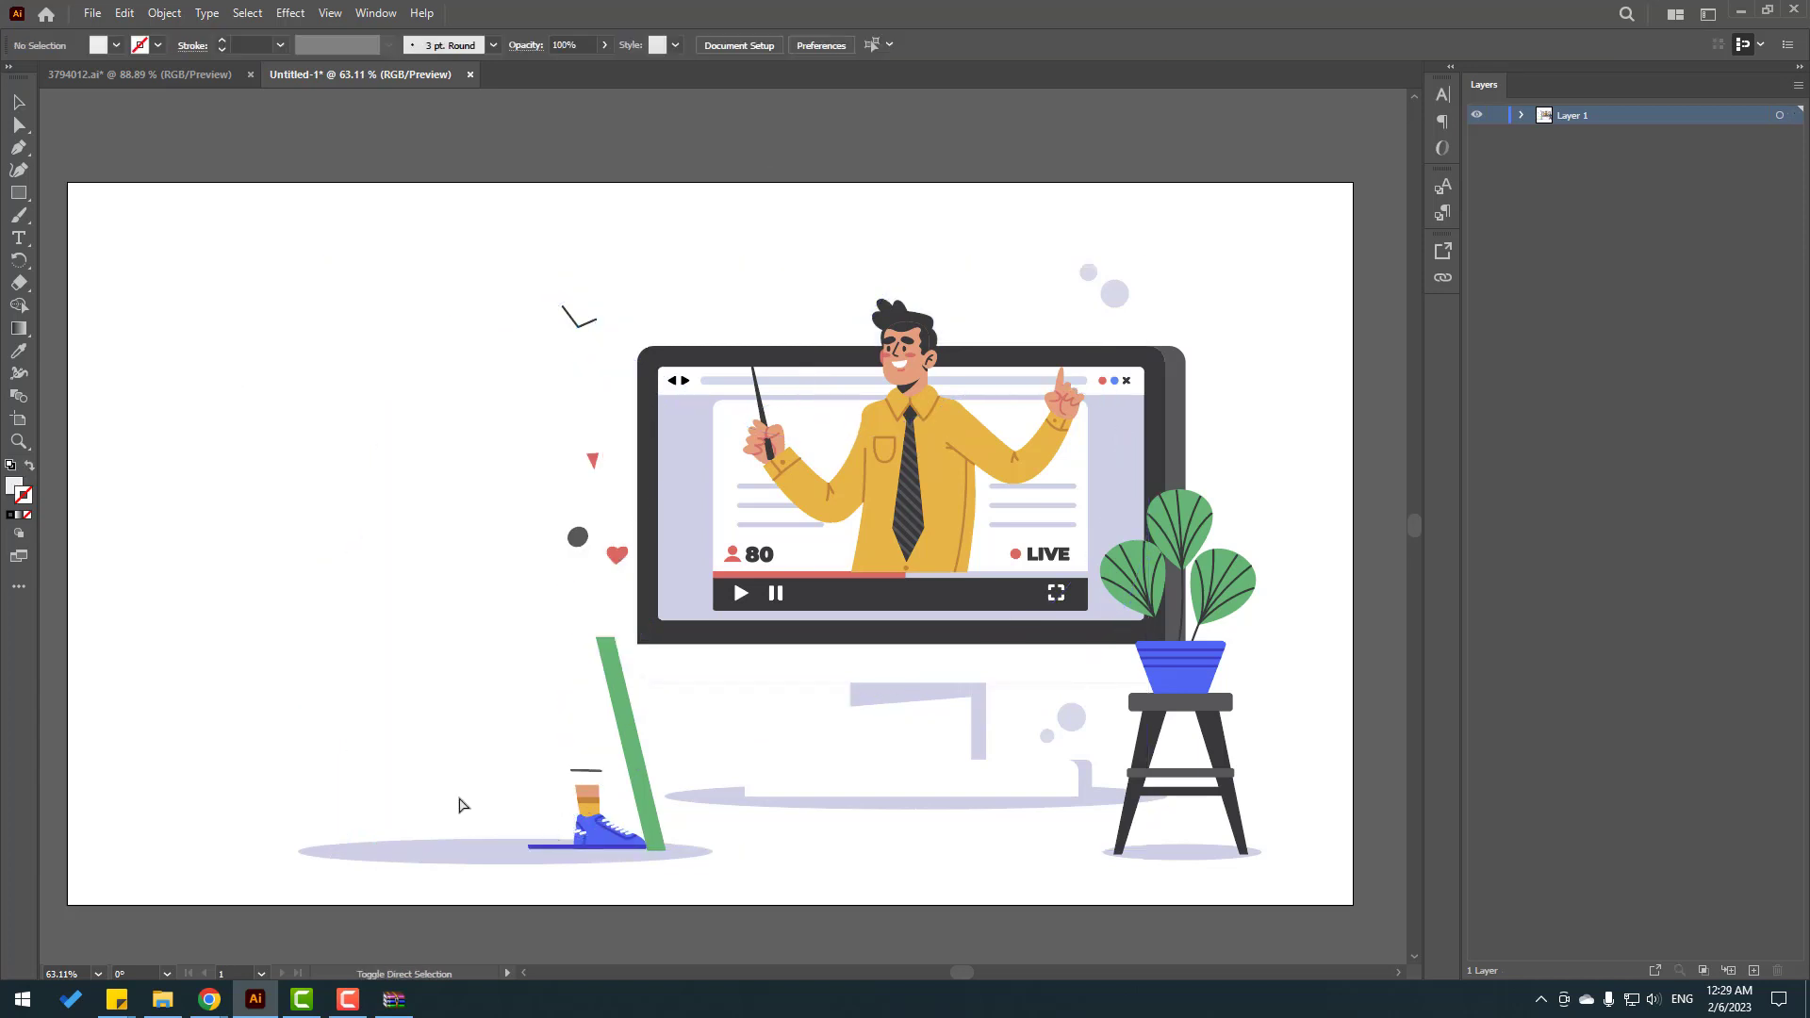
drag(235, 710, 1349, 907)
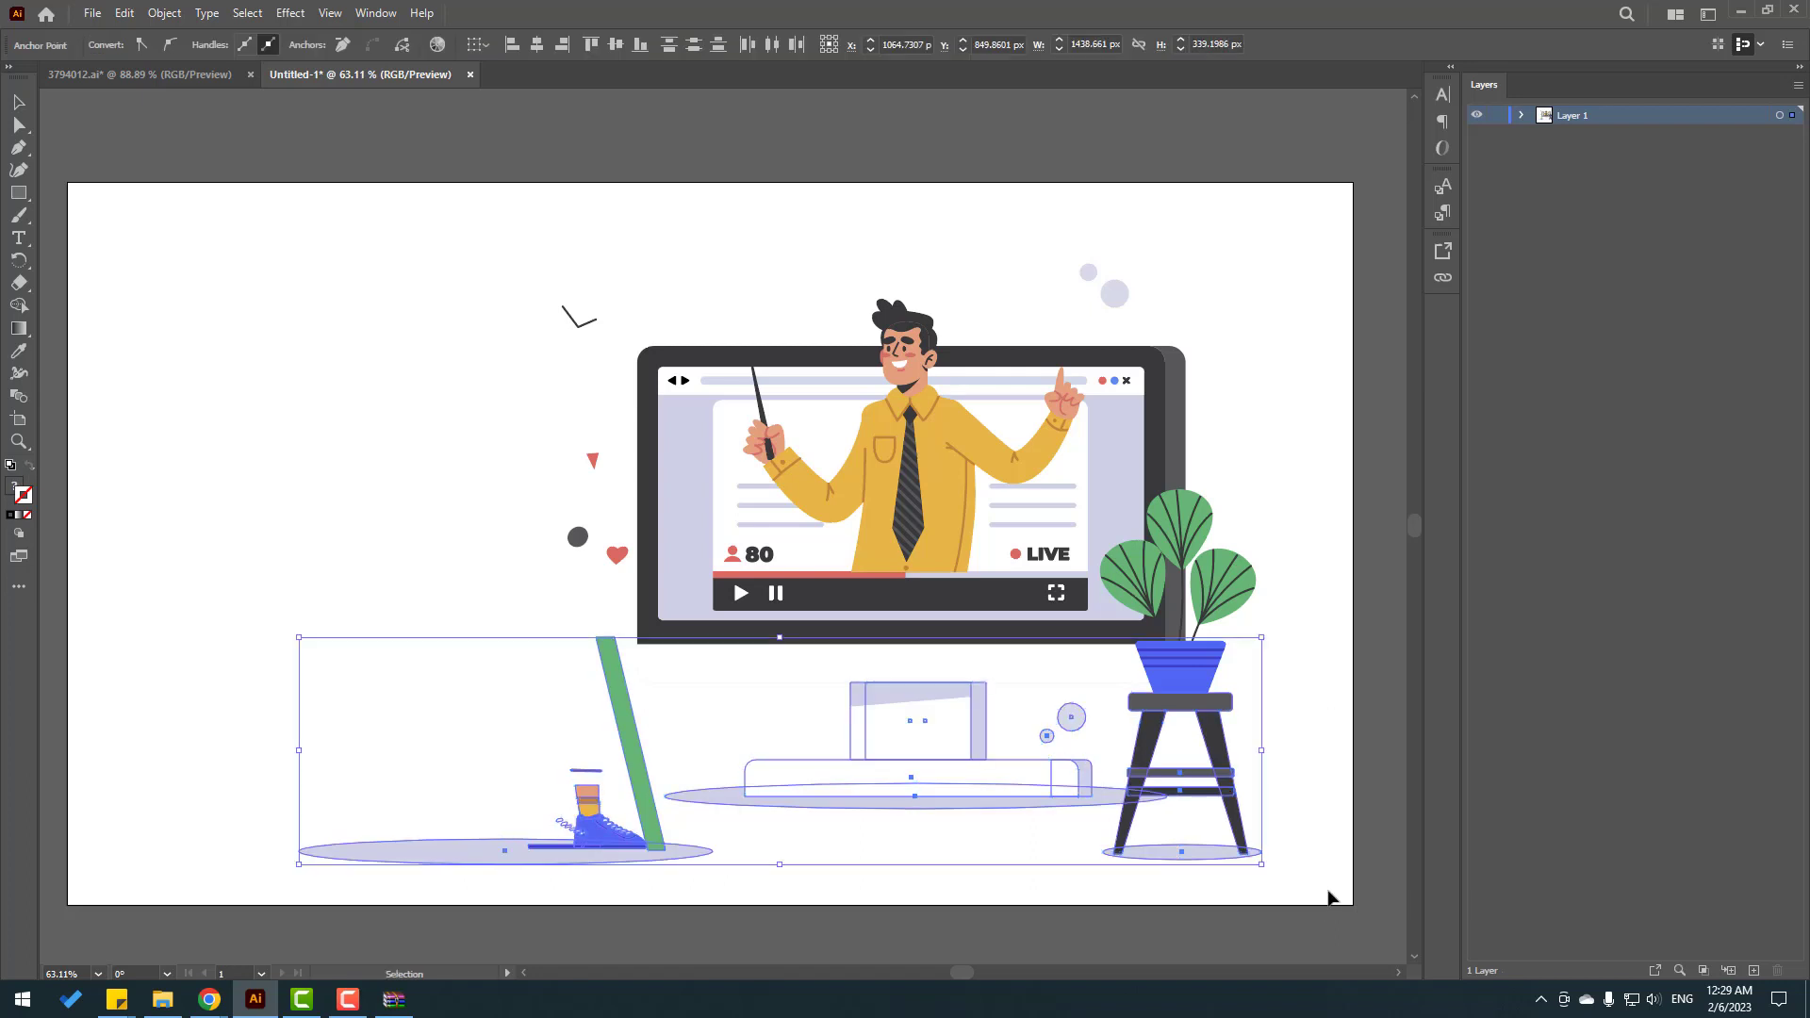
key(Delete)
drag(1259, 754, 807, 693)
key(Delete)
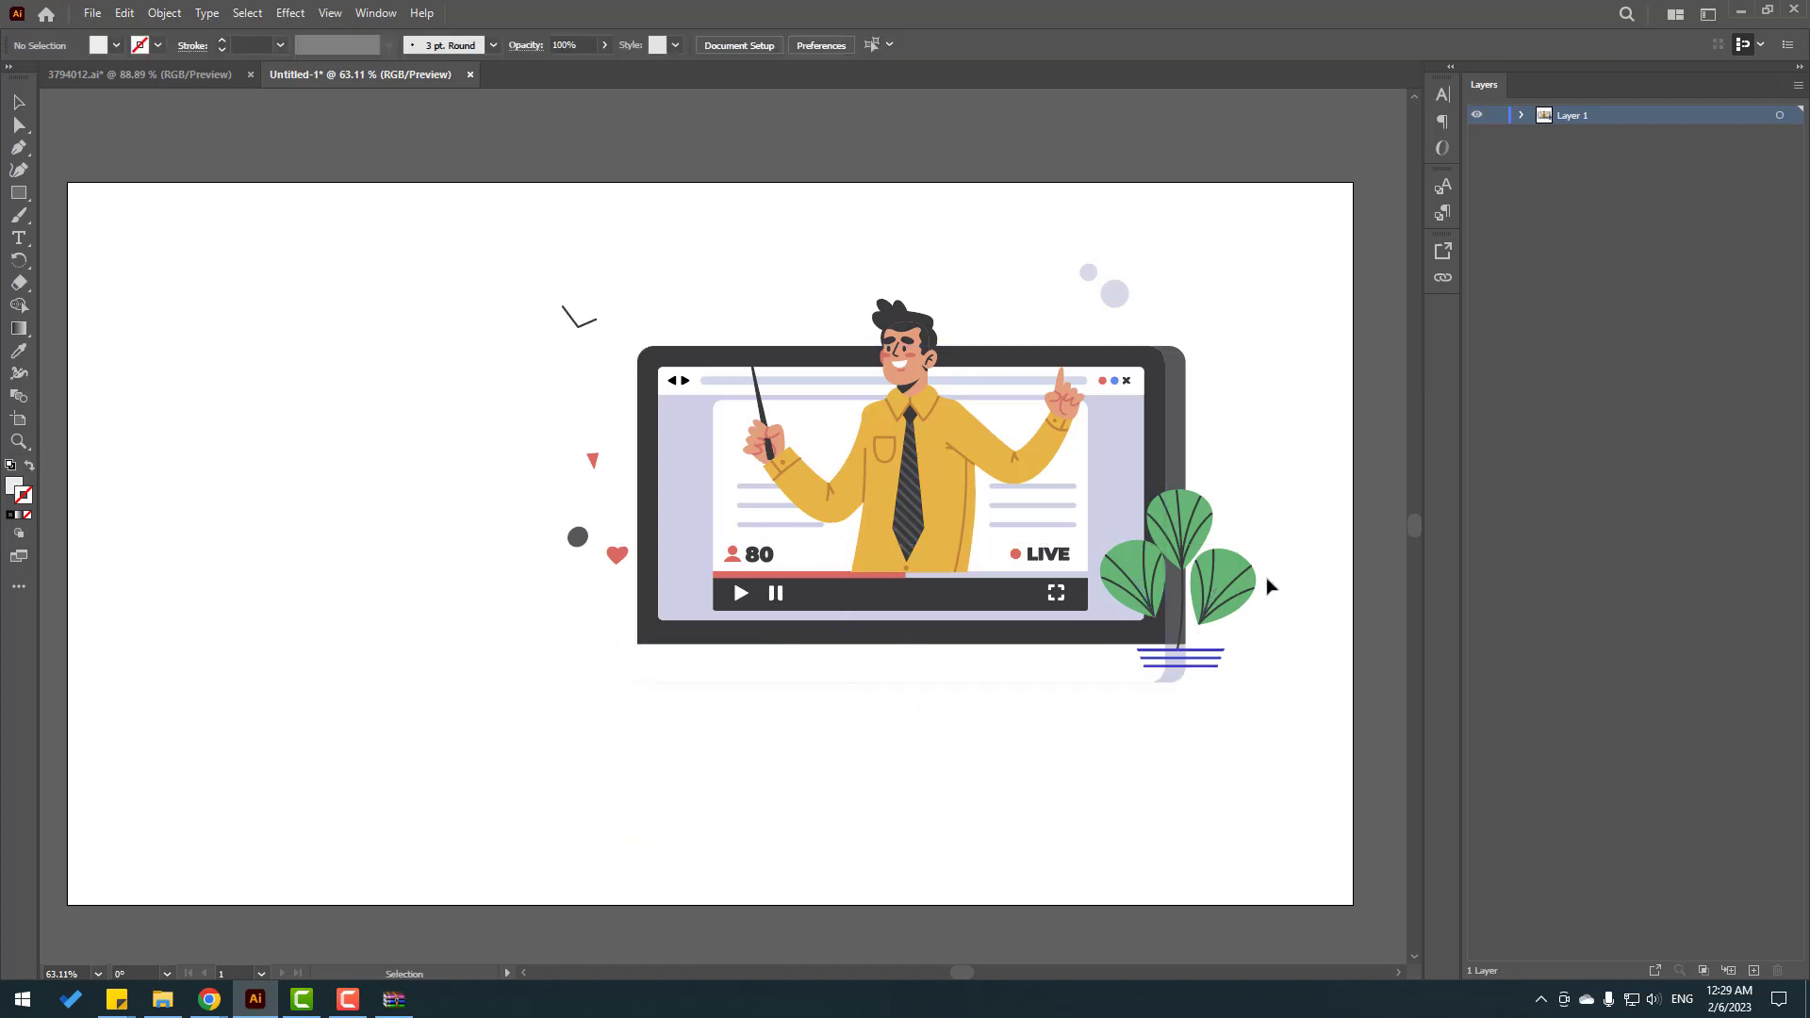
drag(1272, 477, 1201, 720)
key(Delete)
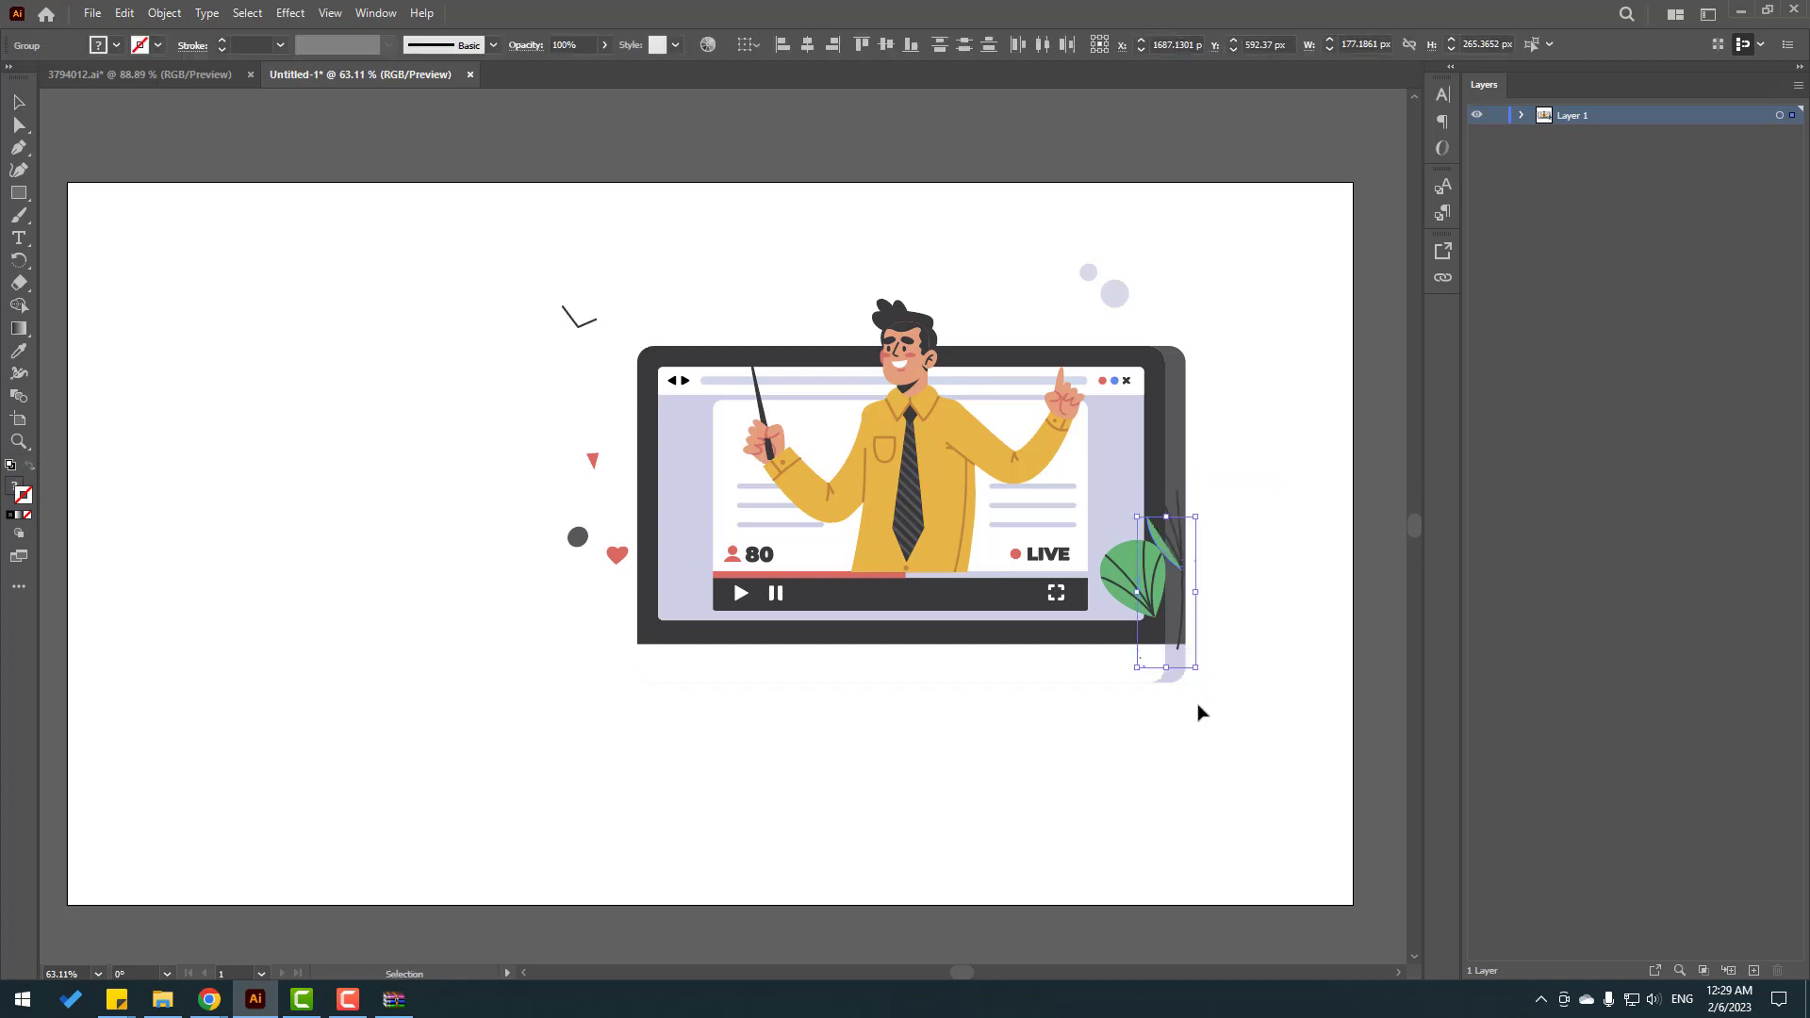
Step: Delete the zigzag, triangle, circle, heart and two small circle decorations
drag(521, 251, 620, 632)
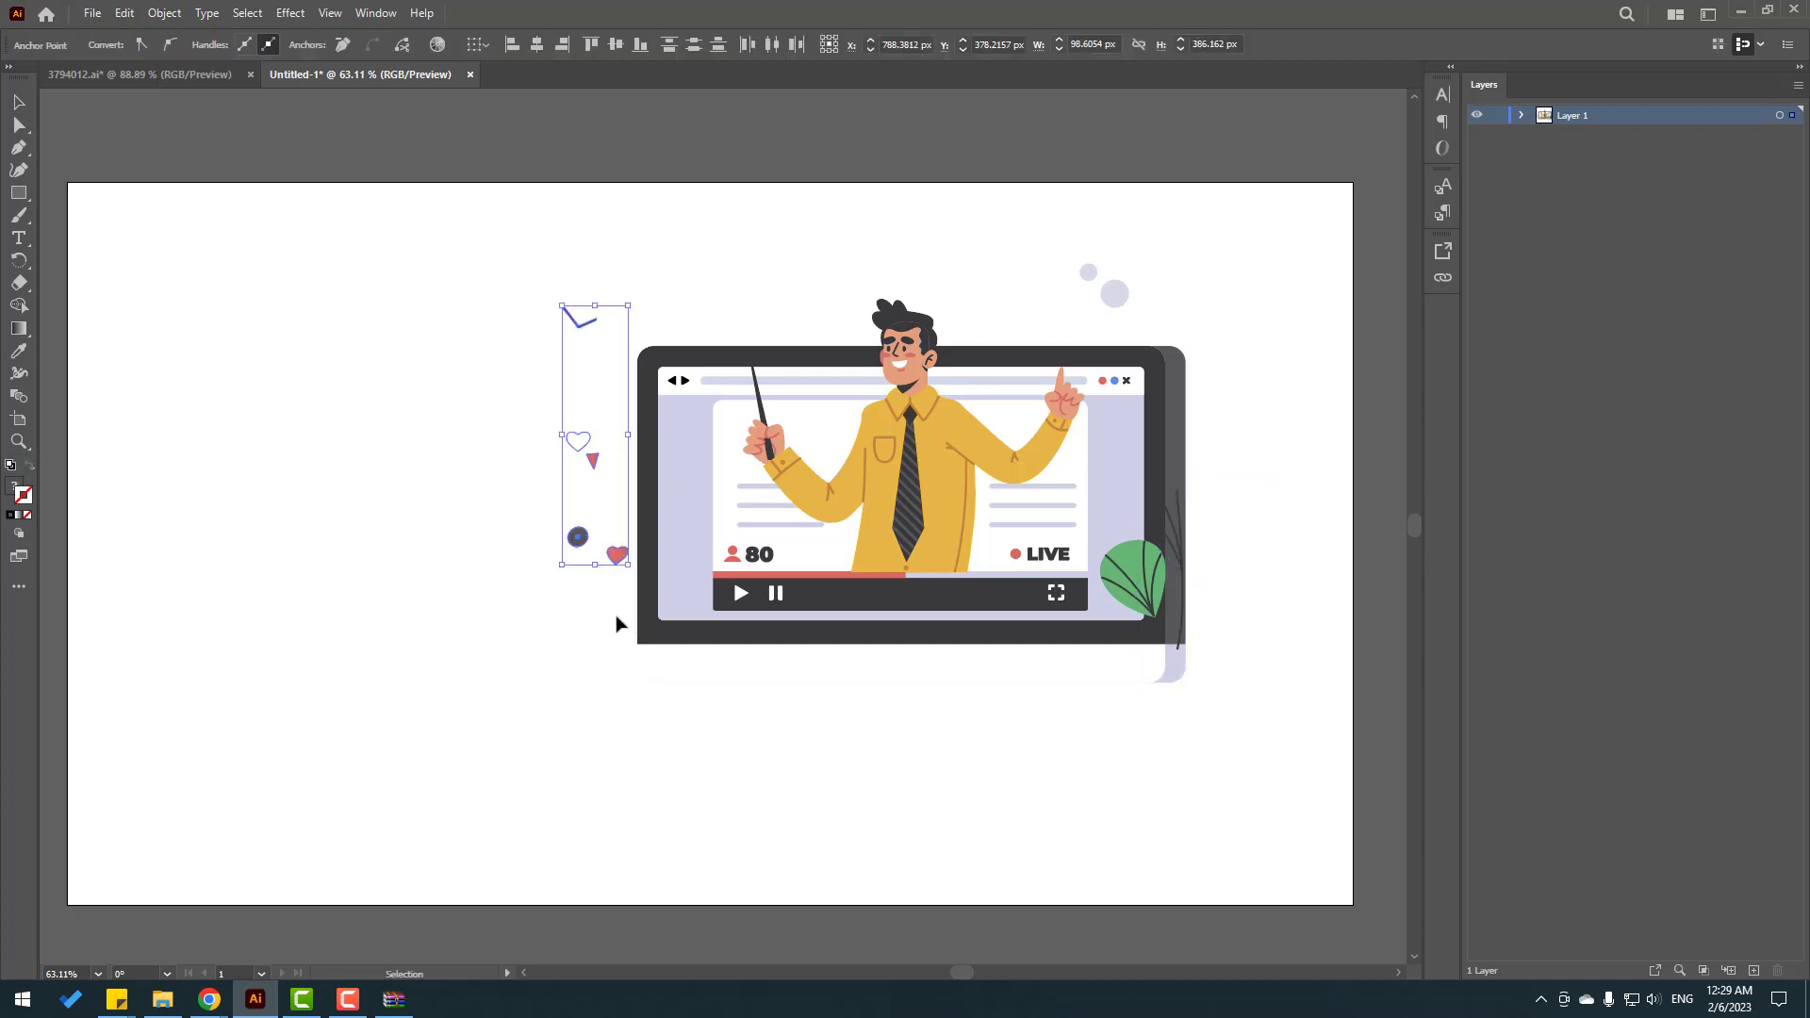
key(Return)
key(Escape)
key(Delete)
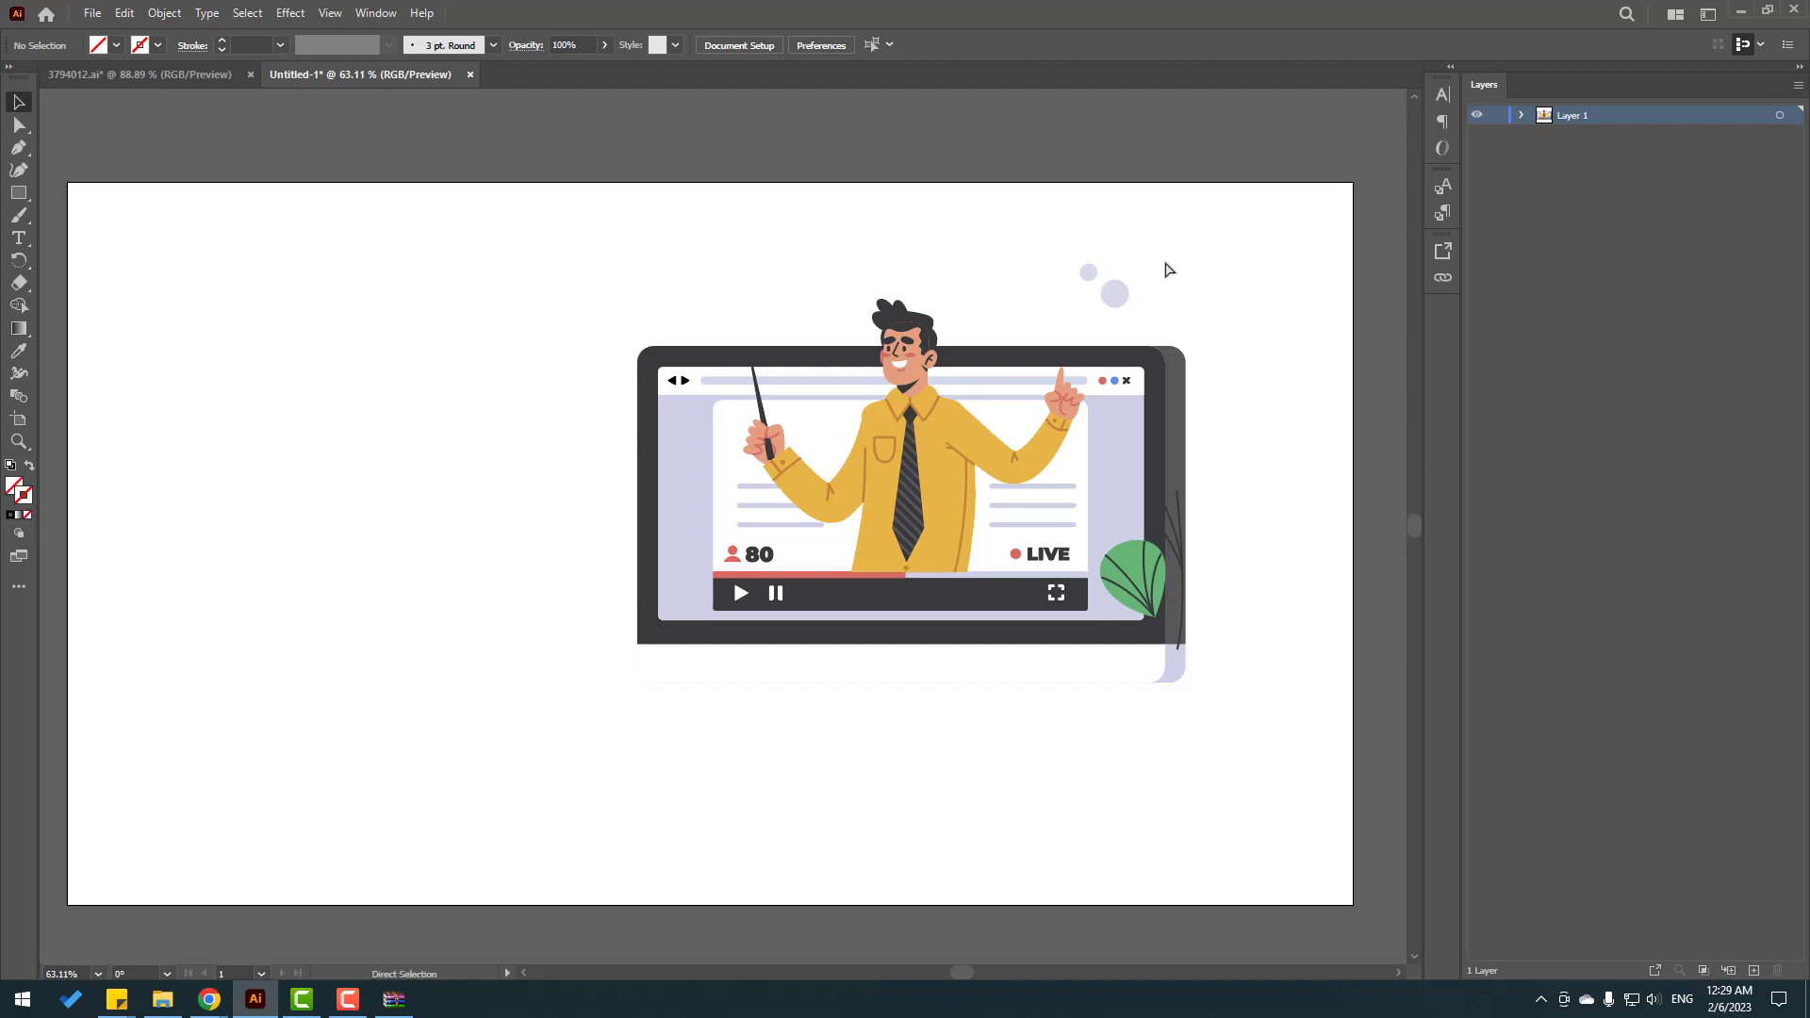
drag(1171, 247, 1081, 304)
key(Delete)
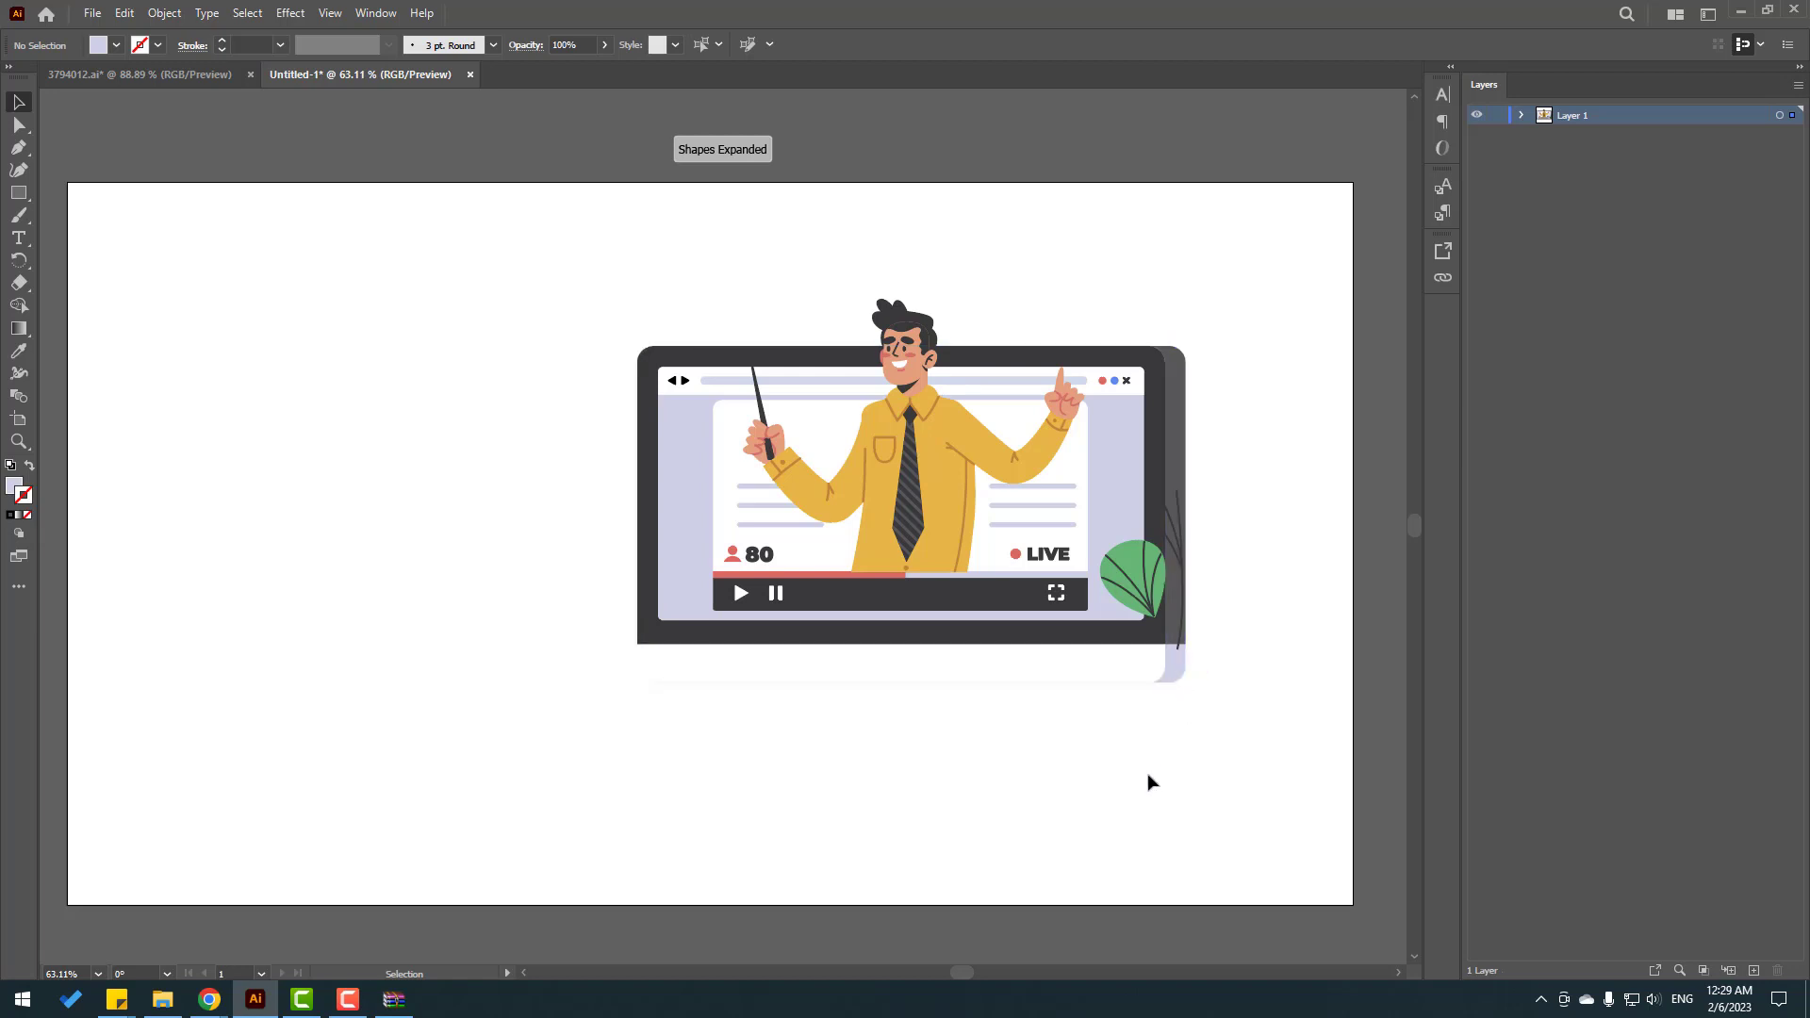
Step: Enlarge the monitor group and move it to the artboard centre
click(1163, 460)
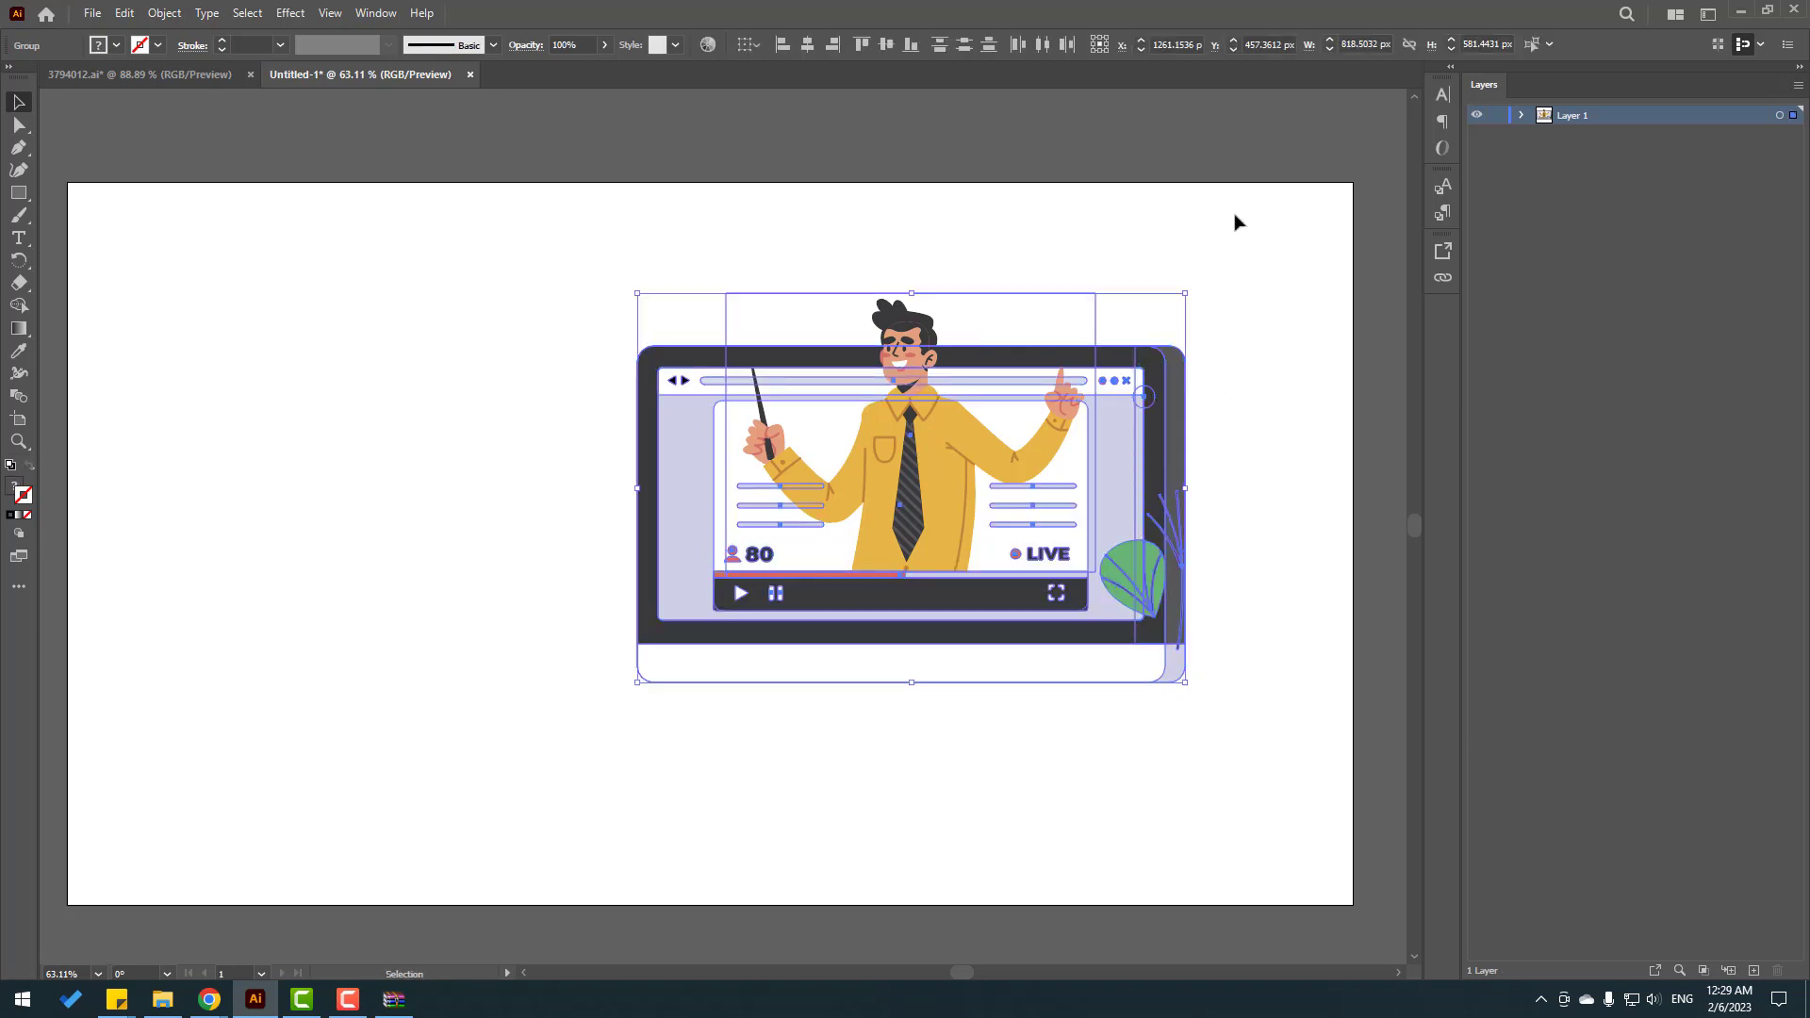
drag(1128, 456, 894, 490)
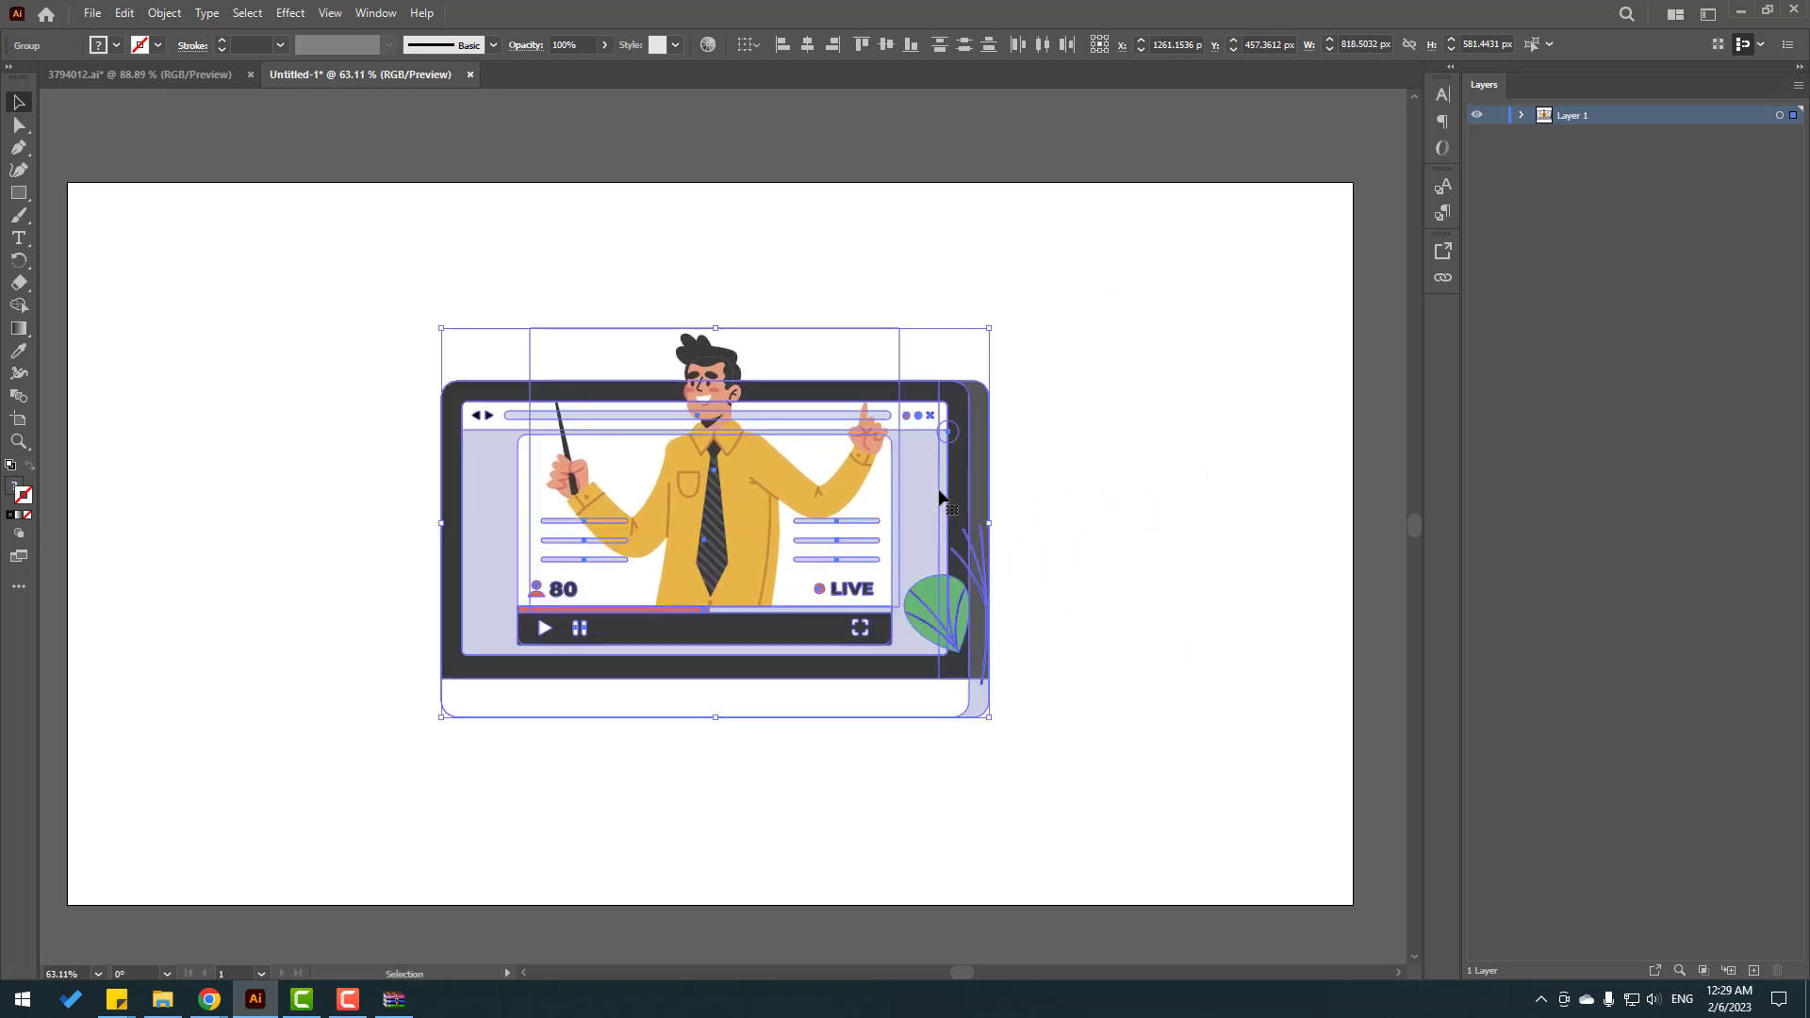
drag(991, 330, 1301, 195)
drag(1094, 372, 1004, 440)
click(1243, 444)
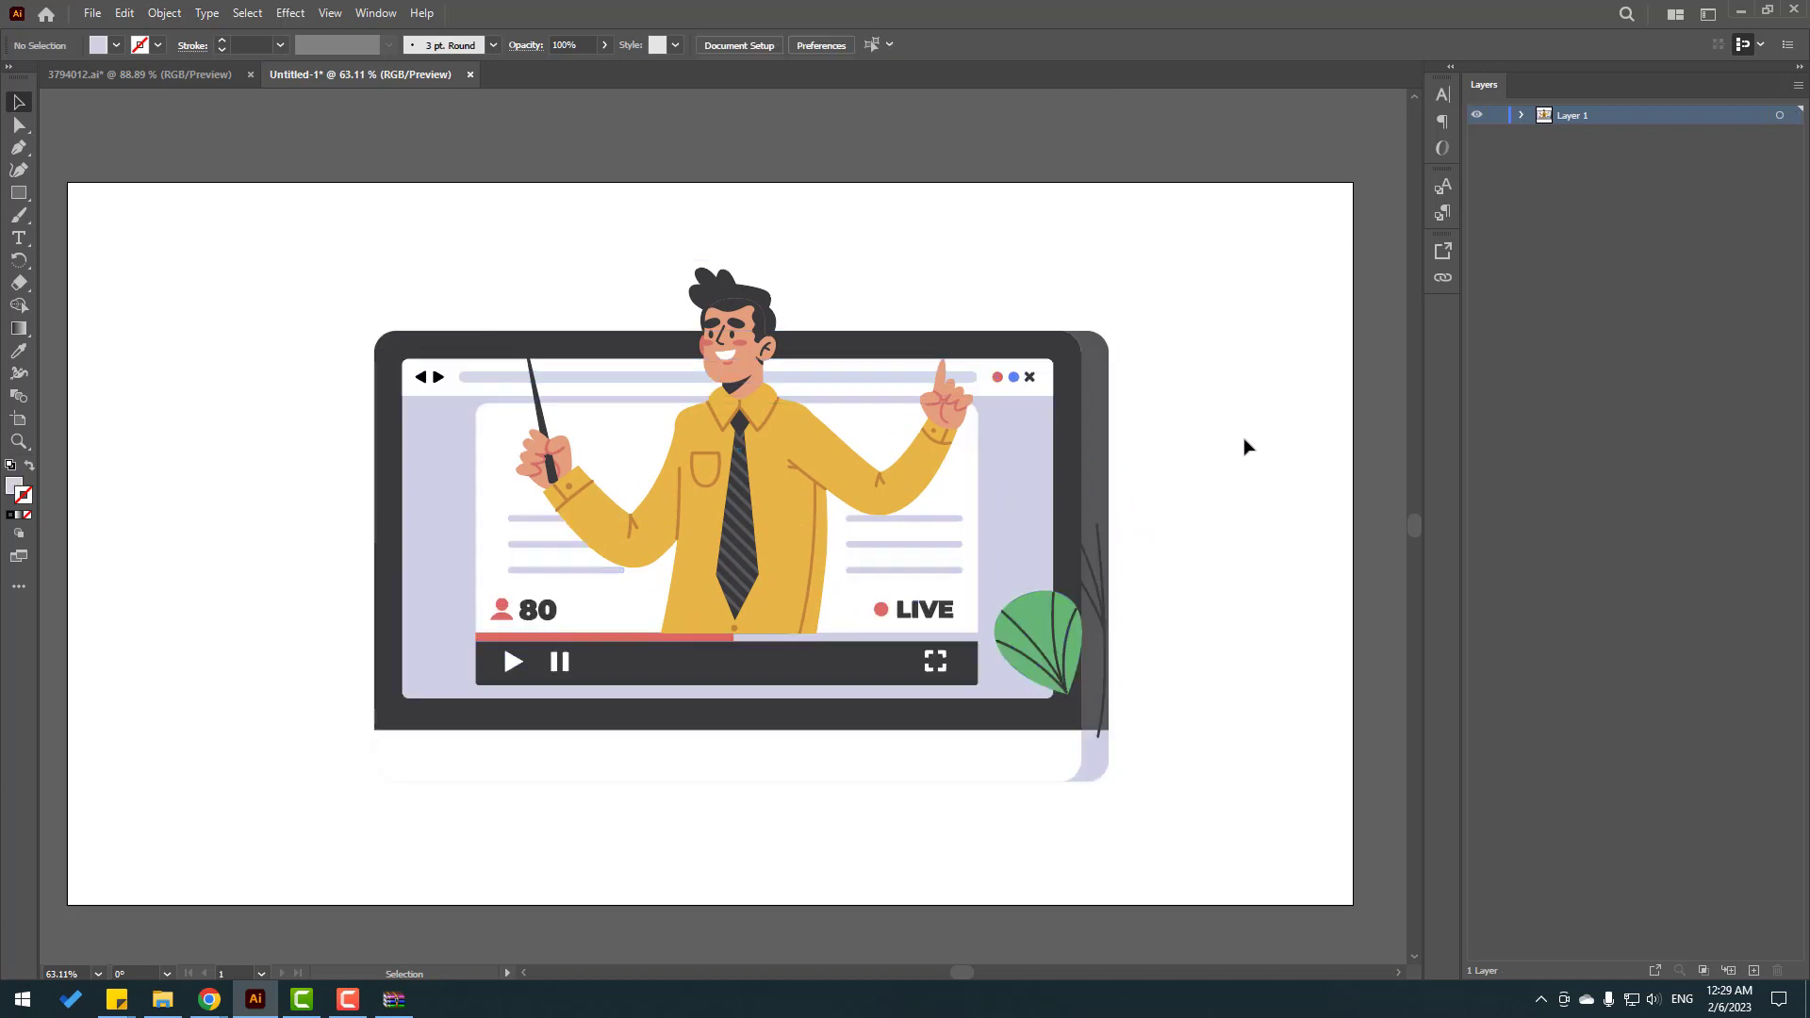
Step: Add a new layer named BG
click(1754, 971)
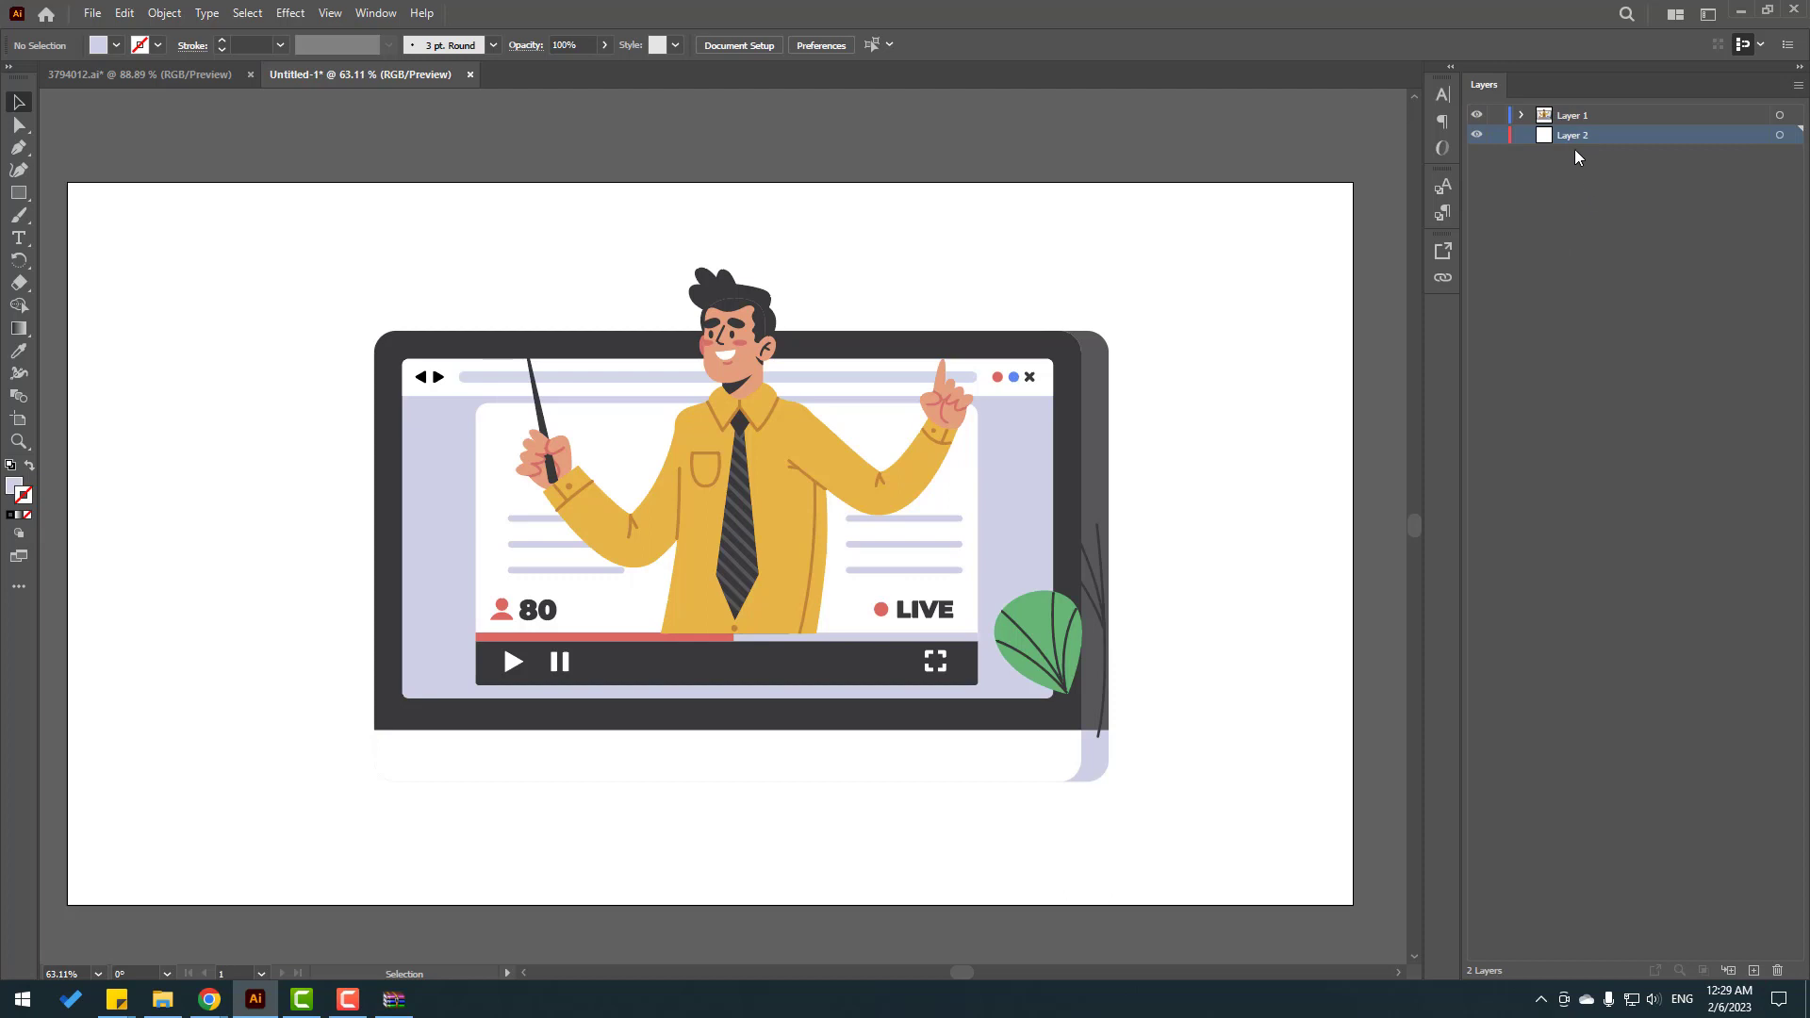
double_click(1573, 141)
text(BG)
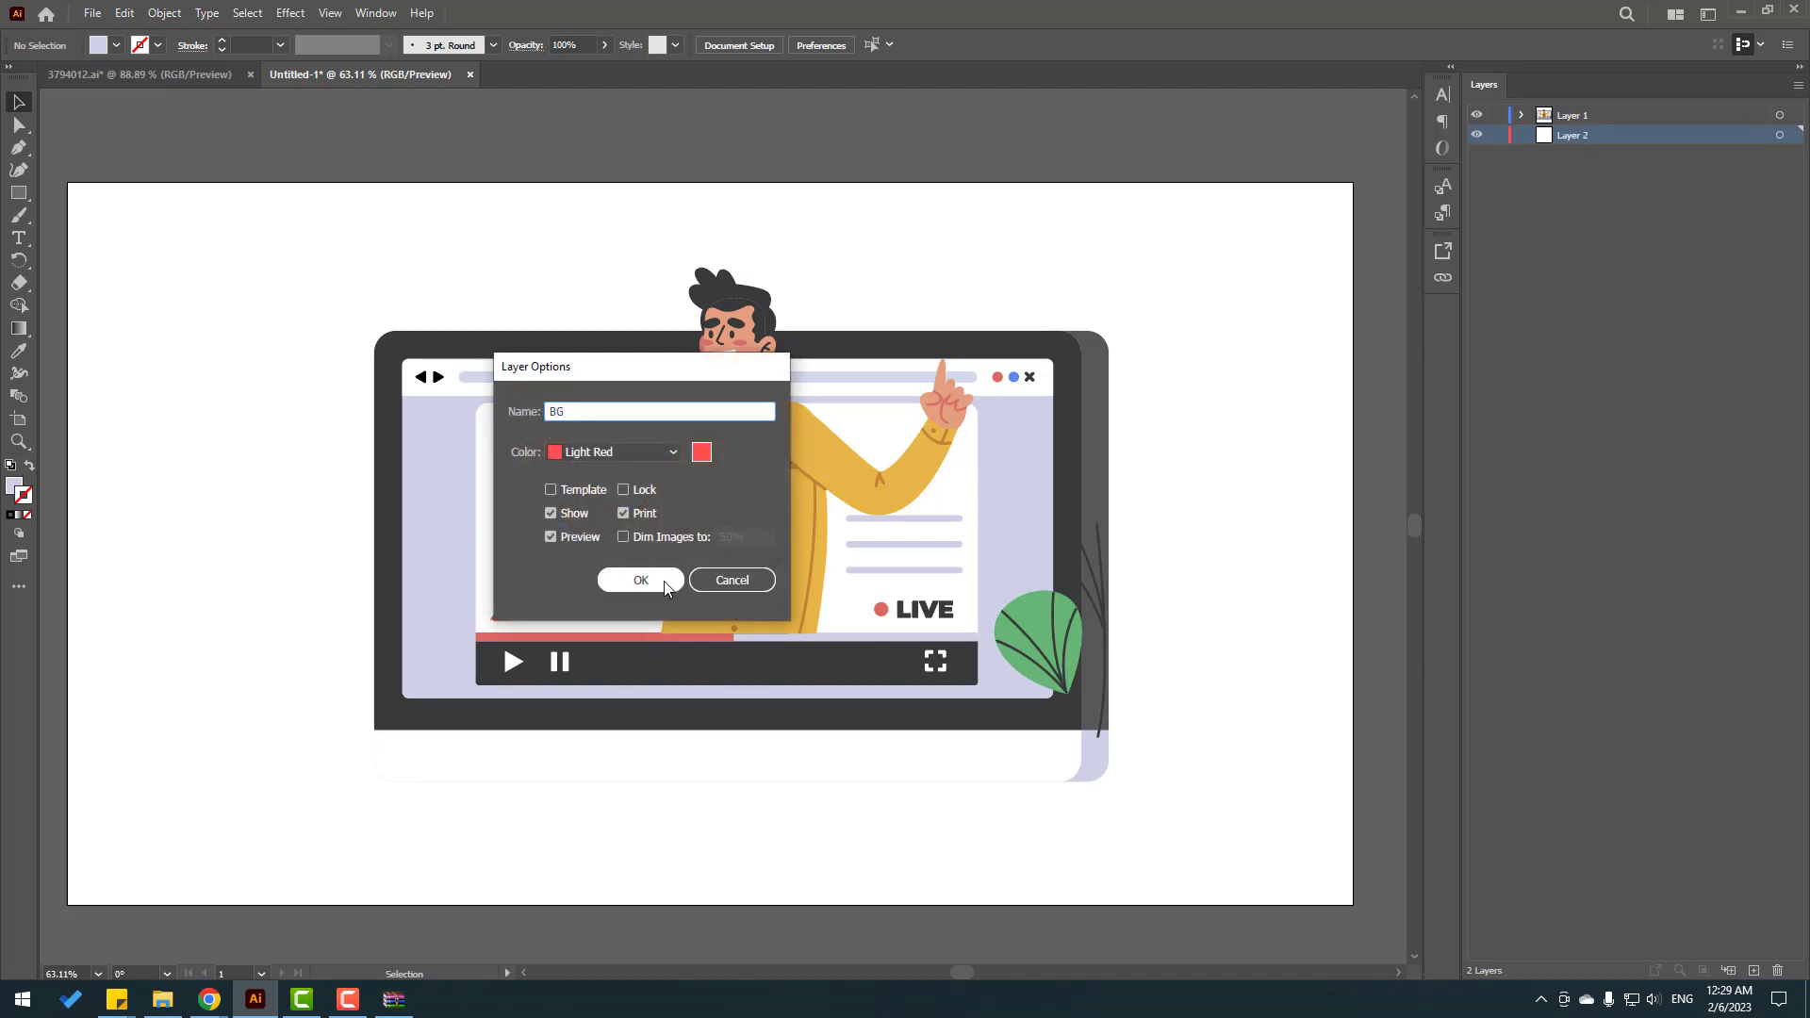
click(641, 580)
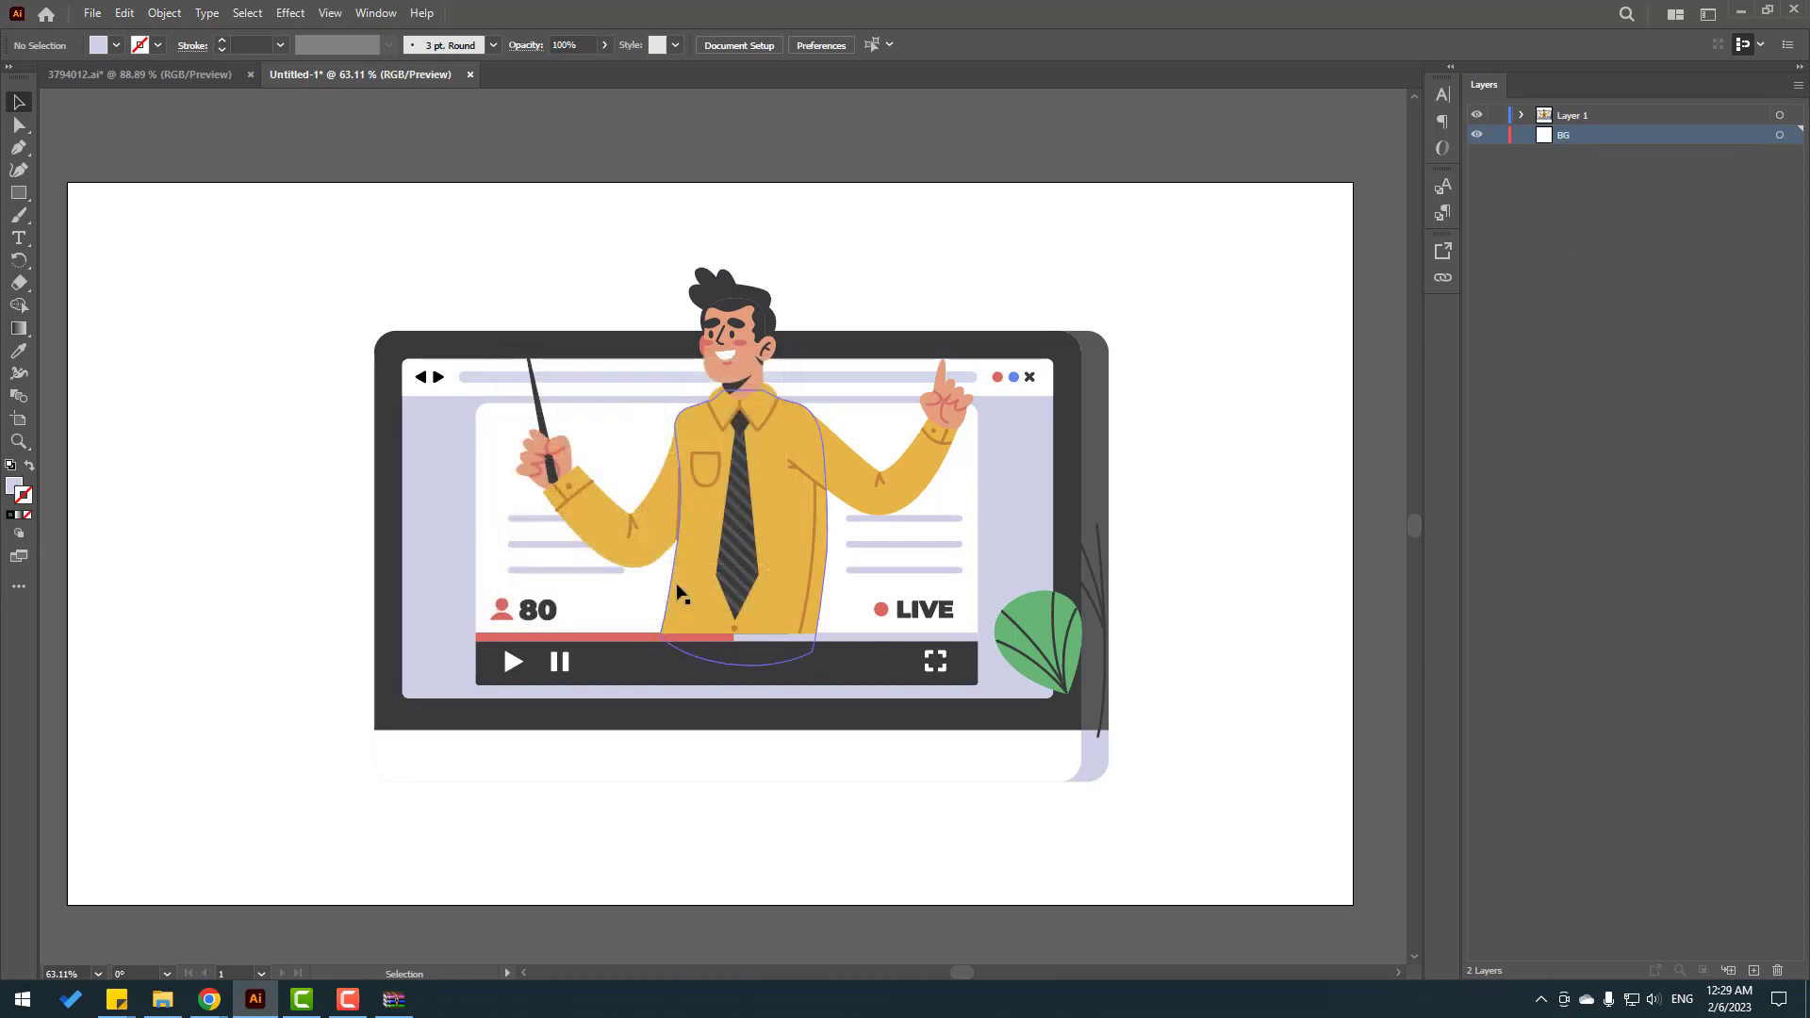
Step: Draw an artboard-sized rectangle on BG, send it to the back, and lock the layer
click(18, 193)
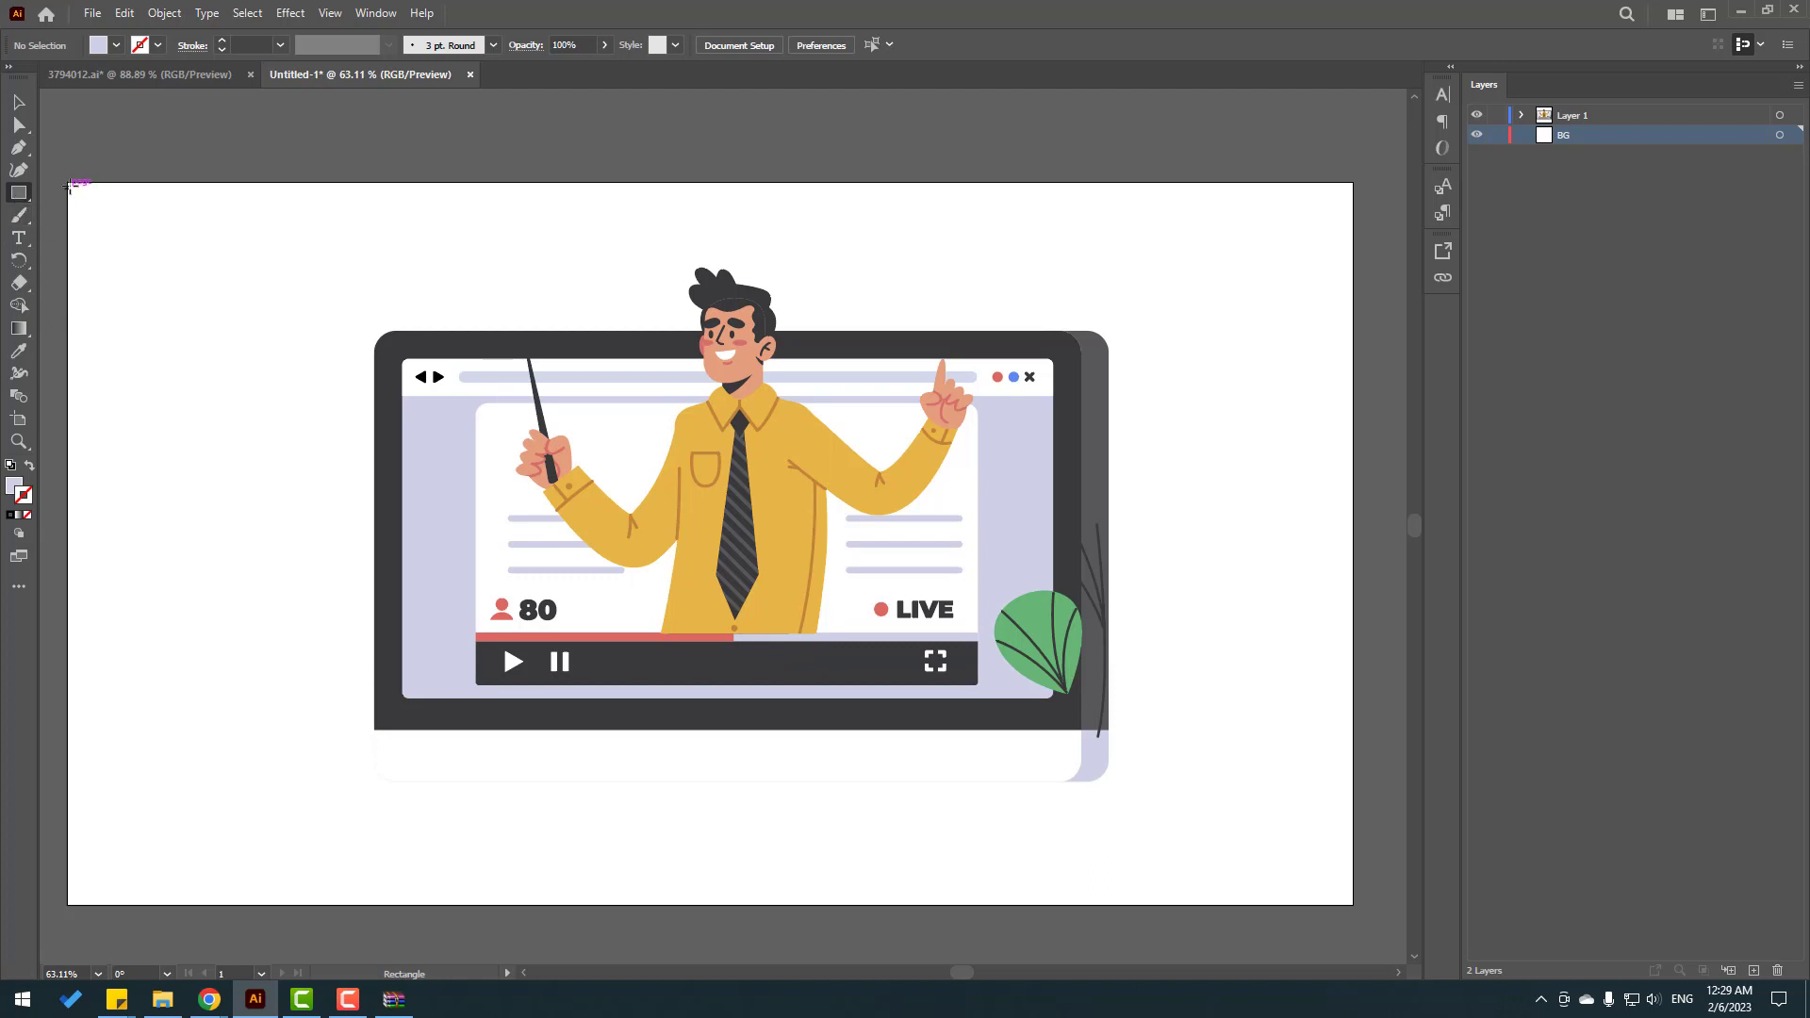
mouse_move(72, 188)
mouse_down()
mouse_move(149, 297)
mouse_move(1186, 788)
mouse_move(1351, 906)
mouse_up()
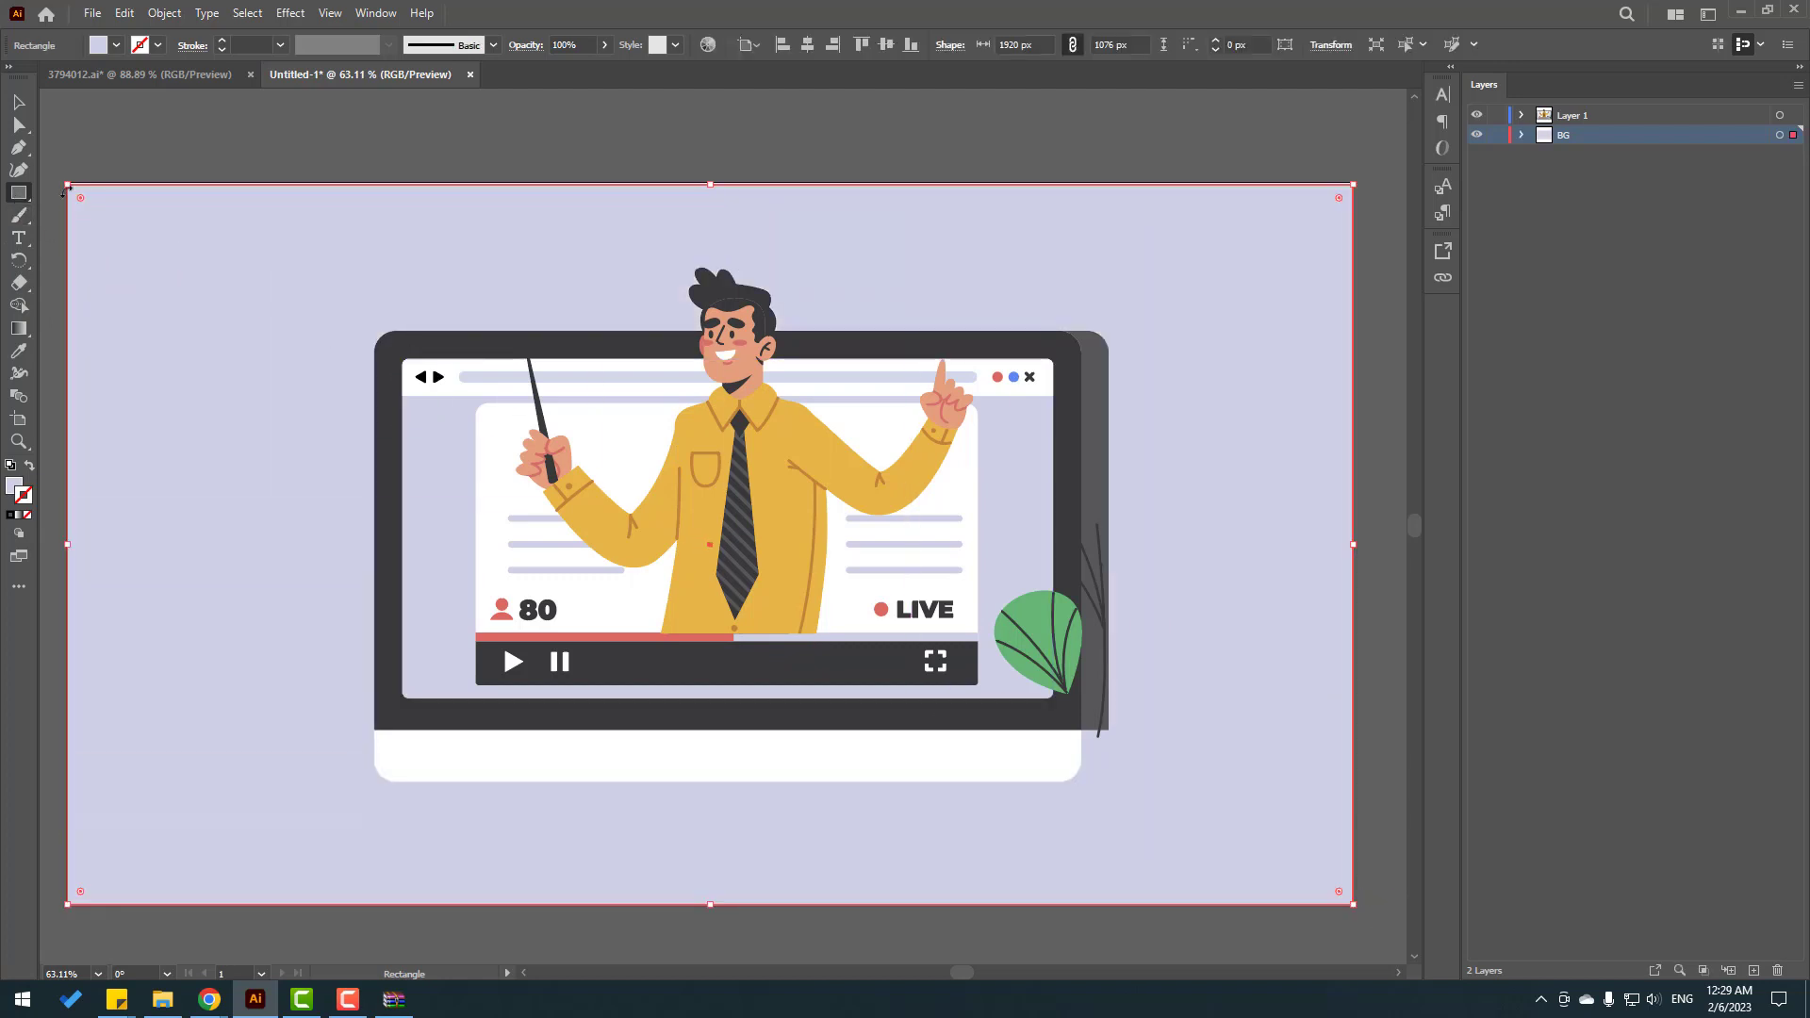
key(ctrl+shift+b)
click(23, 104)
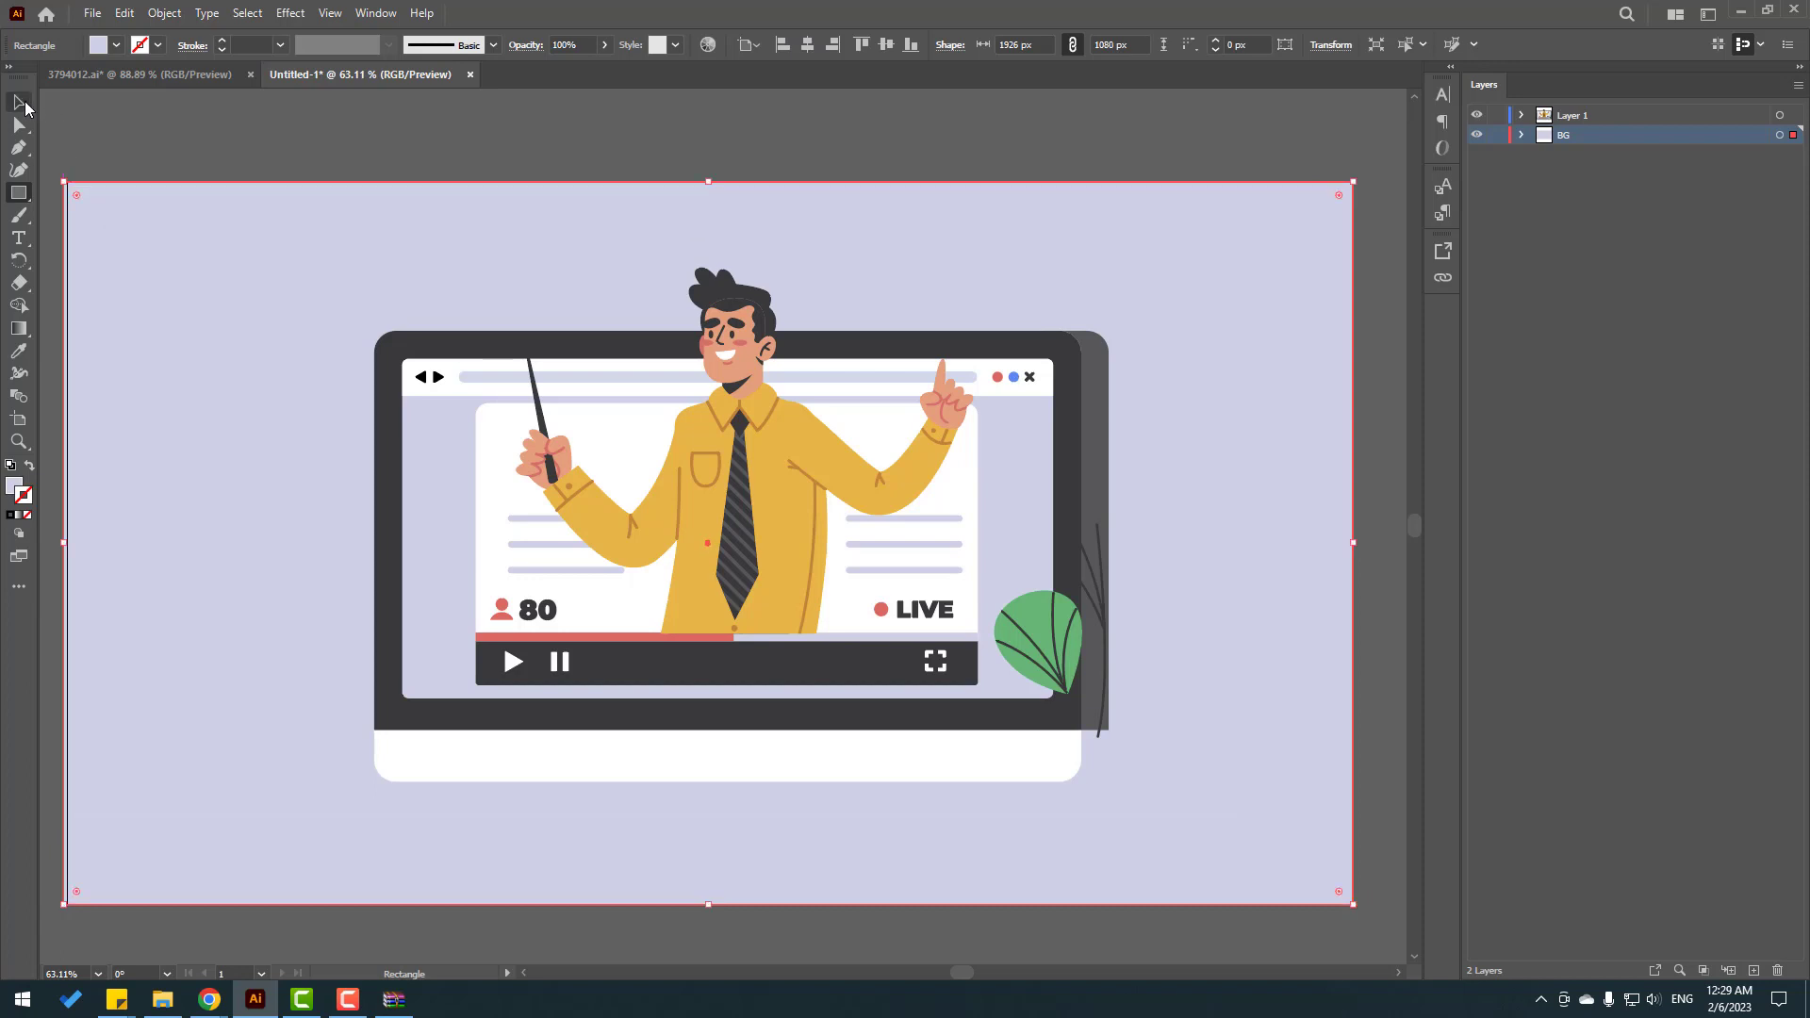
click(1498, 135)
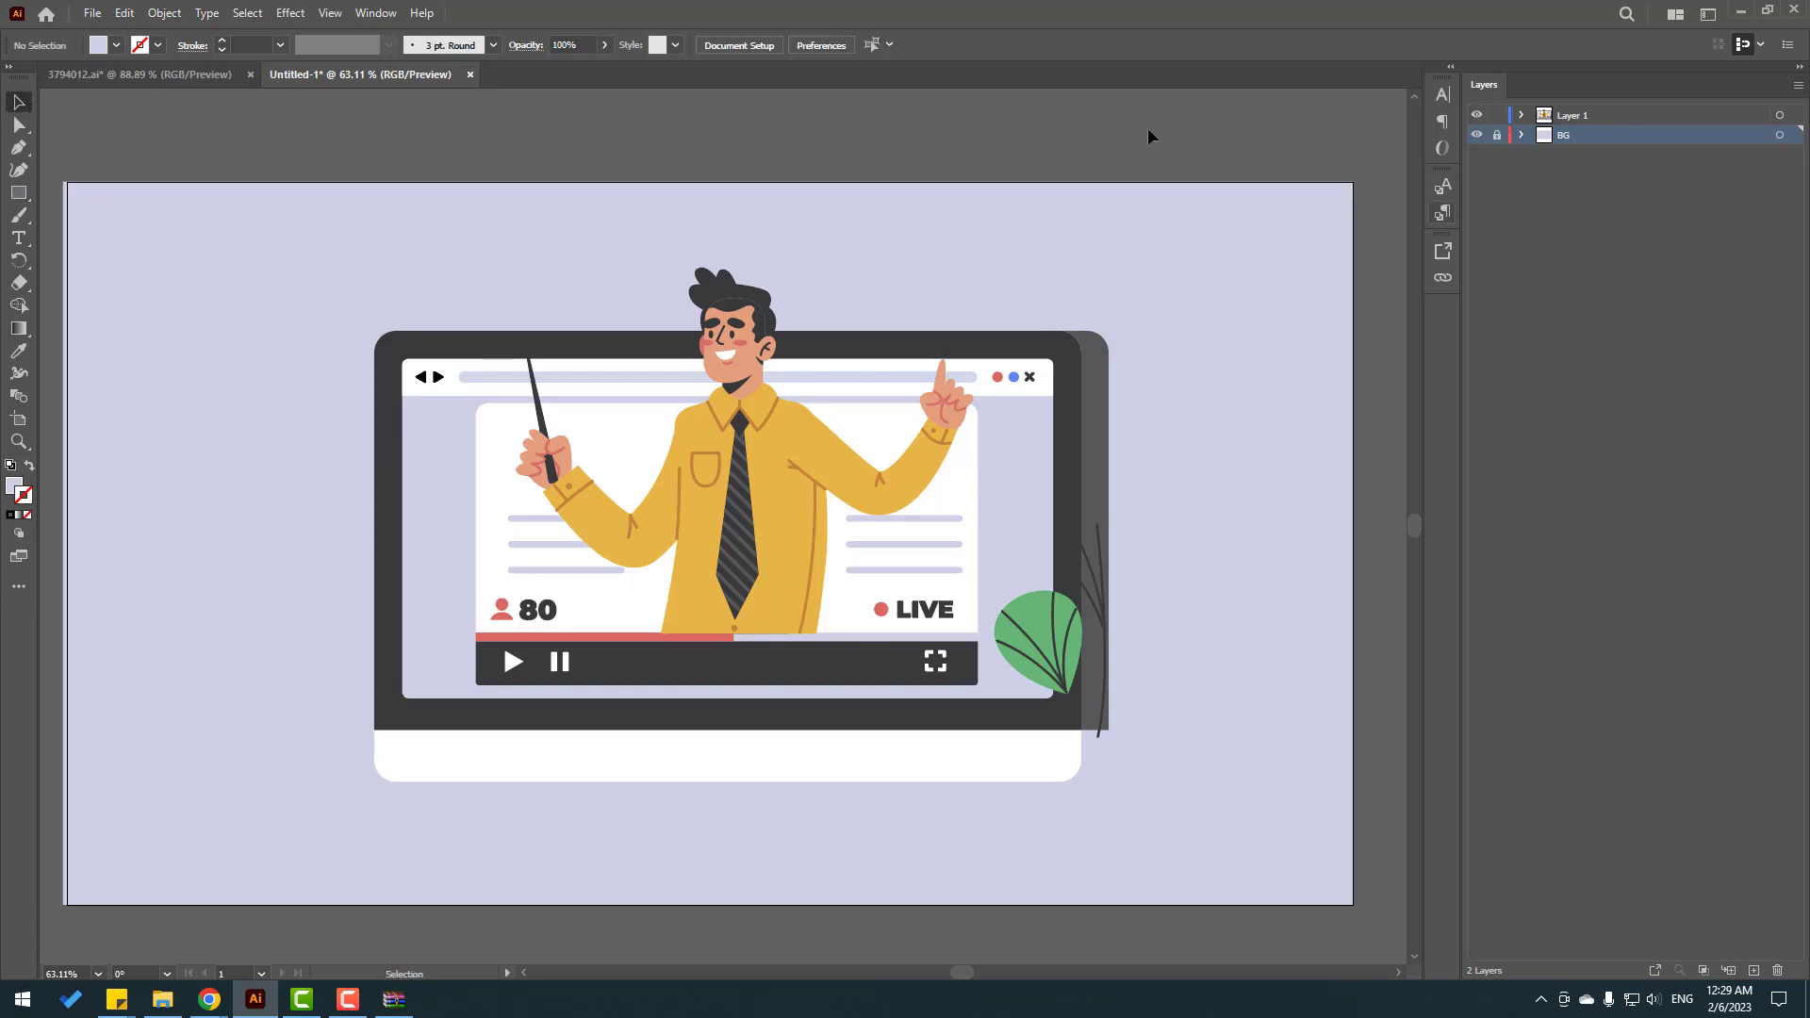
Step: Delete the green leaf group and the thin stem line group from Layer 1
click(1521, 115)
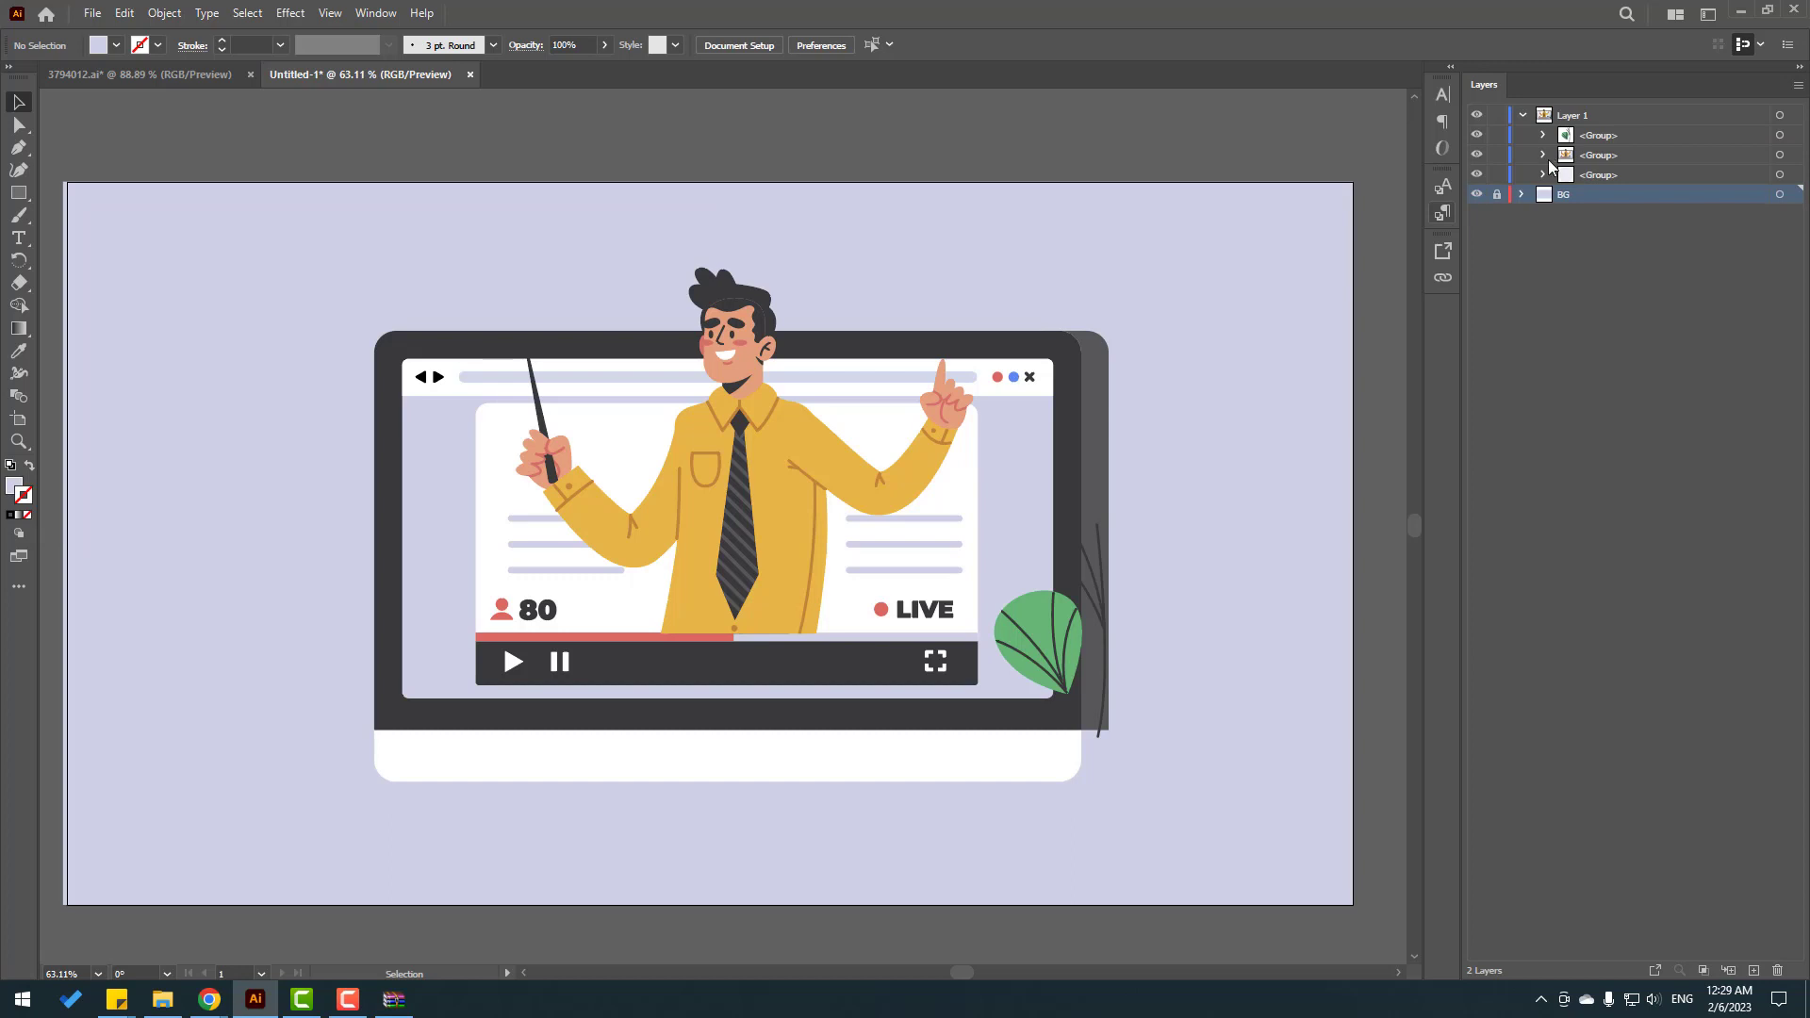
click(1474, 134)
click(1477, 135)
click(1476, 135)
click(1477, 135)
click(1477, 135)
click(1477, 135)
click(1593, 143)
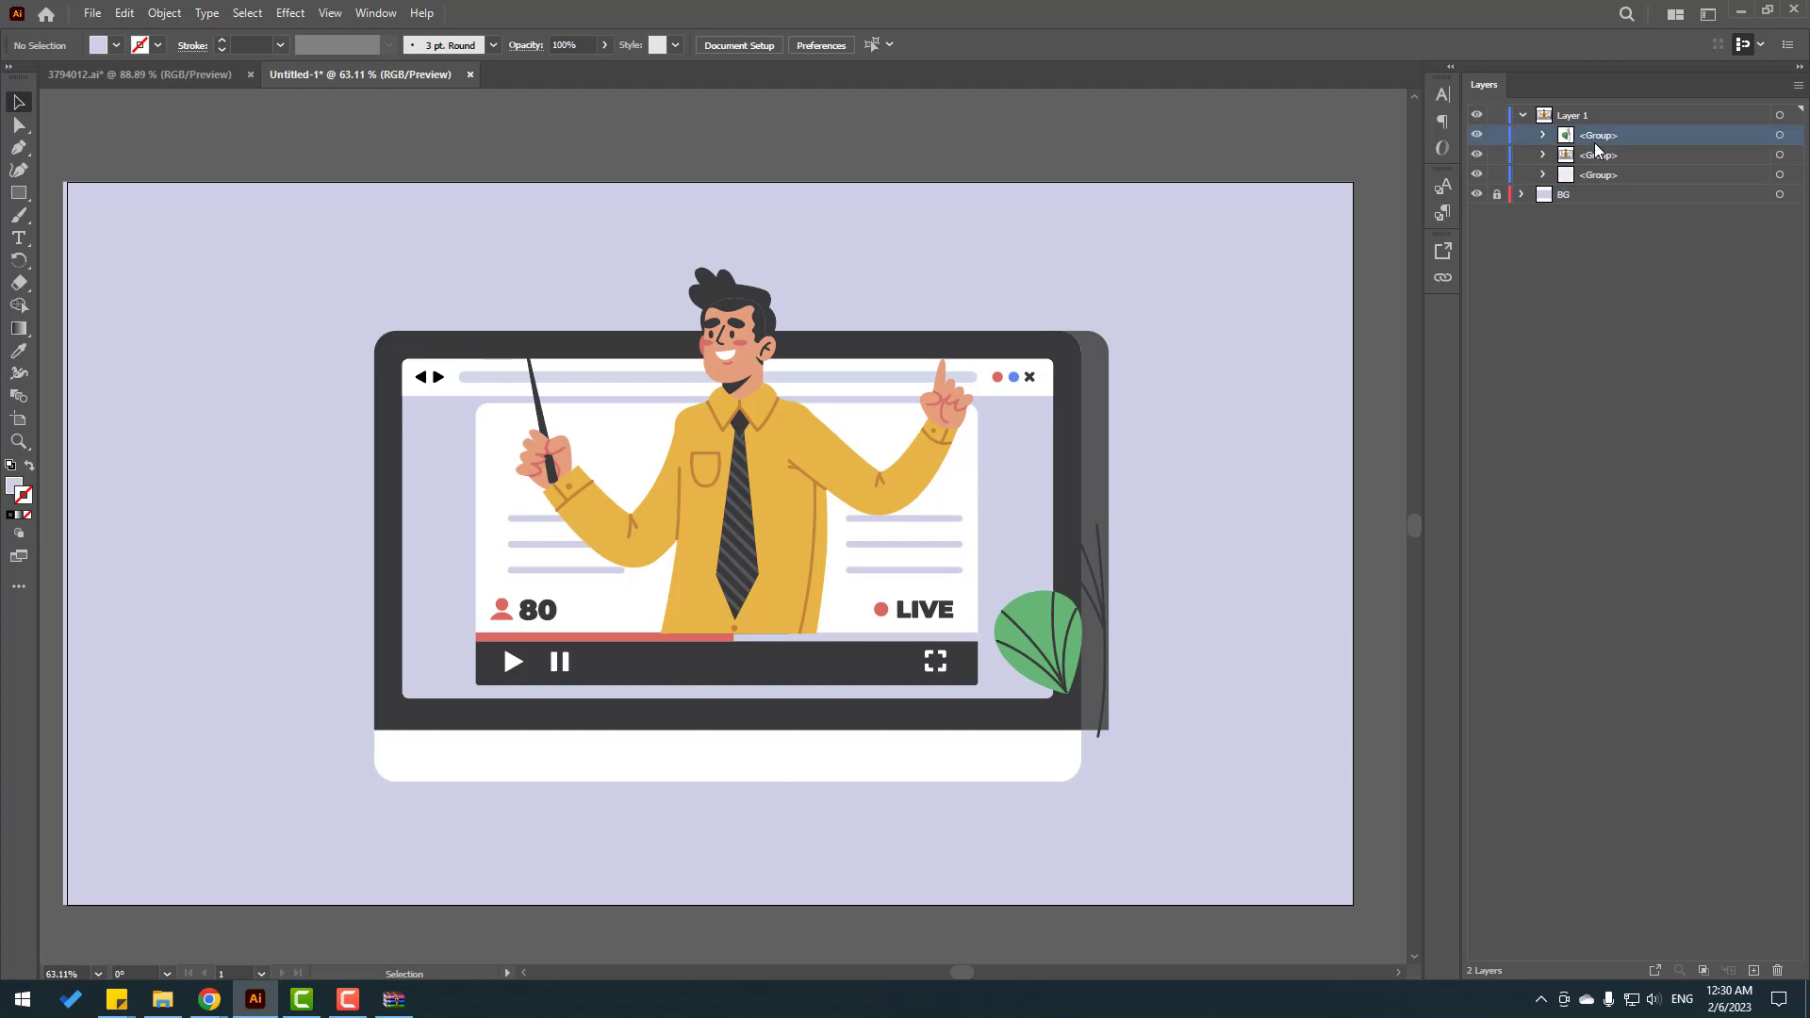
click(1778, 971)
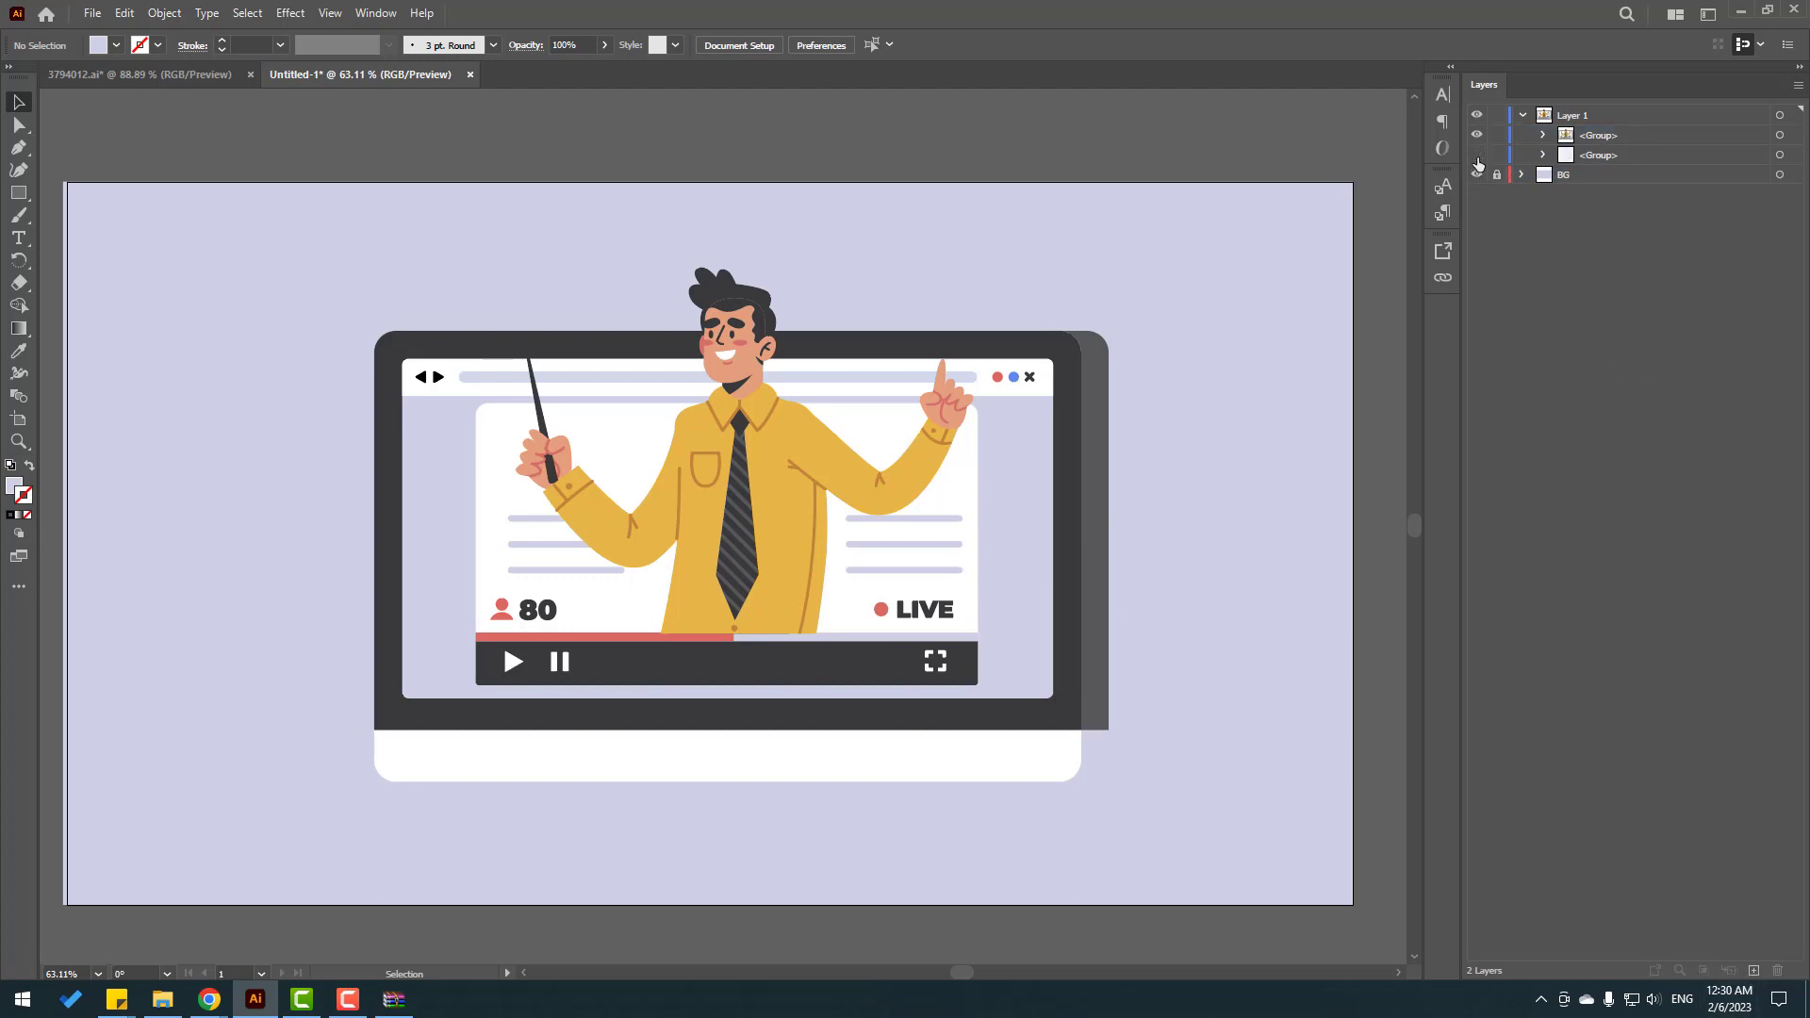
click(1596, 154)
click(1779, 971)
Step: Expand the presenter's Clip Group and delete its clipping path
click(1544, 136)
click(1566, 155)
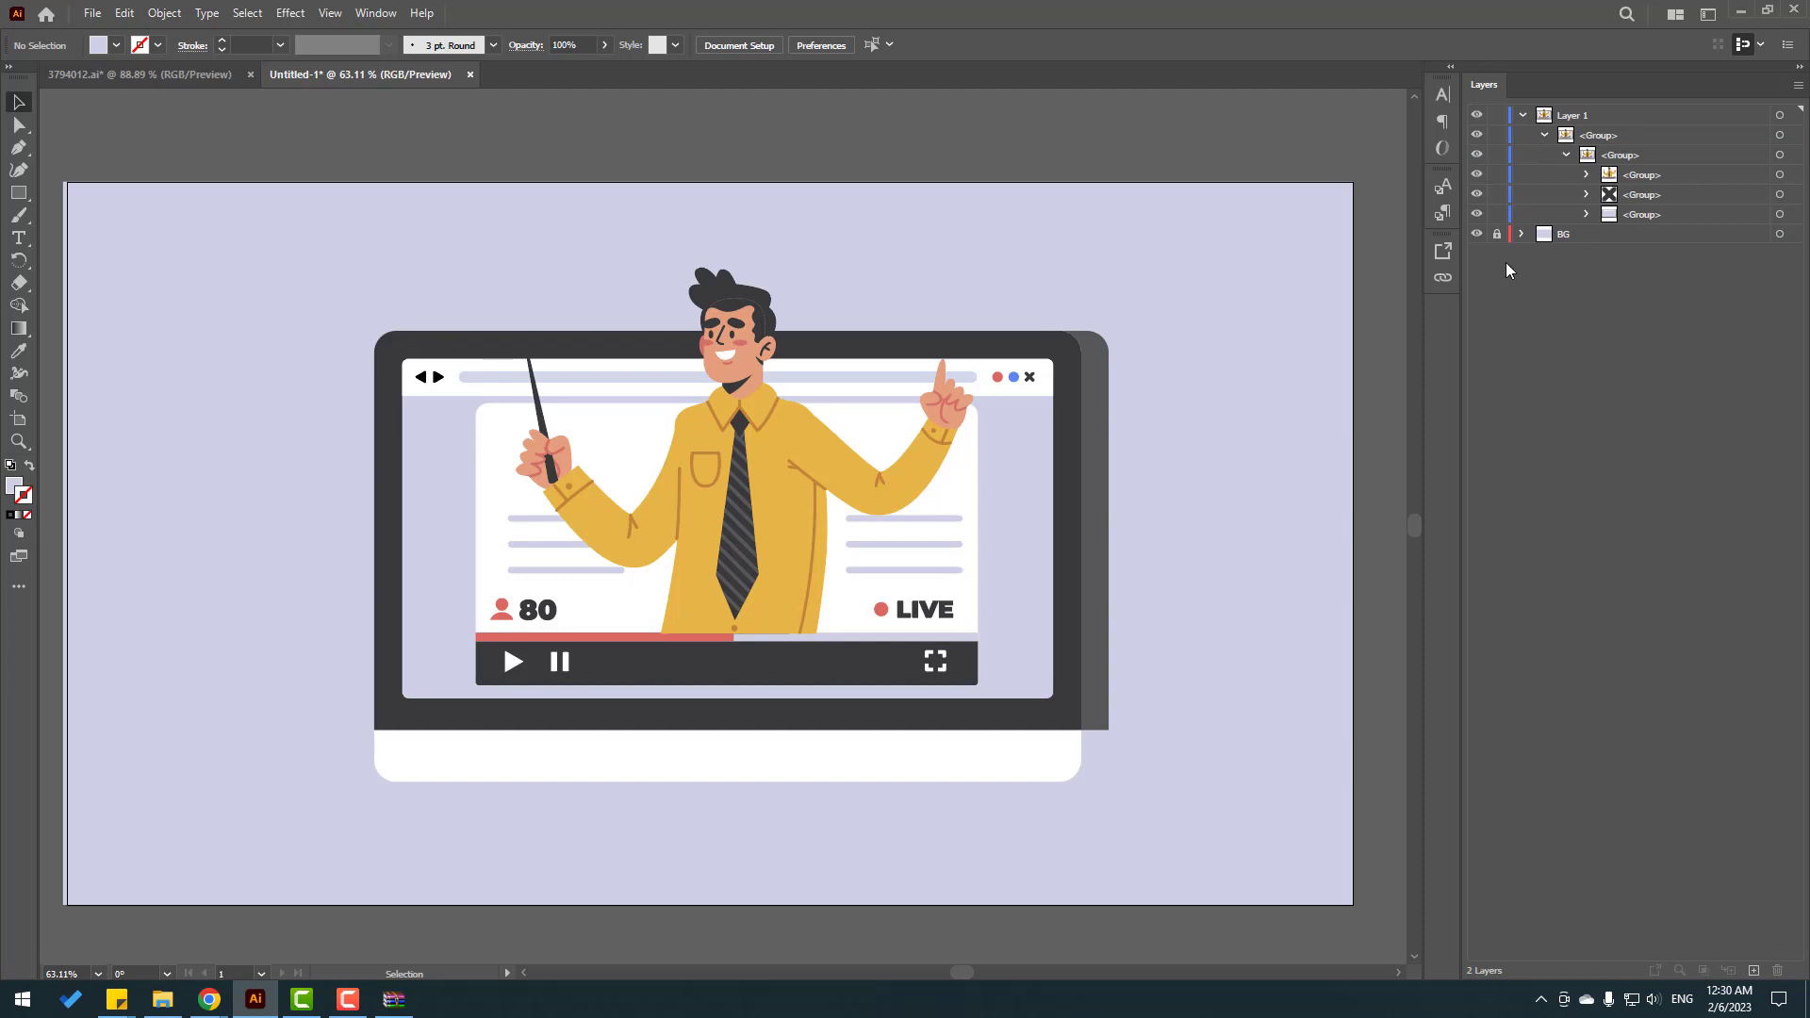
click(1477, 175)
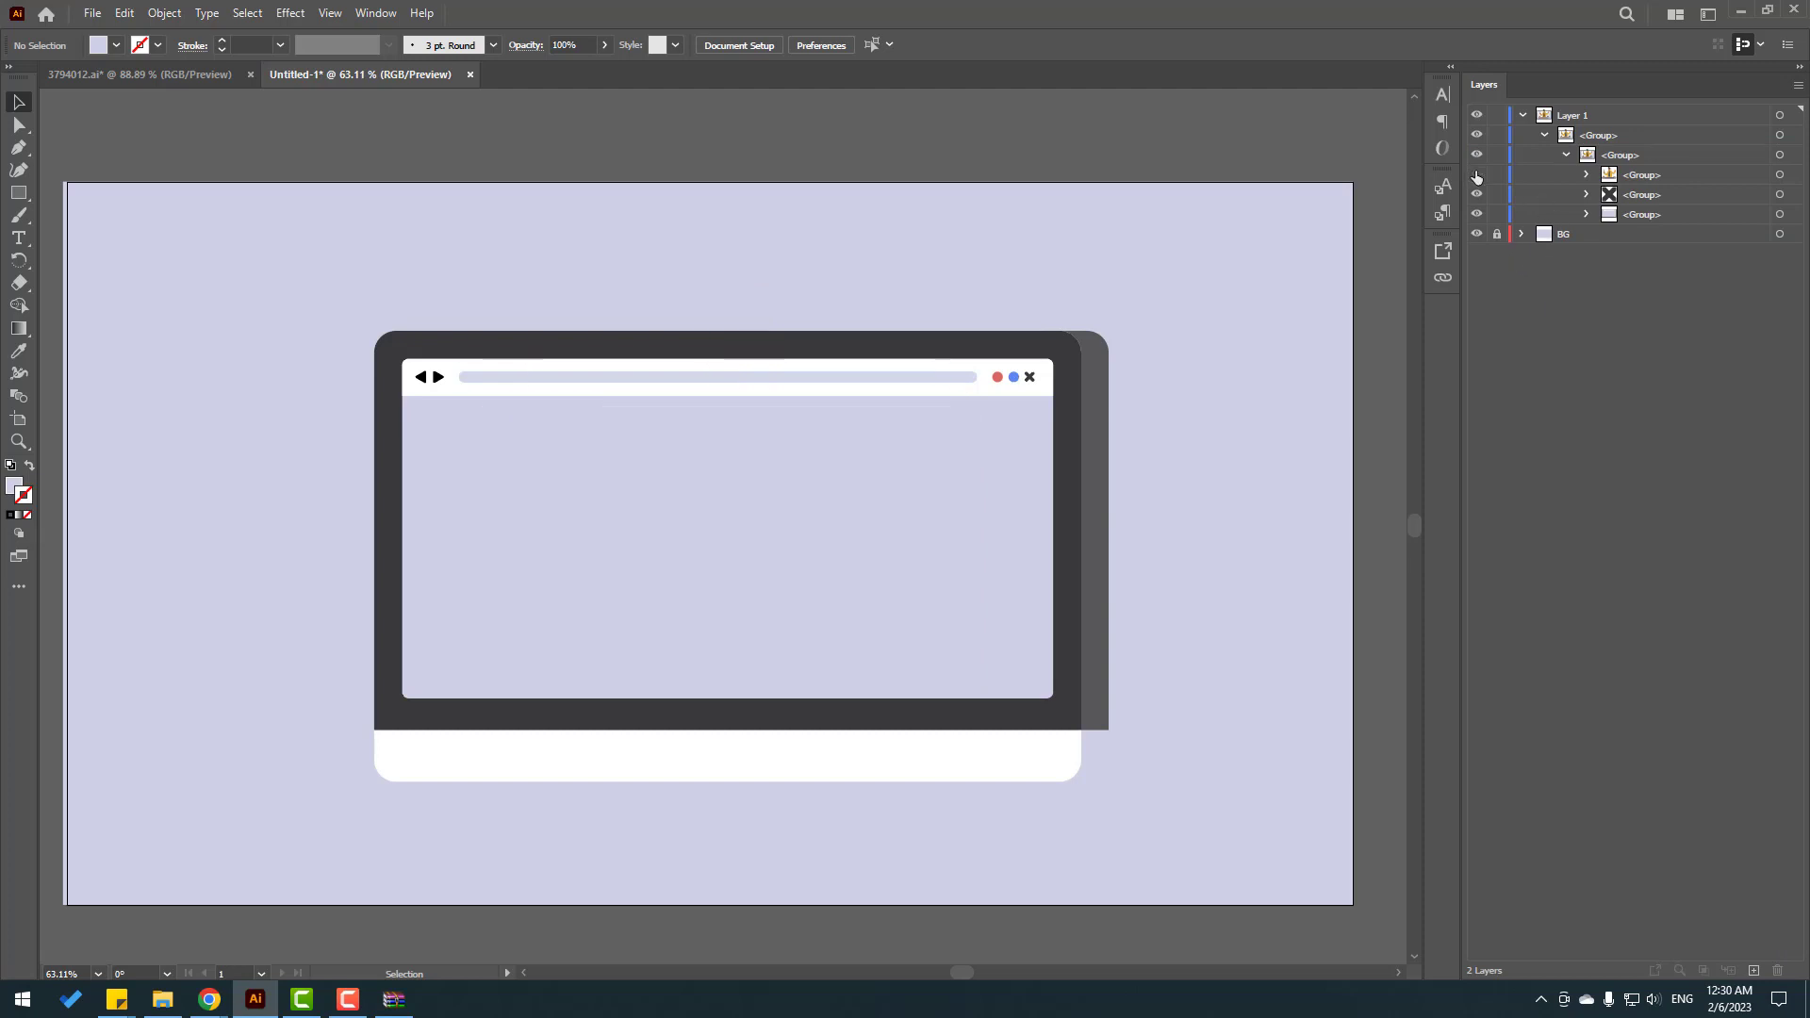
click(1477, 176)
click(1476, 175)
click(1476, 175)
click(1586, 175)
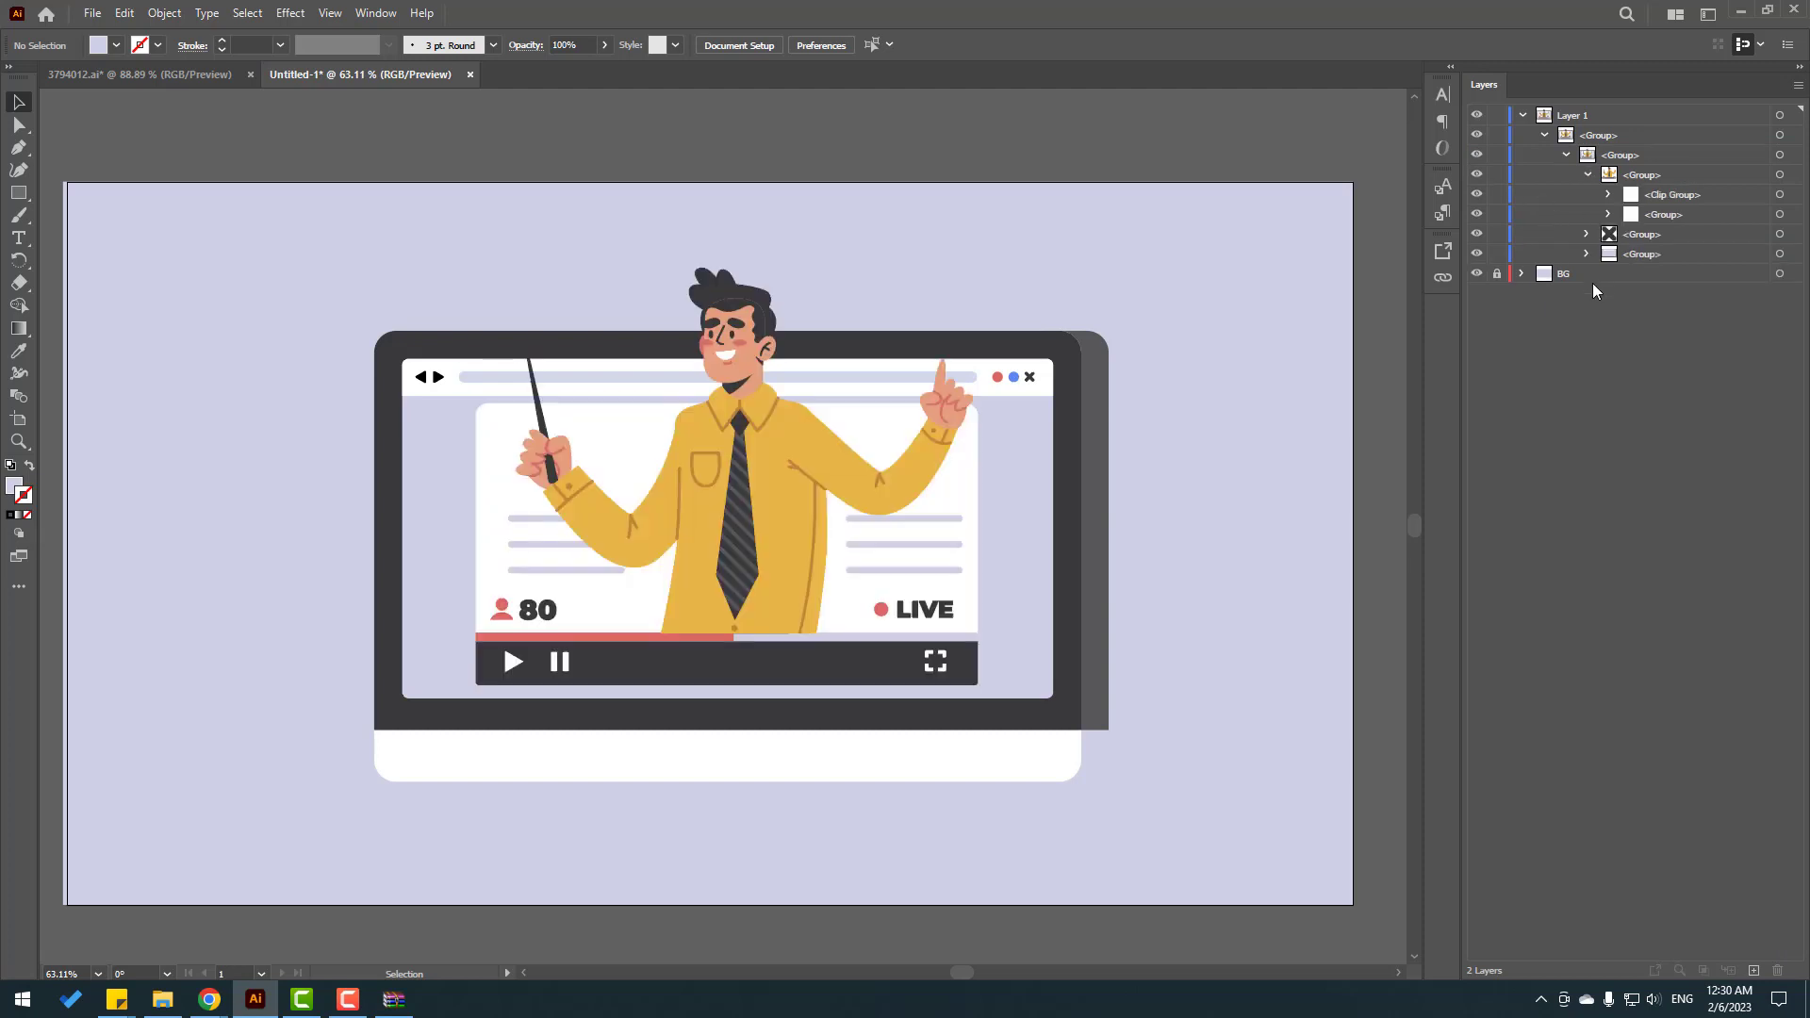
click(1477, 195)
click(1477, 194)
click(1608, 195)
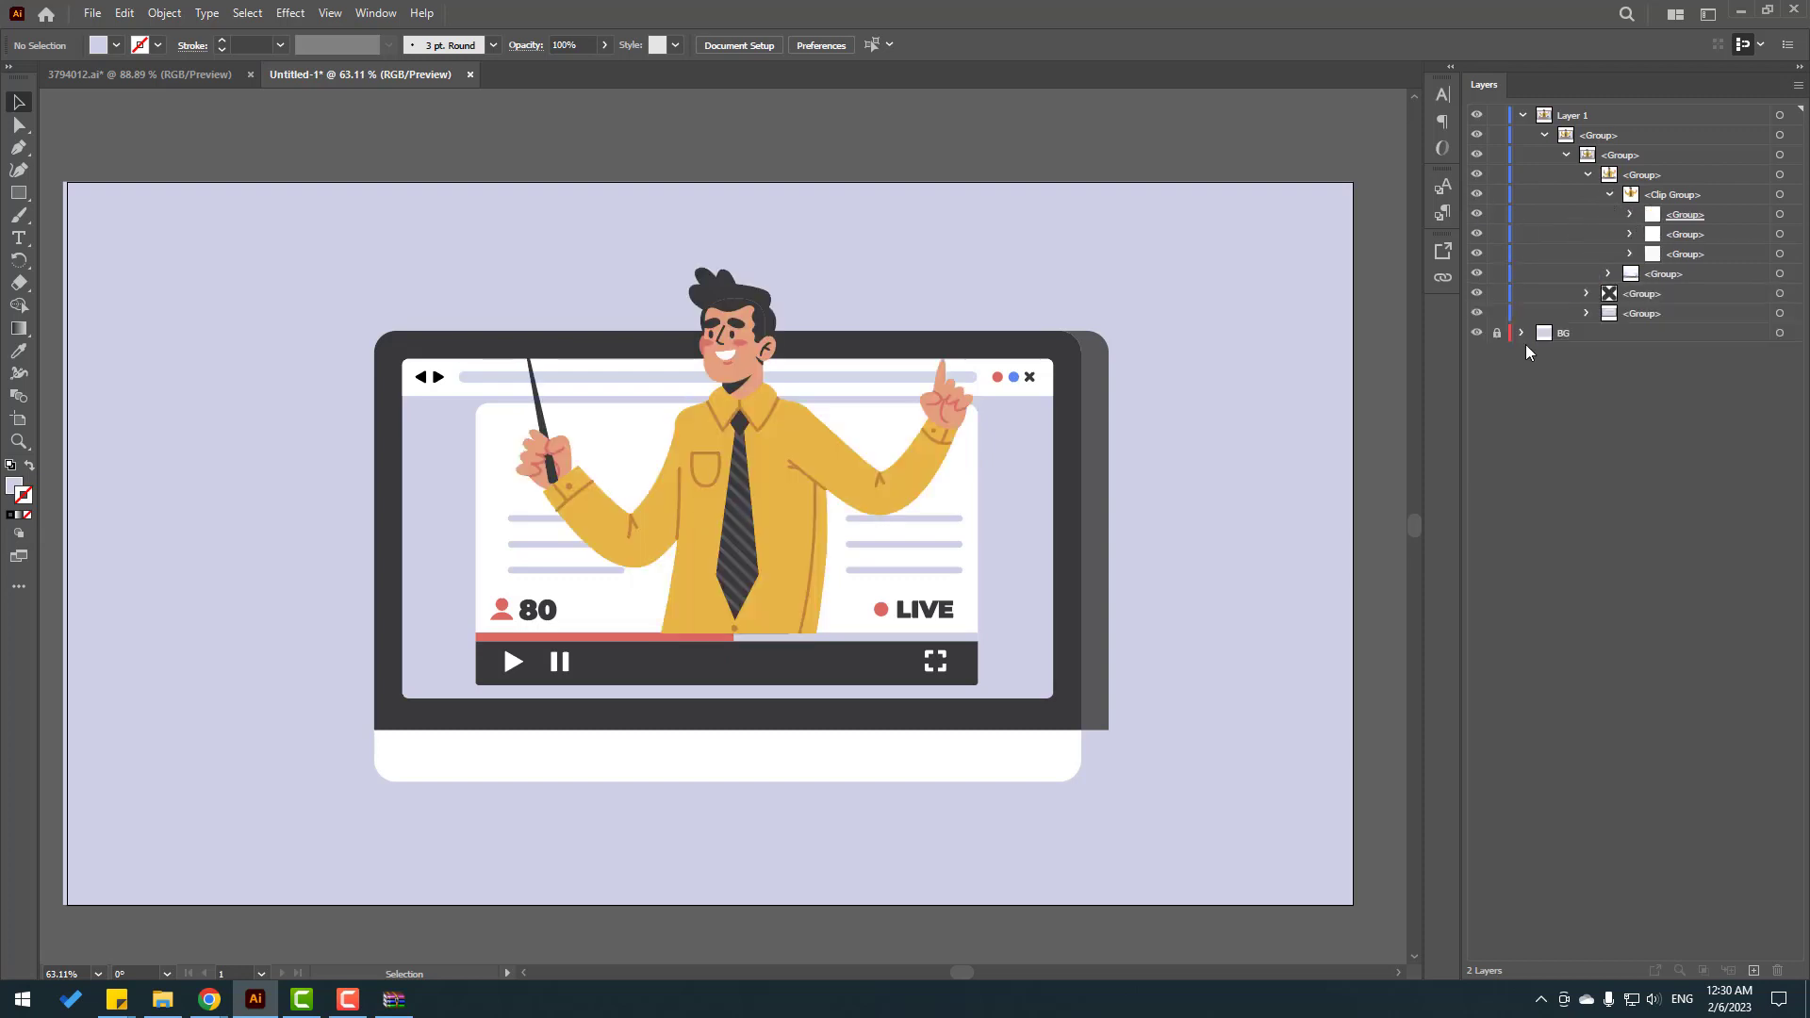
click(1689, 216)
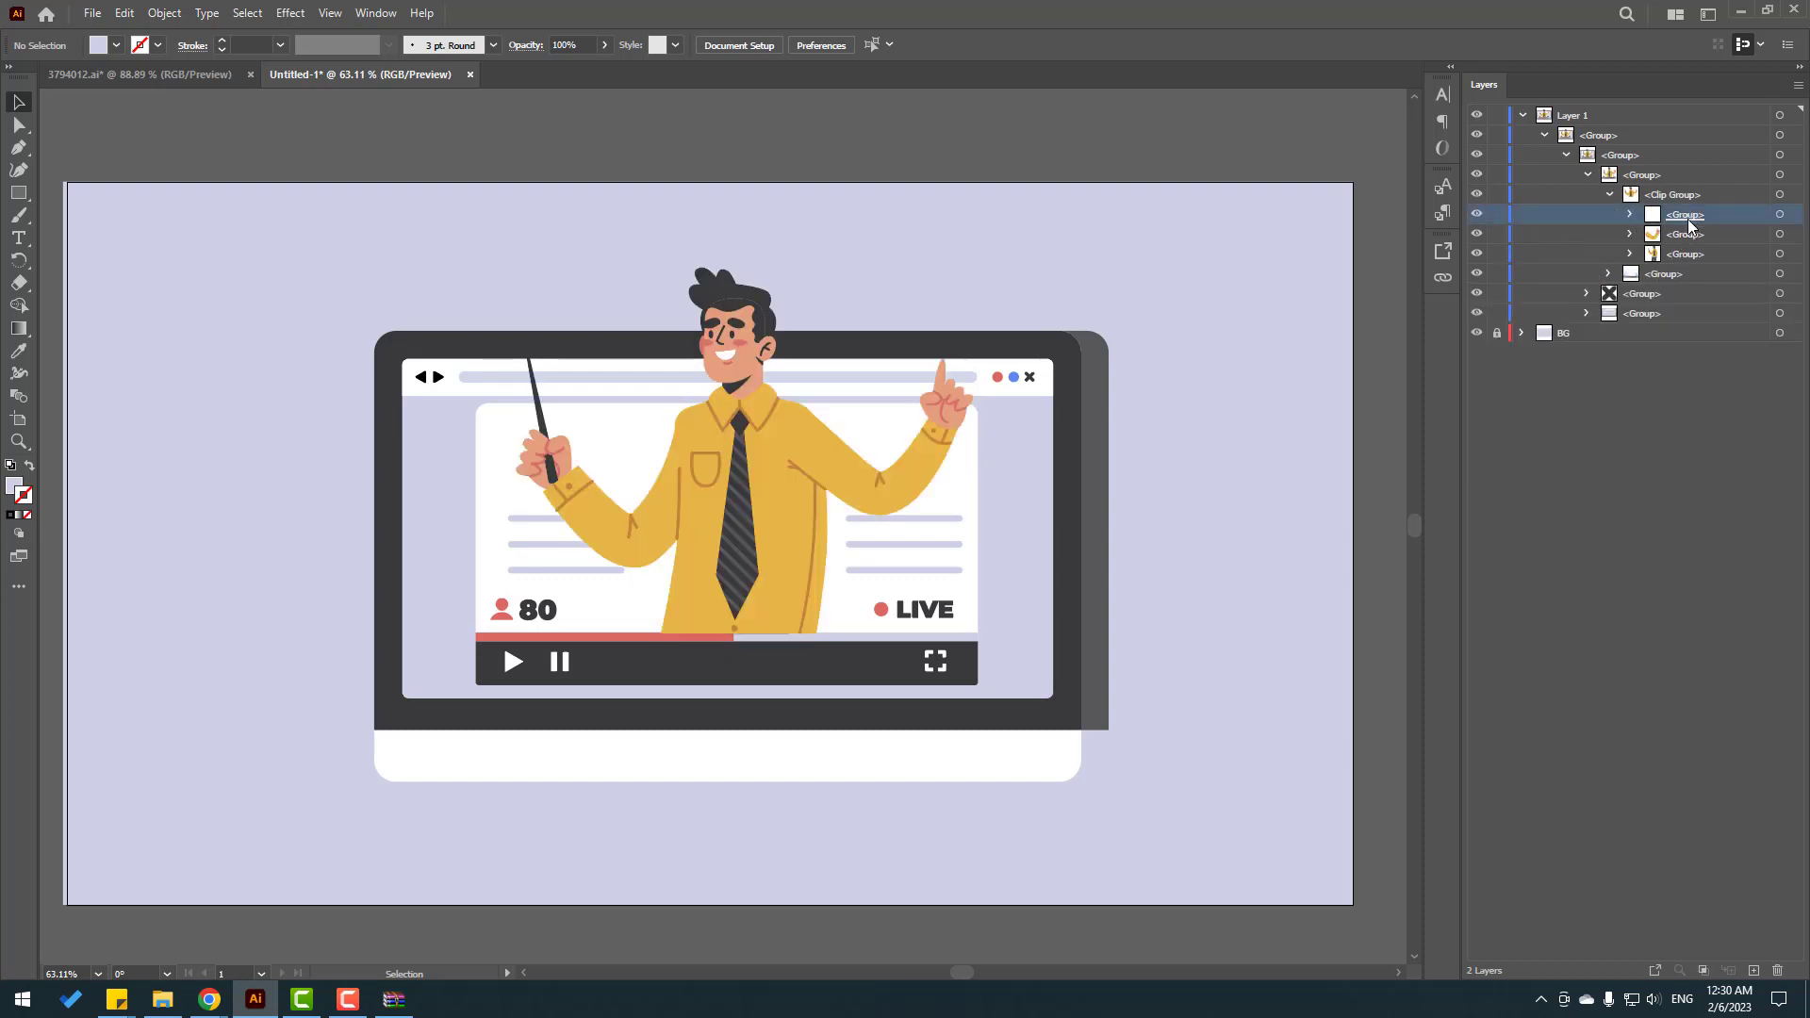
click(1778, 971)
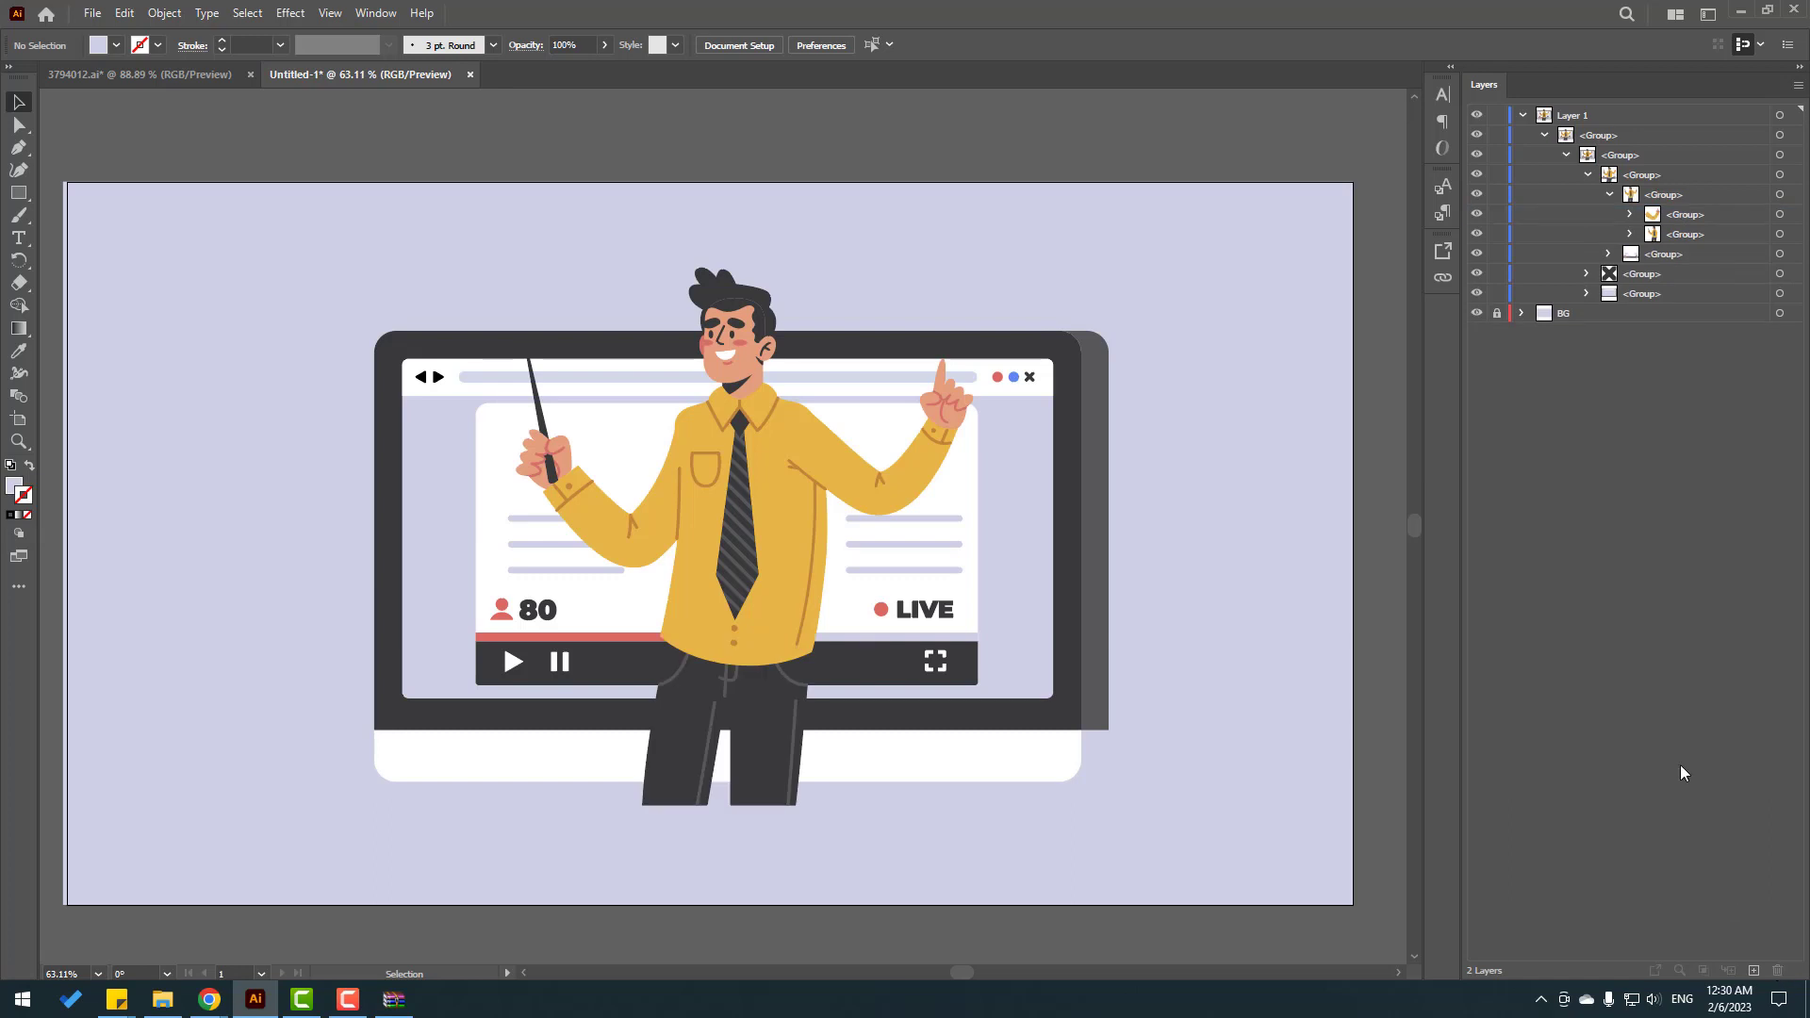
Step: Move the raised right arm group into a new Layer 3
click(1755, 972)
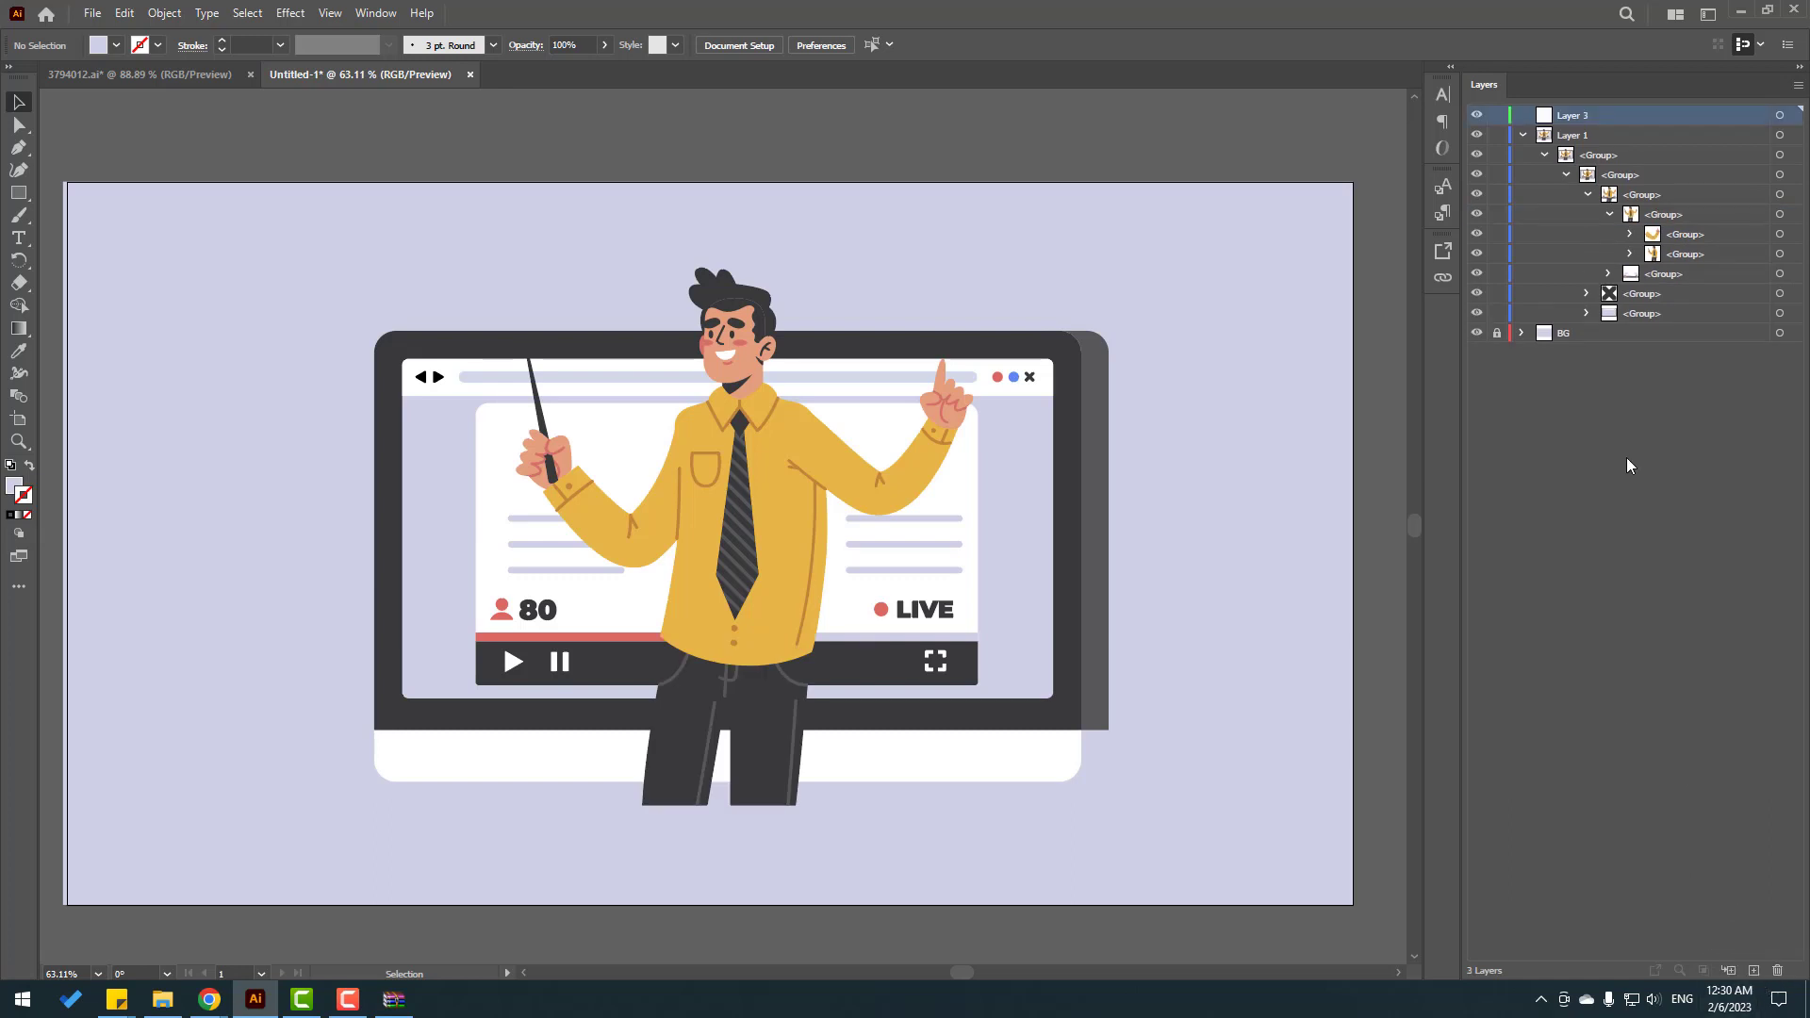
click(1477, 235)
click(1478, 235)
click(1681, 236)
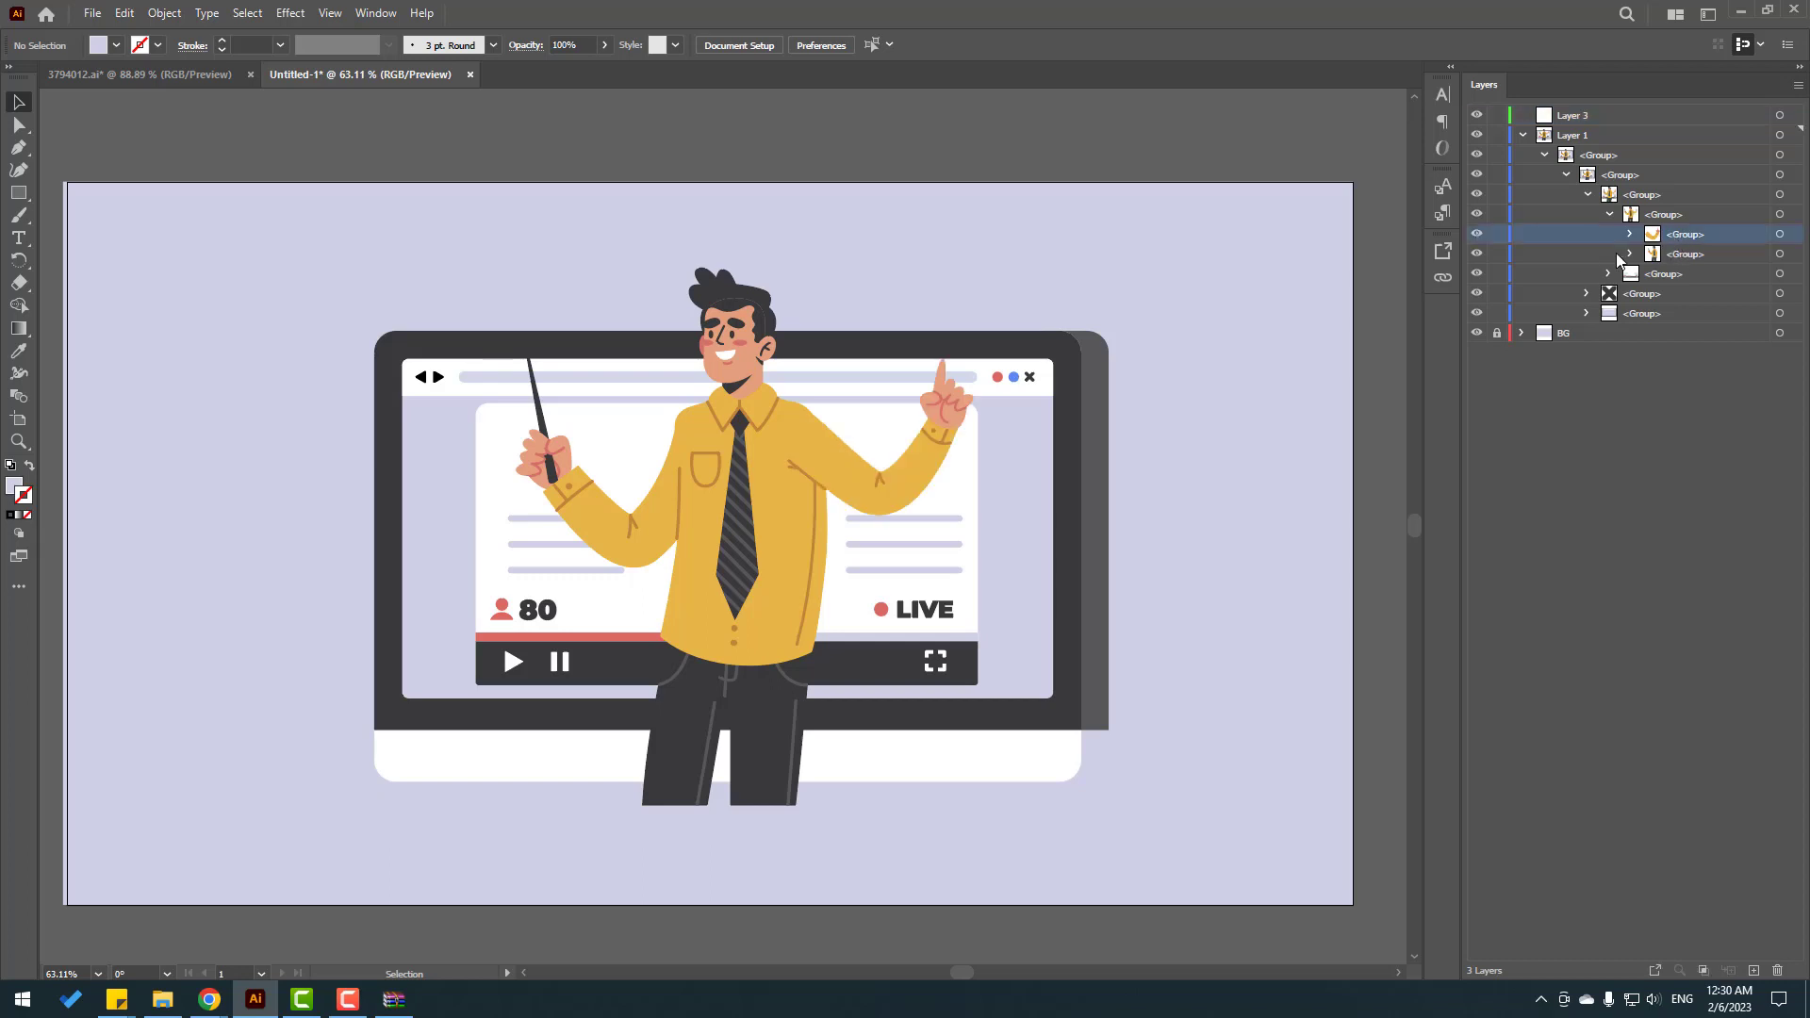
drag(1667, 244, 1575, 127)
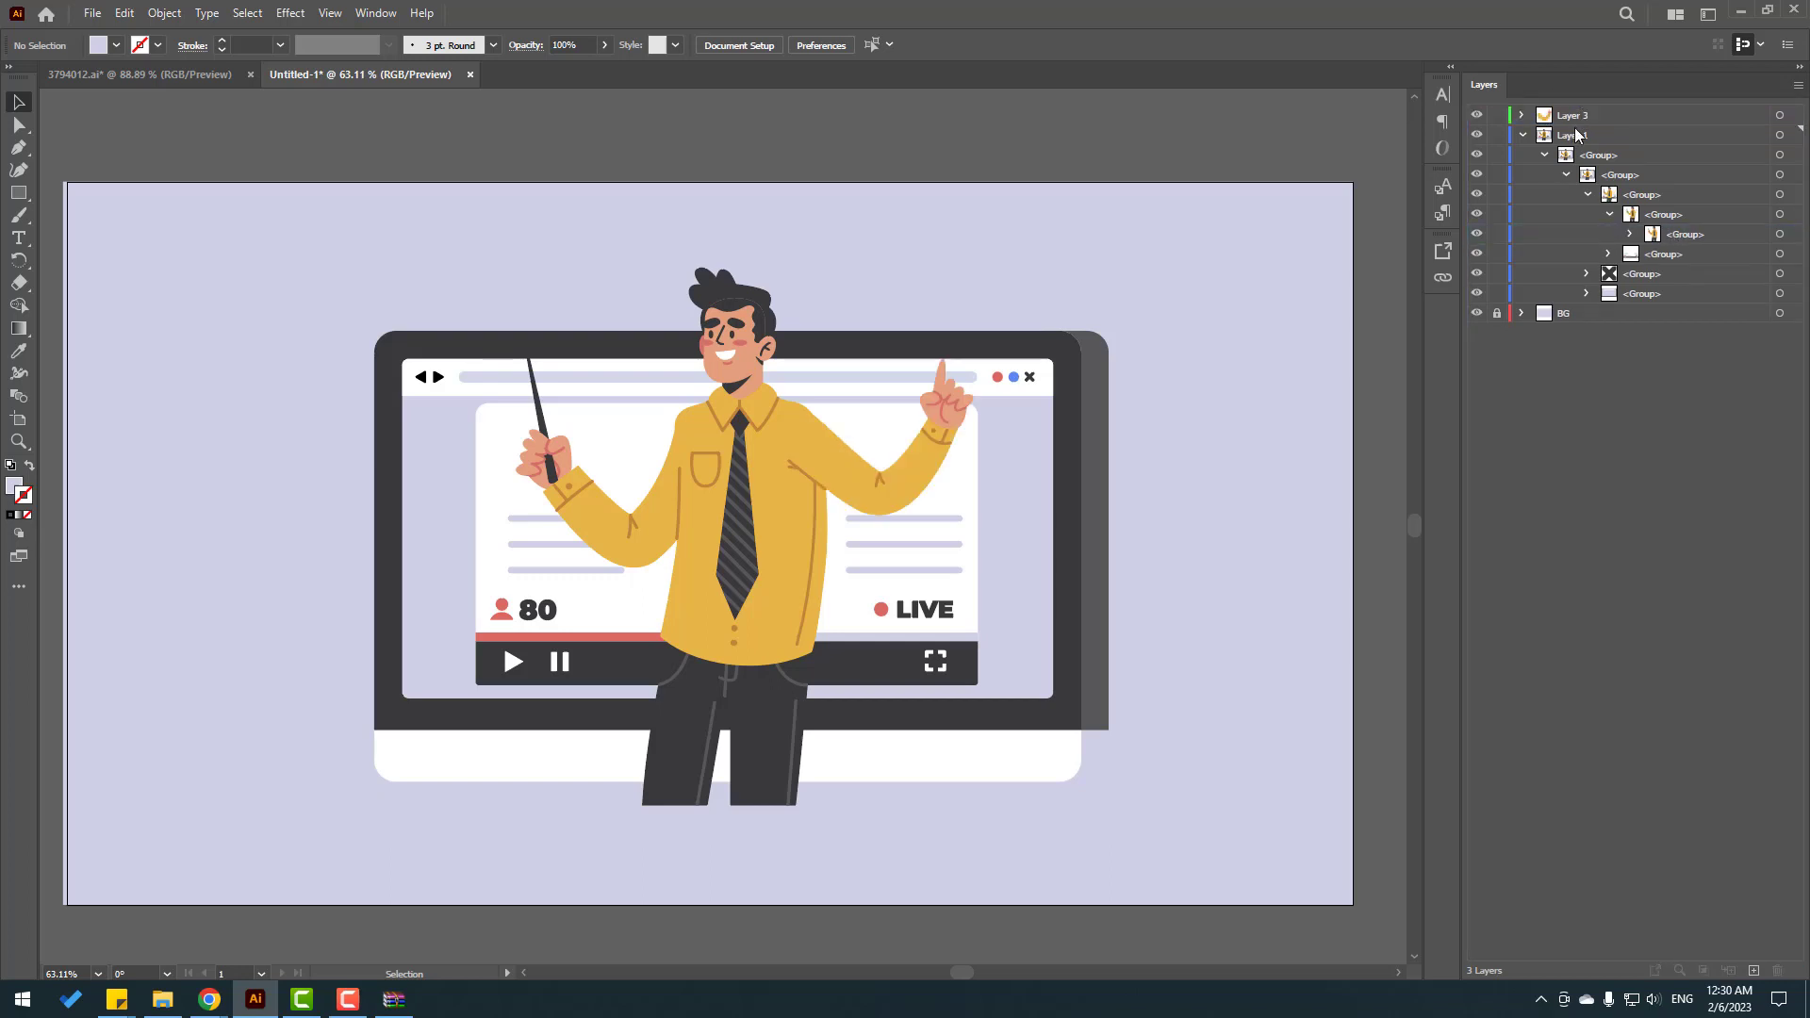
click(1630, 235)
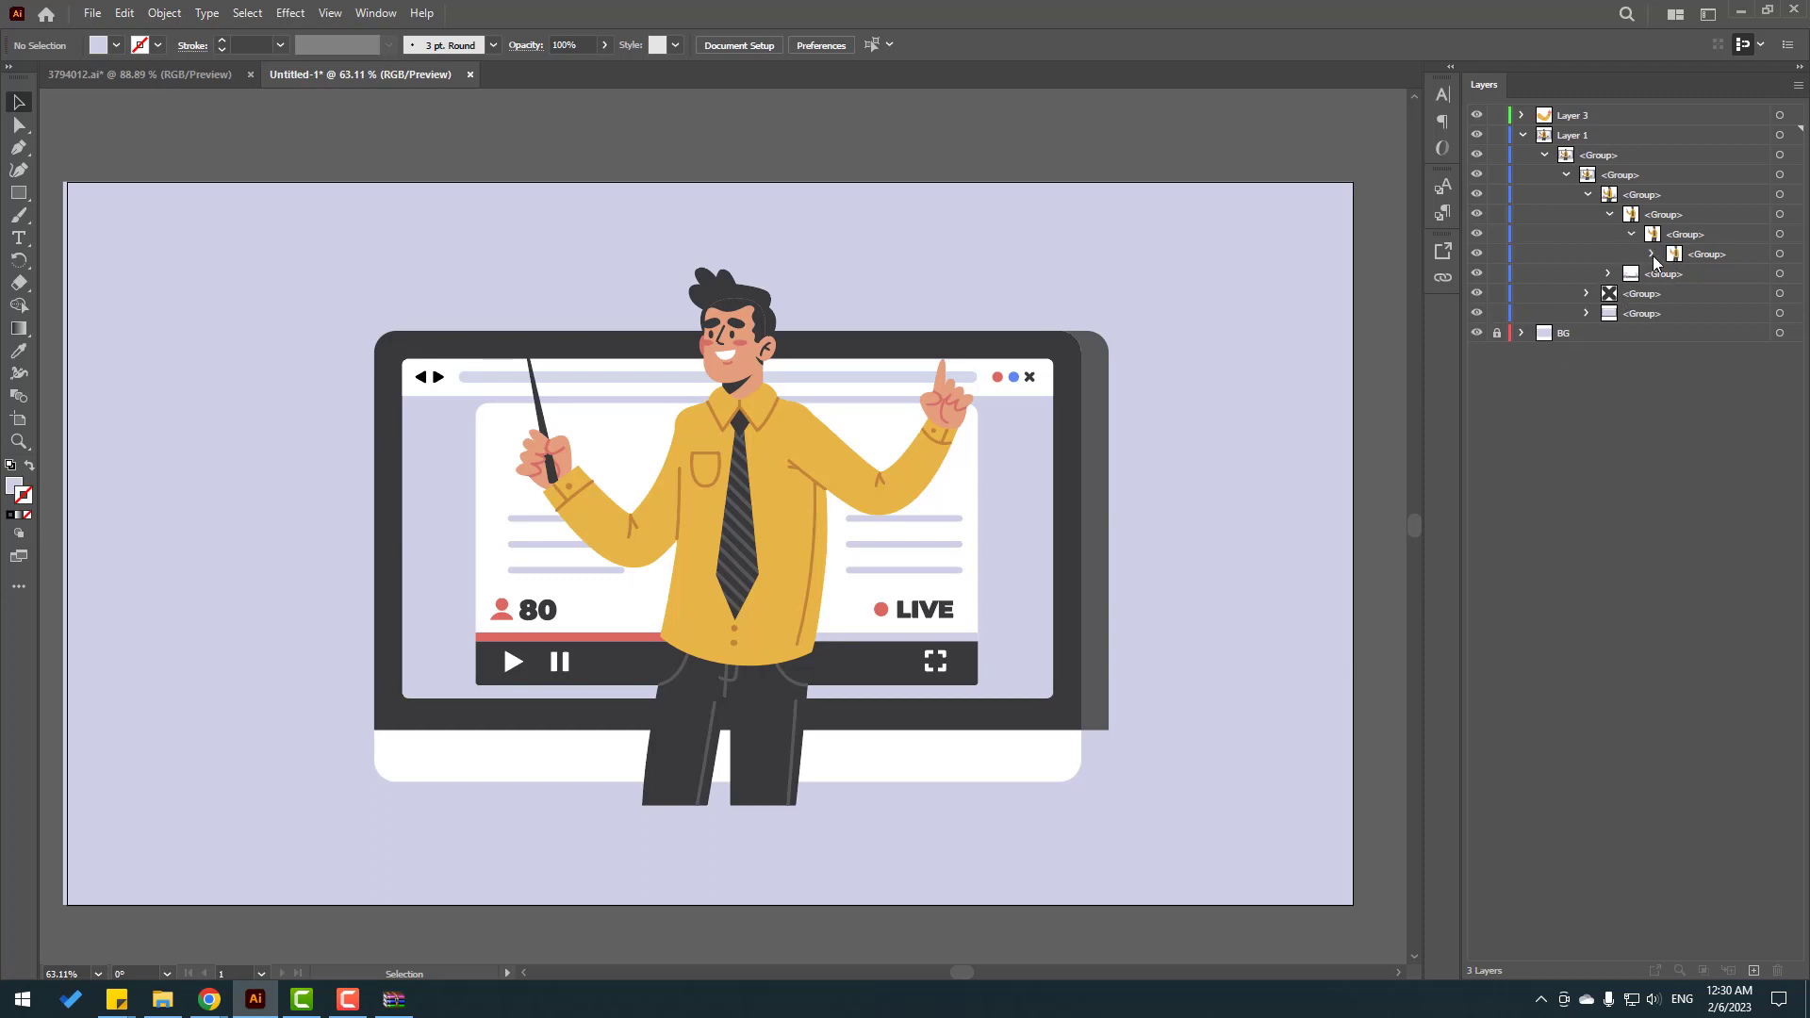
click(1651, 254)
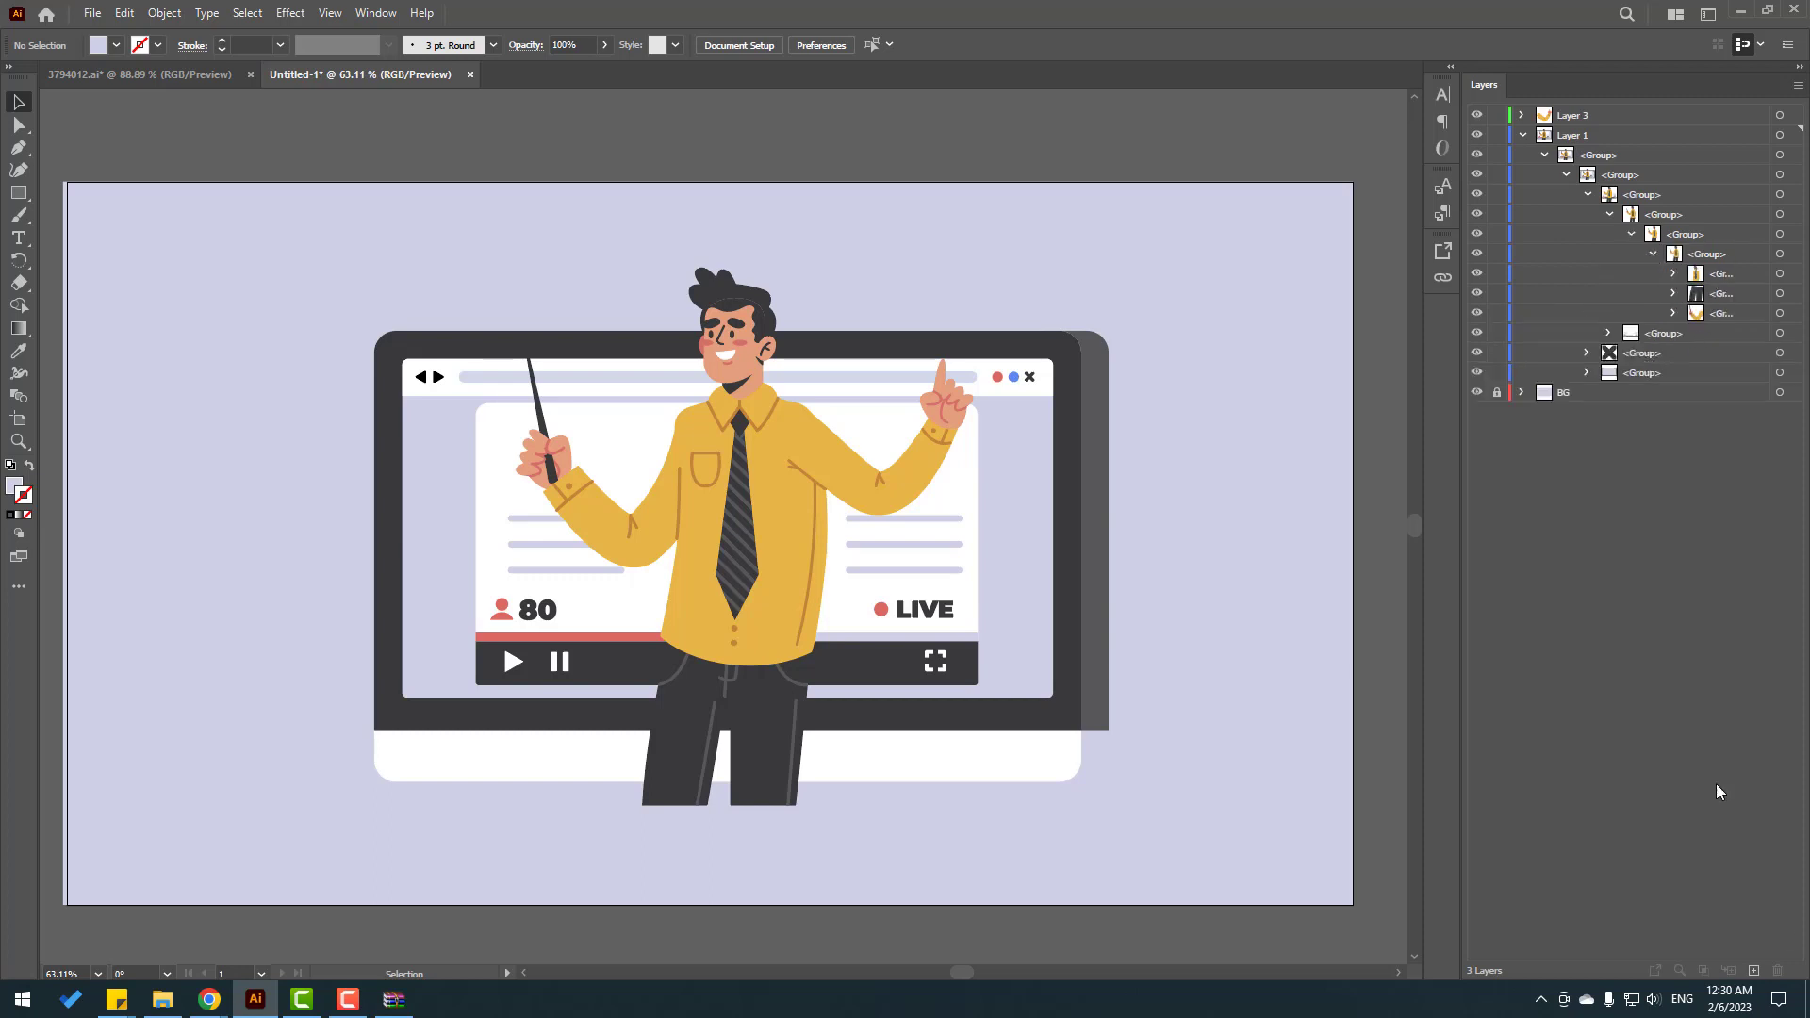
Step: Move the left arm group into another new layer and name it hand_left
click(1758, 966)
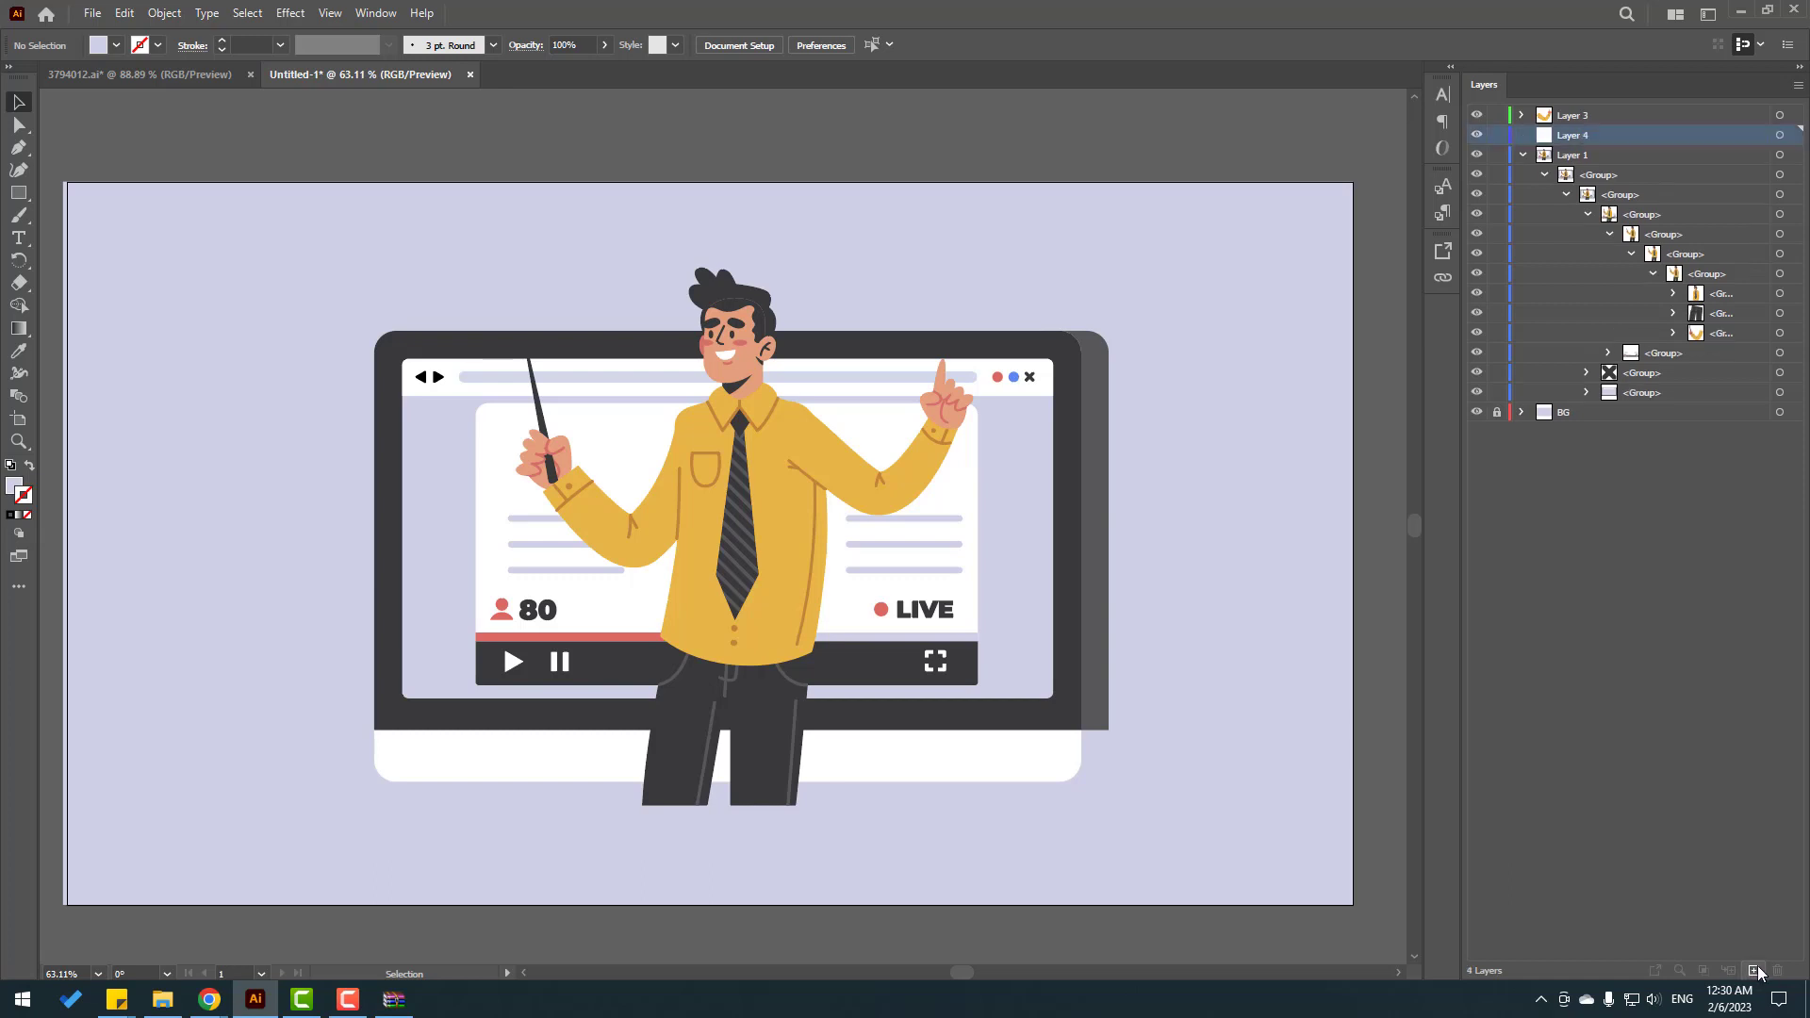
double_click(1567, 139)
text(Hand_right)
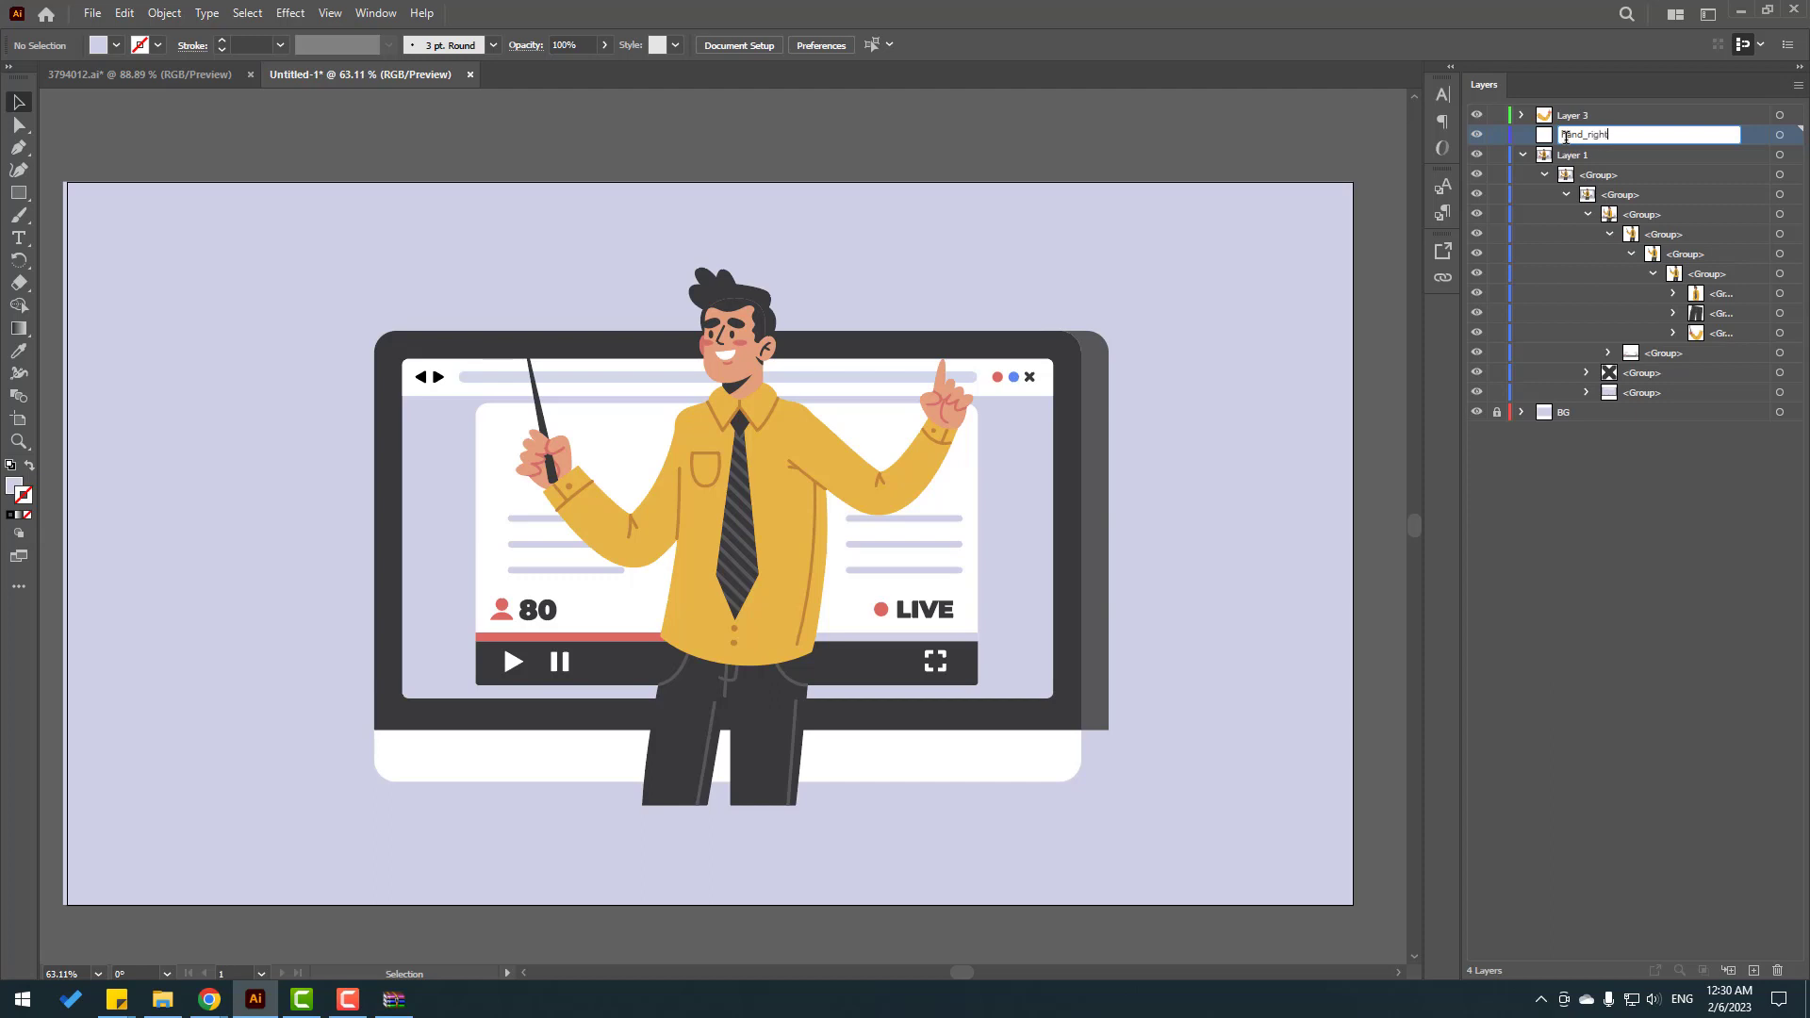
key(Return)
click(1522, 335)
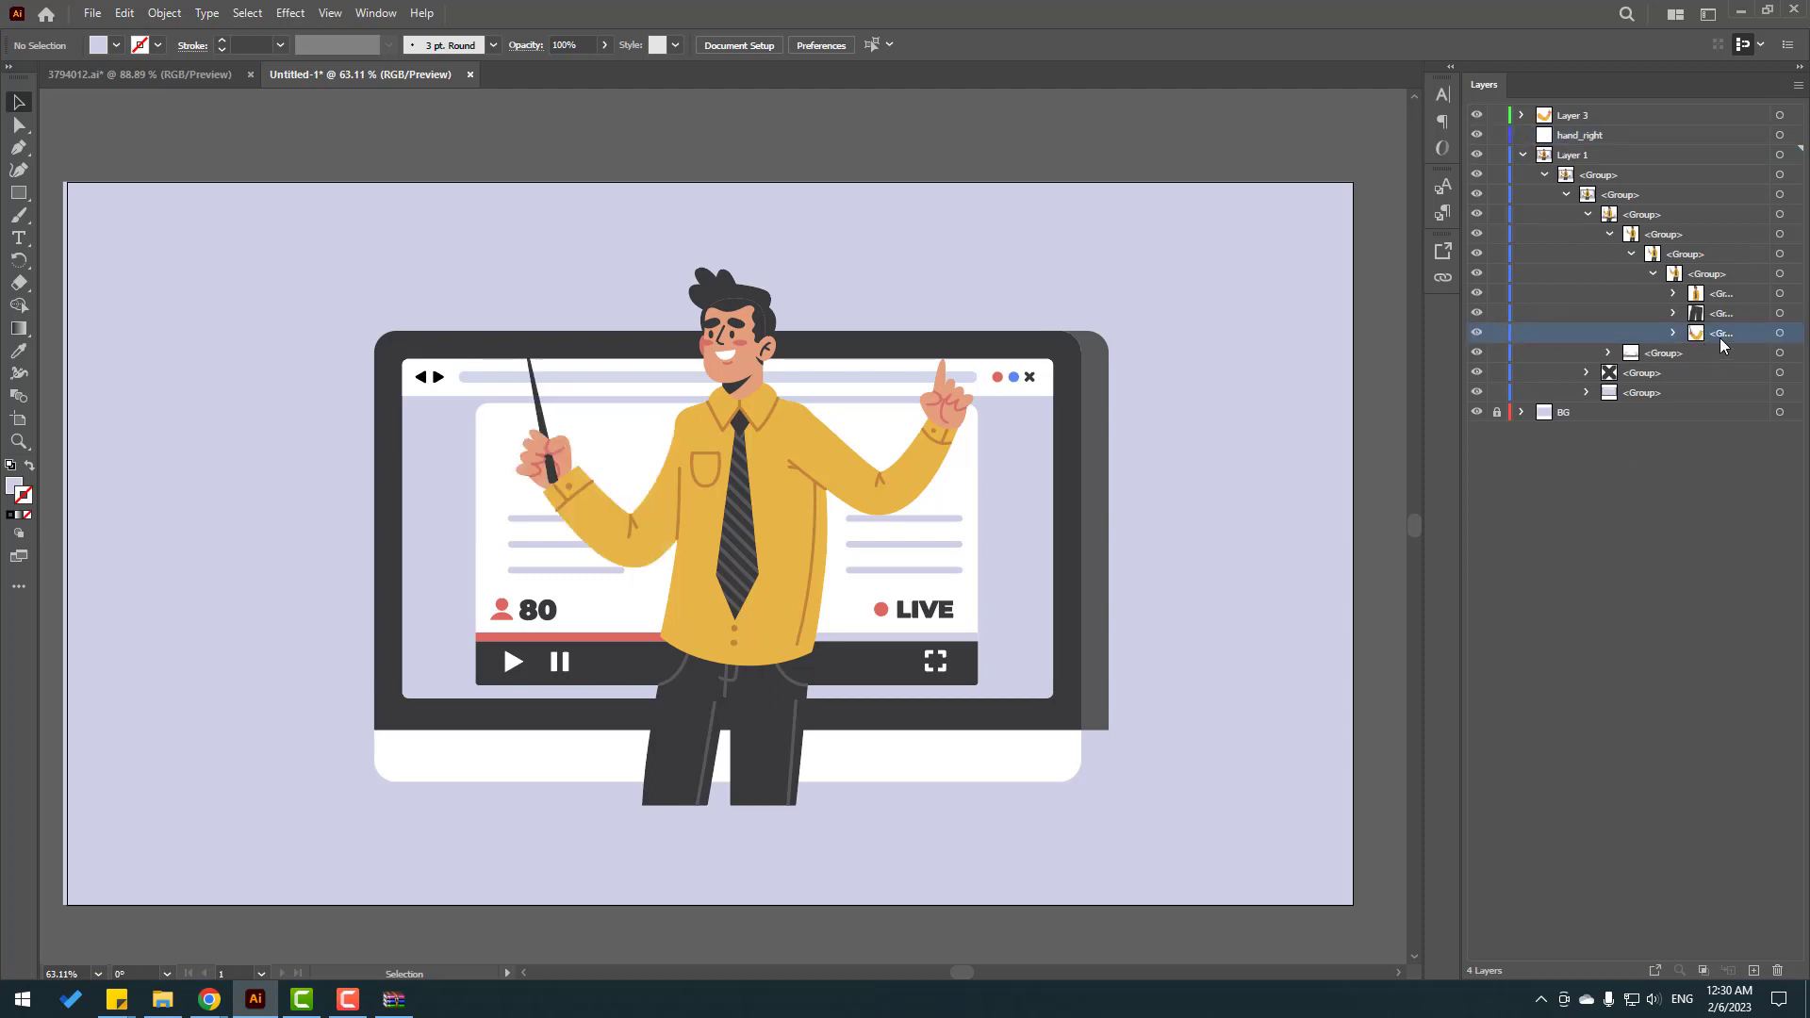
drag(1720, 335, 1581, 139)
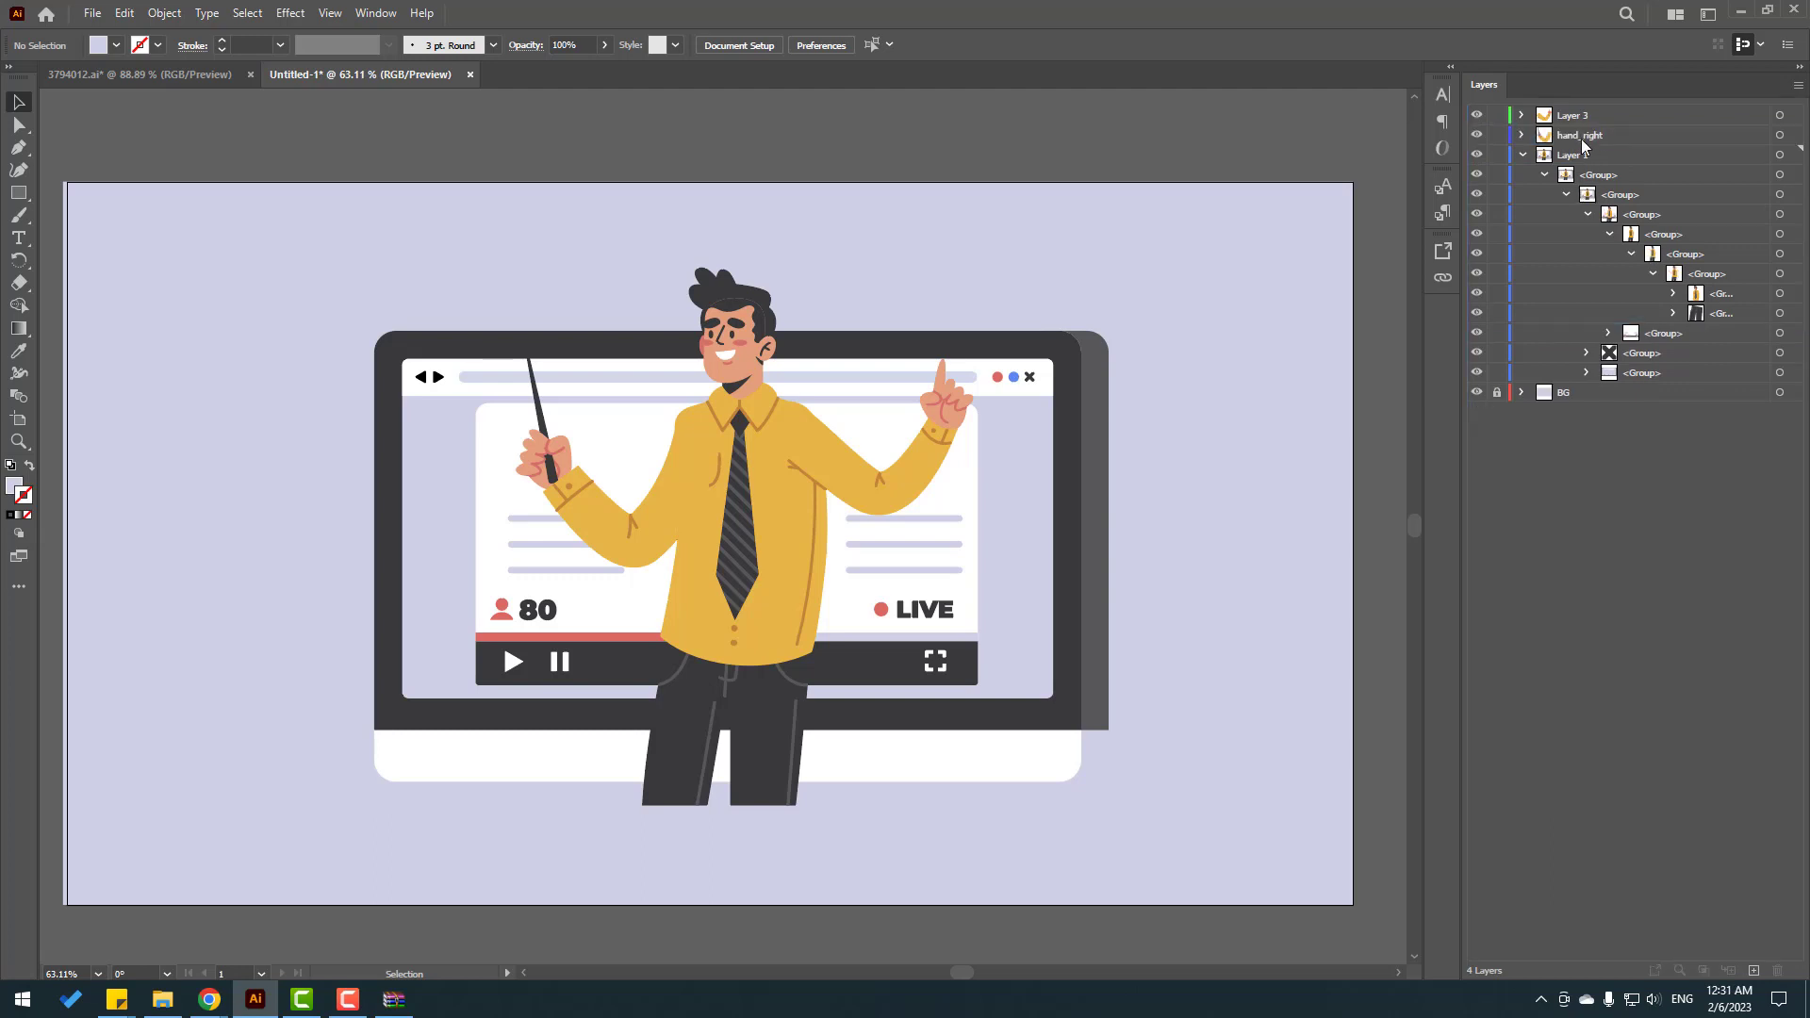
double_click(1593, 137)
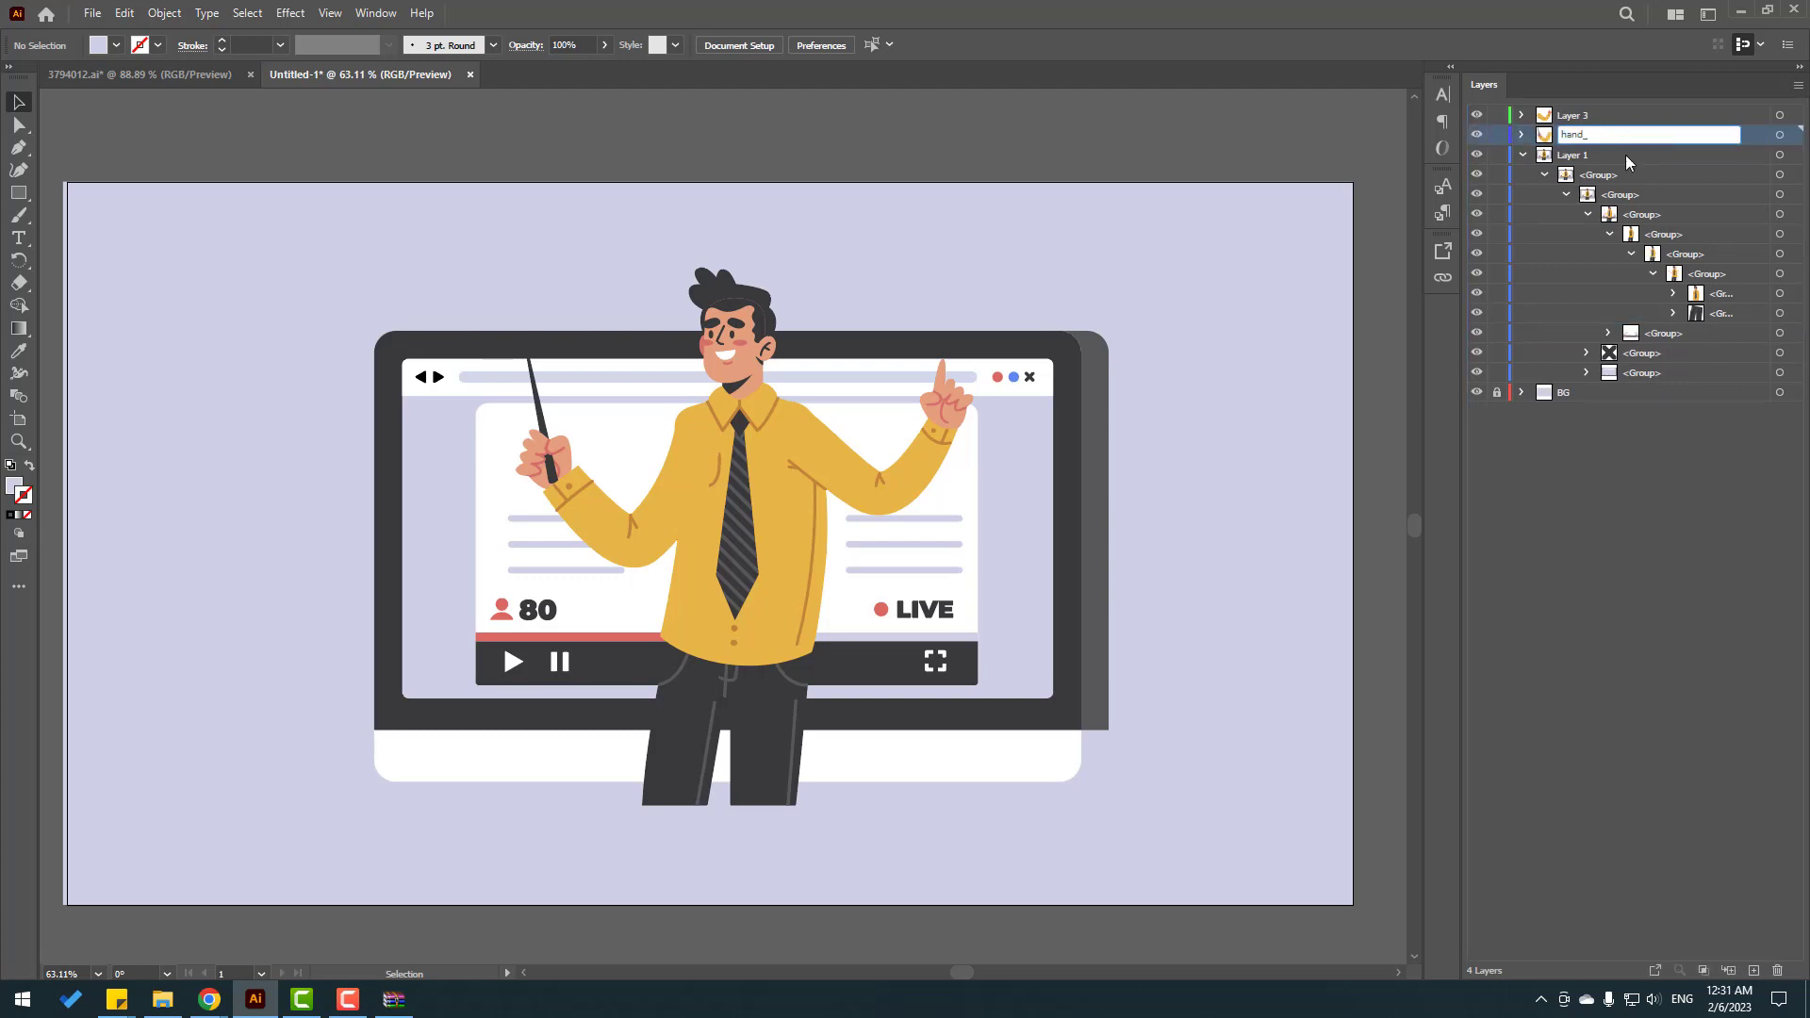
text(hand_left)
key(Return)
Step: Rename Layer 3 to hand_right
double_click(1569, 116)
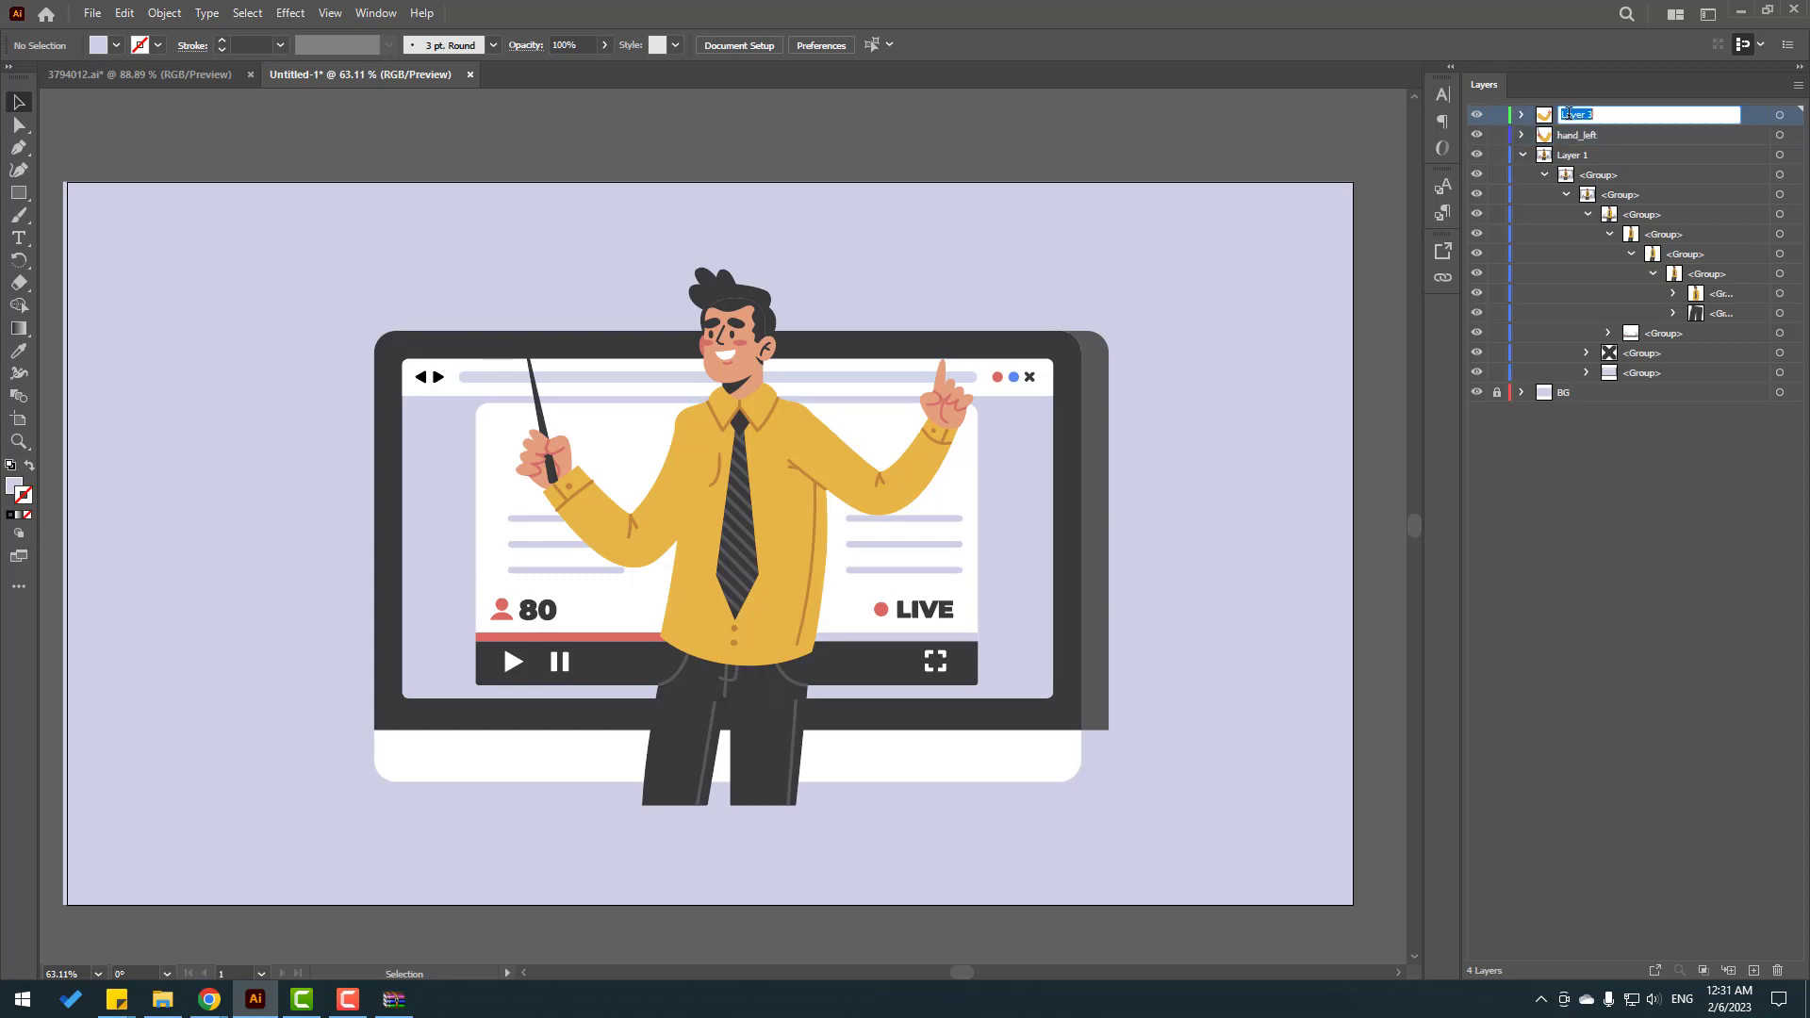
text(hand_right)
key(Return)
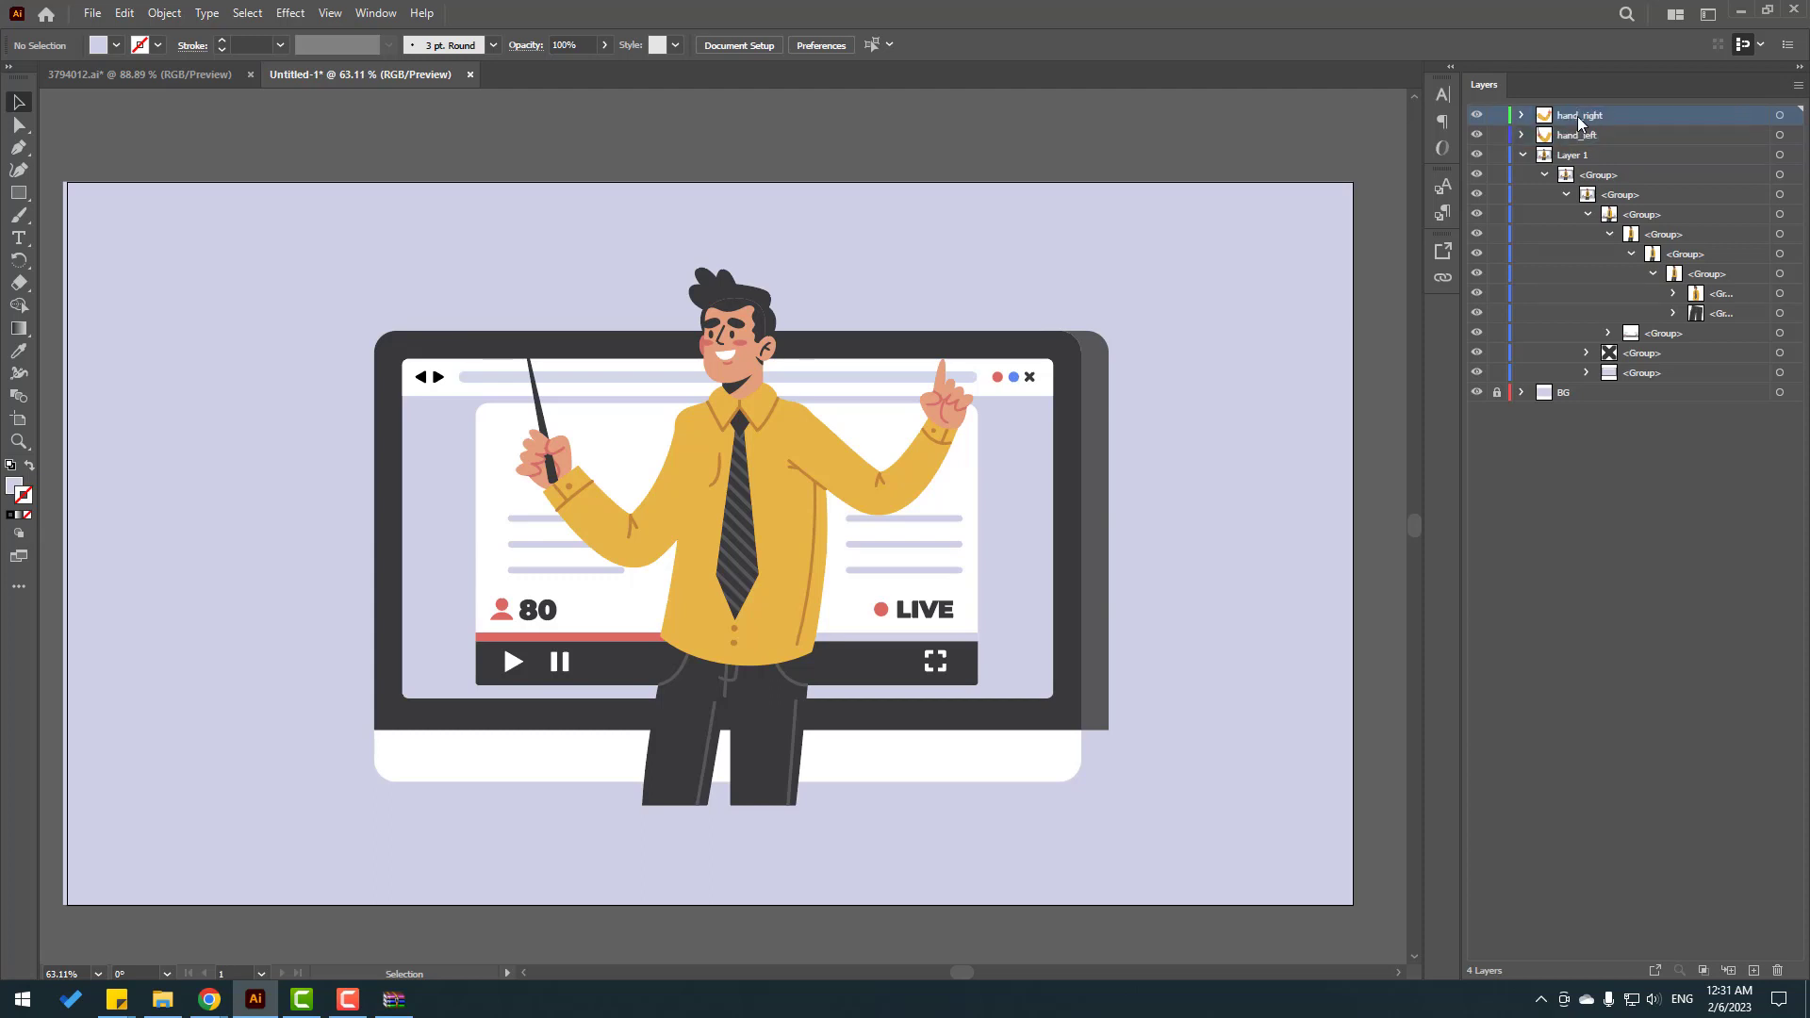
Step: Expand the body and head groups in Layer 1 and widen the Layers panel to read part names
click(1477, 115)
click(1477, 115)
click(1476, 135)
click(1477, 136)
click(1674, 294)
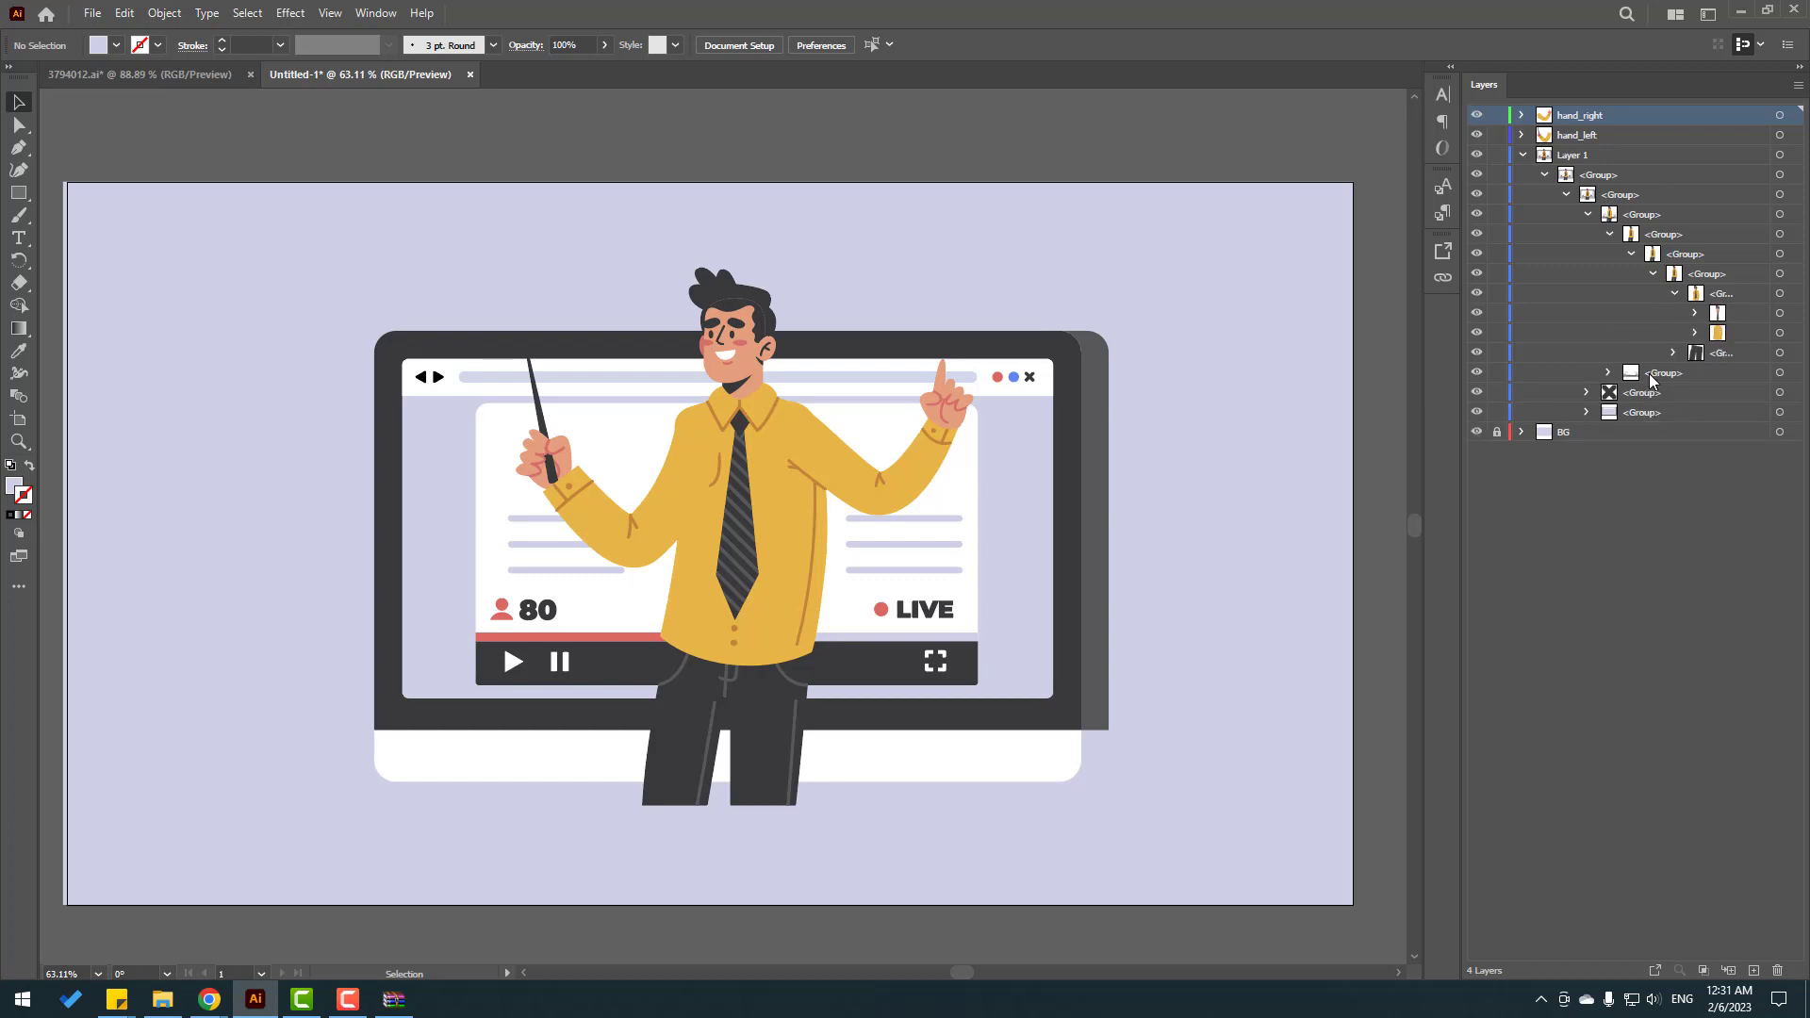
click(1477, 312)
click(1477, 312)
click(1476, 312)
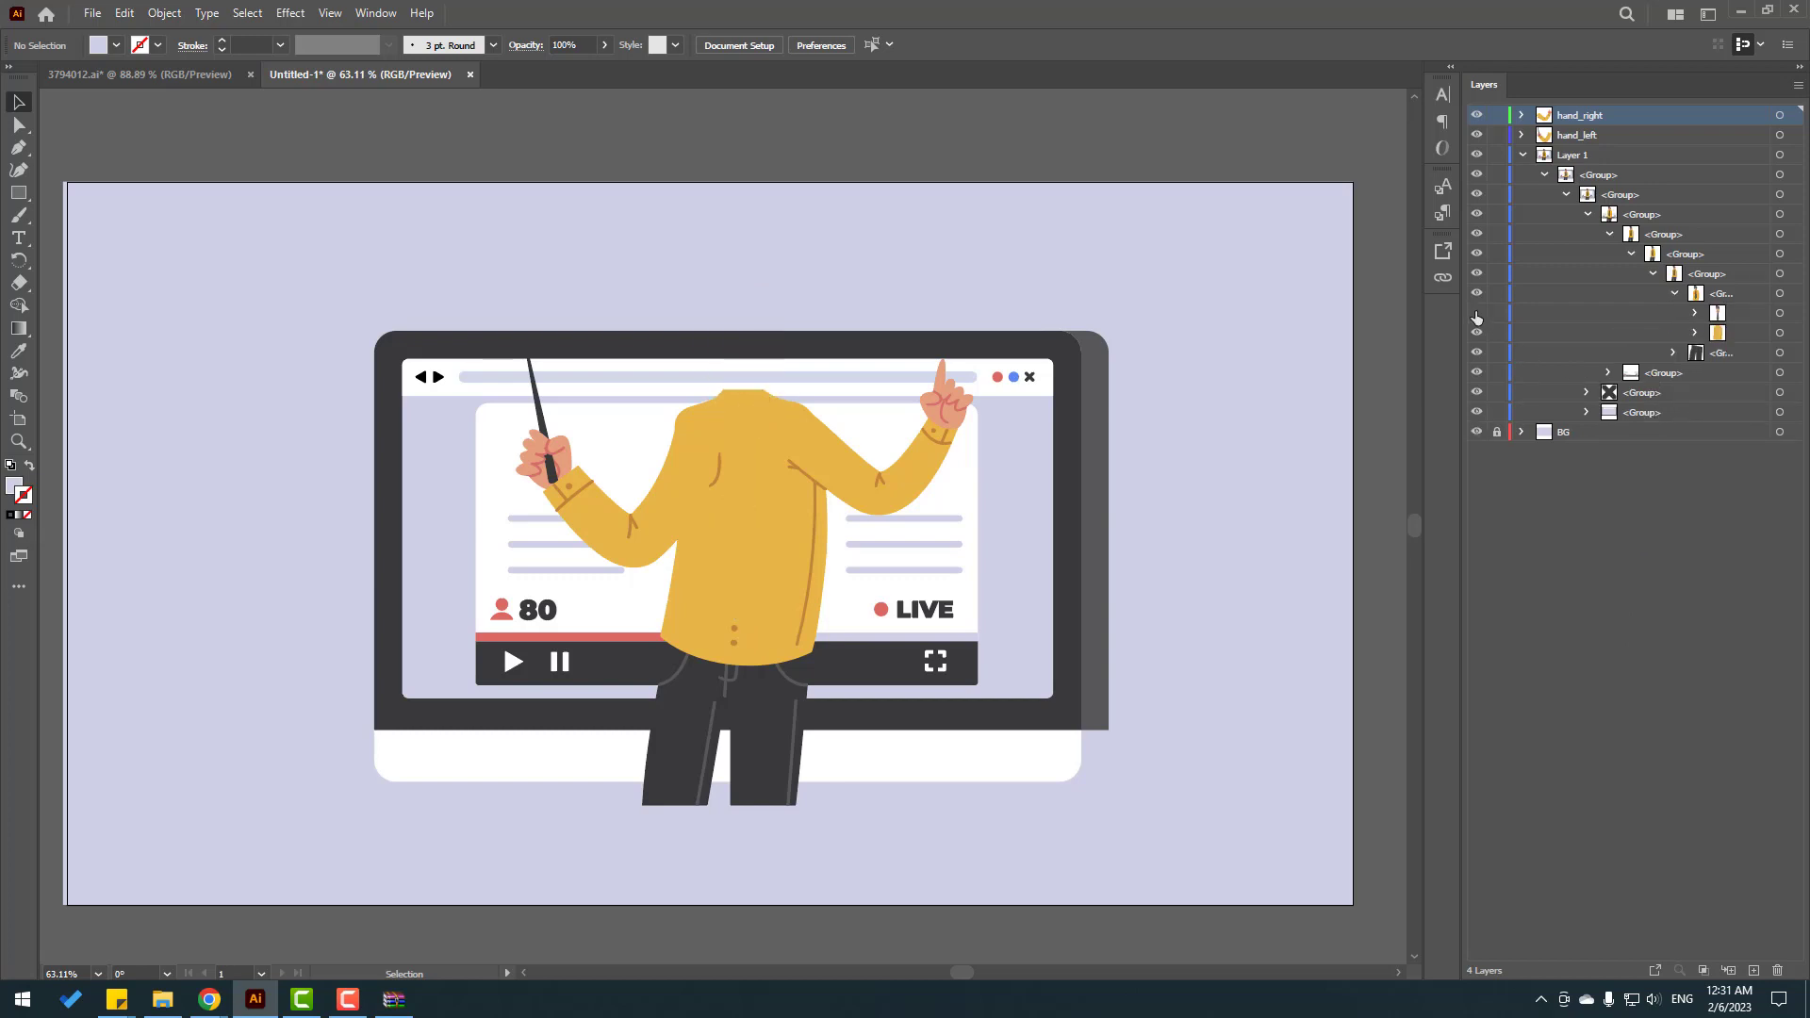
click(1476, 312)
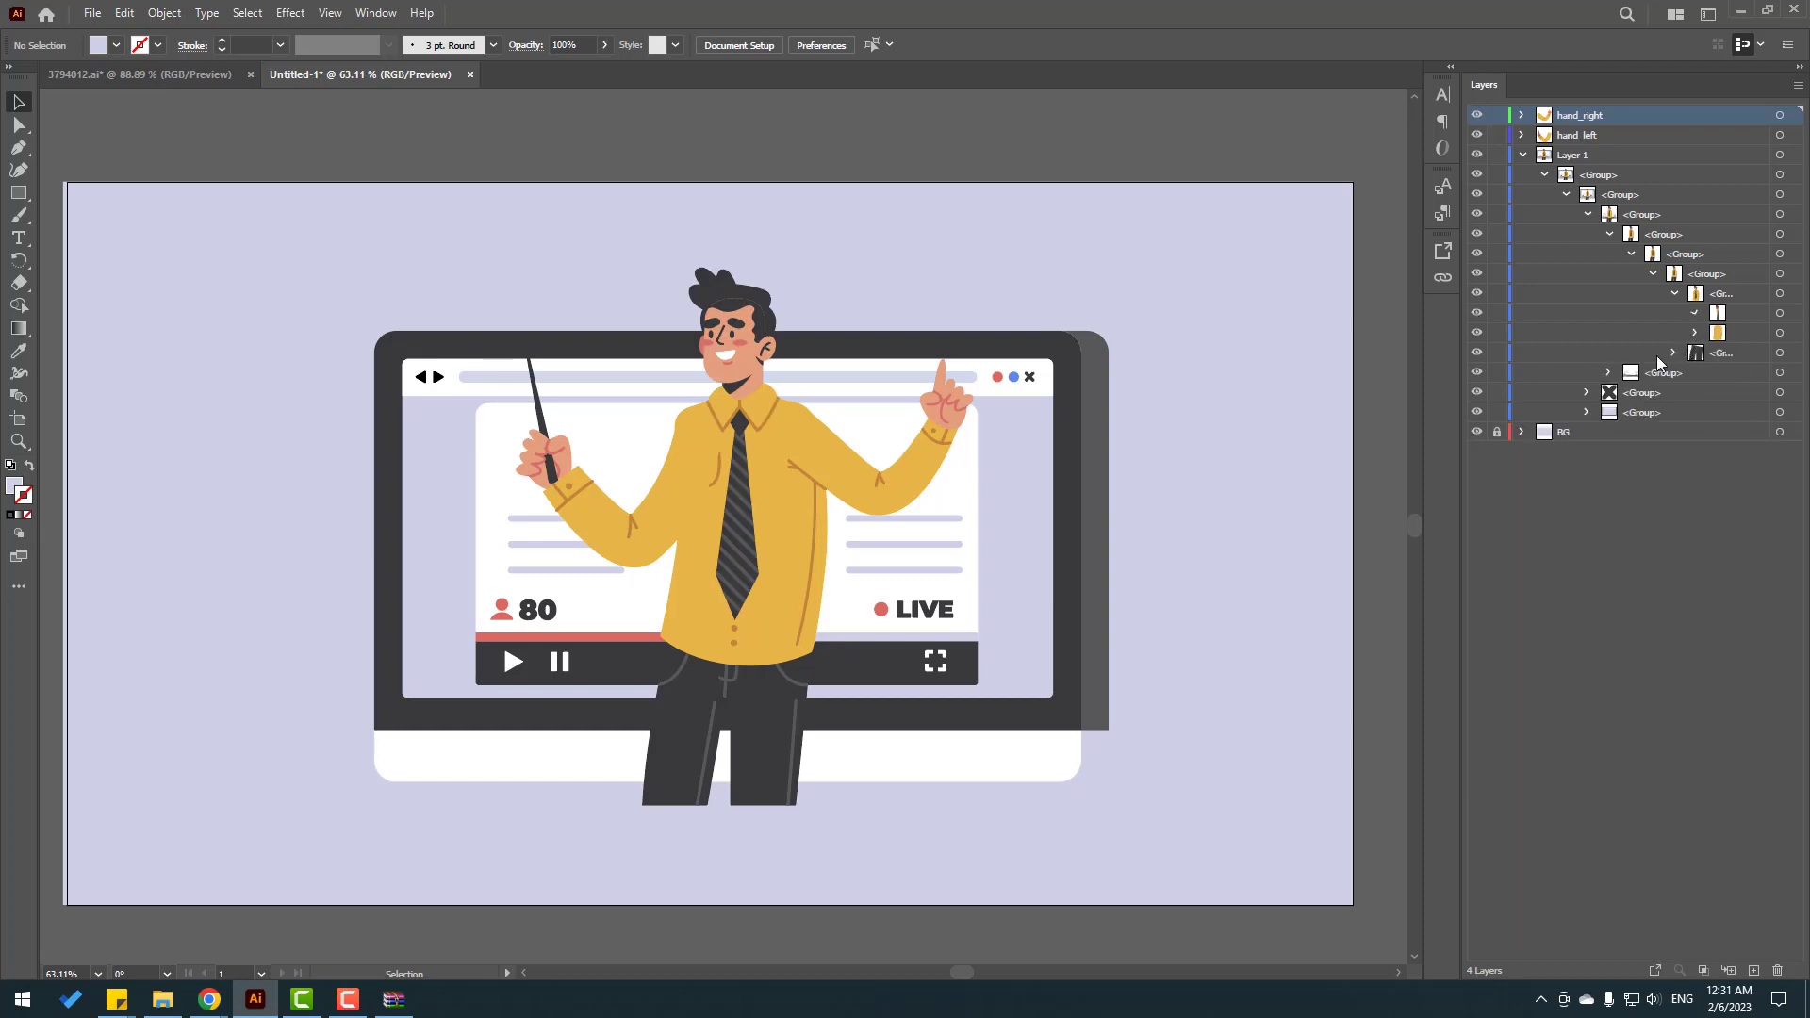
click(1695, 312)
drag(1458, 289, 1335, 305)
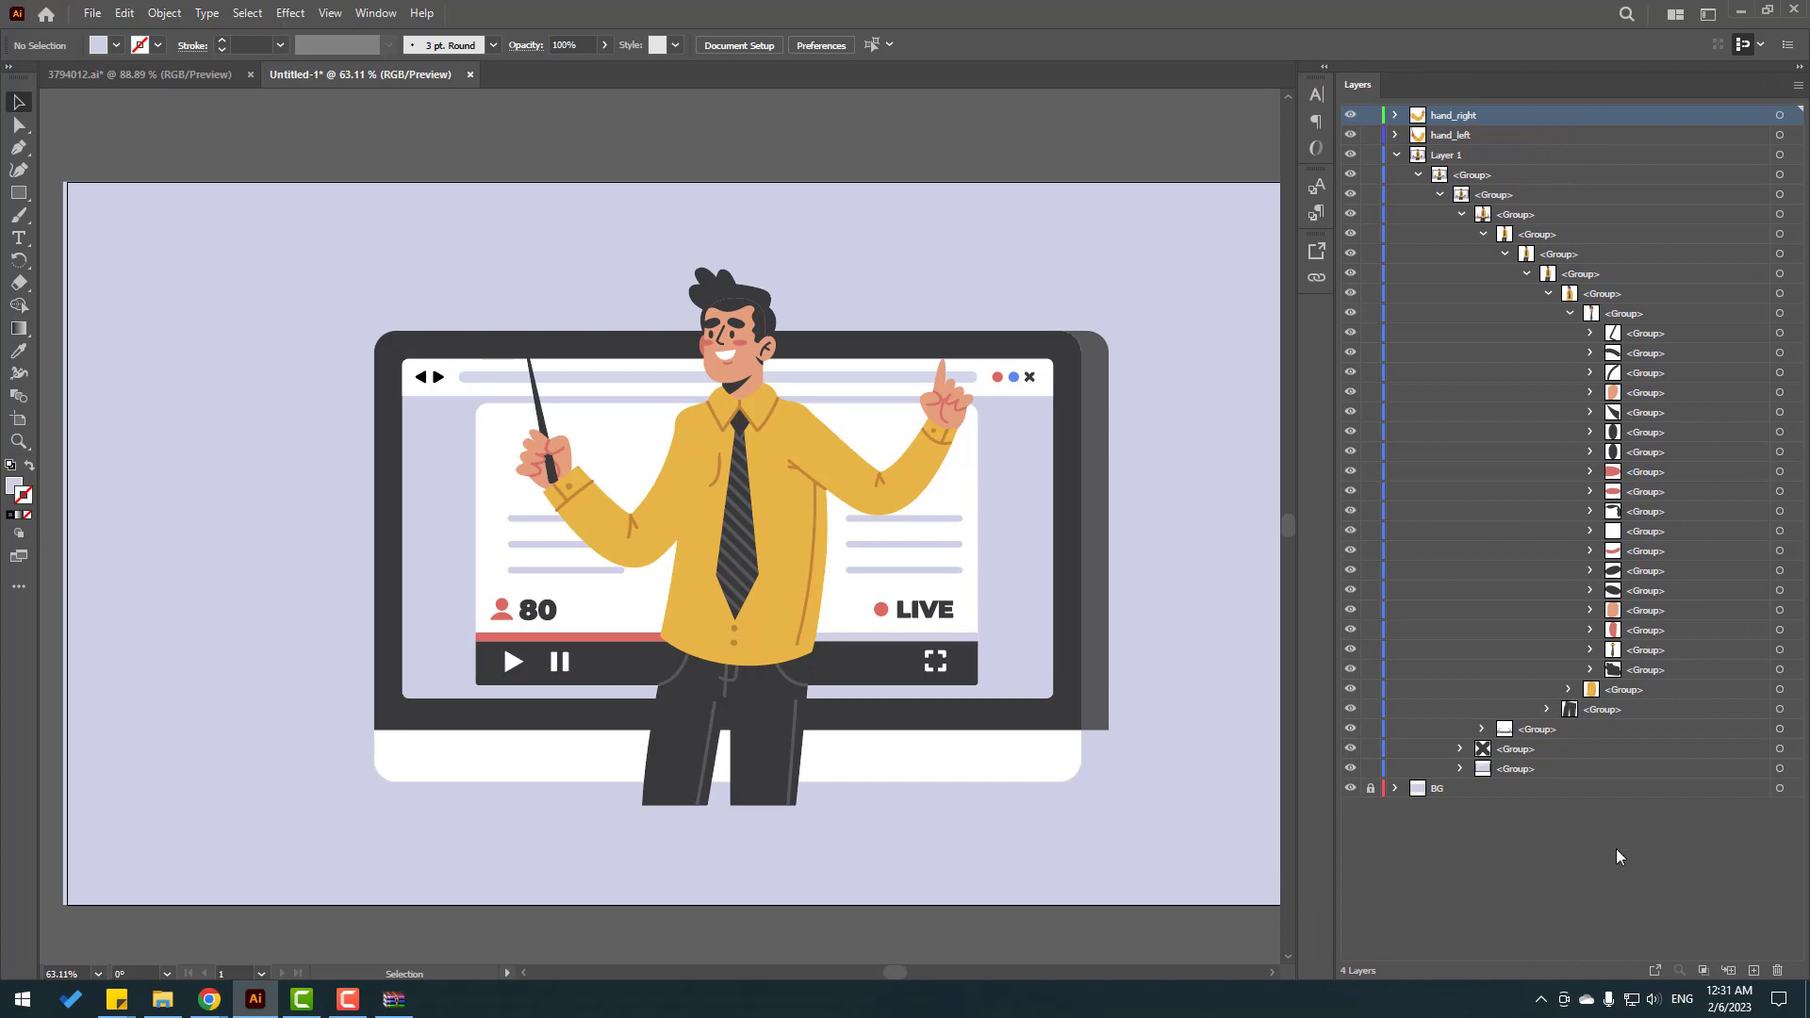
Step: Create four new layers, move the two eye groups into Layer 11, and name it eyes
click(1754, 972)
click(1753, 972)
click(1754, 972)
click(1754, 972)
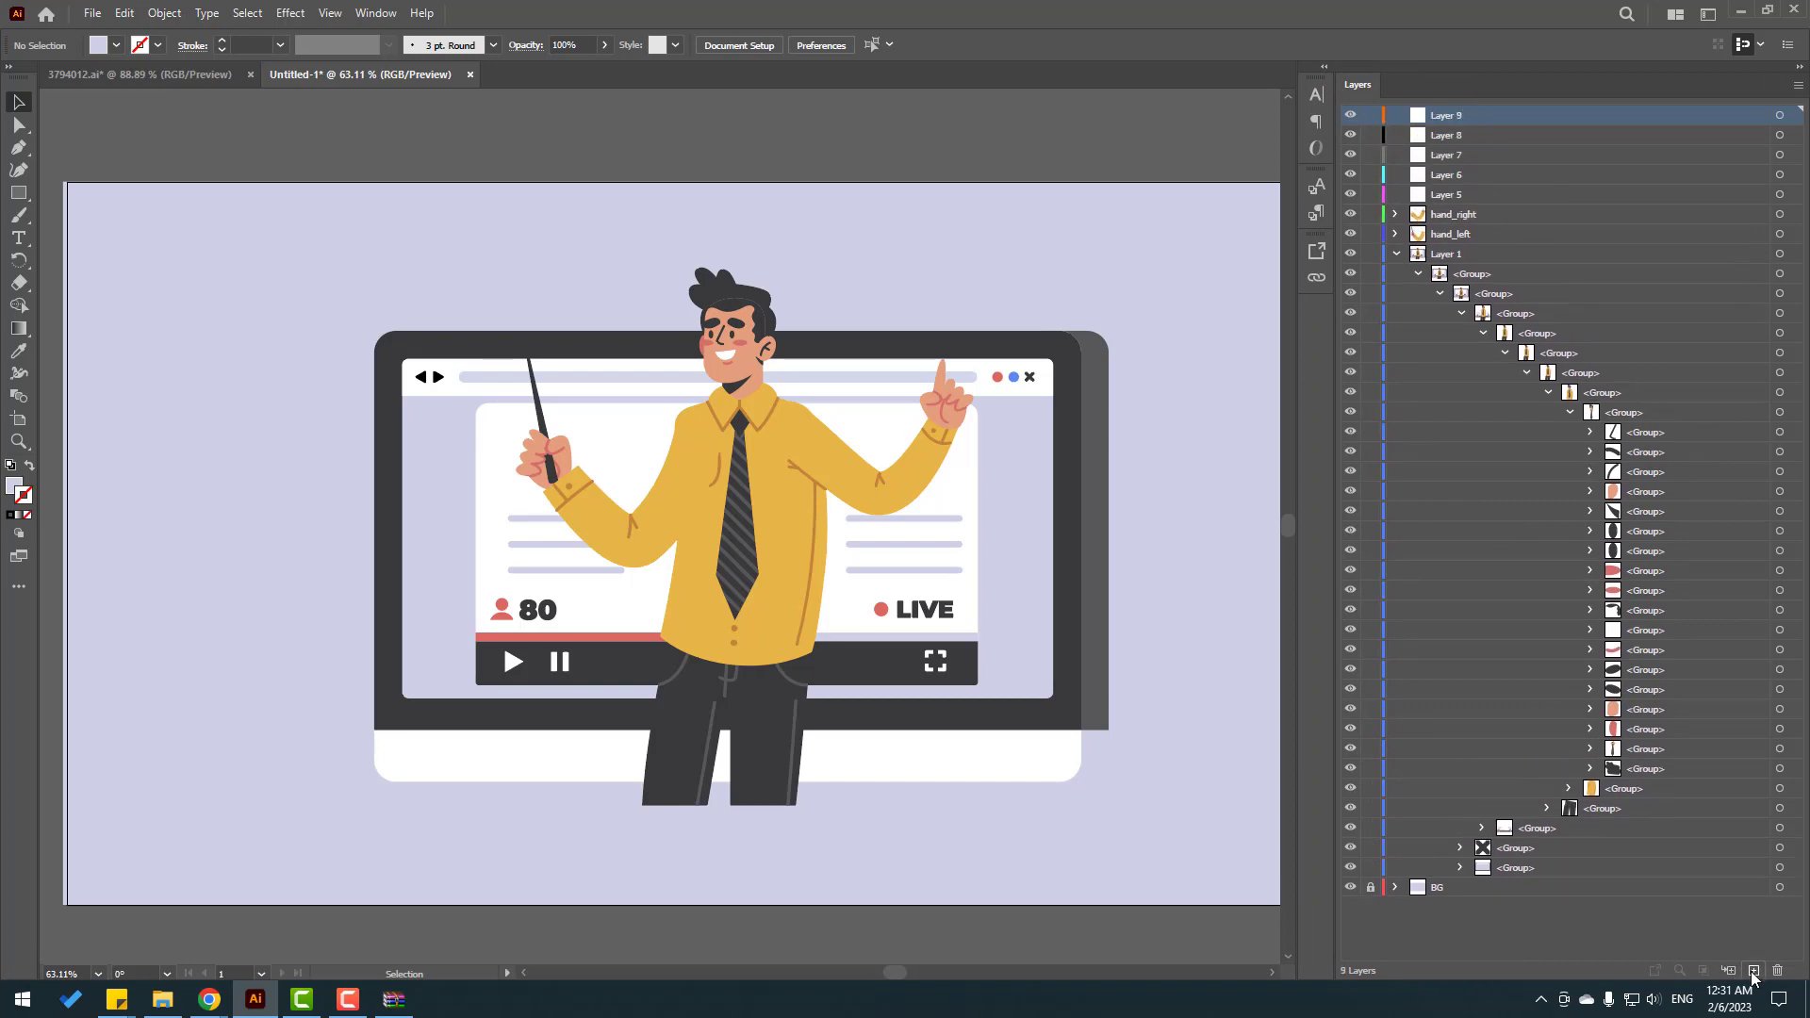
click(1754, 972)
click(1754, 972)
click(1754, 972)
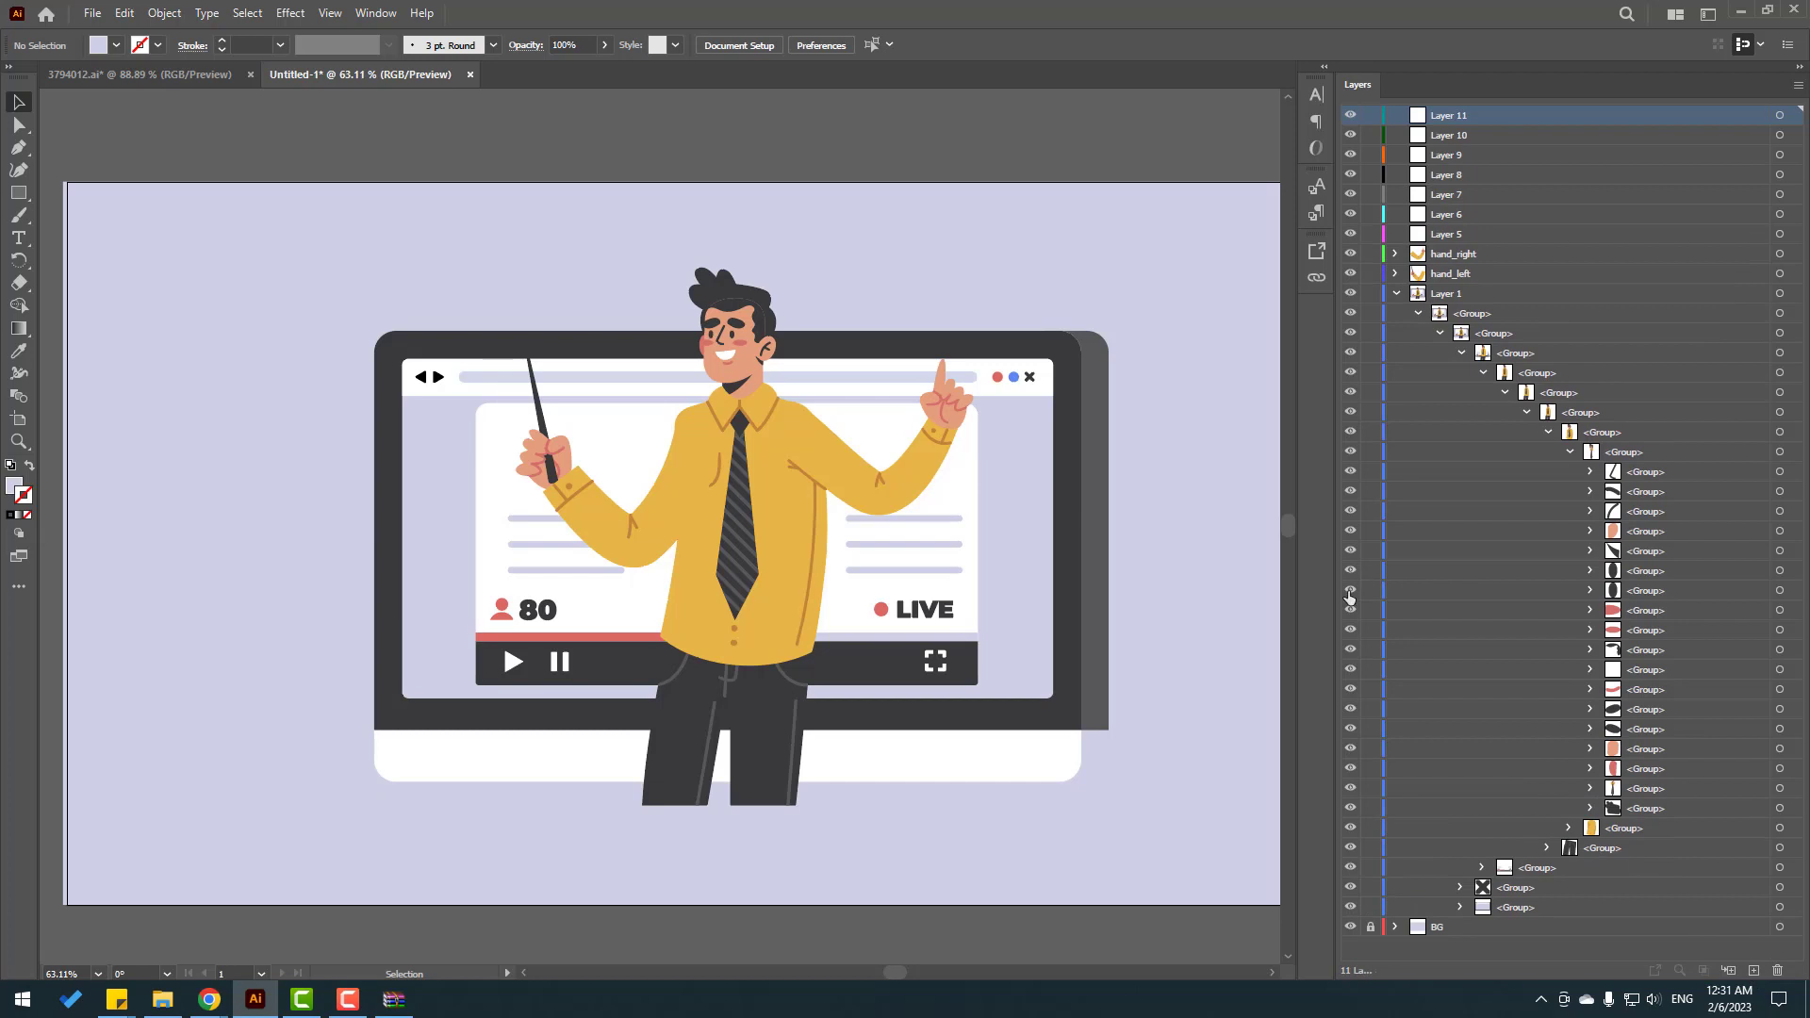
click(1637, 574)
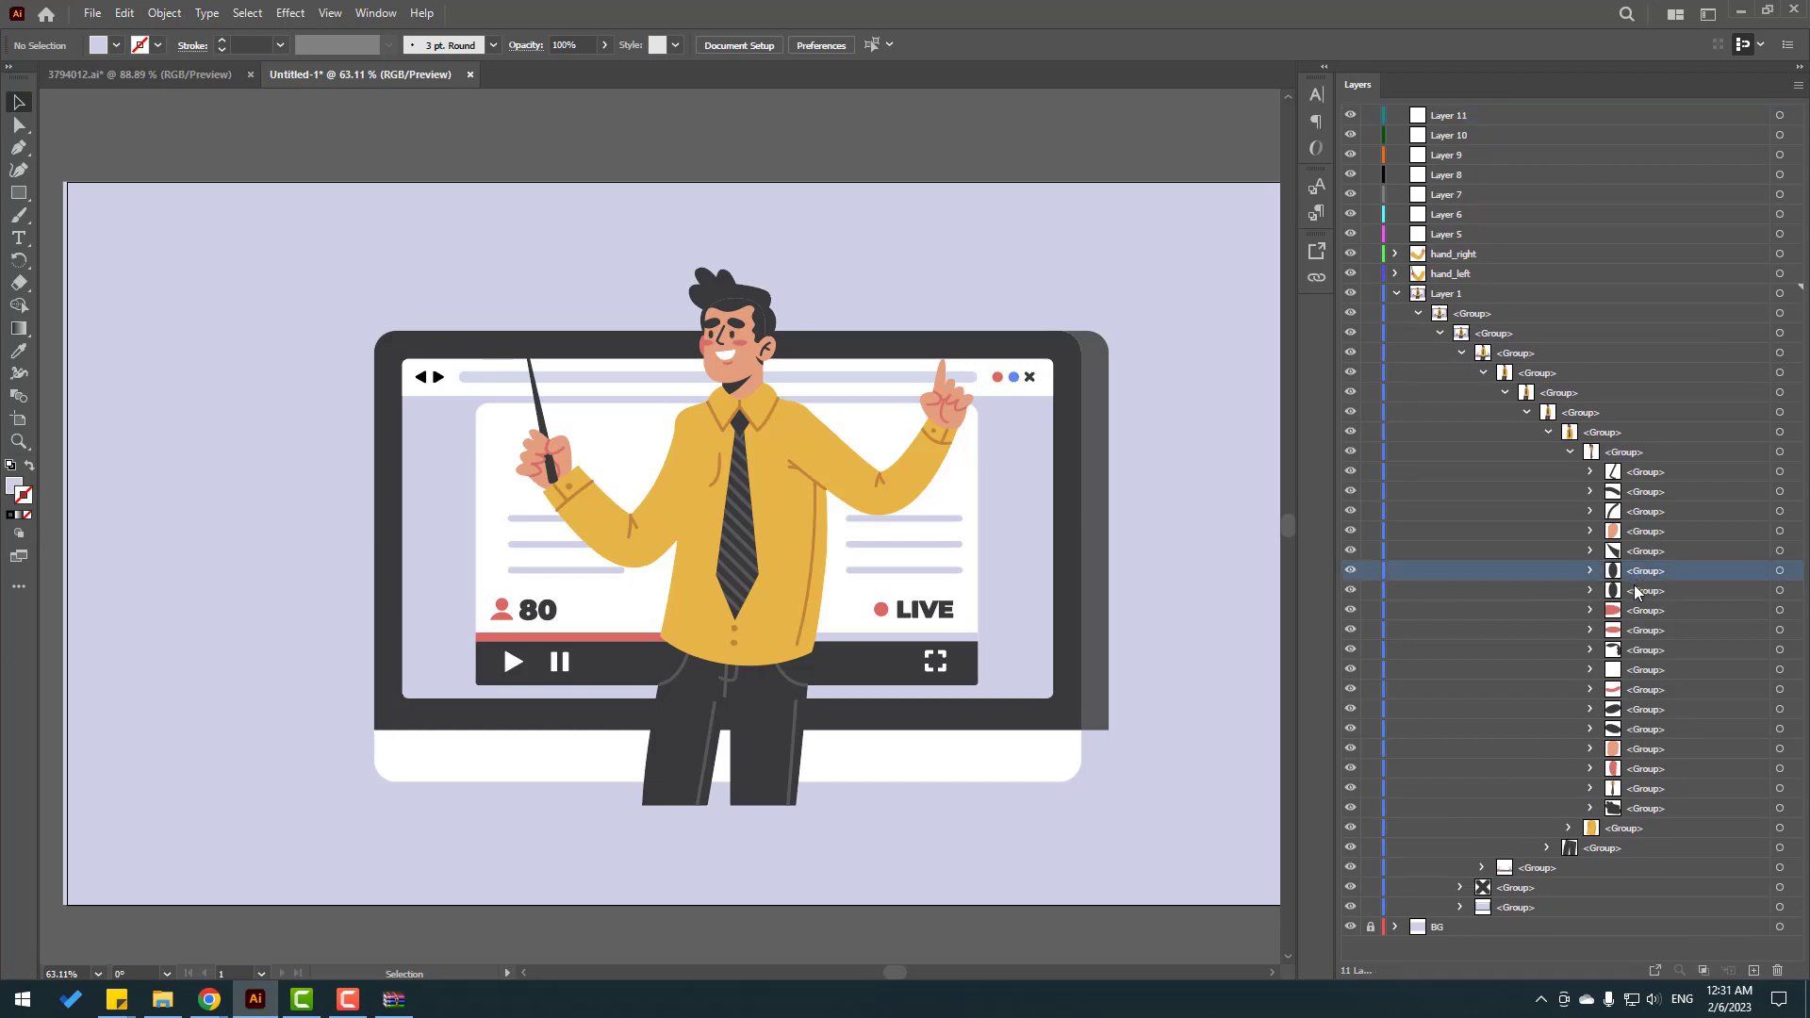
shift+click(1646, 595)
drag(1643, 576, 1456, 121)
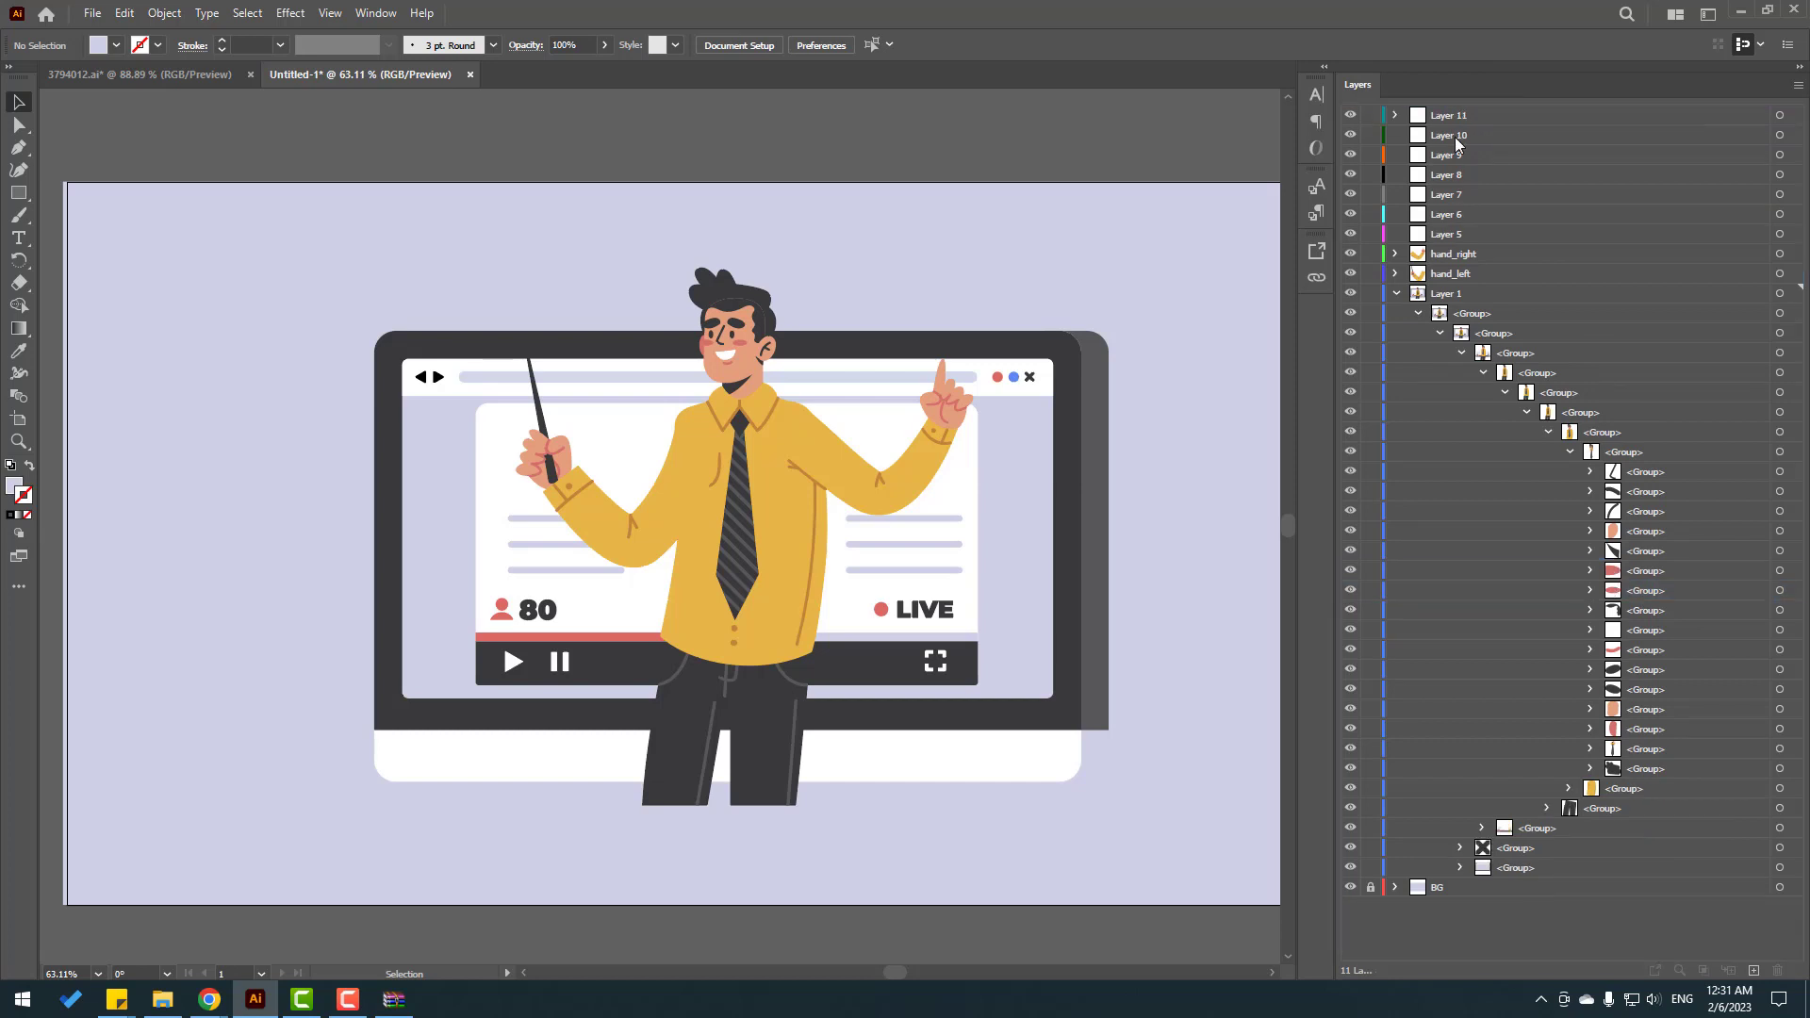
double_click(1448, 118)
text(eyes)
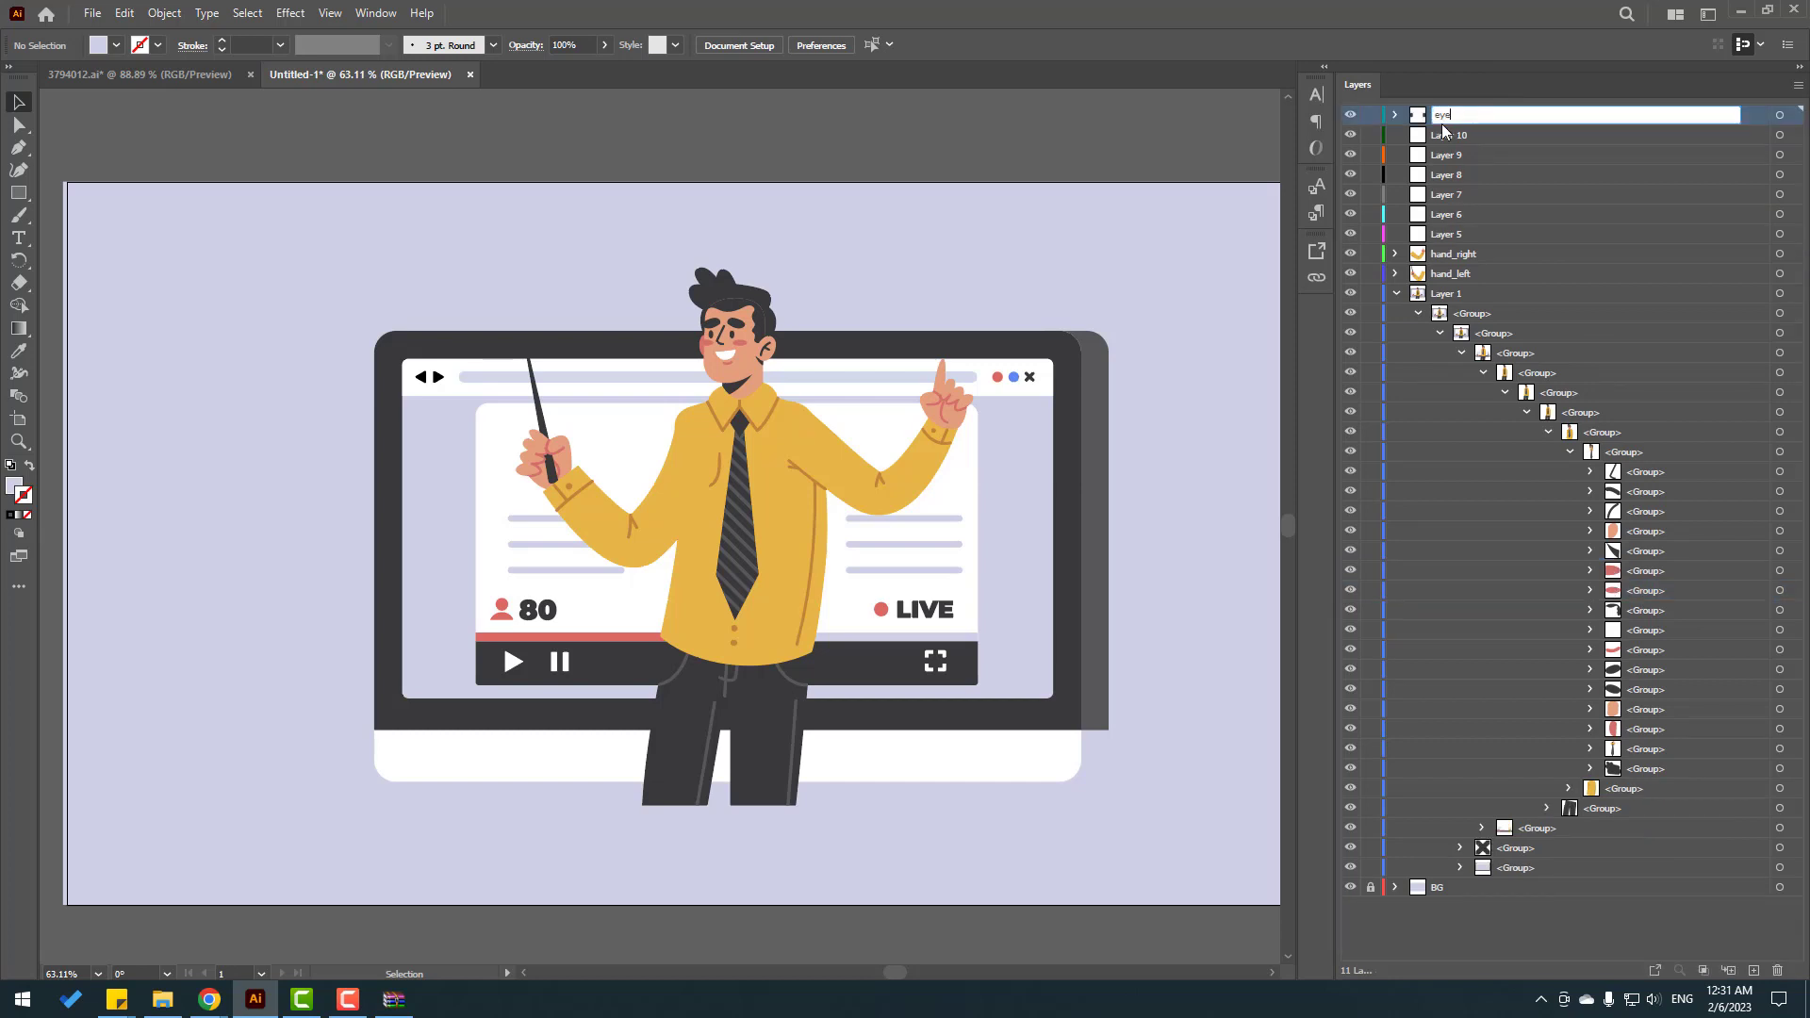
key(Return)
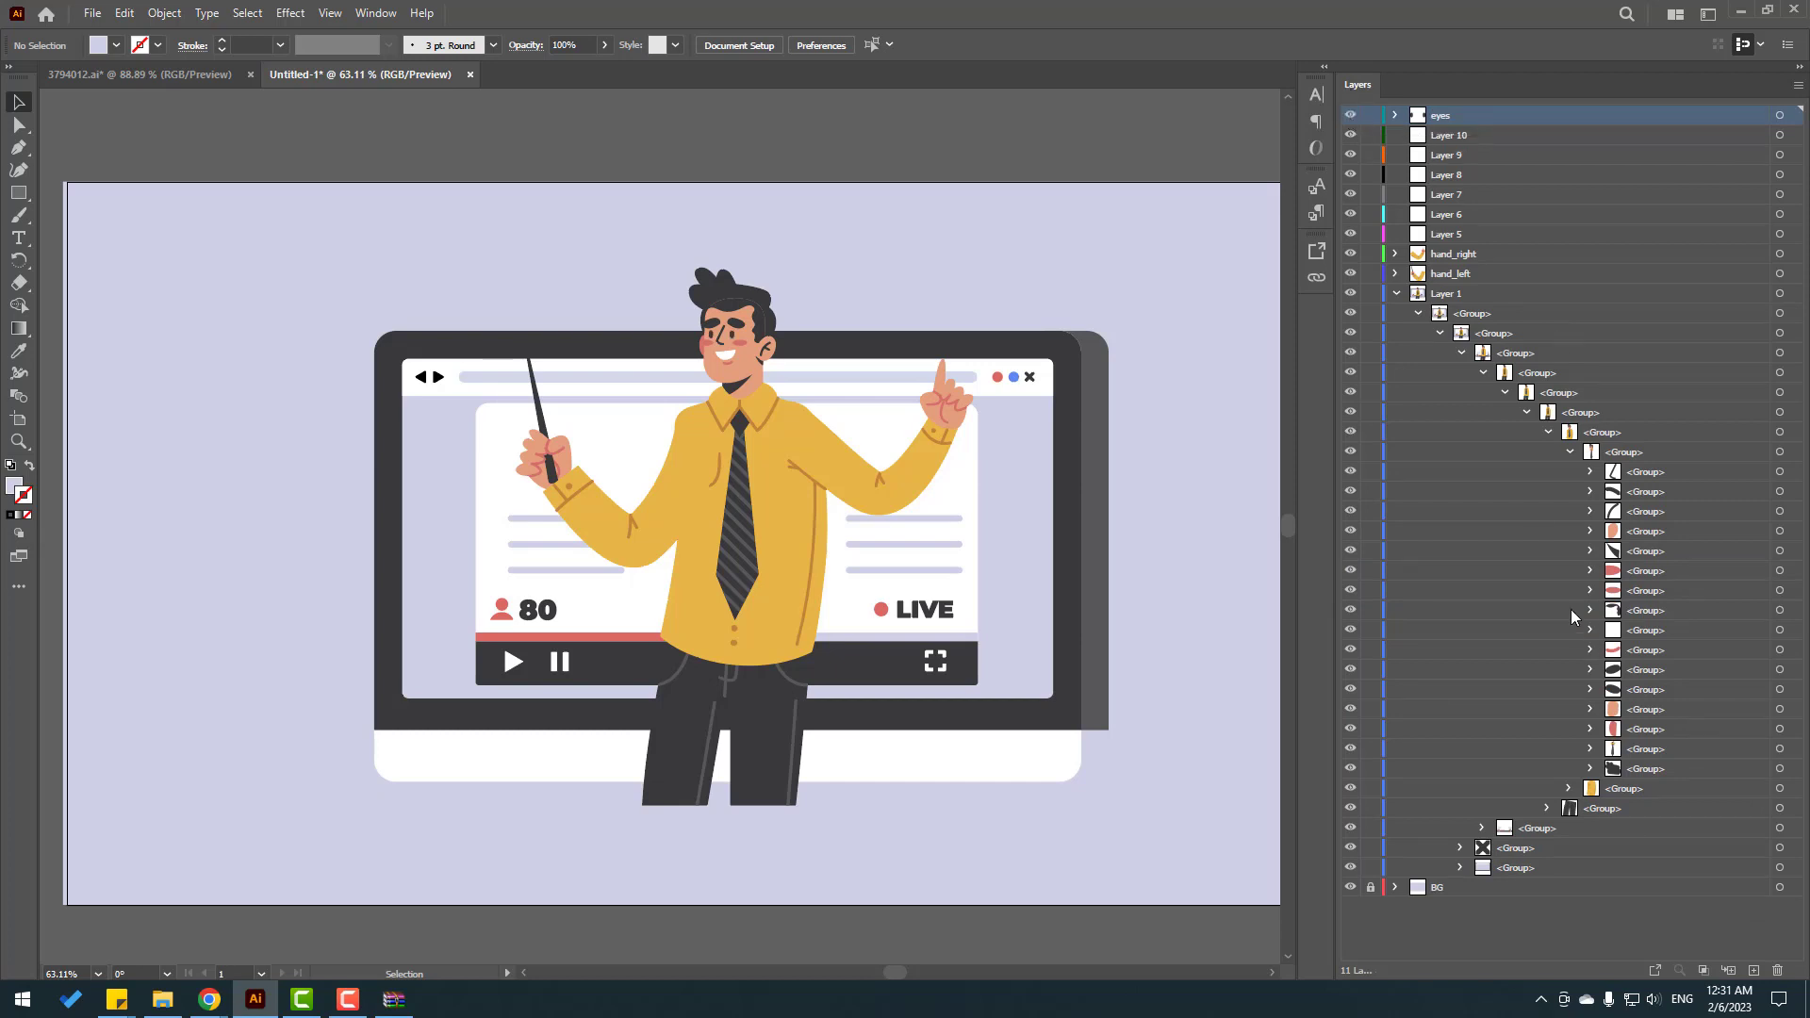
Step: Move the two eyebrow groups into Layer 10 and name it eyebrown
click(1374, 669)
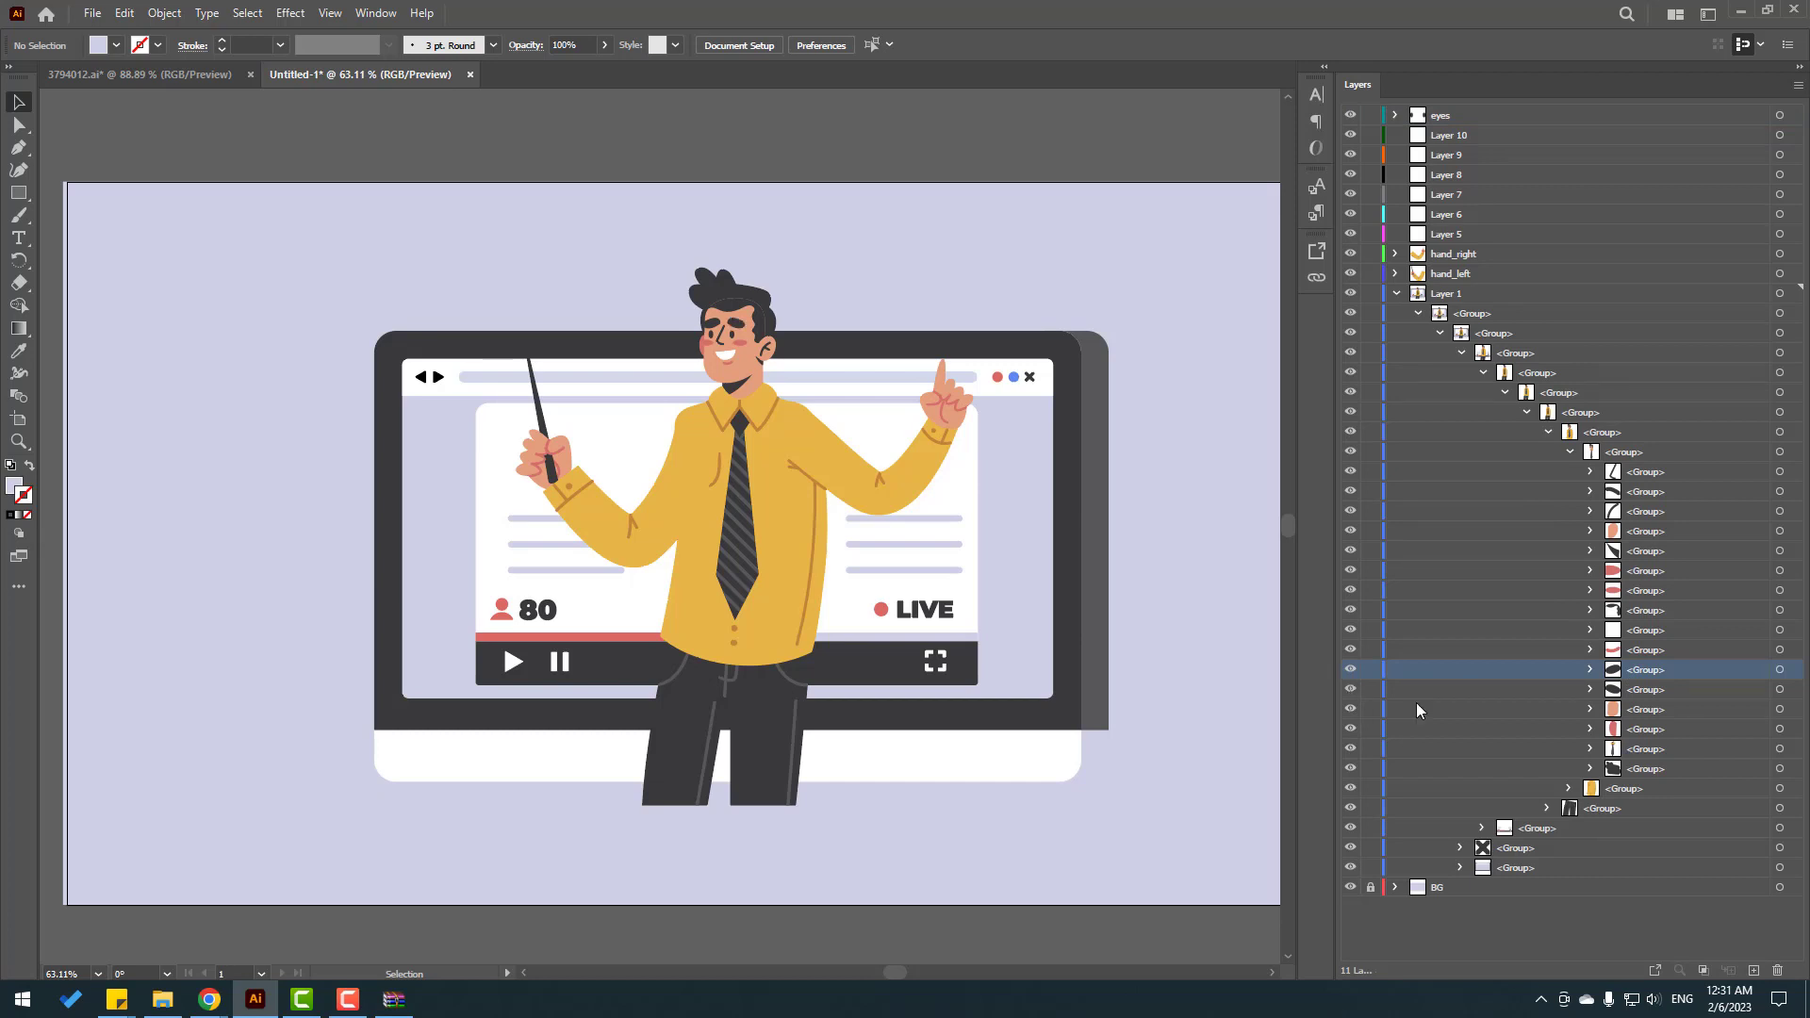
shift+click(1643, 689)
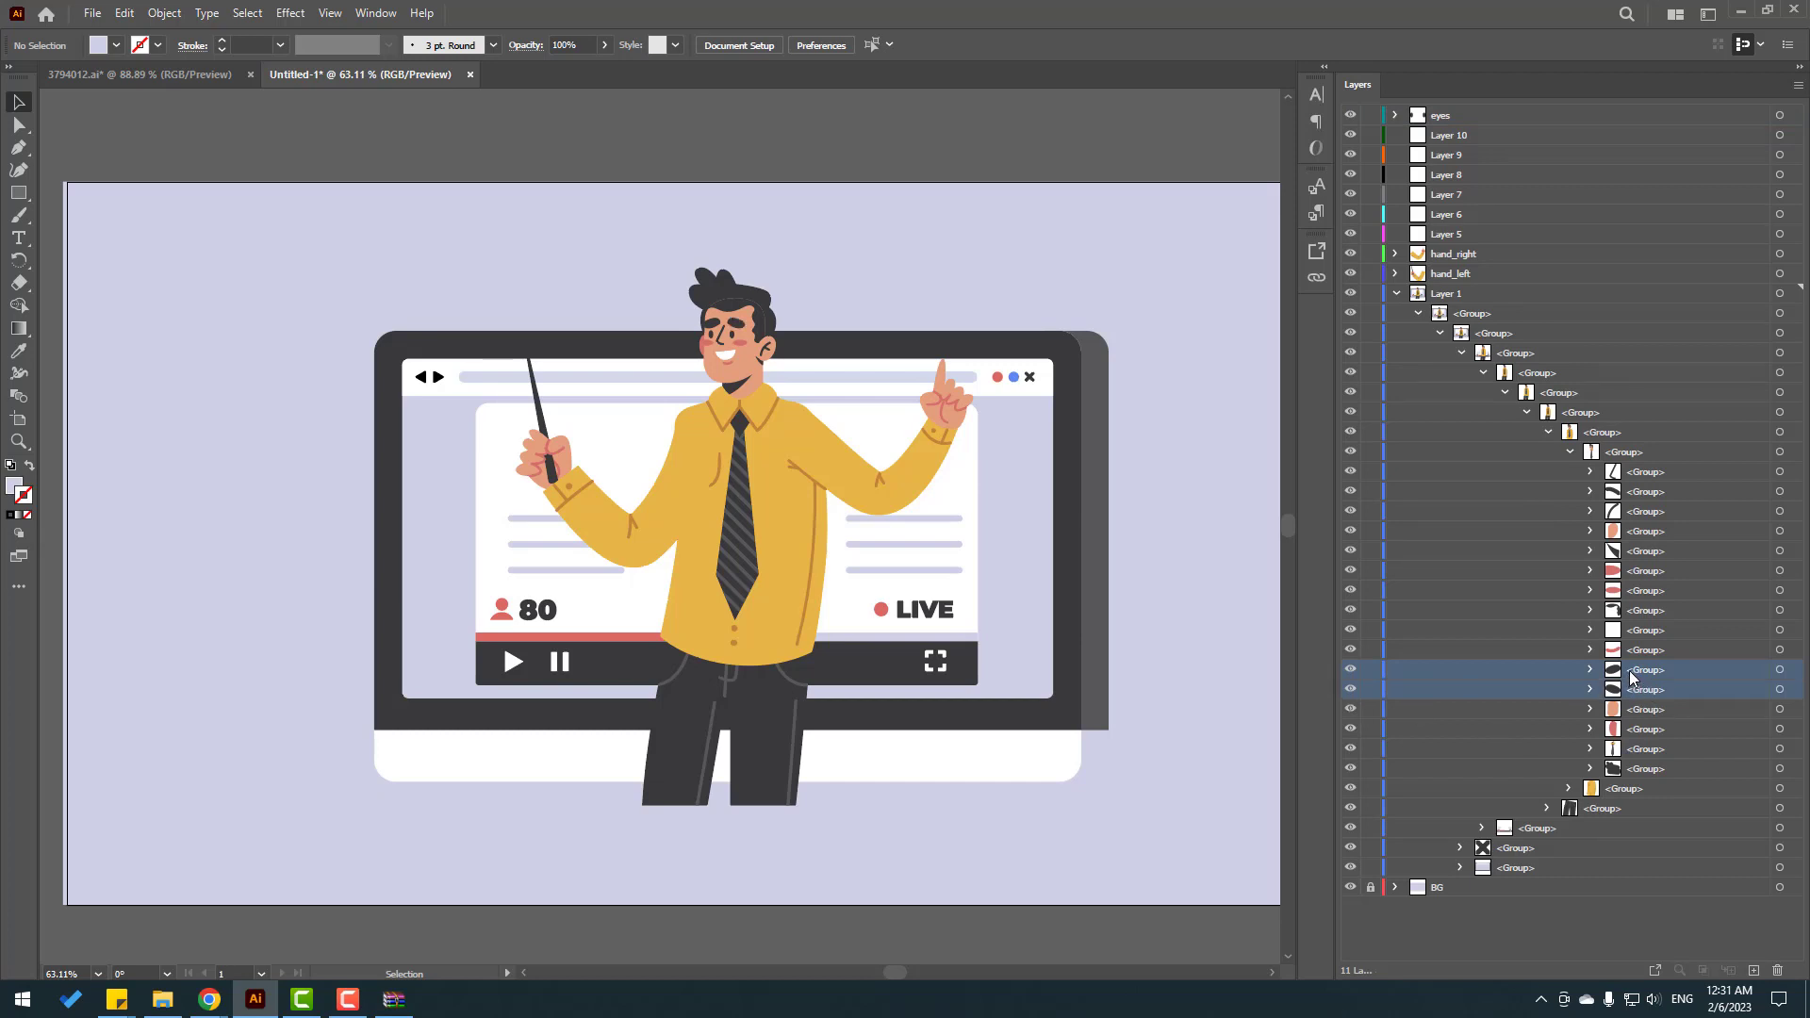
drag(1632, 677, 1453, 137)
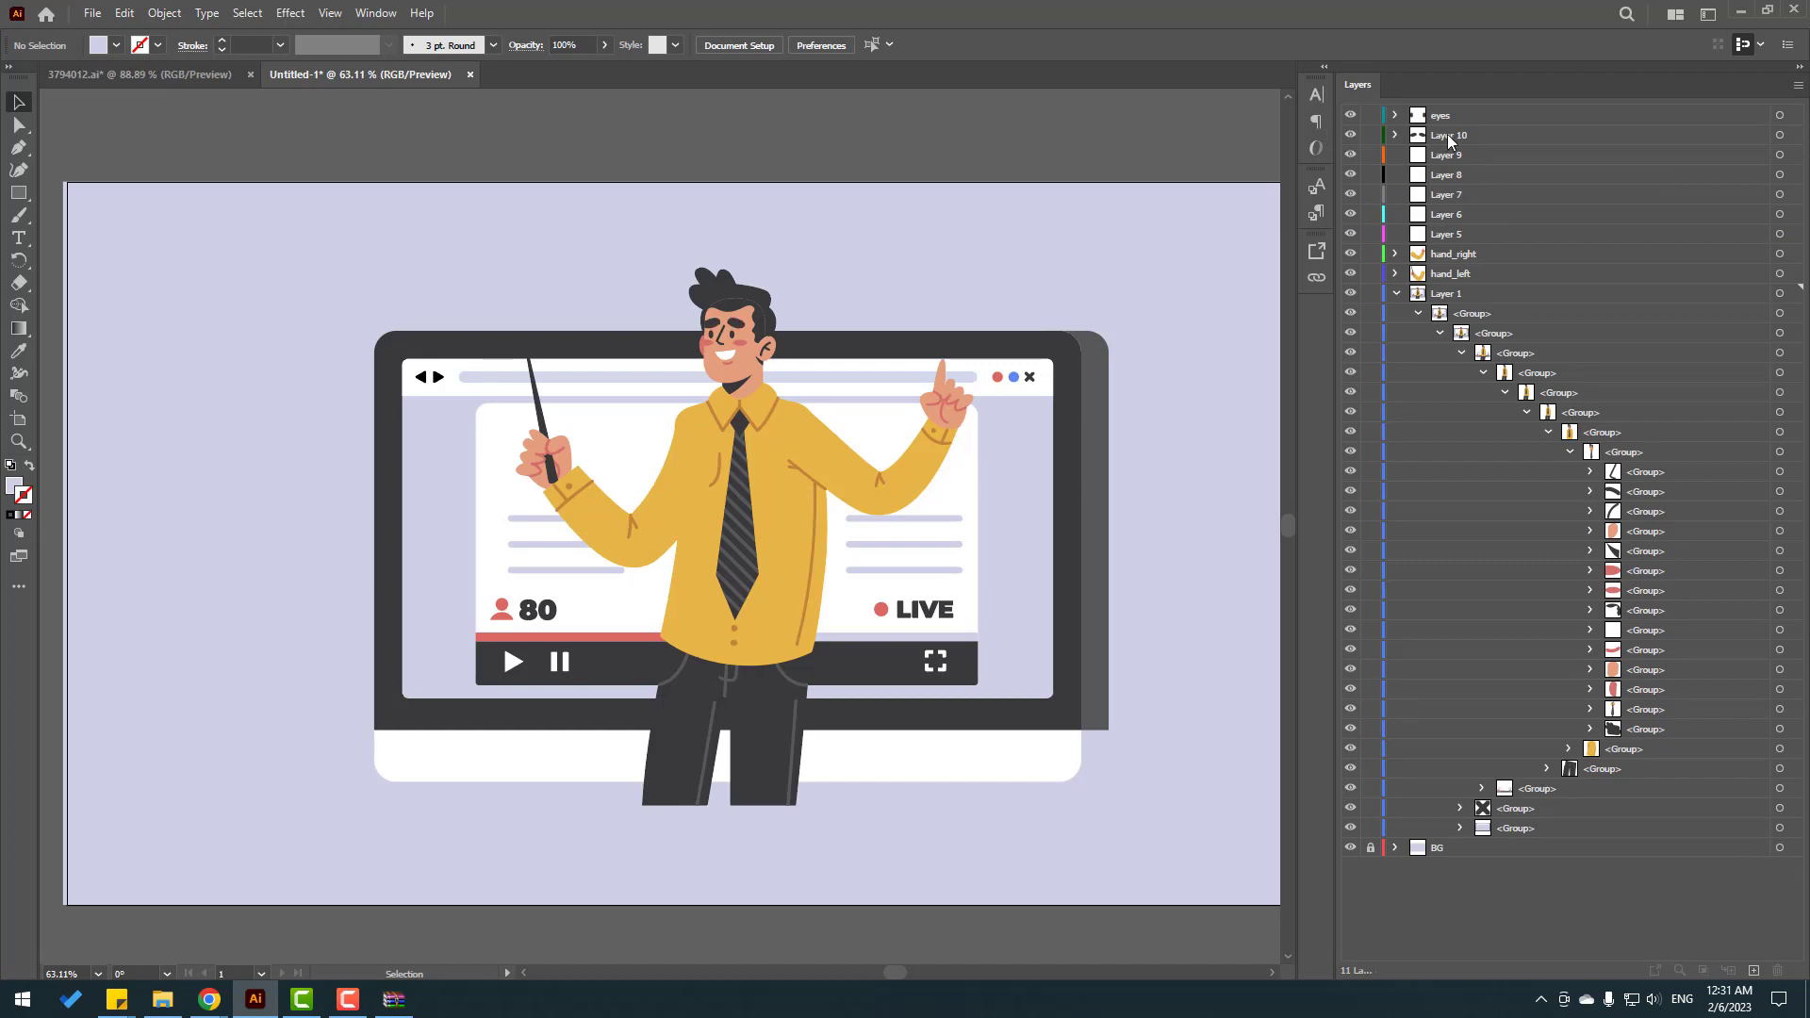
double_click(1453, 136)
text(eyebrown)
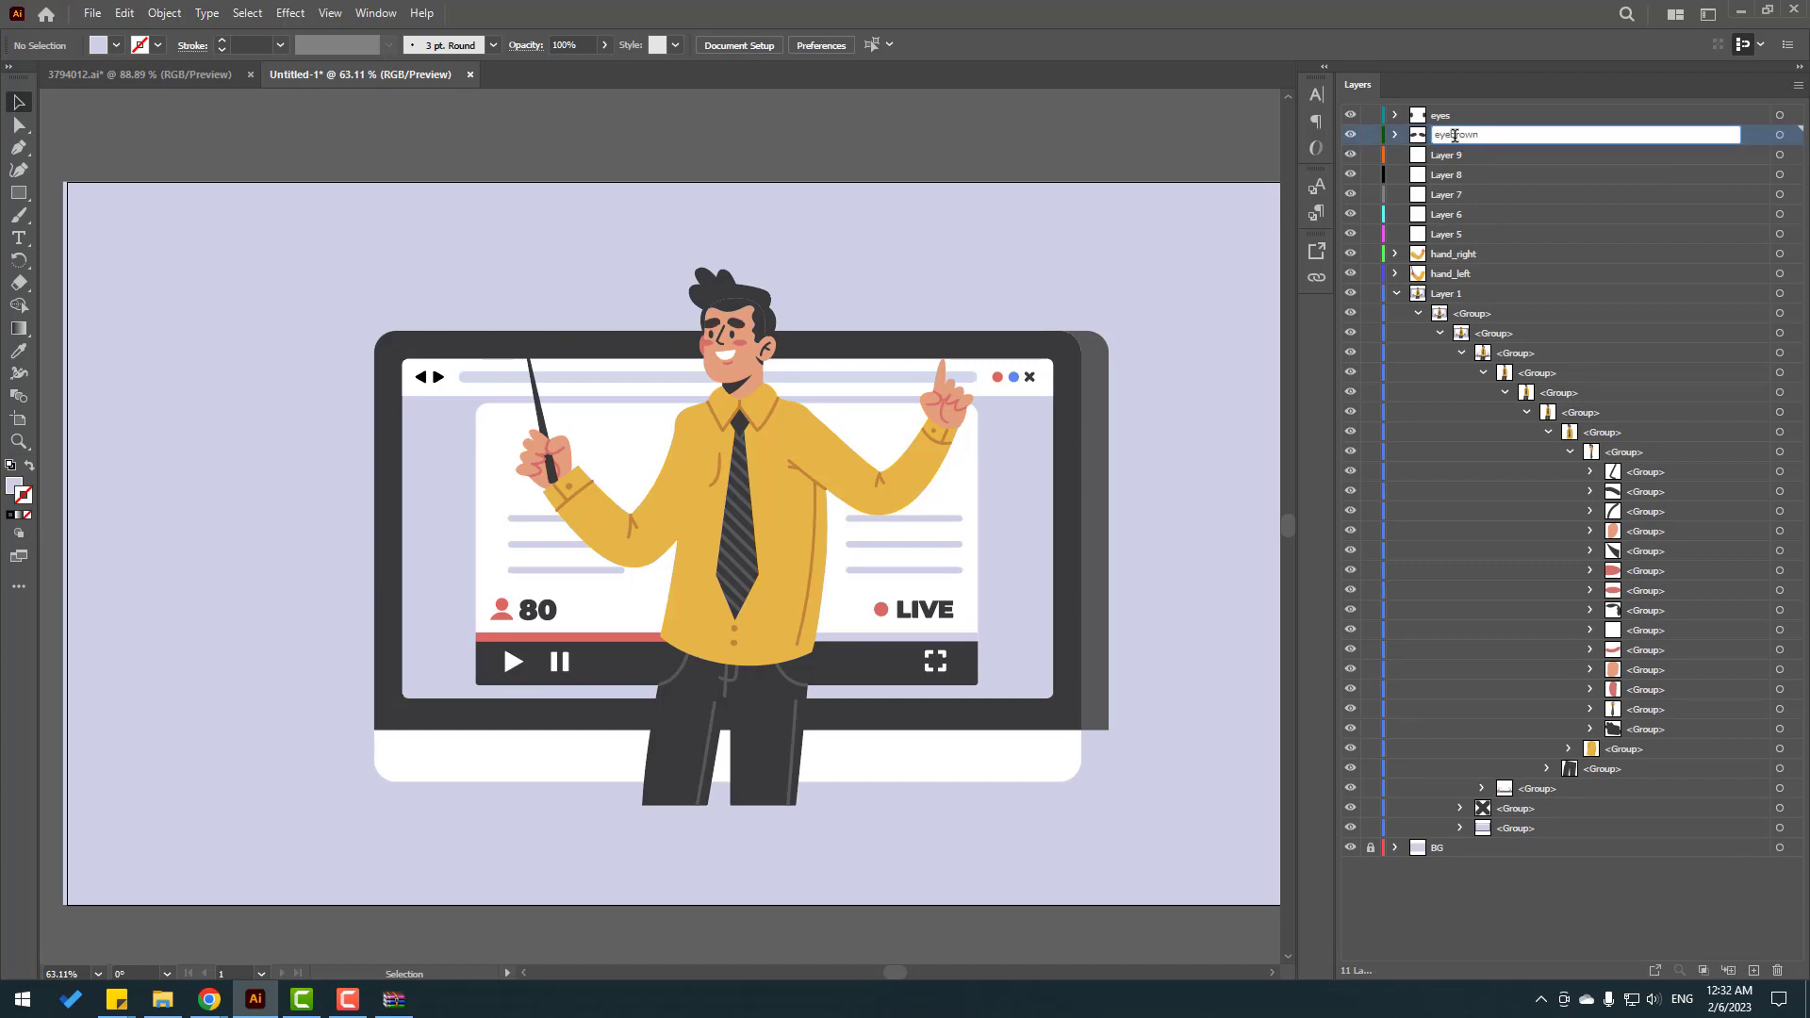
key(Return)
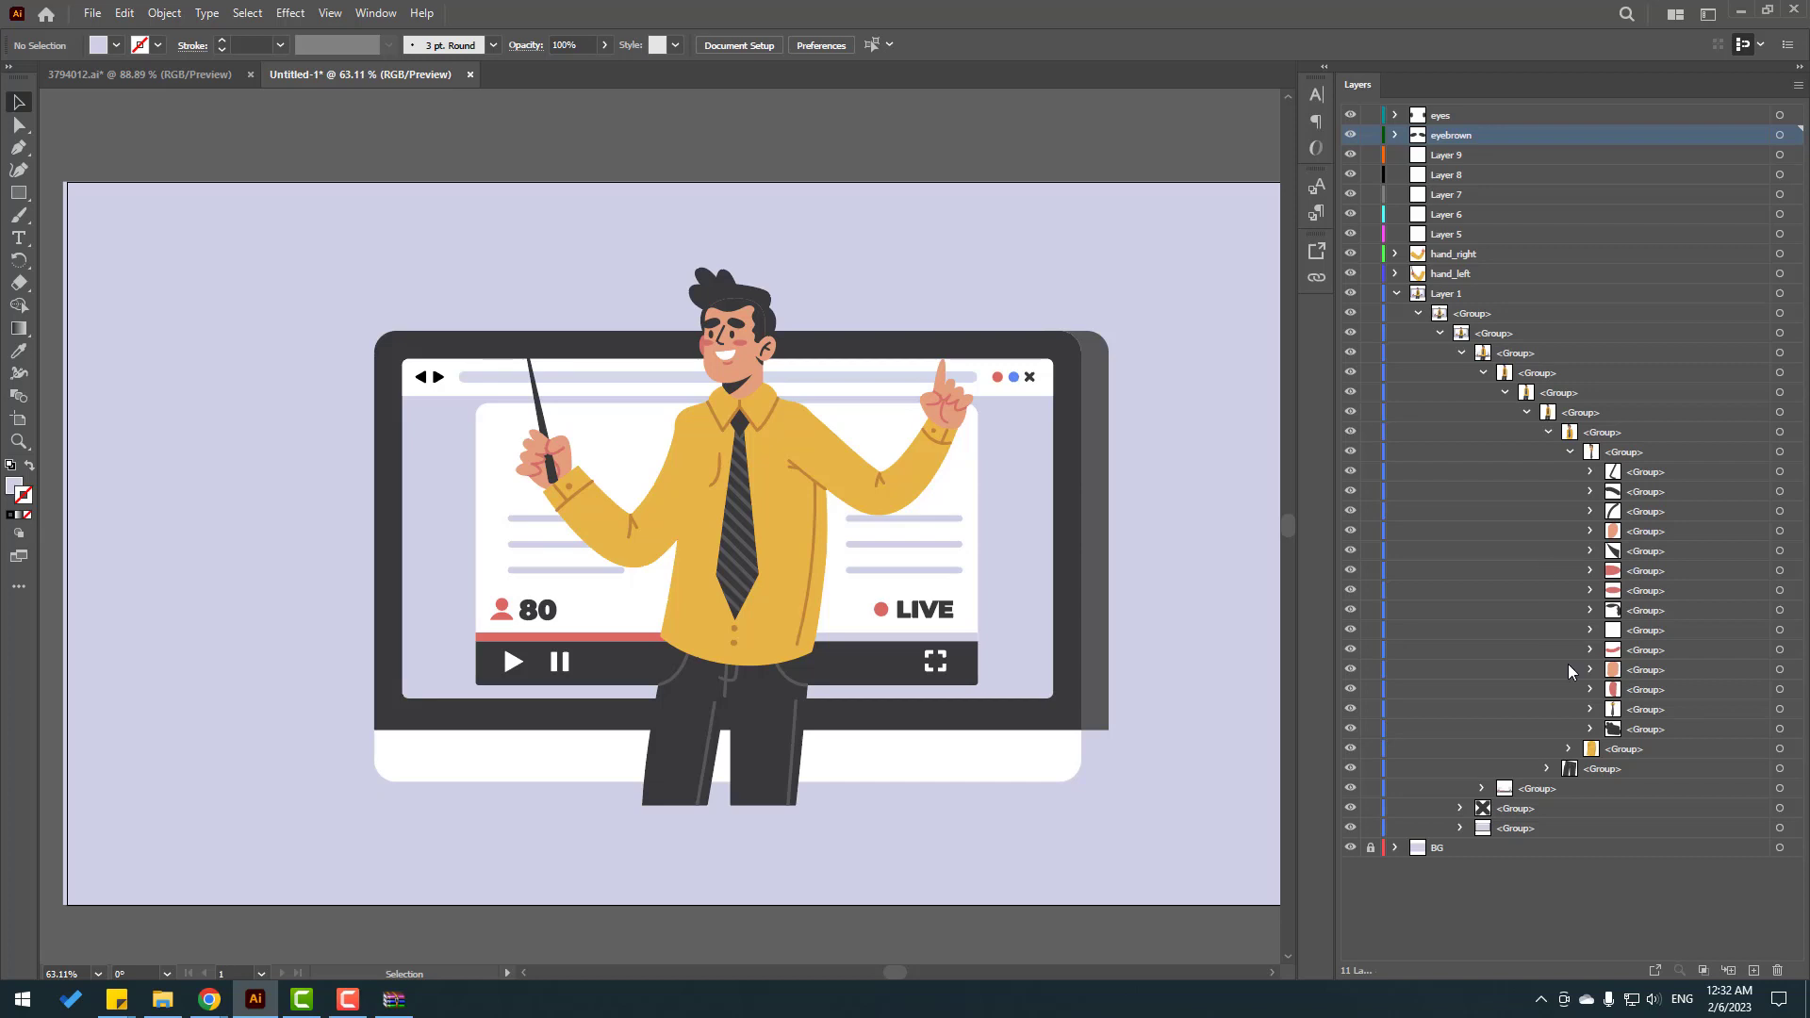
Step: Move the open-mouth group into Layer 9 and name it mouth
click(1647, 630)
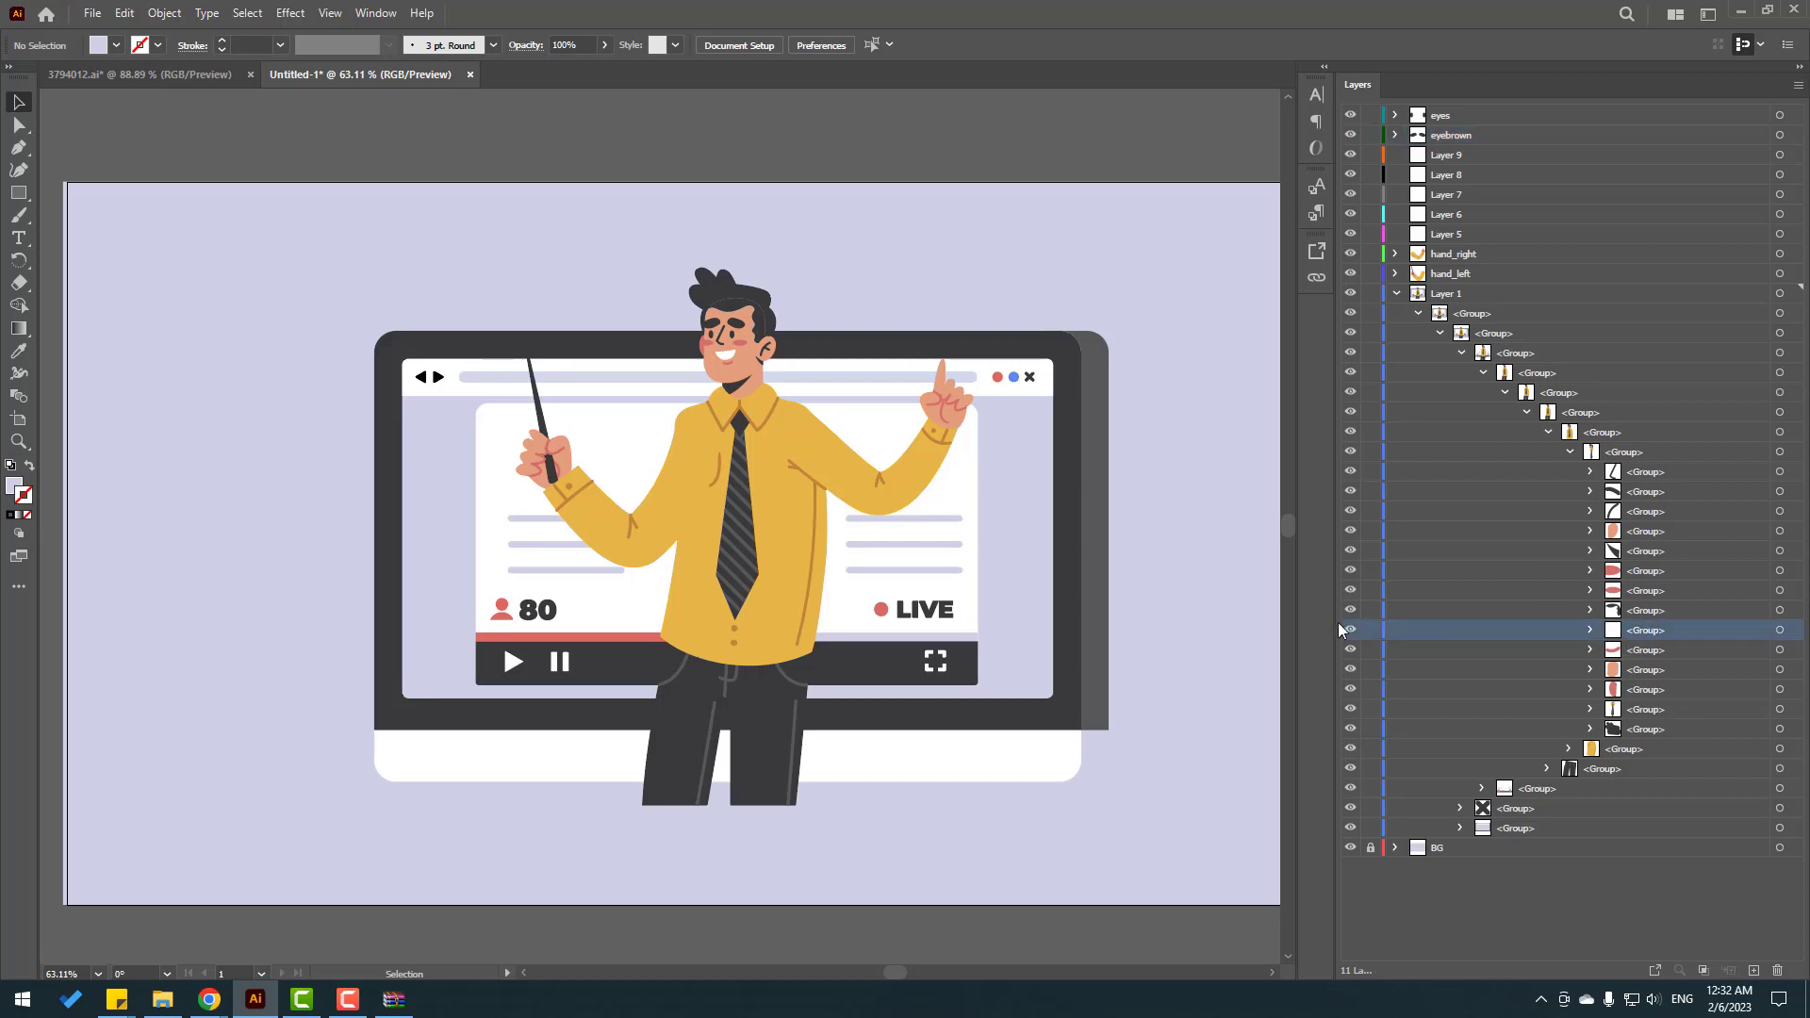
click(1351, 630)
drag(1443, 196, 1448, 156)
double_click(1447, 156)
text(mouth)
text(m)
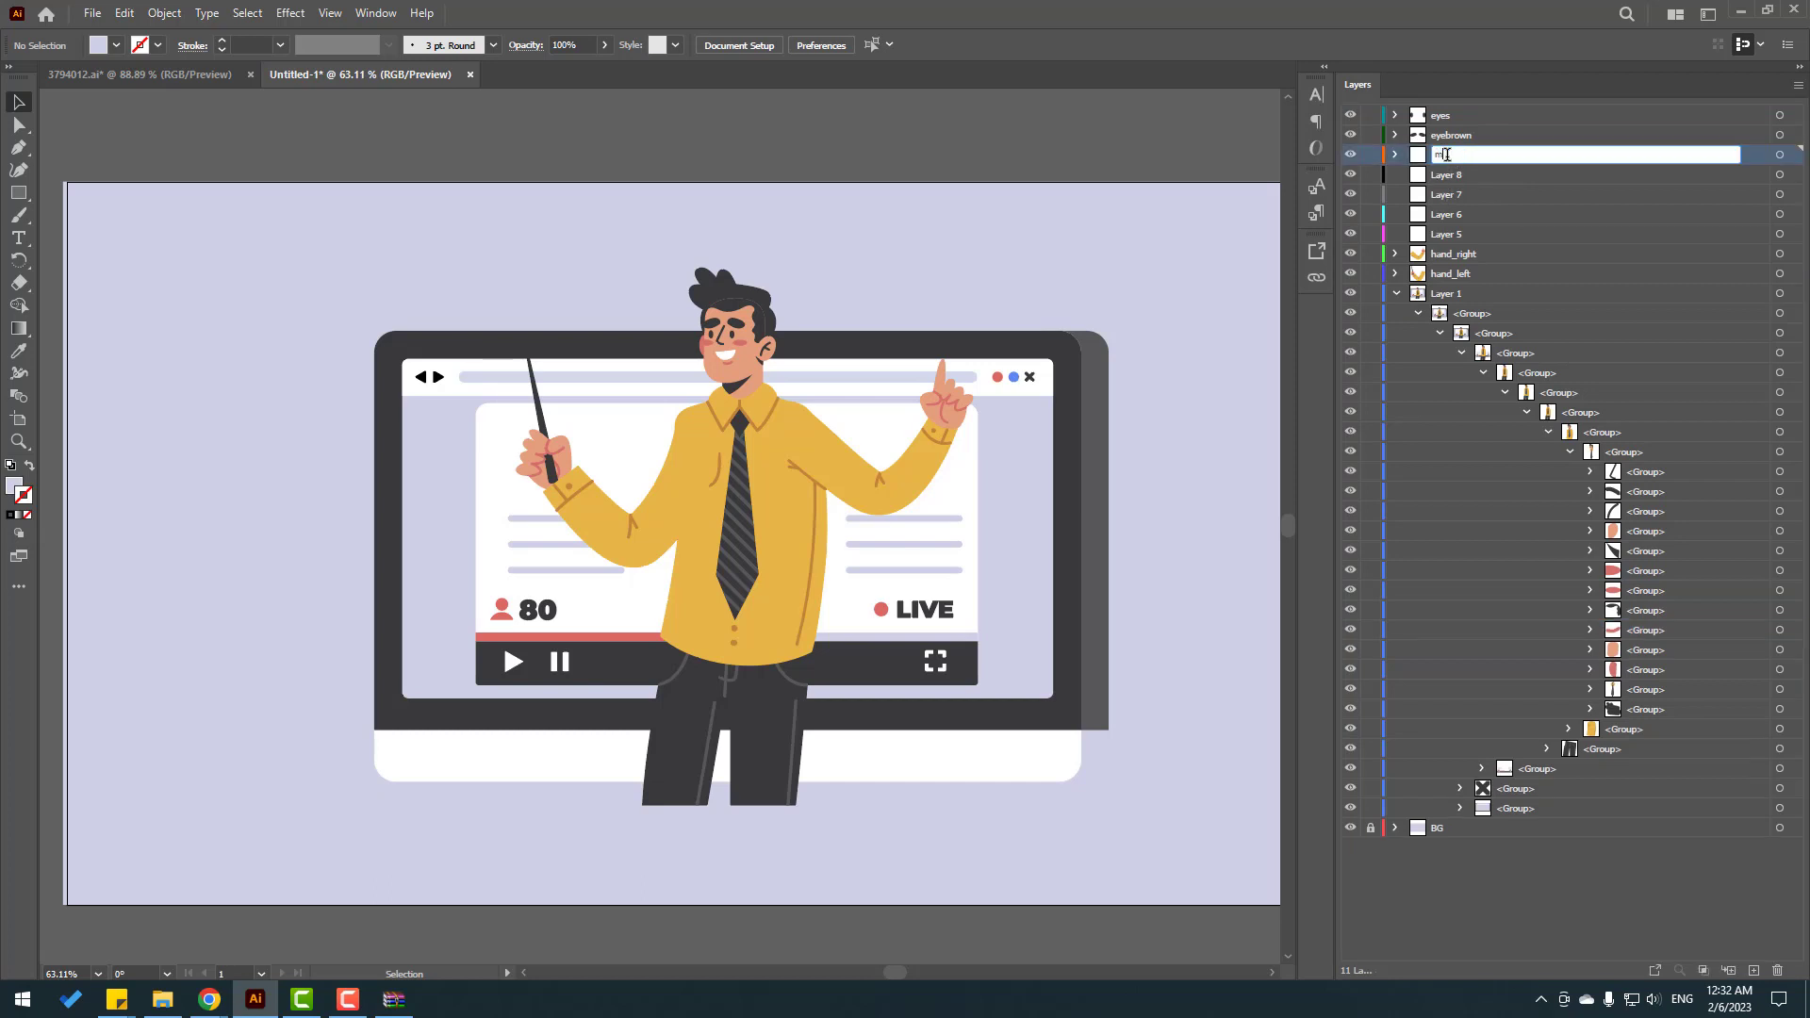
text(outh)
key(Return)
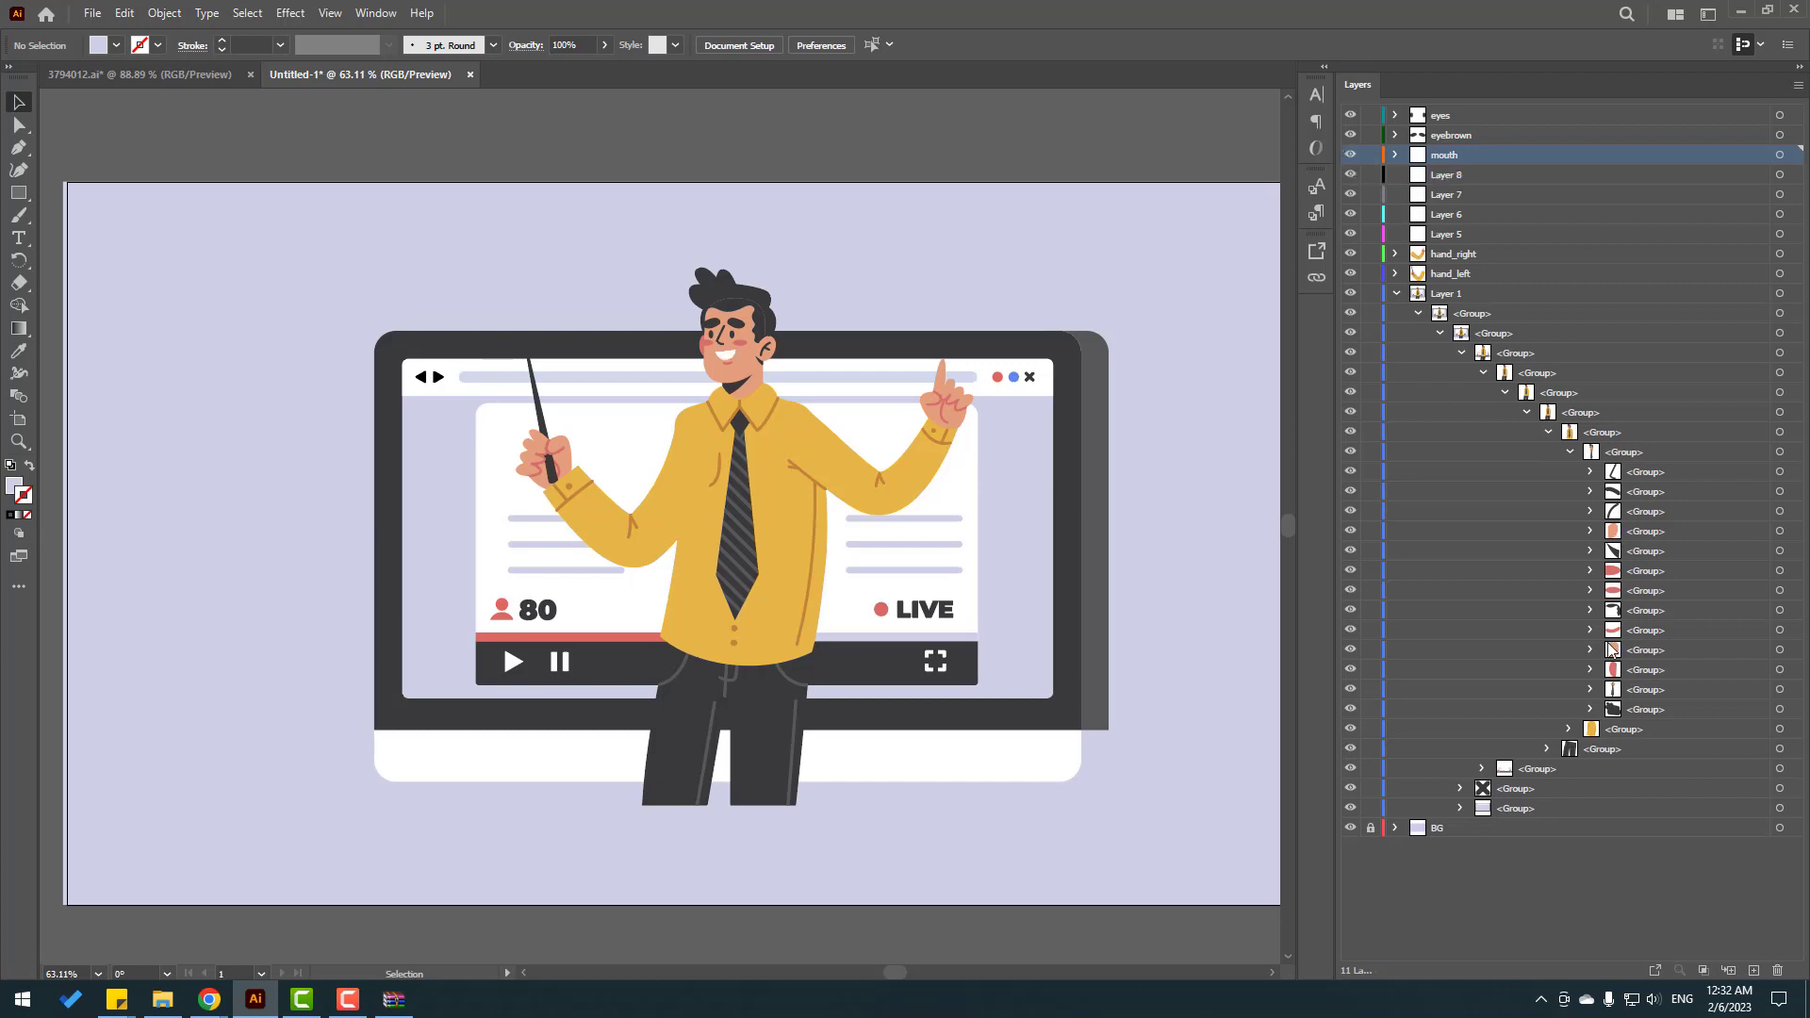
Step: Move the nose group into Layer 8 and name it nose
click(1626, 476)
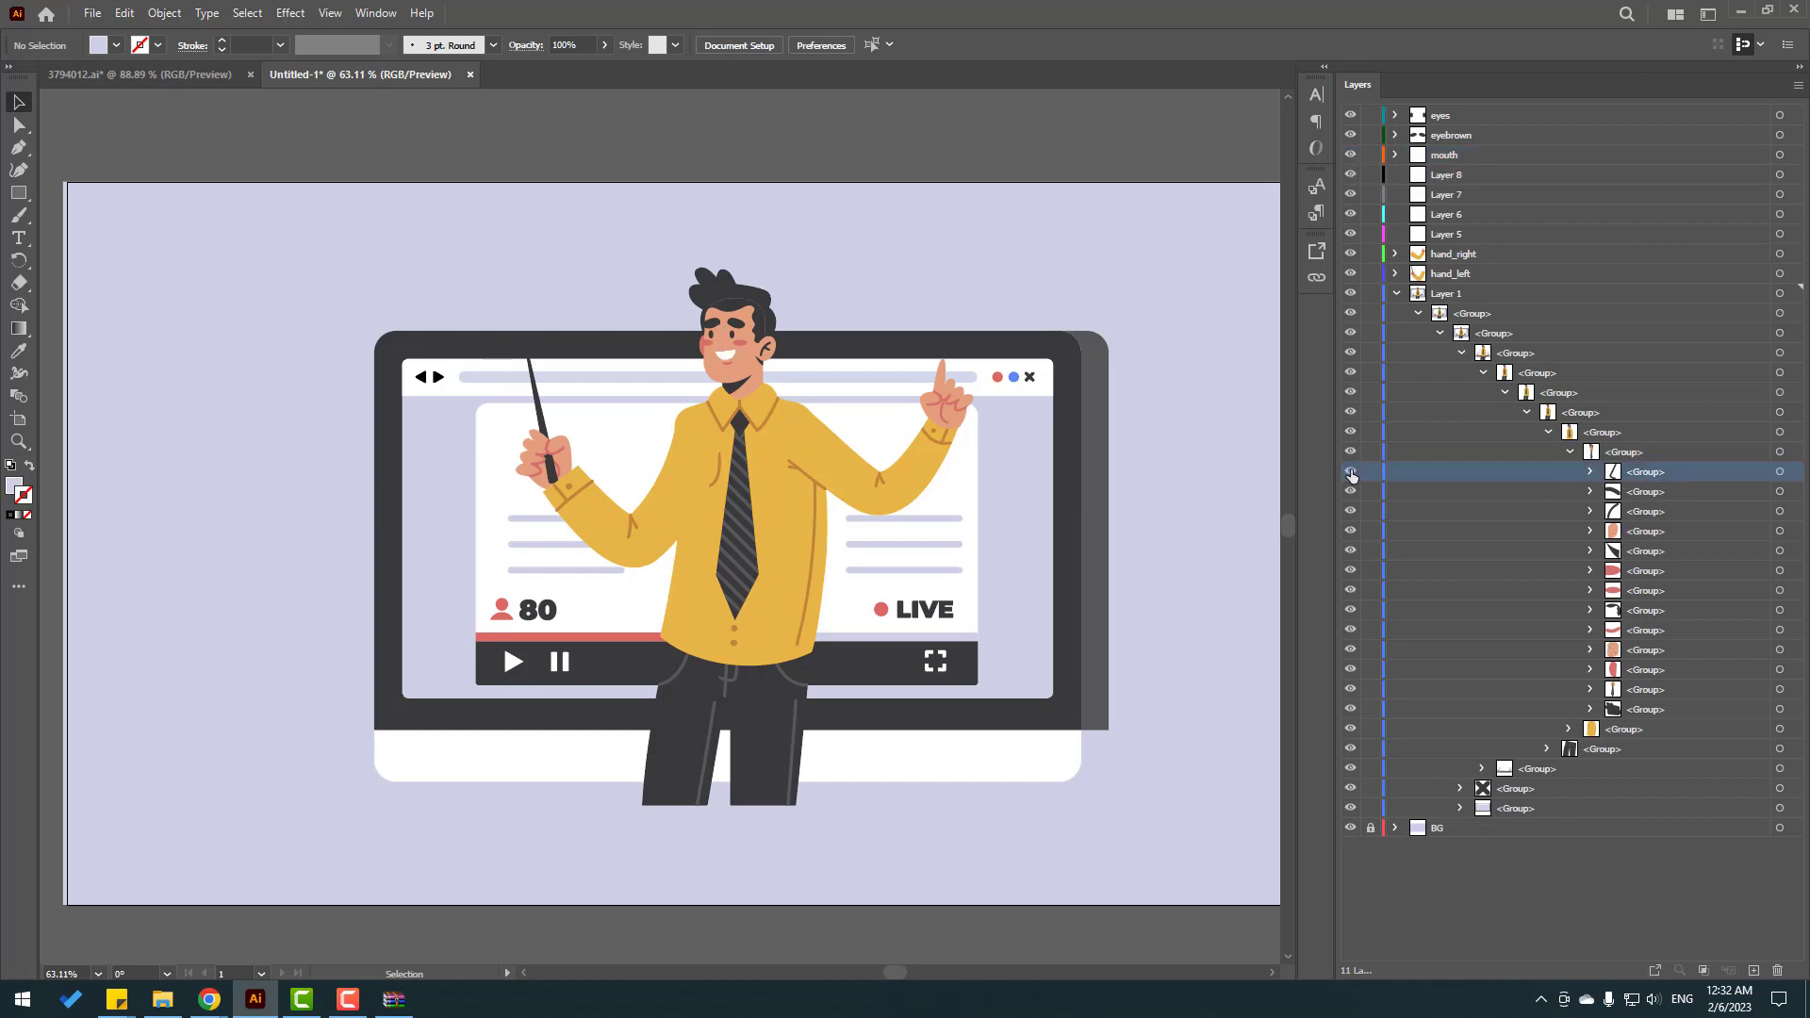
drag(1644, 474, 1459, 176)
double_click(1449, 173)
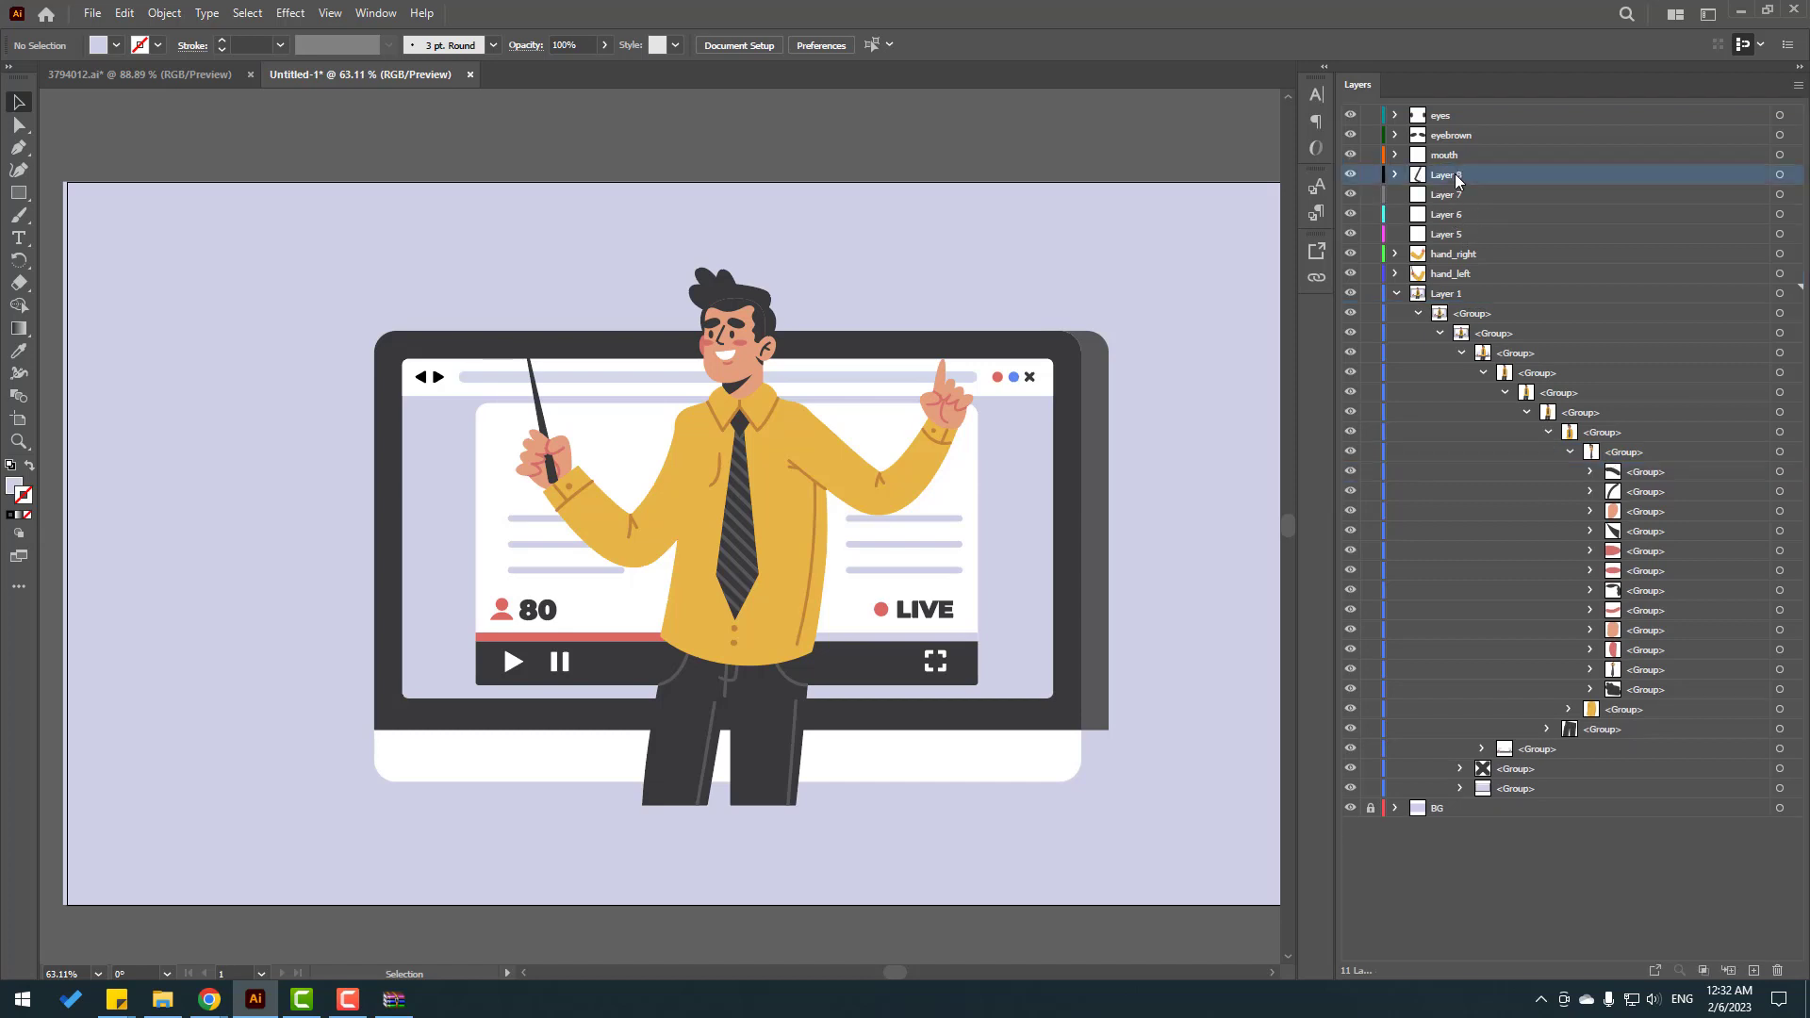
text(nos)
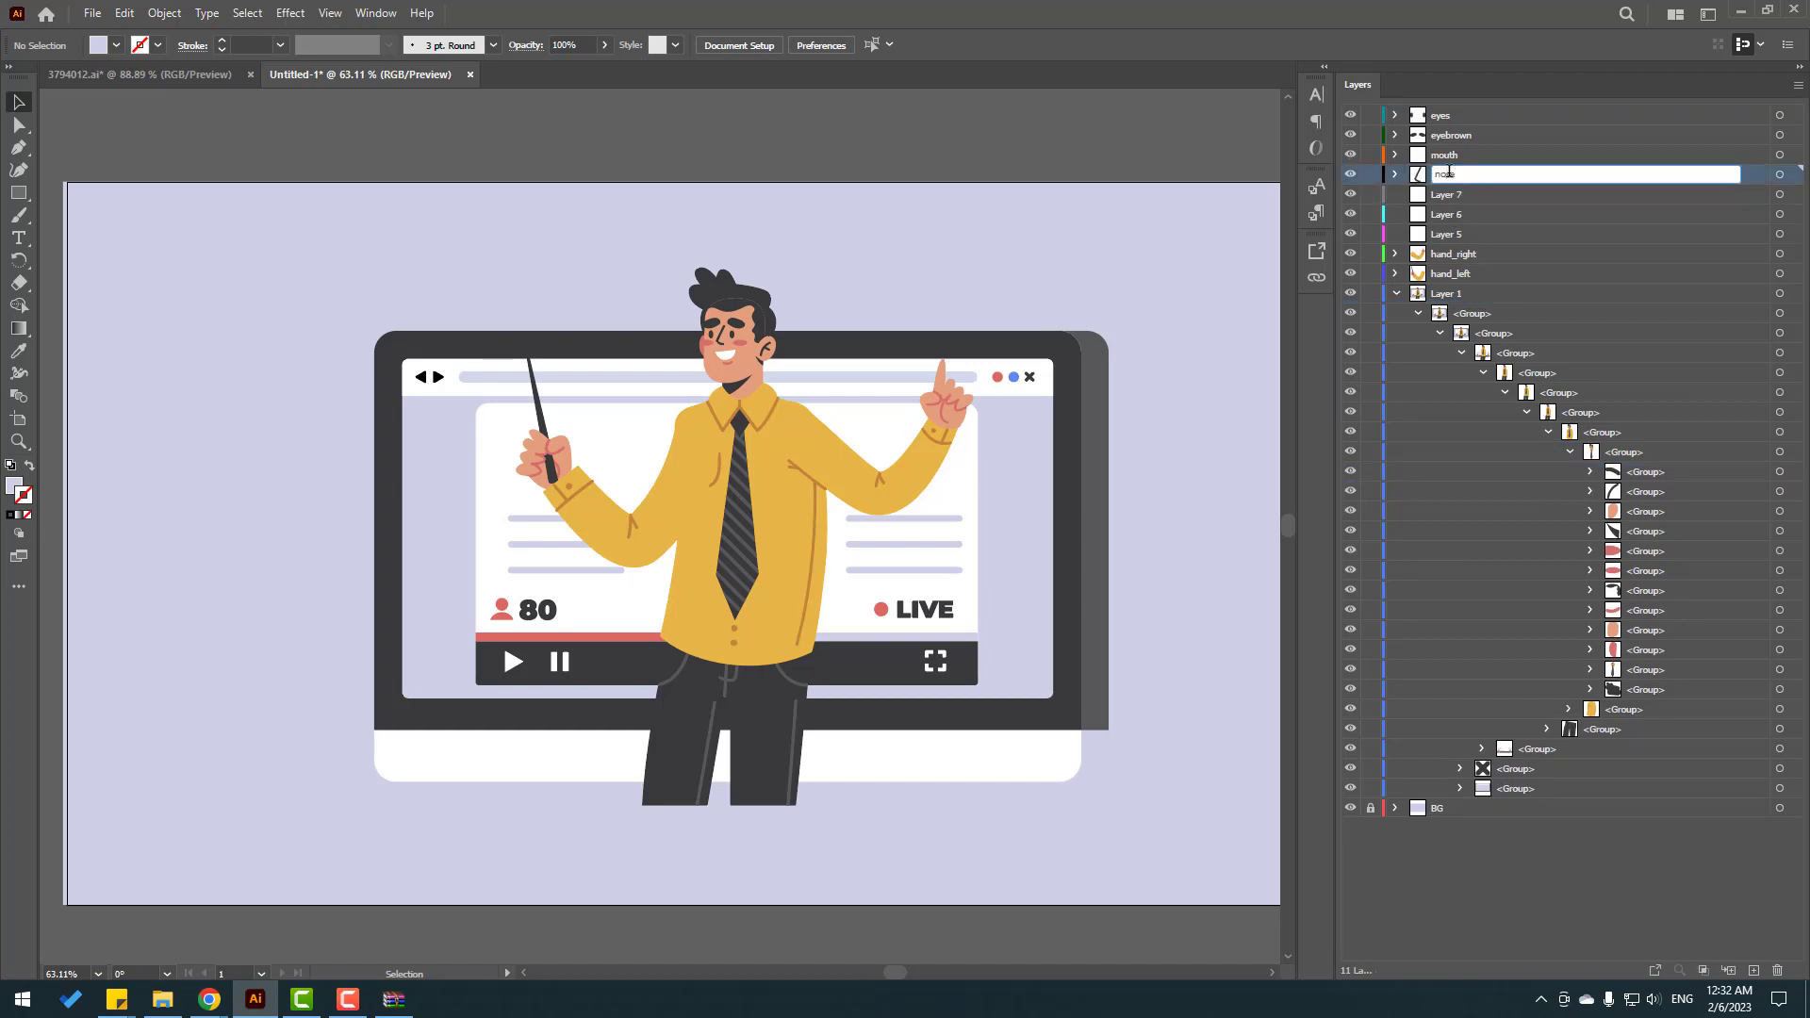
text(e)
key(Return)
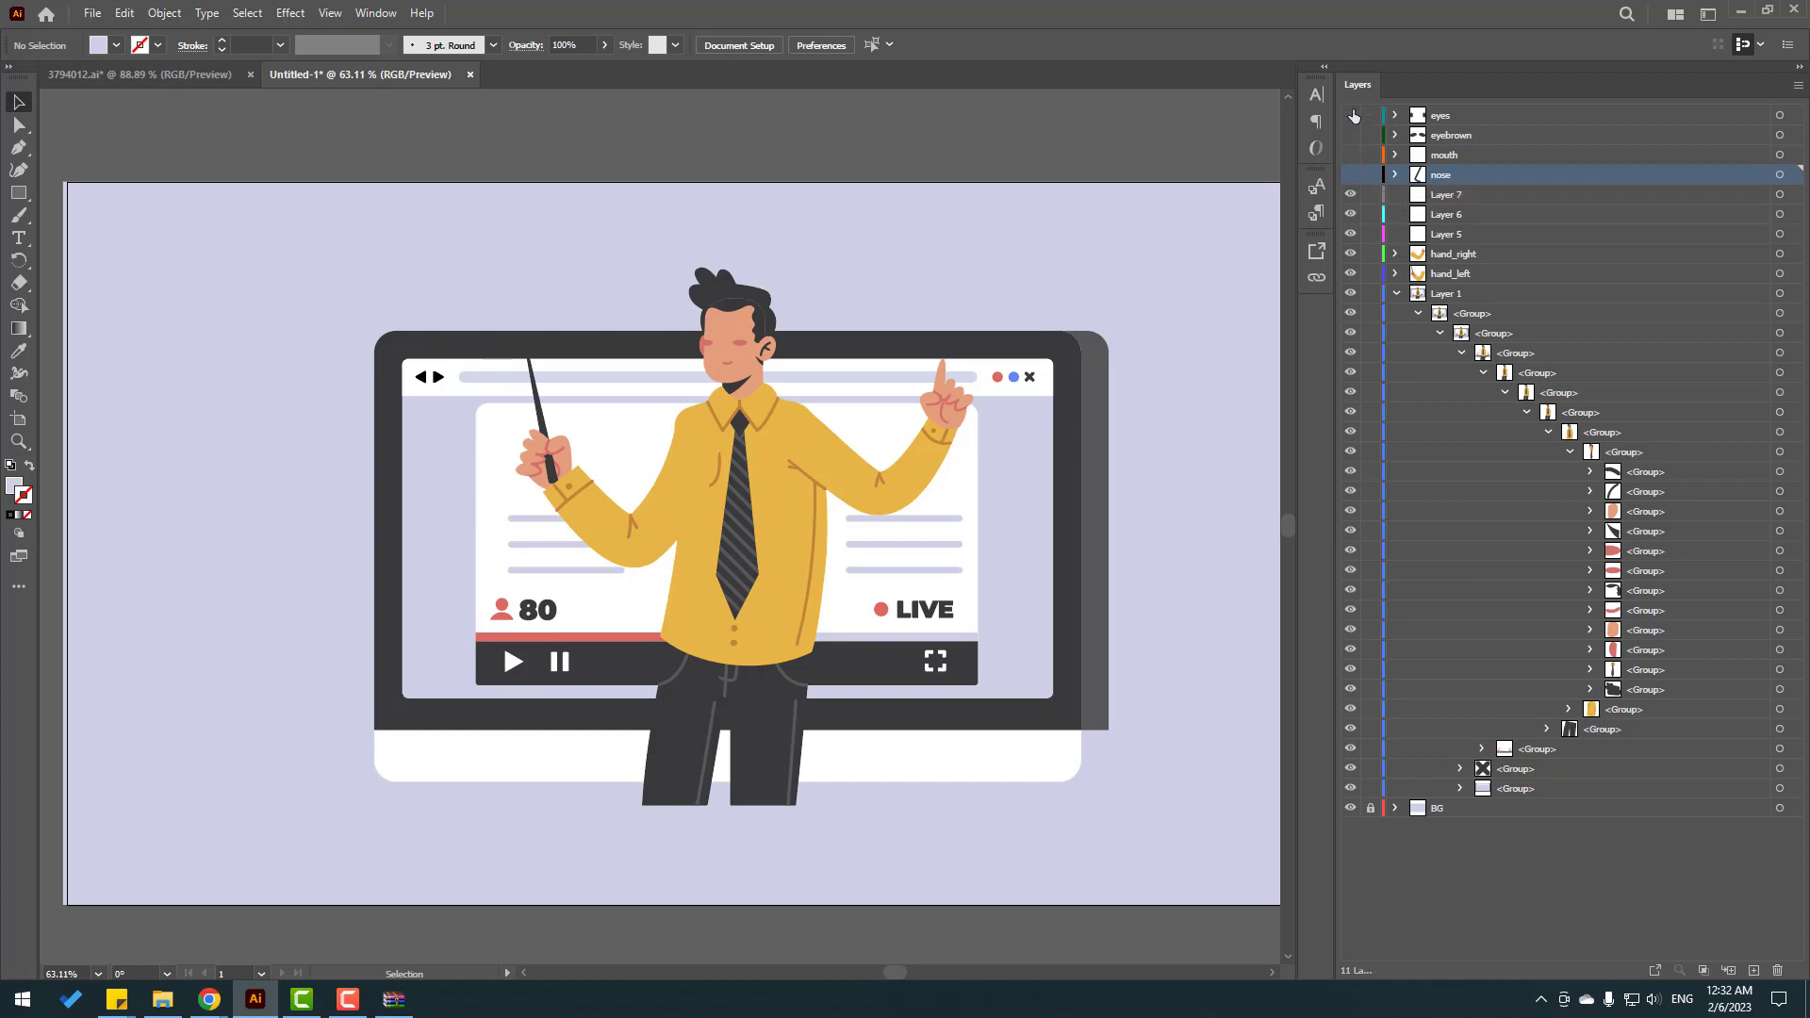
Step: Cut the character's back hair and paste it in place on Layer 7
key(ctrl+0)
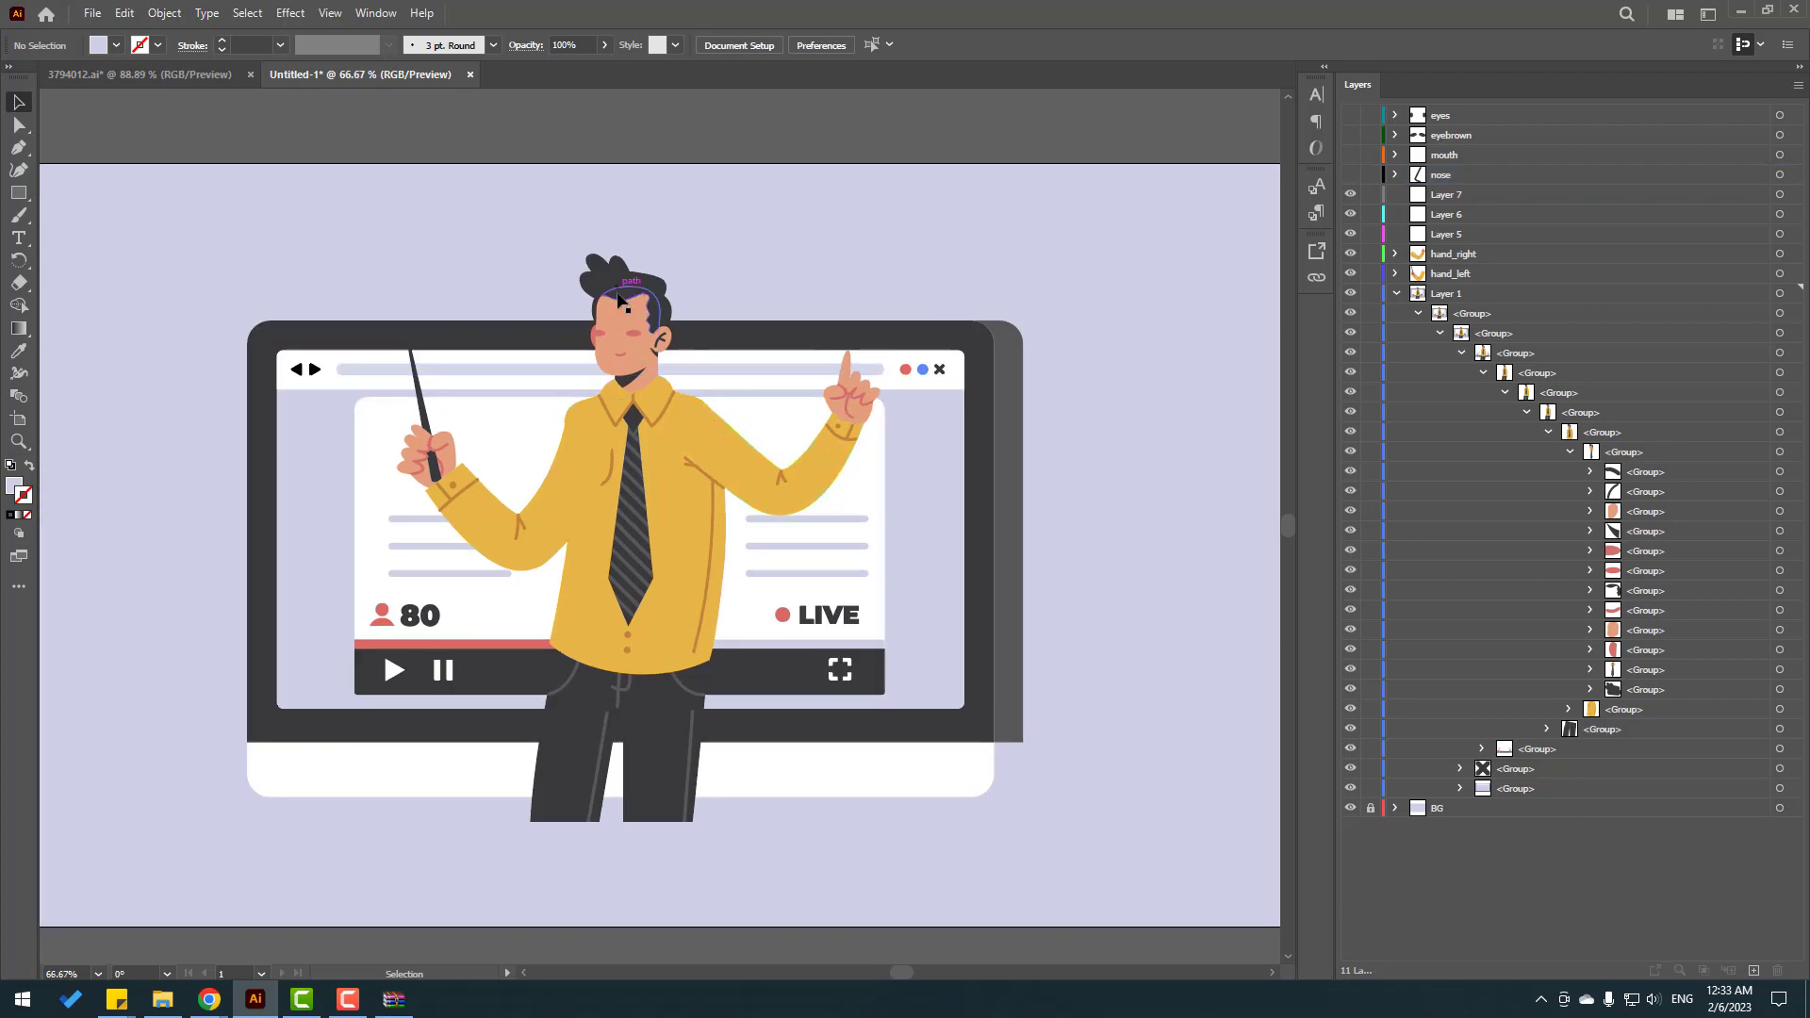
key(ctrl+plus)
key(ctrl+plus)
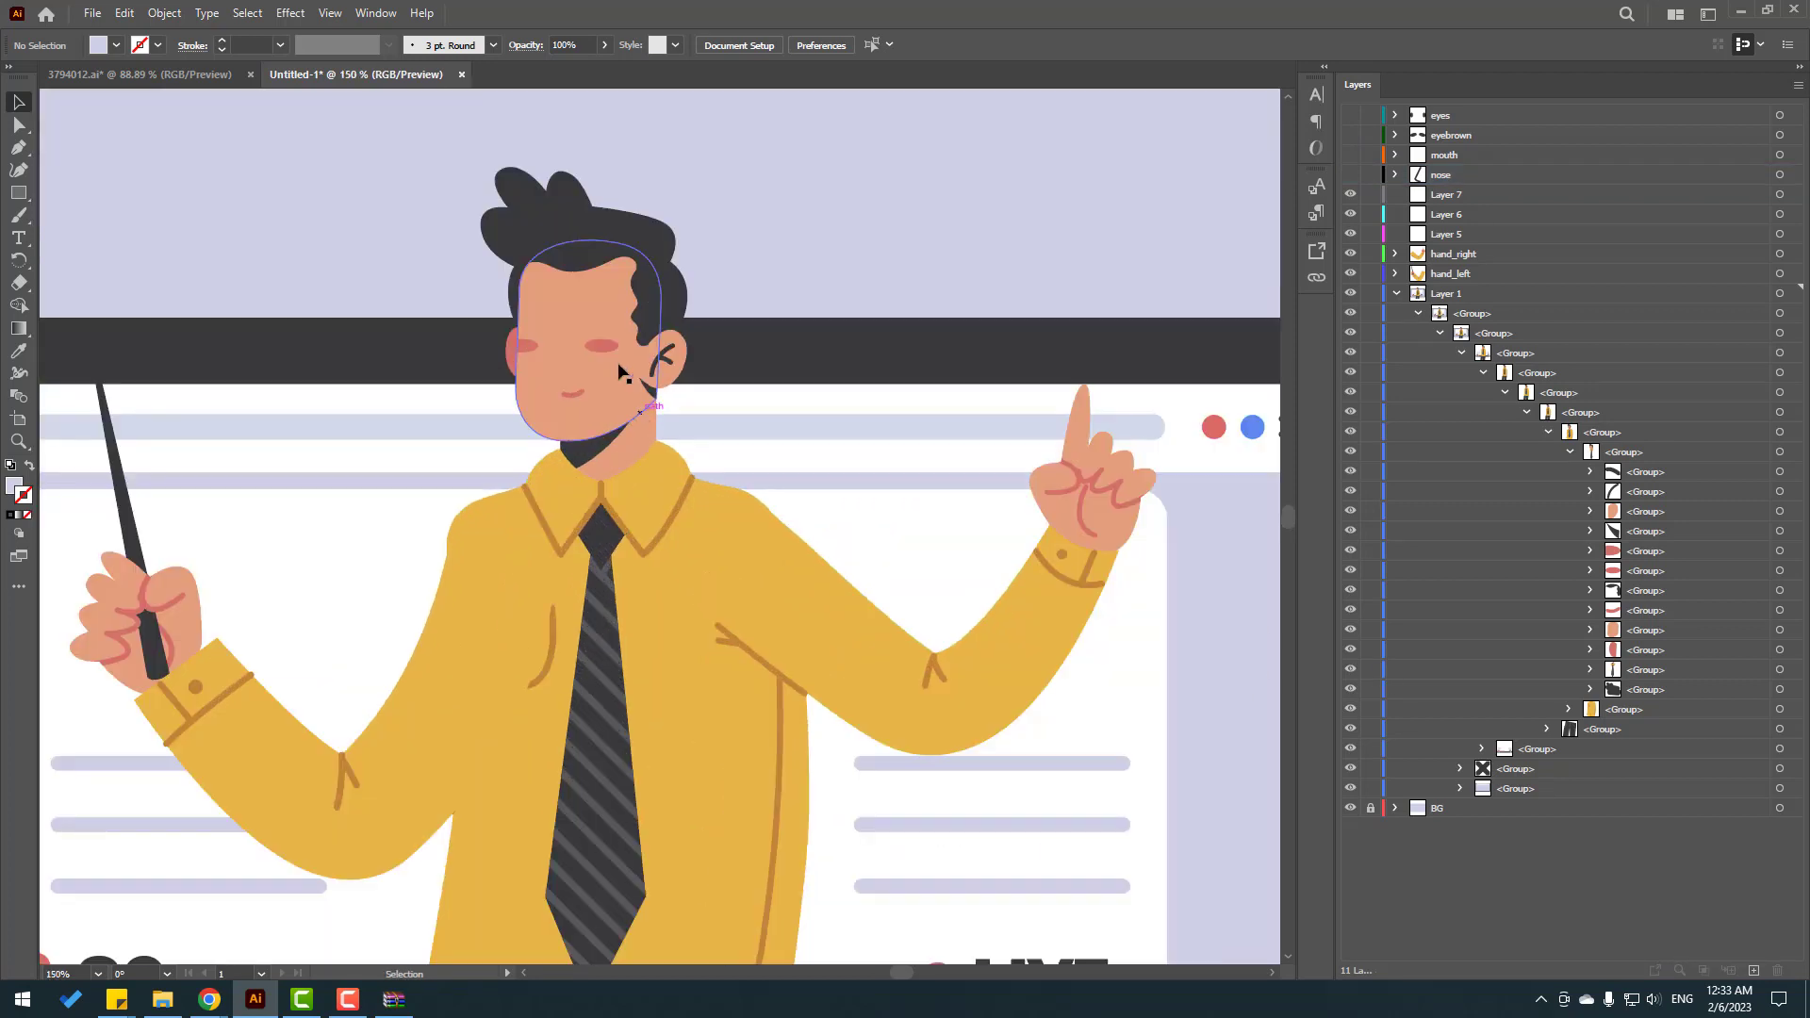
scroll(624, 370, up, 2)
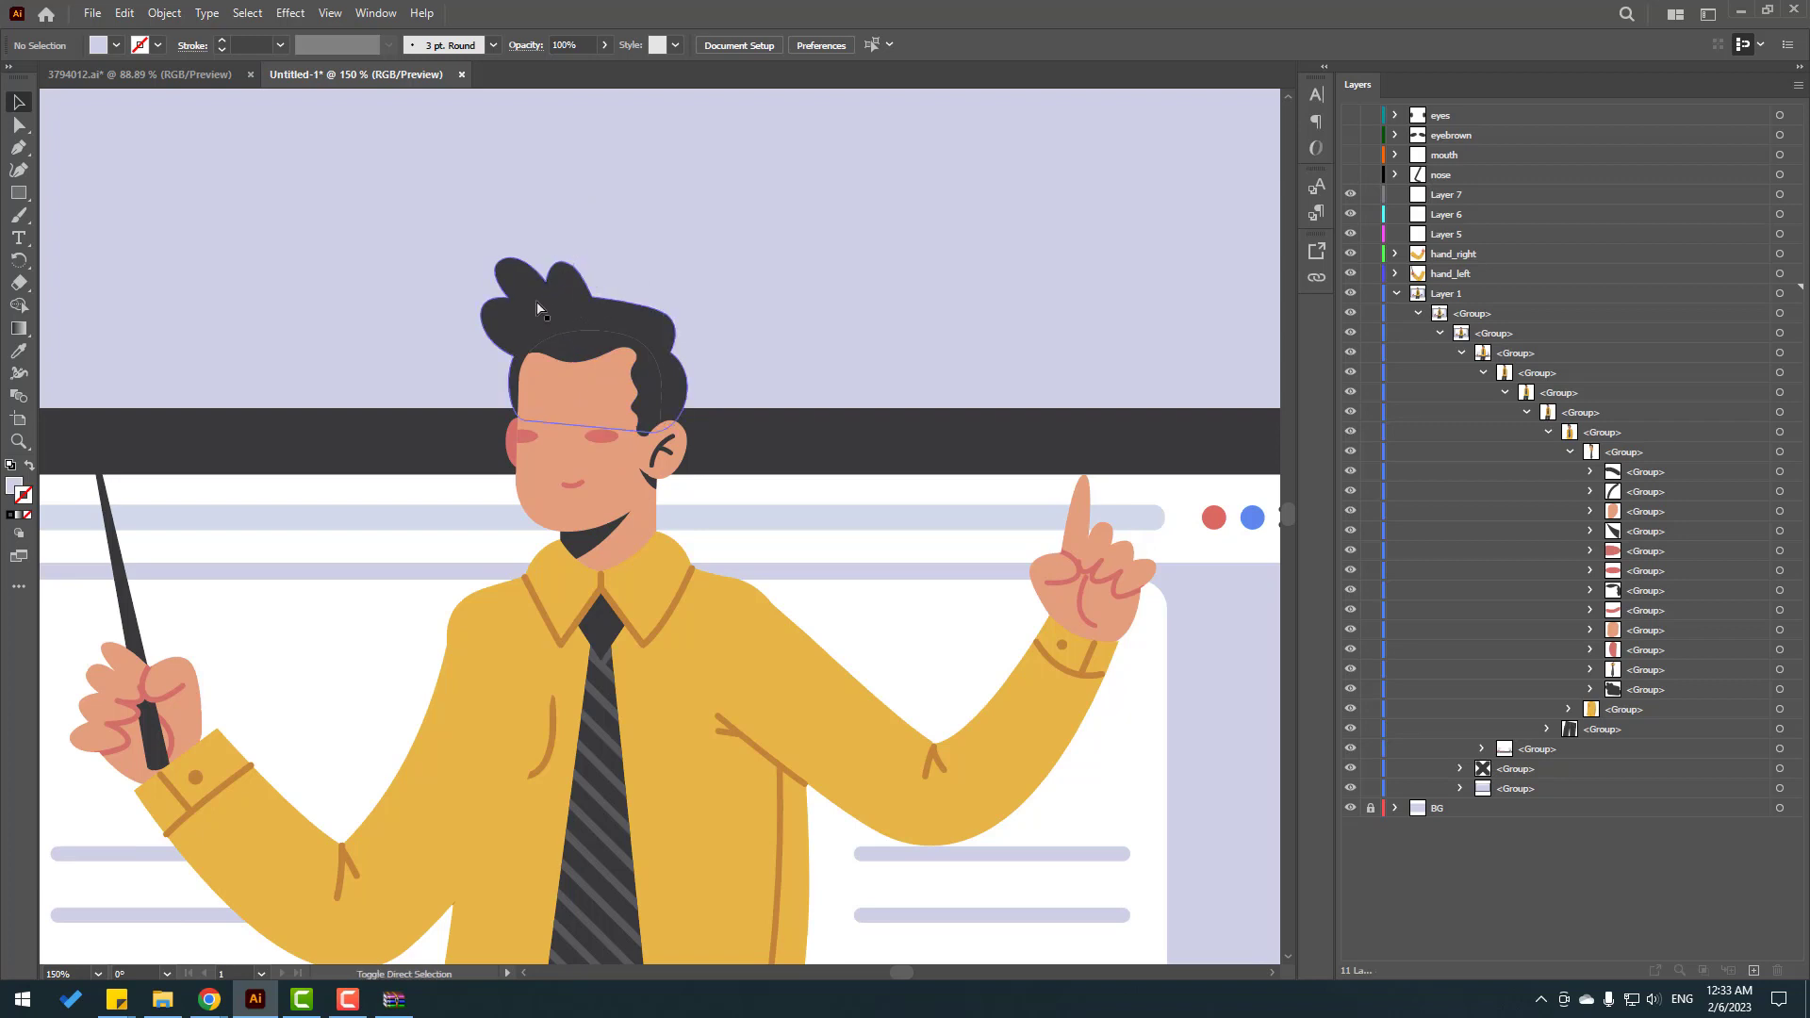
click(540, 309)
key(Delete)
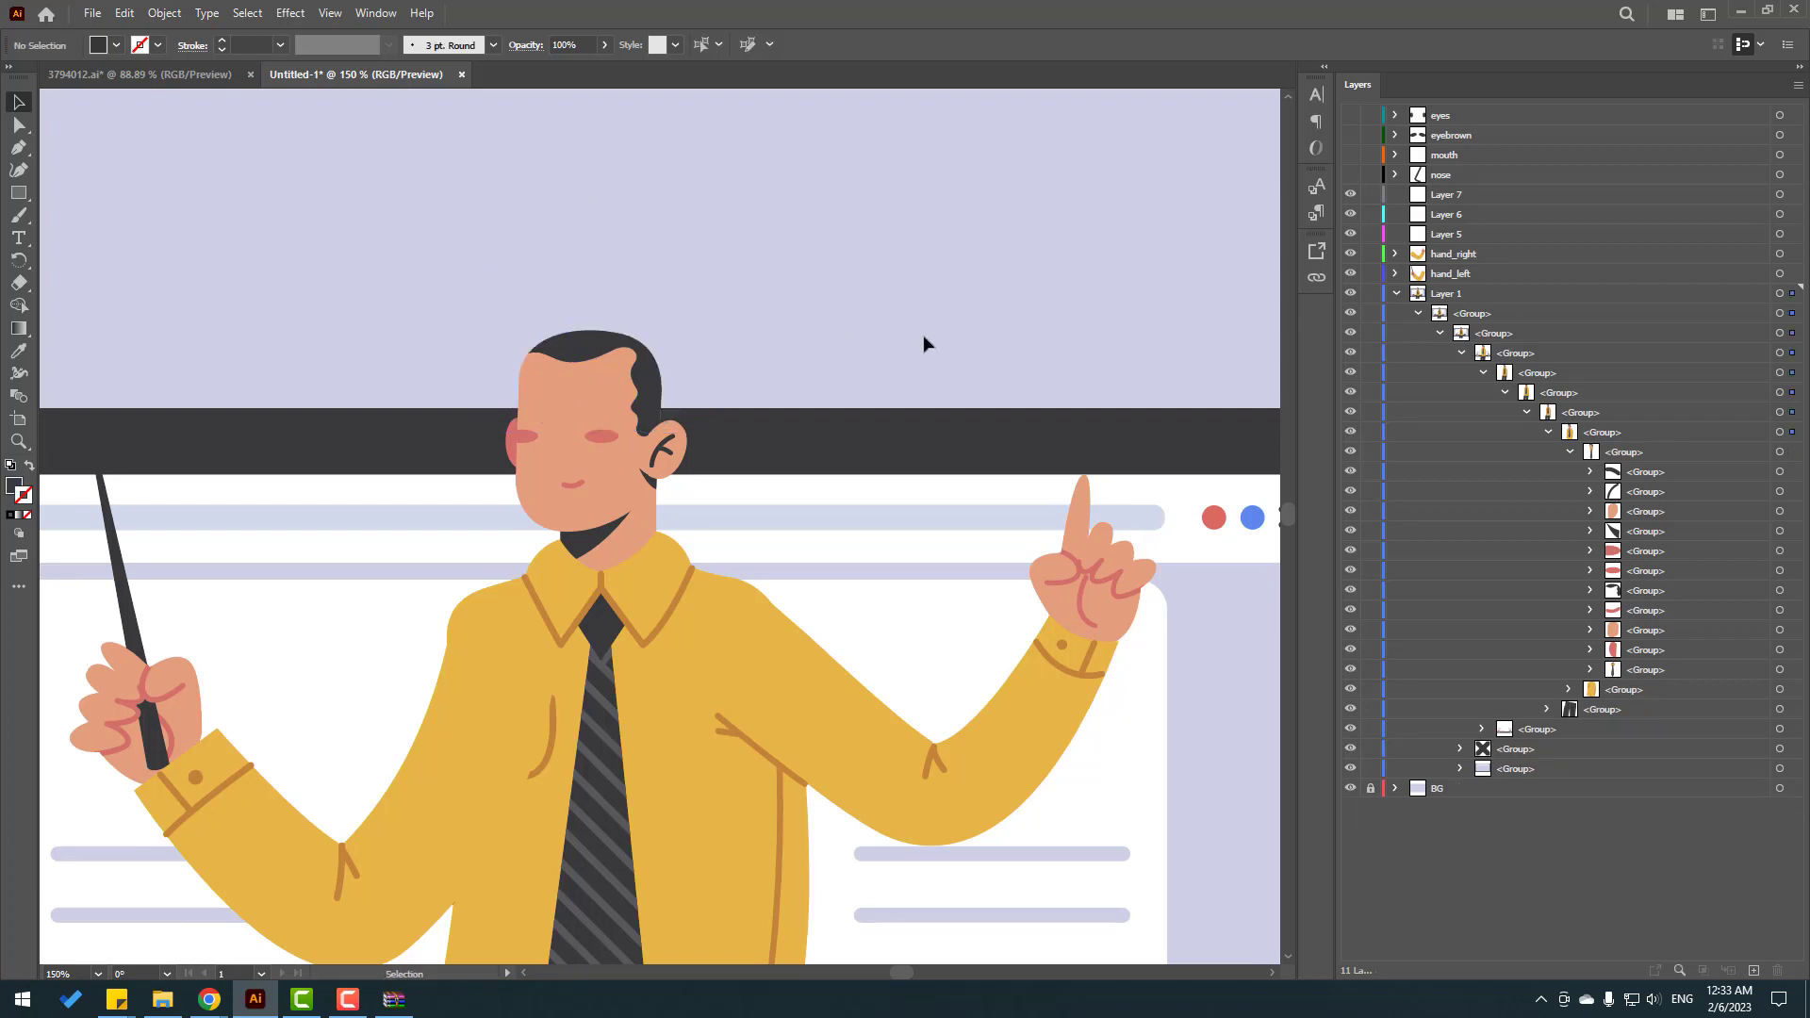
click(1458, 195)
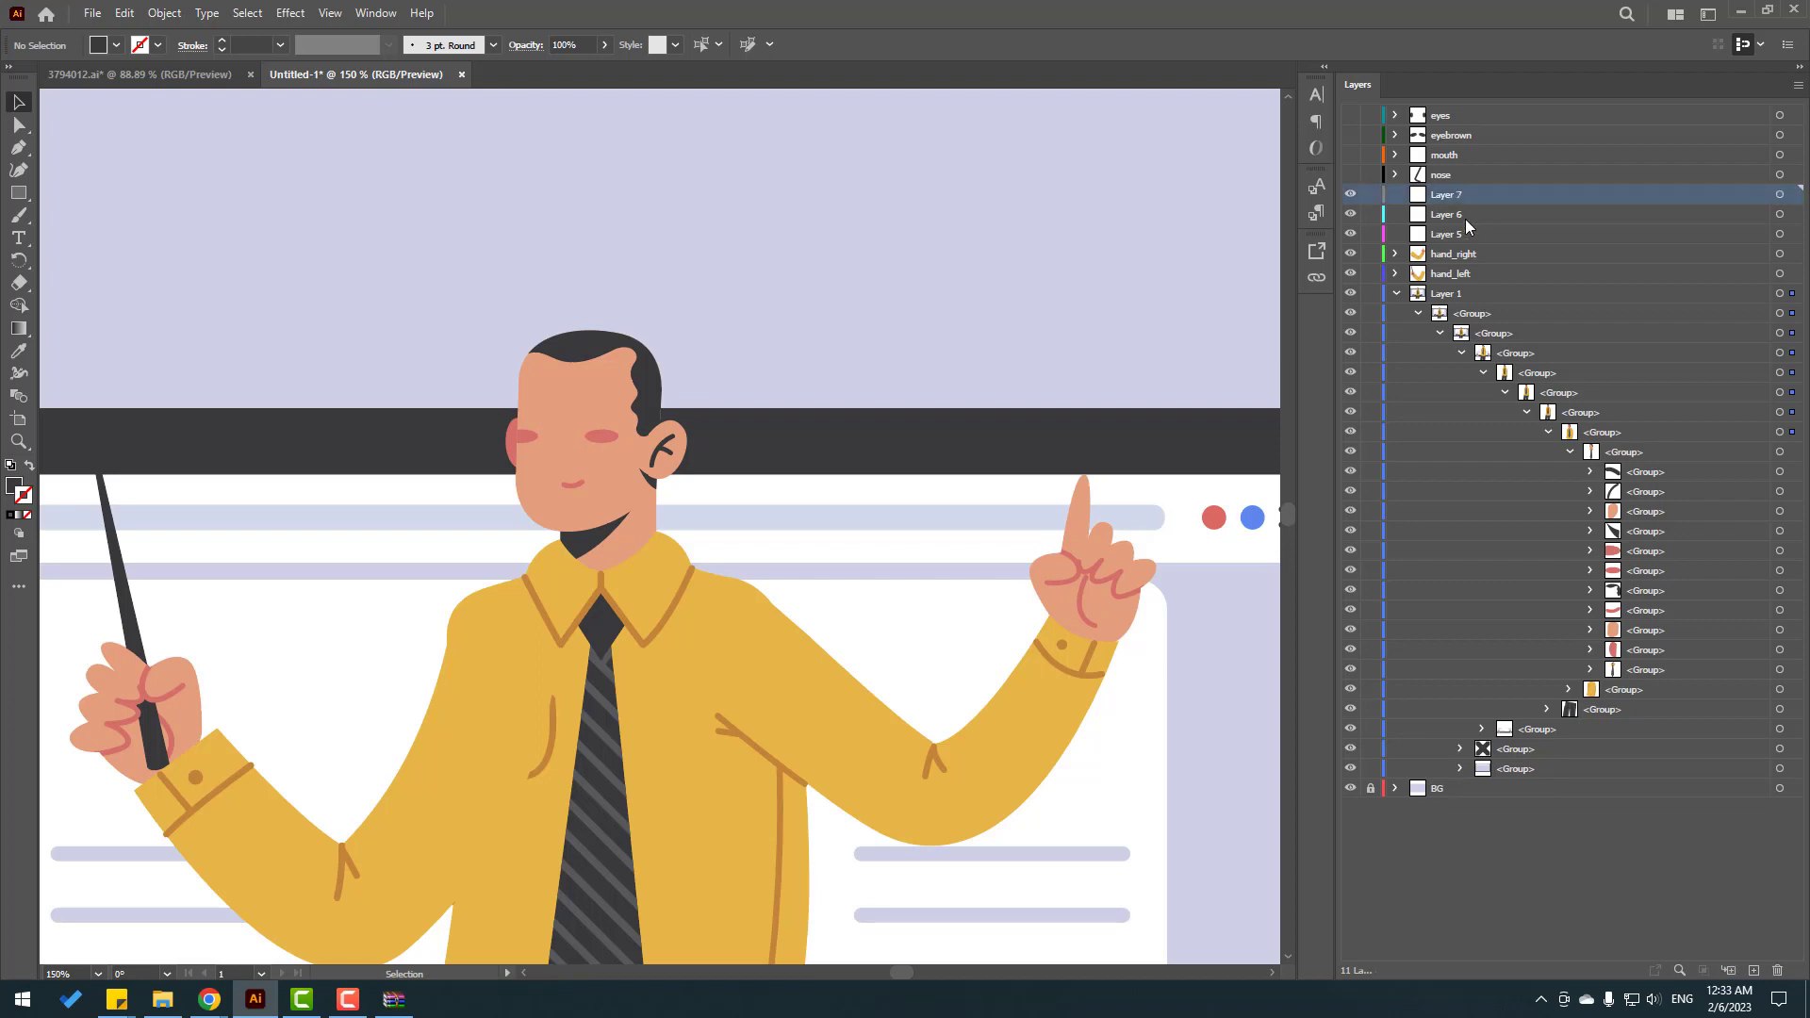
key(ctrl+f)
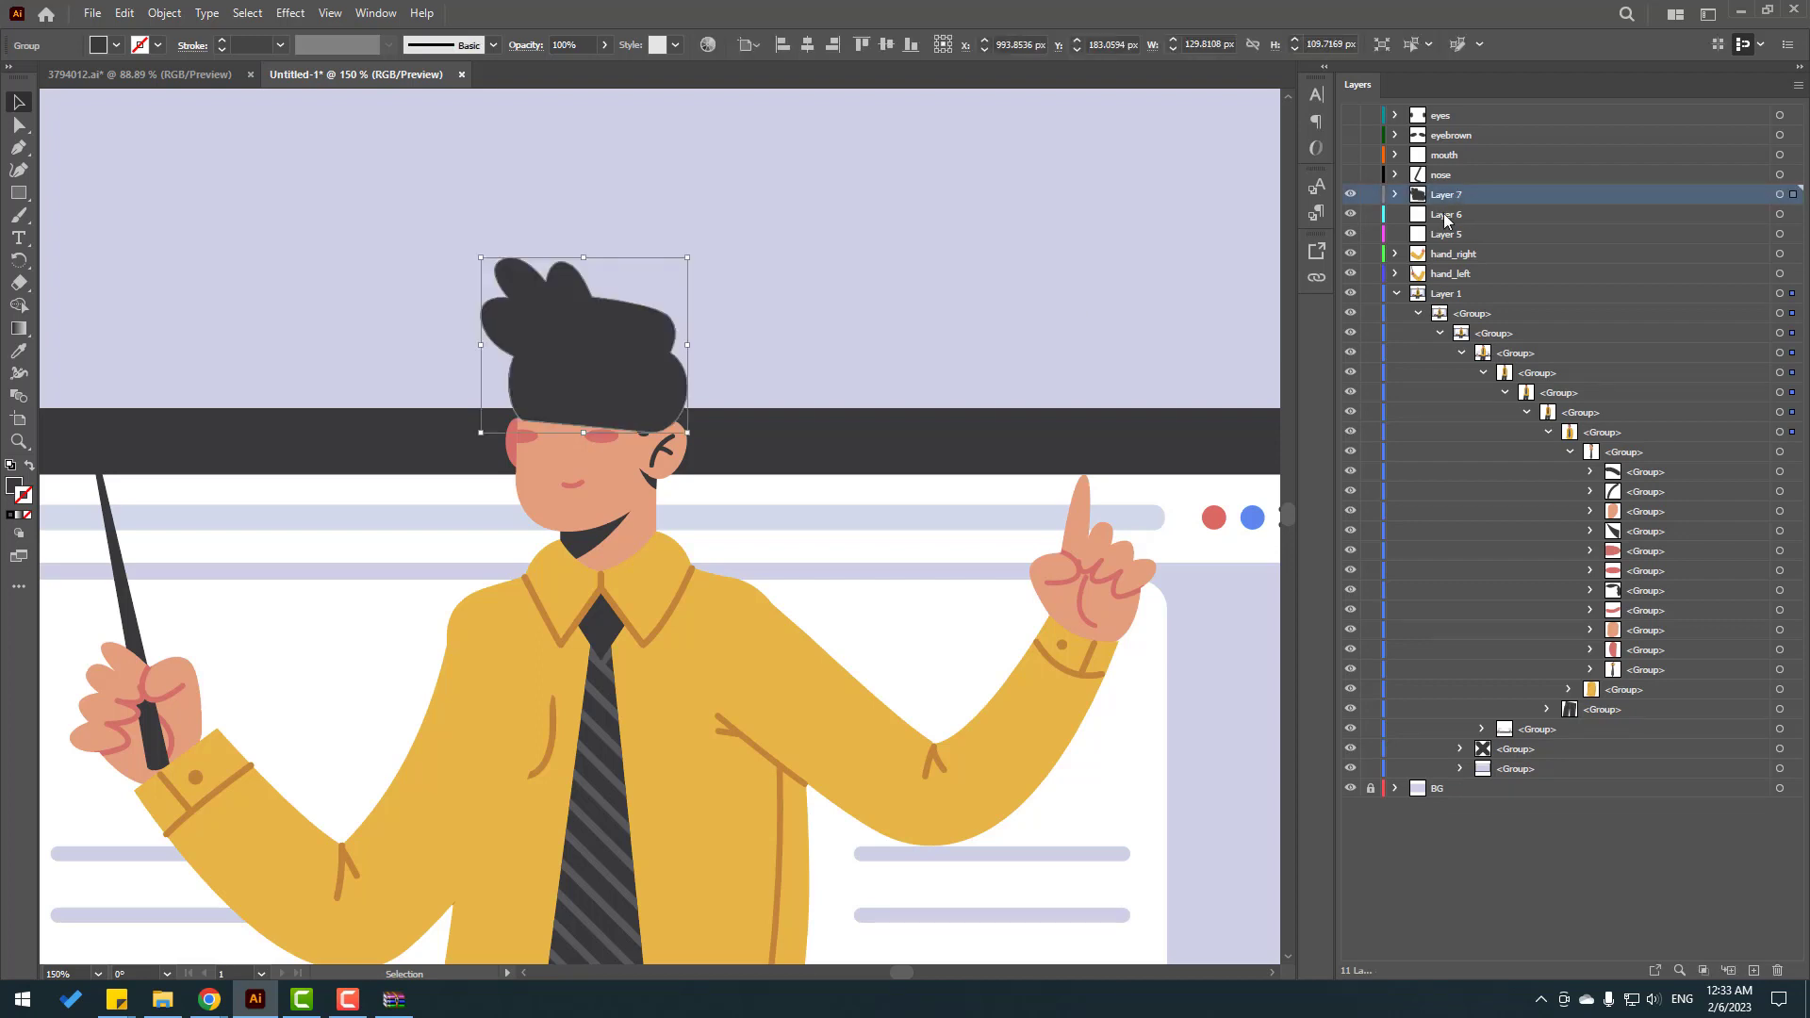
Step: Rename Layer 7 to hair_back and hide it
double_click(1443, 195)
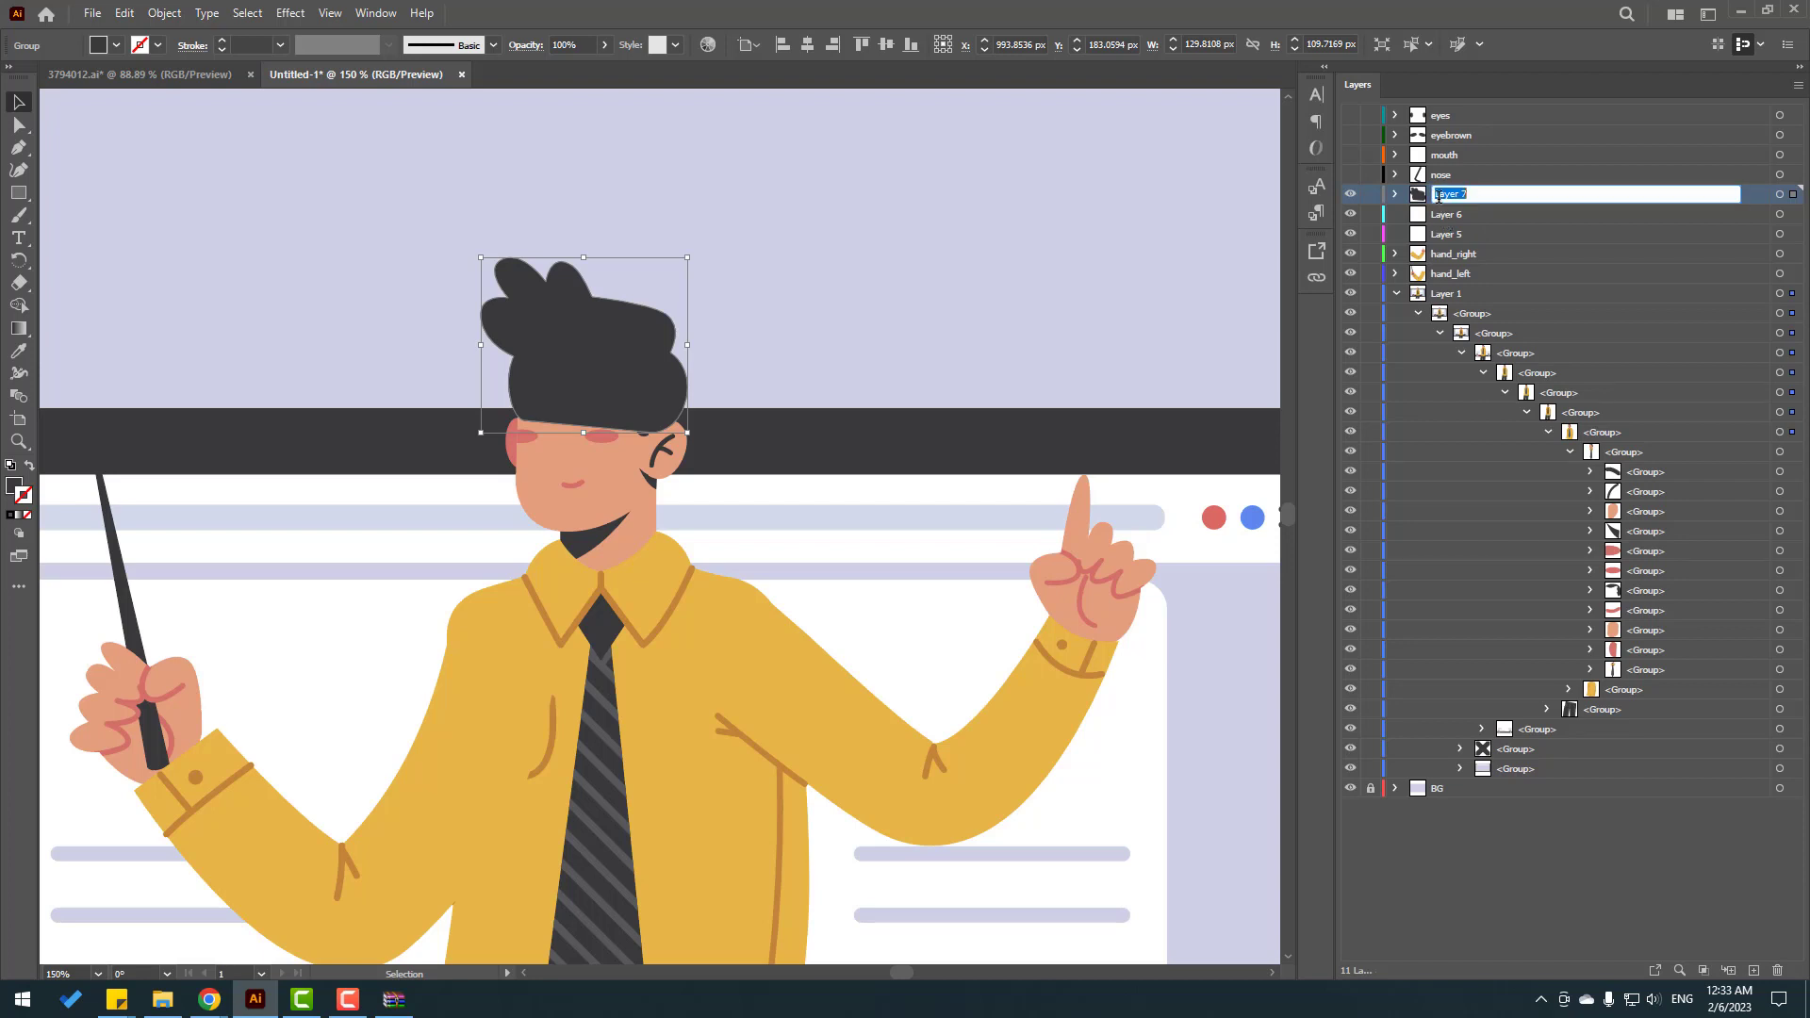
text(hair_back)
key(Return)
click(1349, 194)
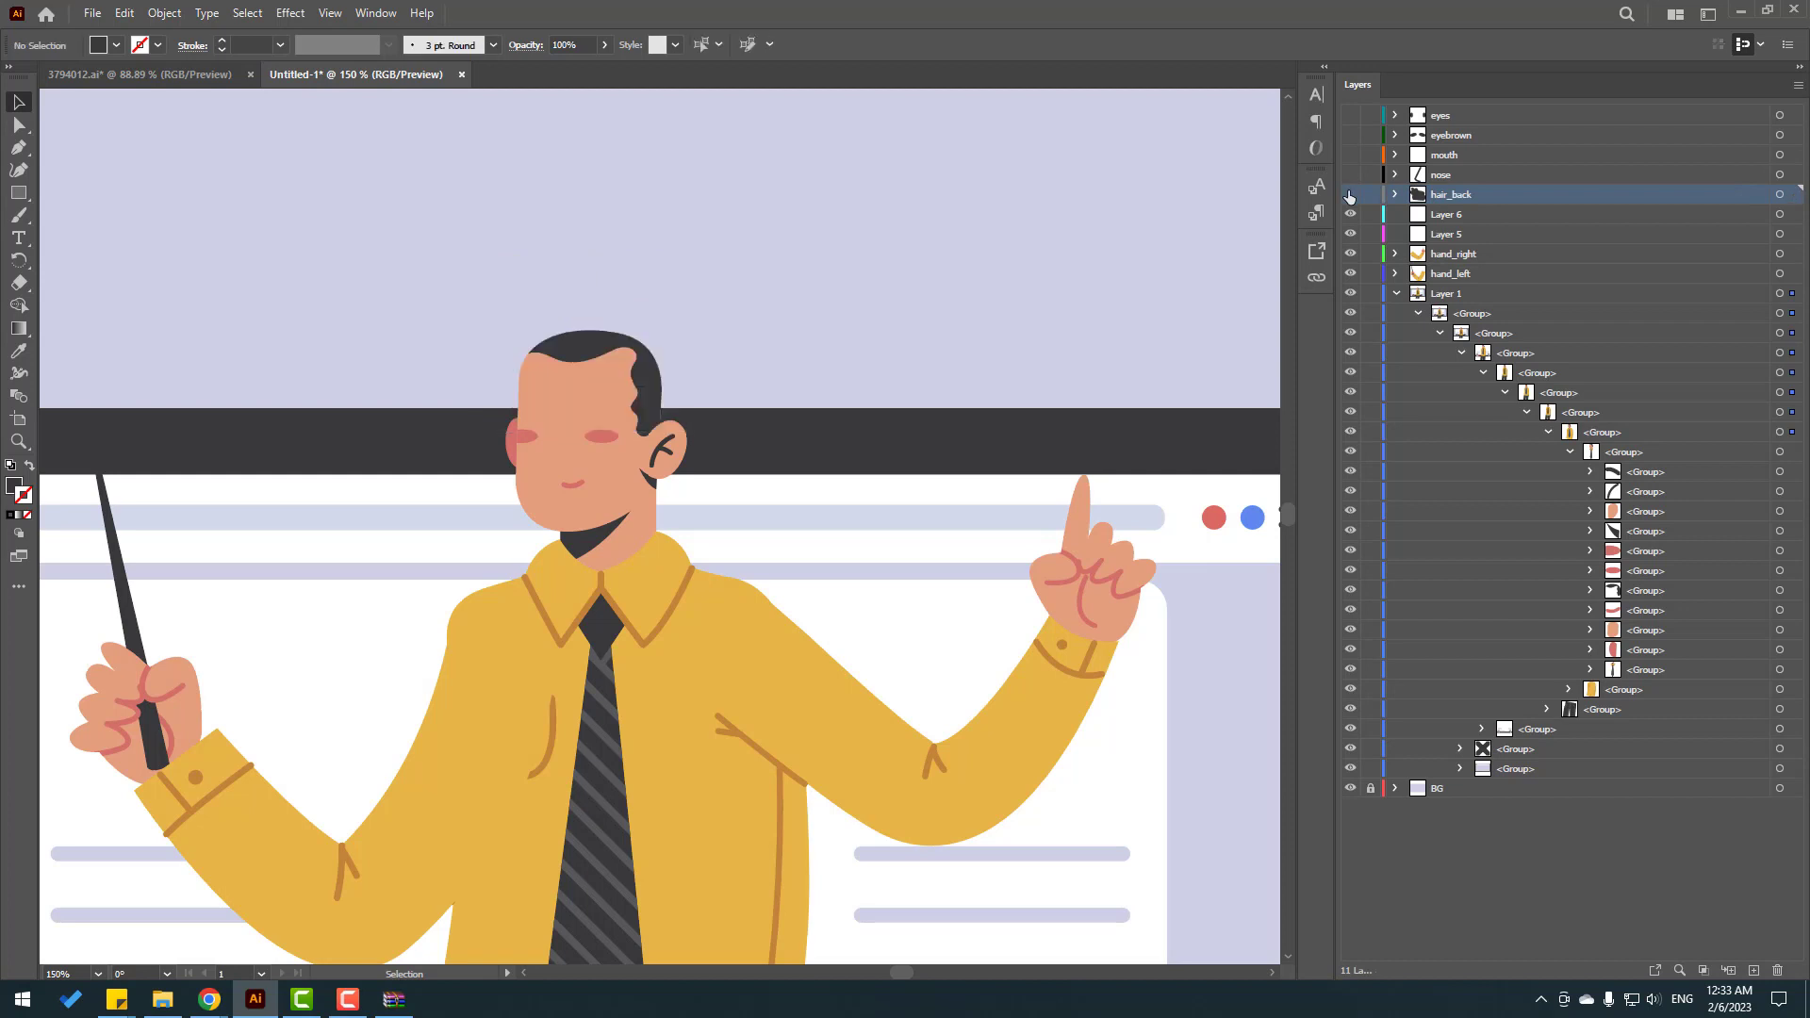
Step: Select the face artwork: both cheeks, the ear, the upper ear stroke and the face shape
key(ctrl+equal)
key(ctrl+equal)
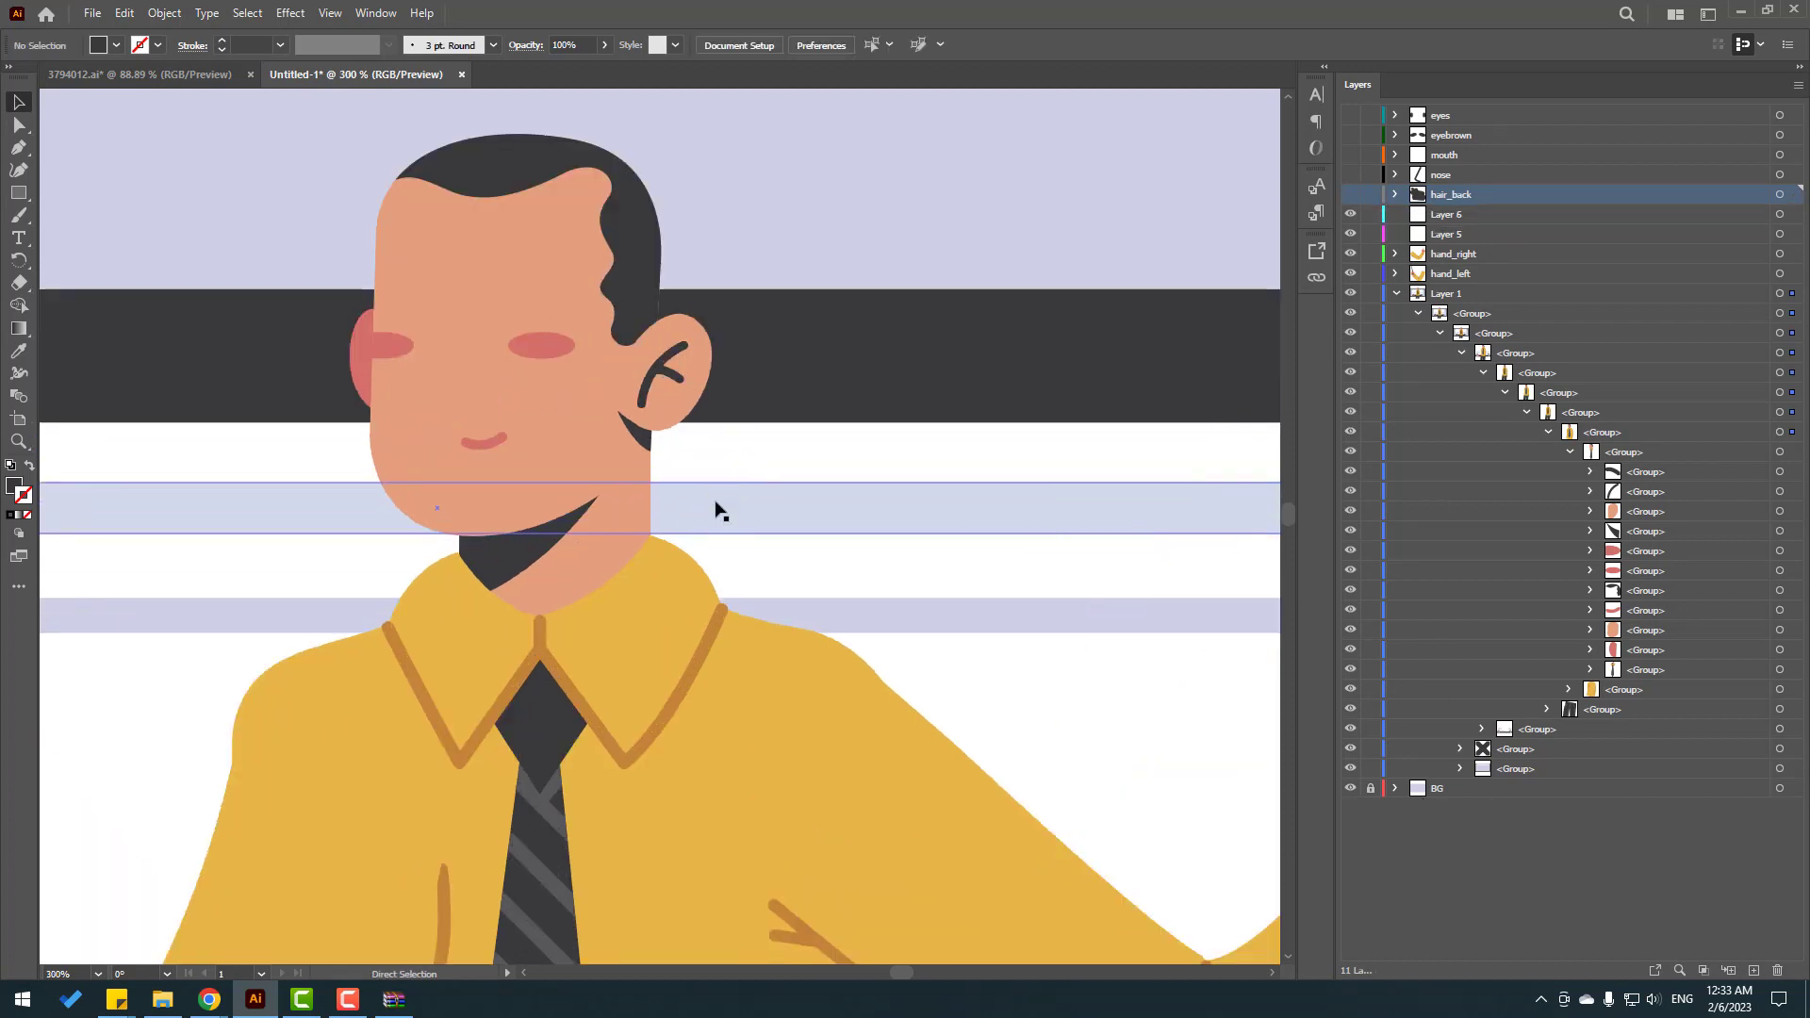
key(ctrl+equal)
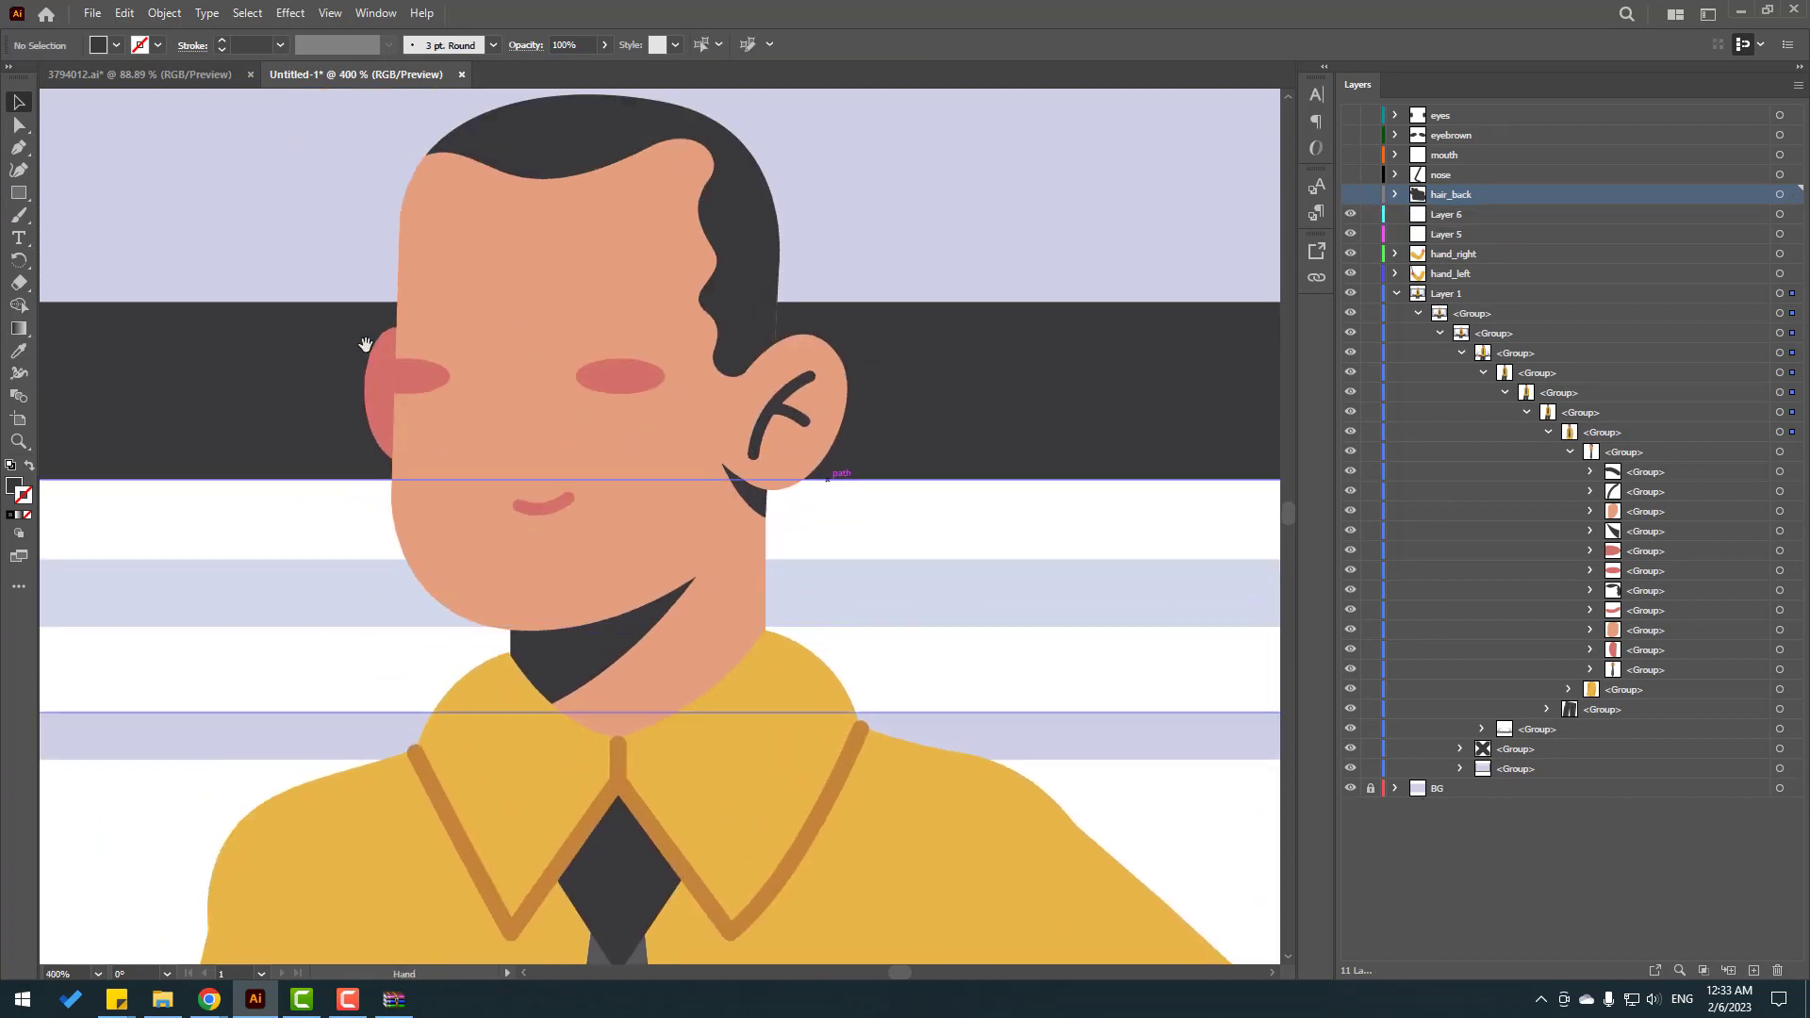
scroll(424, 320, up, 2)
scroll(377, 339, left, 2)
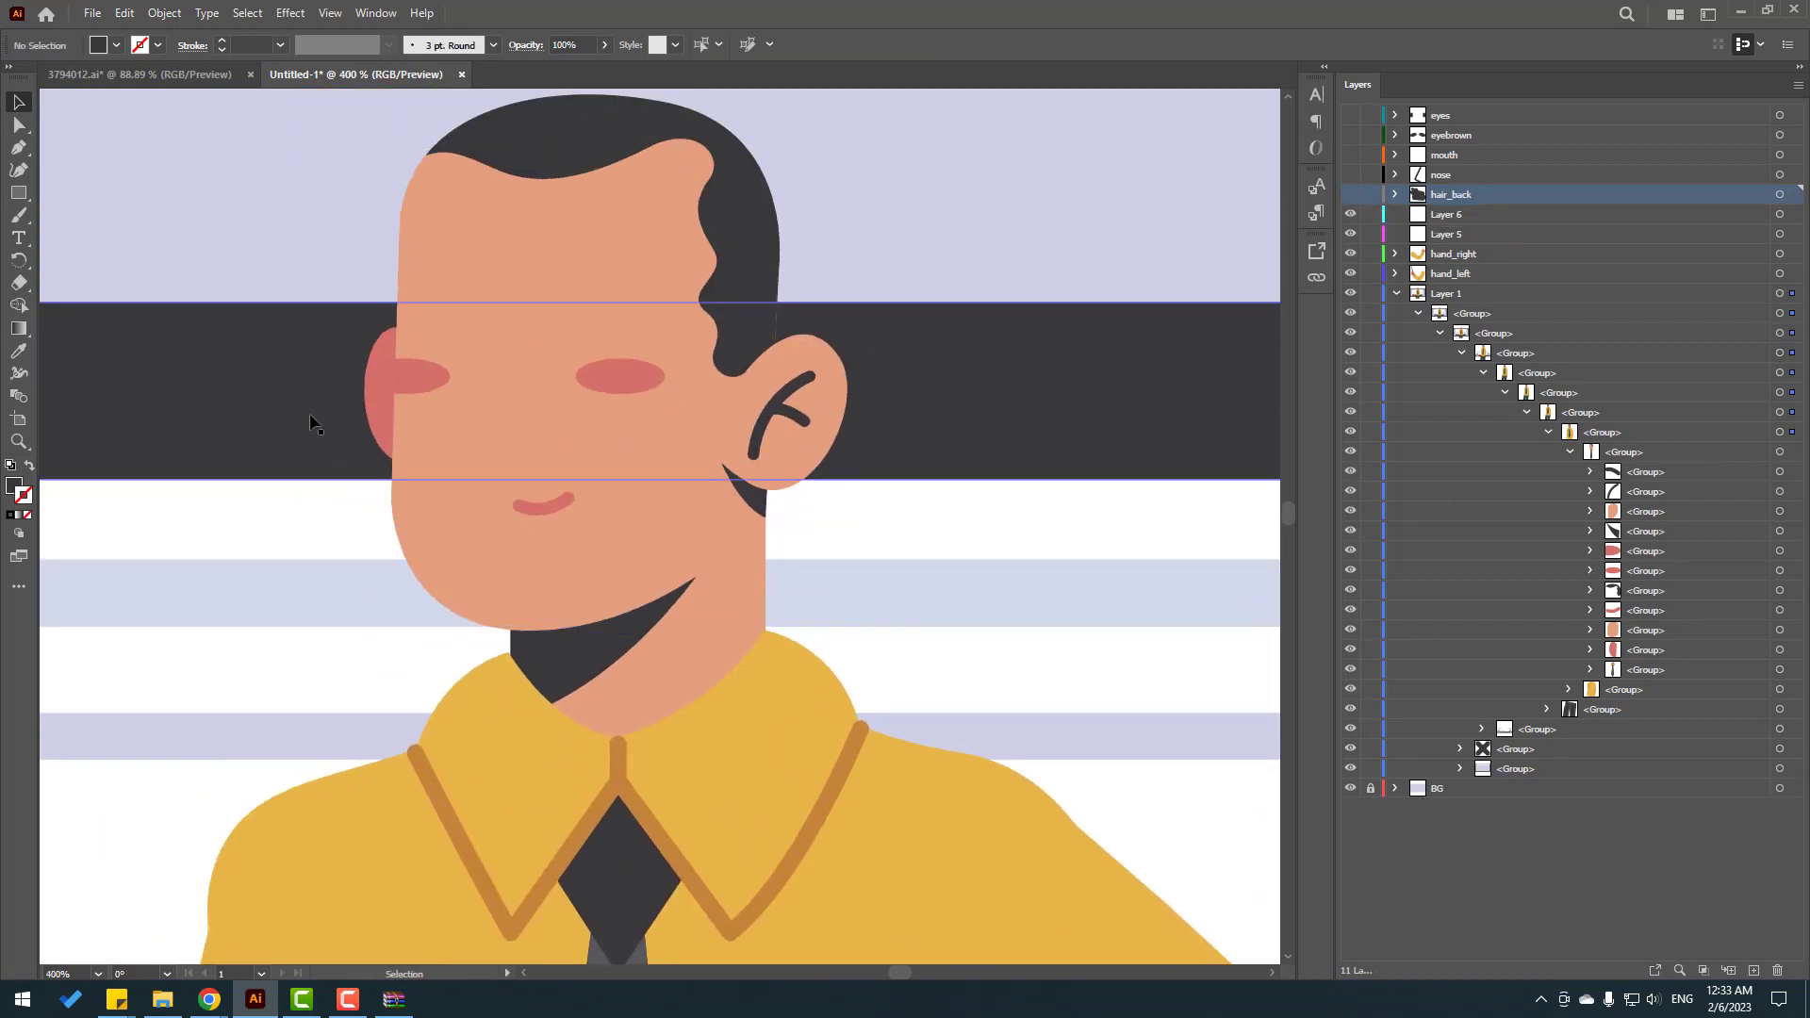
click(376, 368)
shift+click(622, 377)
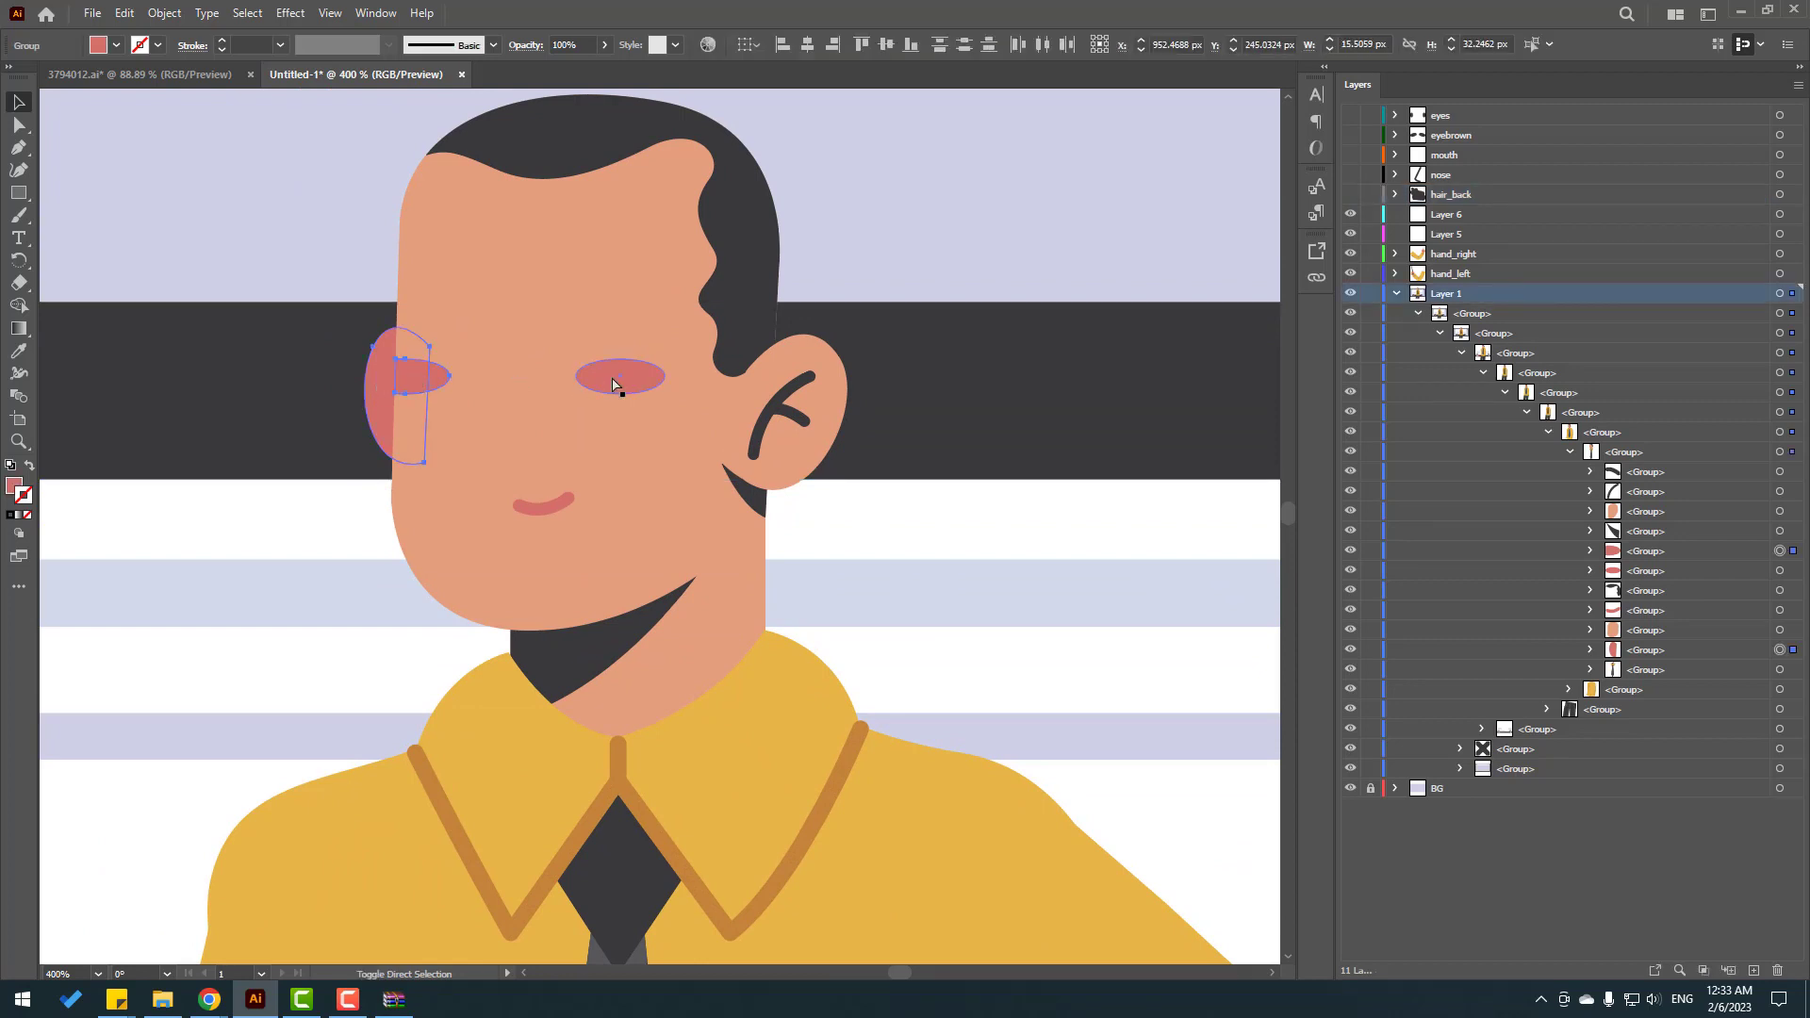
shift+click(757, 398)
key(ctrl+plus)
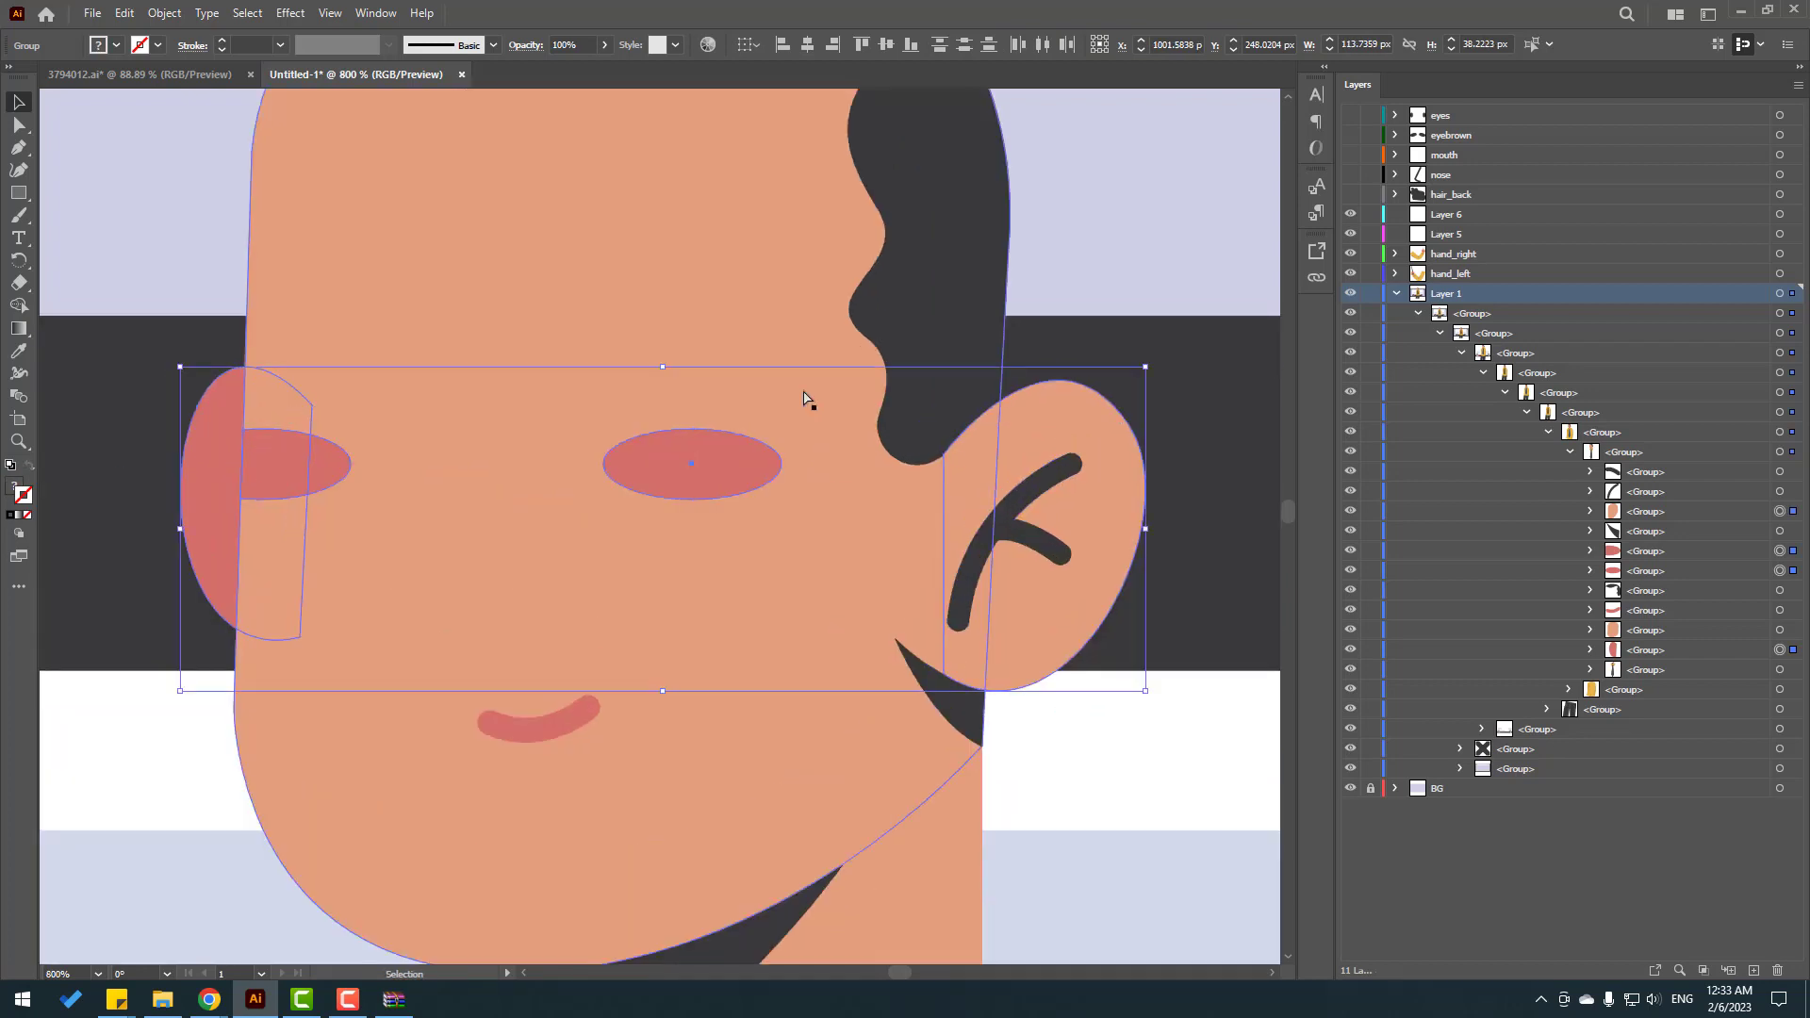
key(ctrl)
ctrl+shift+click(1014, 510)
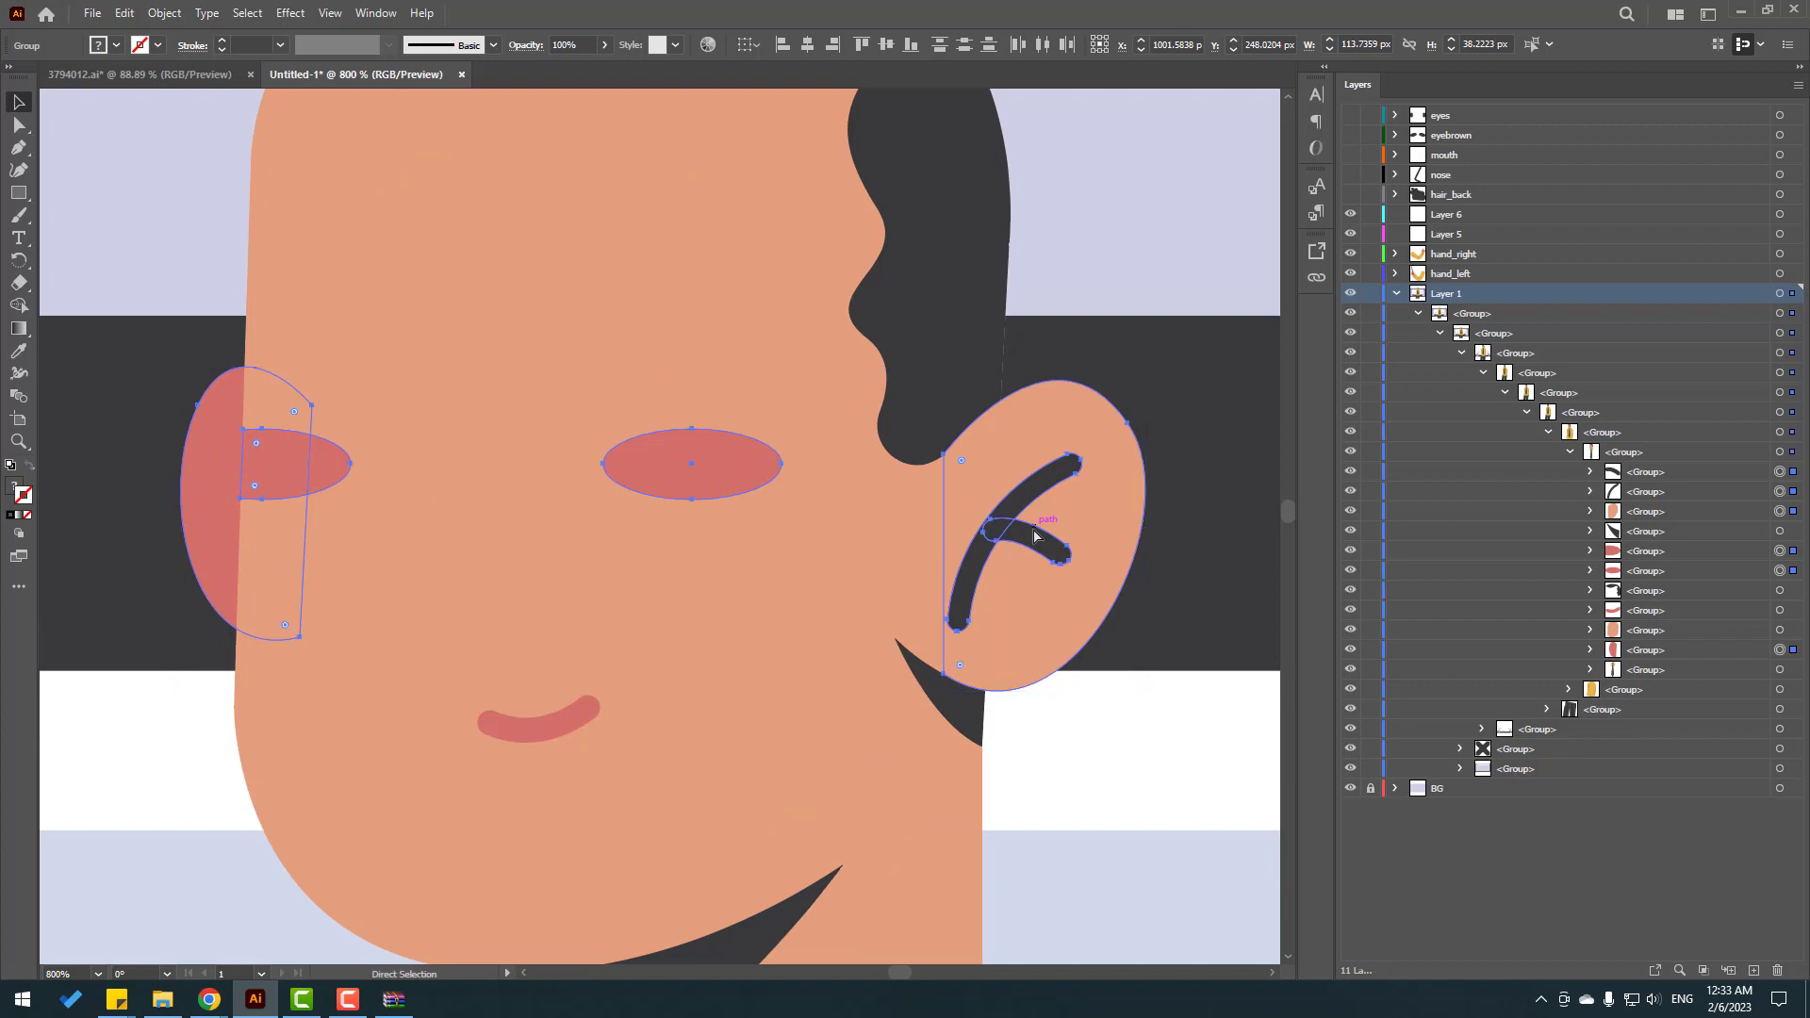
key(ctrl+minus)
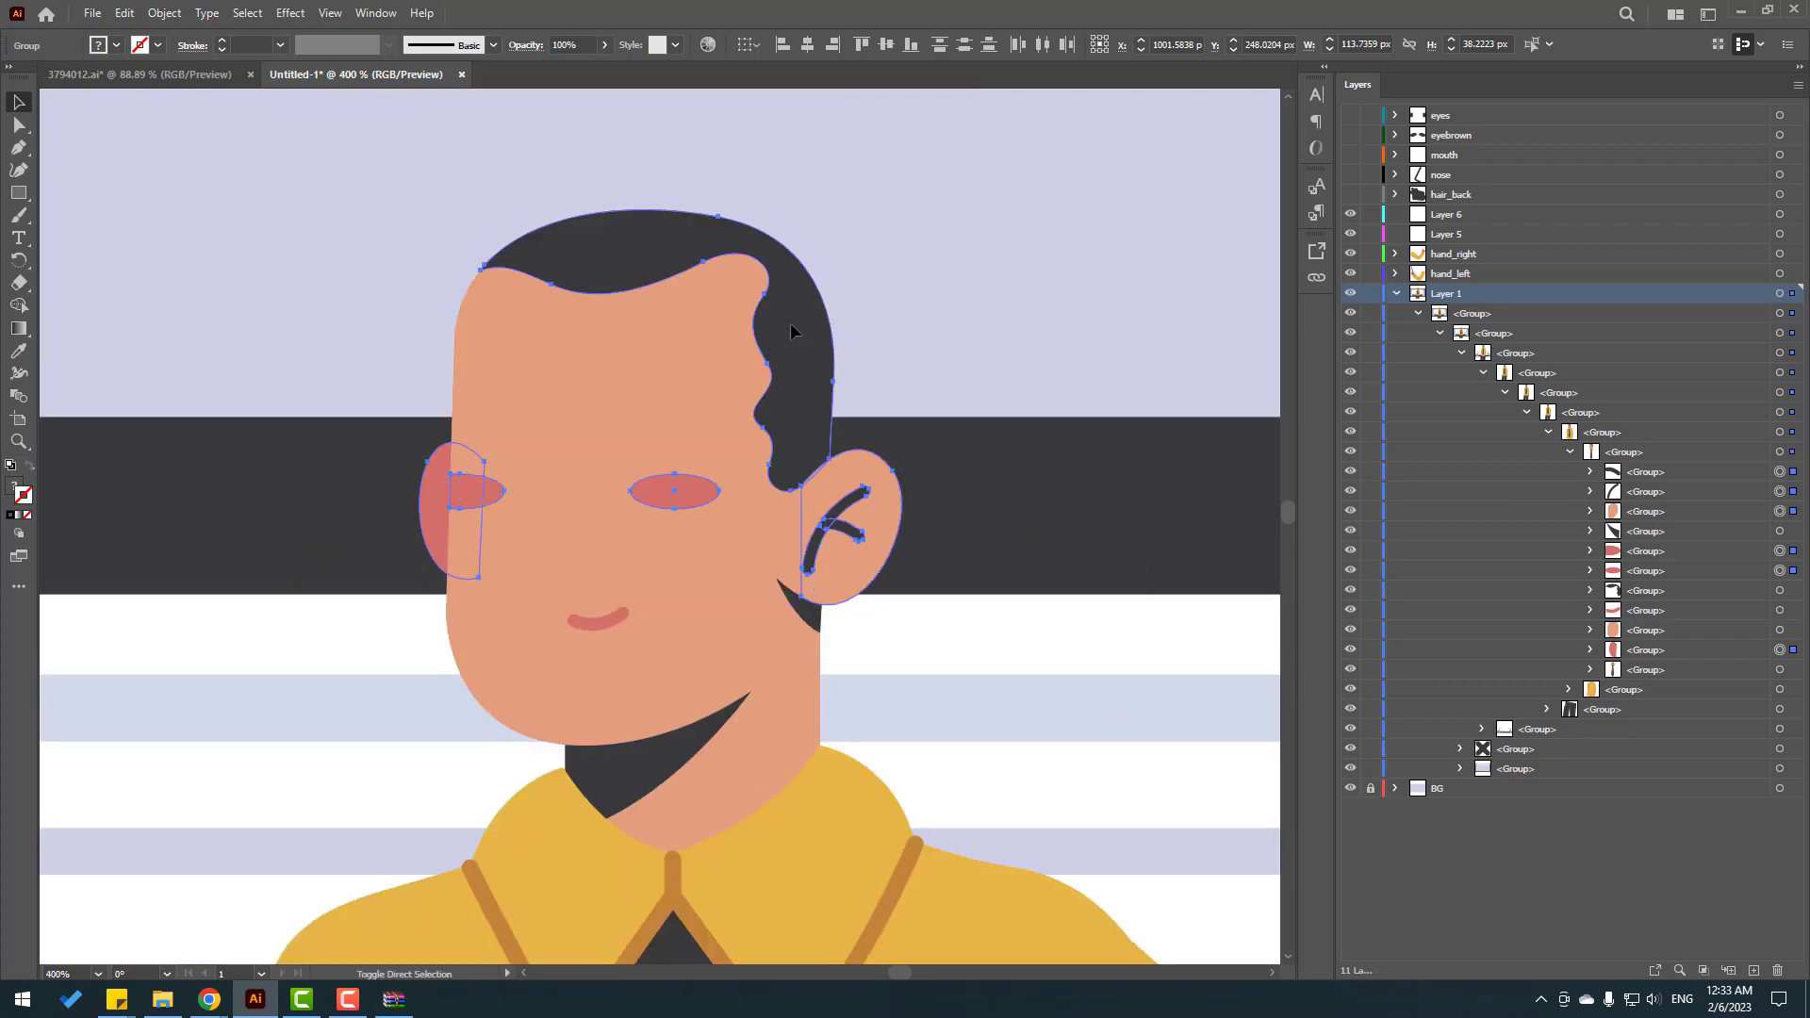
ctrl+shift+click(520, 695)
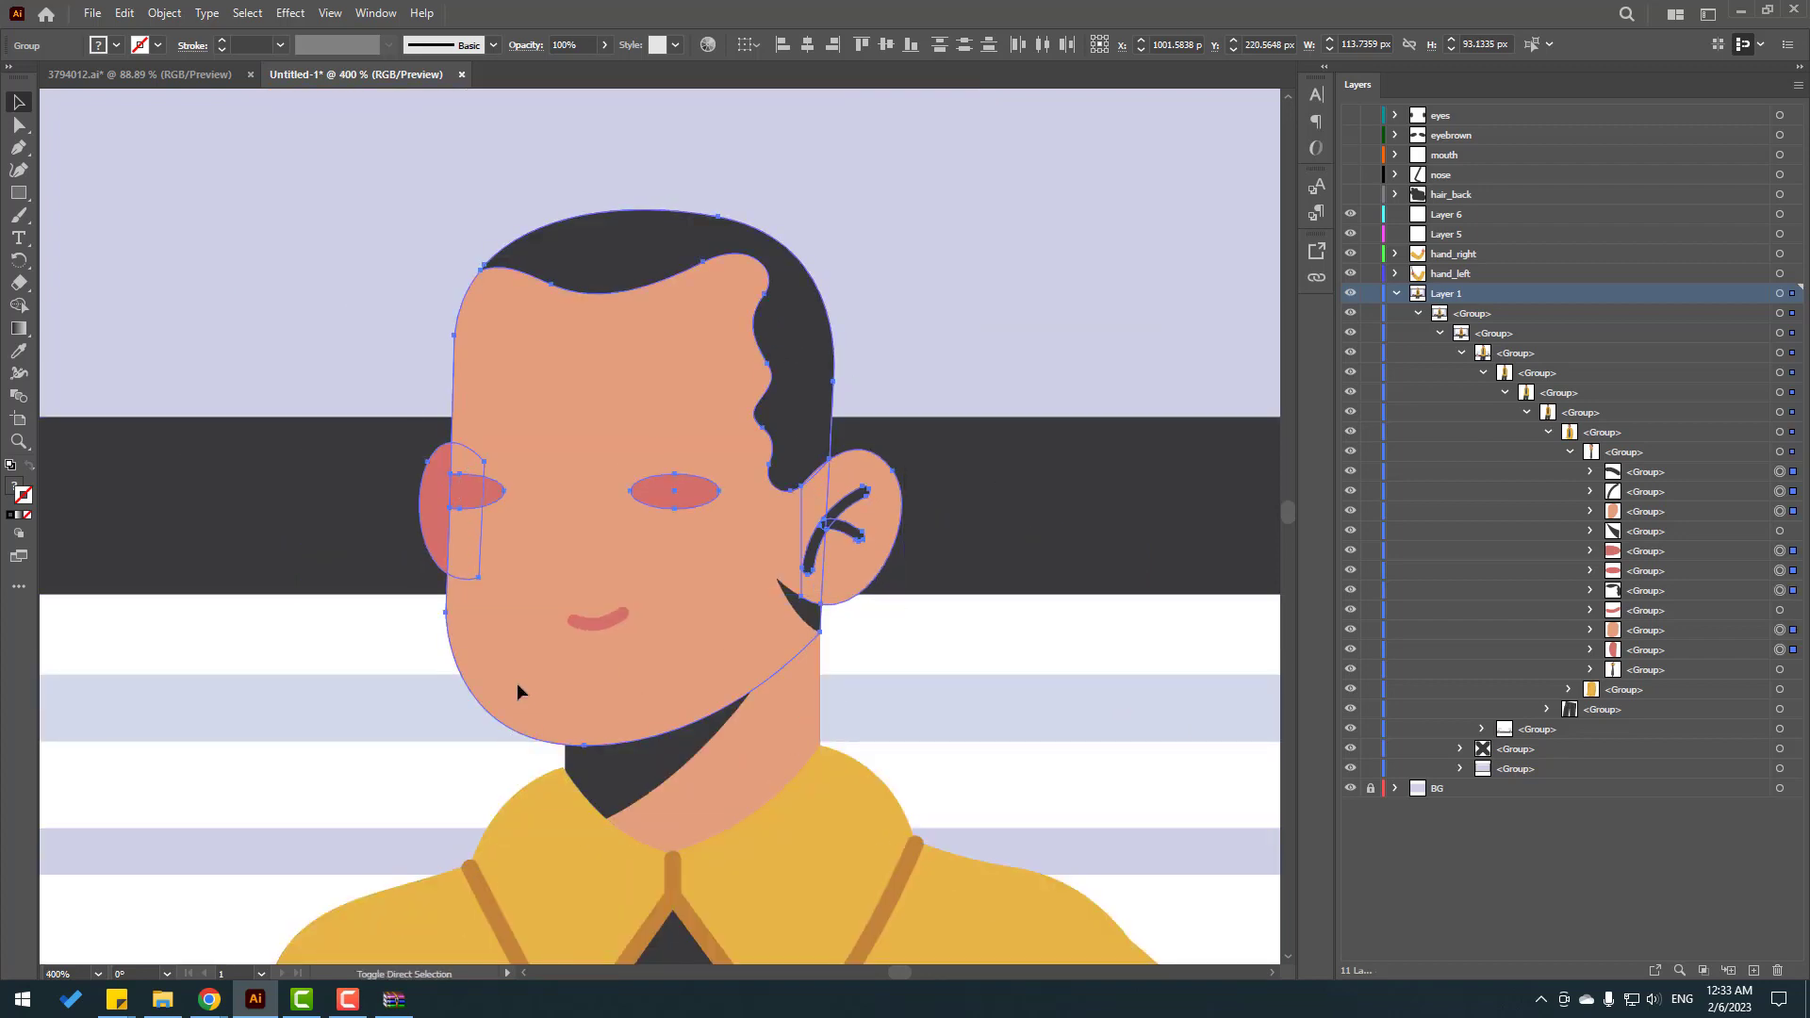
key(ctrl+plus)
key(ctrl+plus)
key(ctrl+plus)
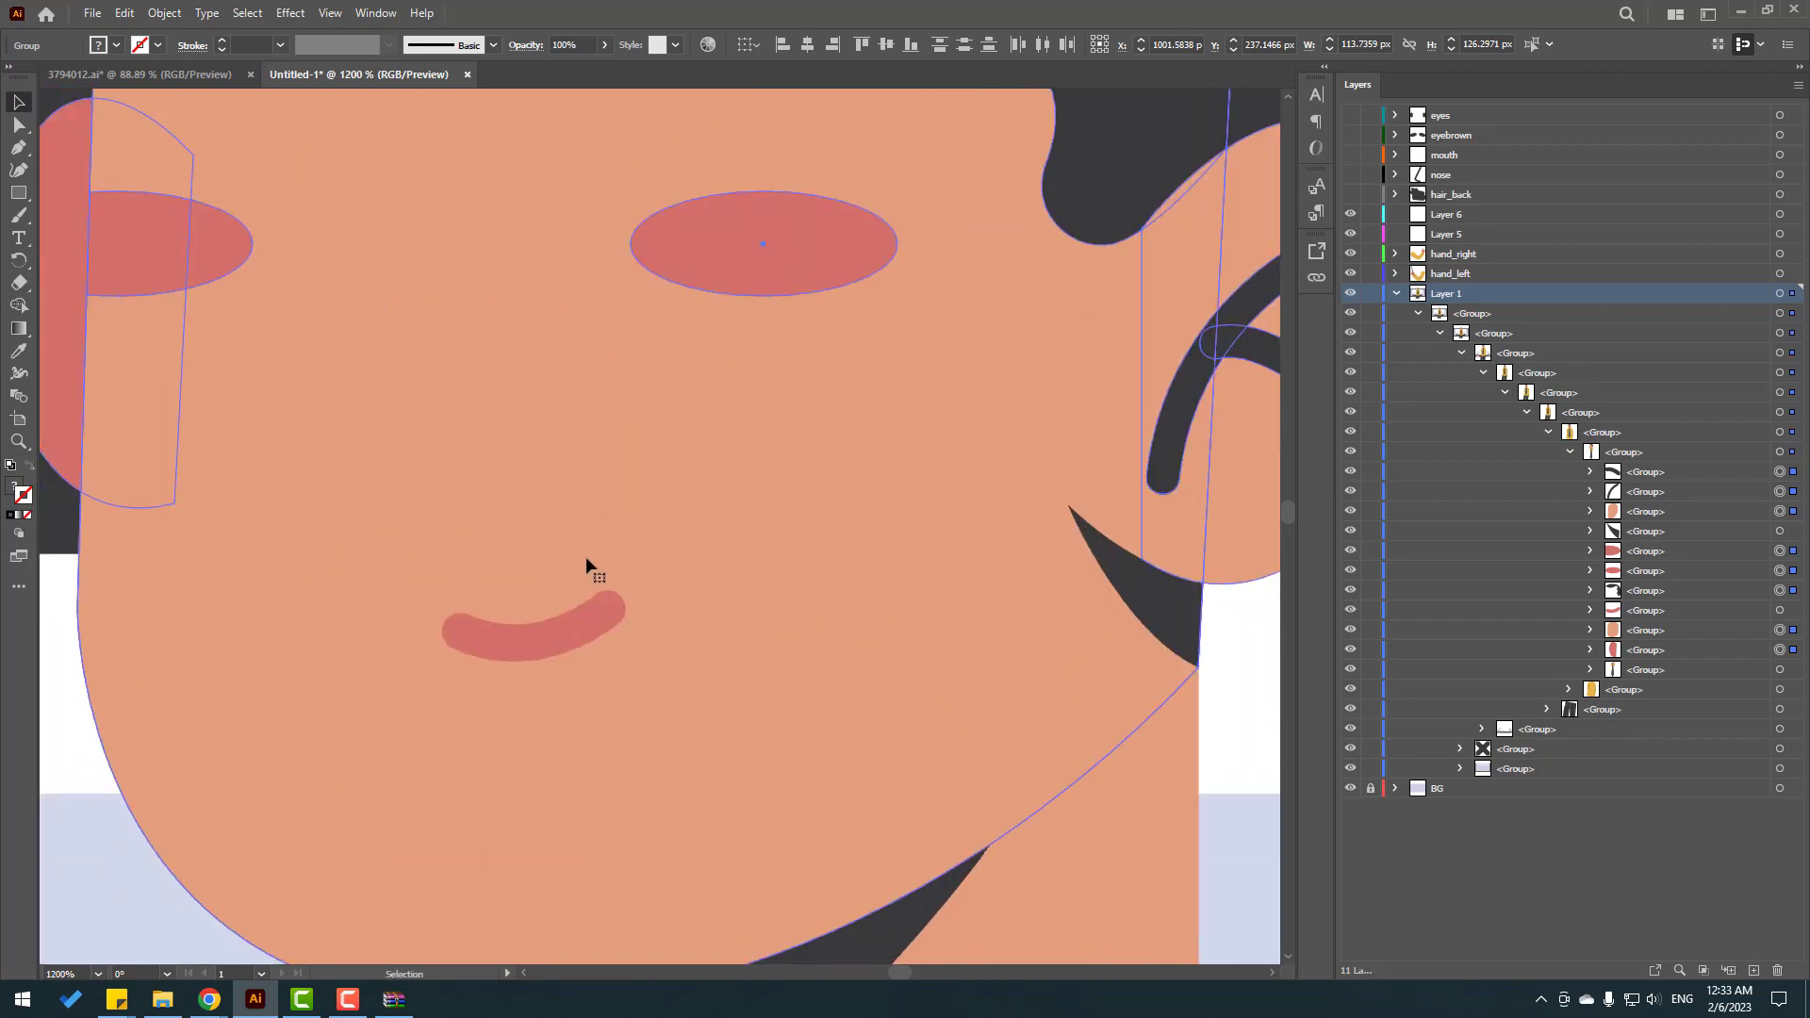
key(ctrl)
key(ctrl+minus)
key(ctrl+minus)
key(ctrl+minus)
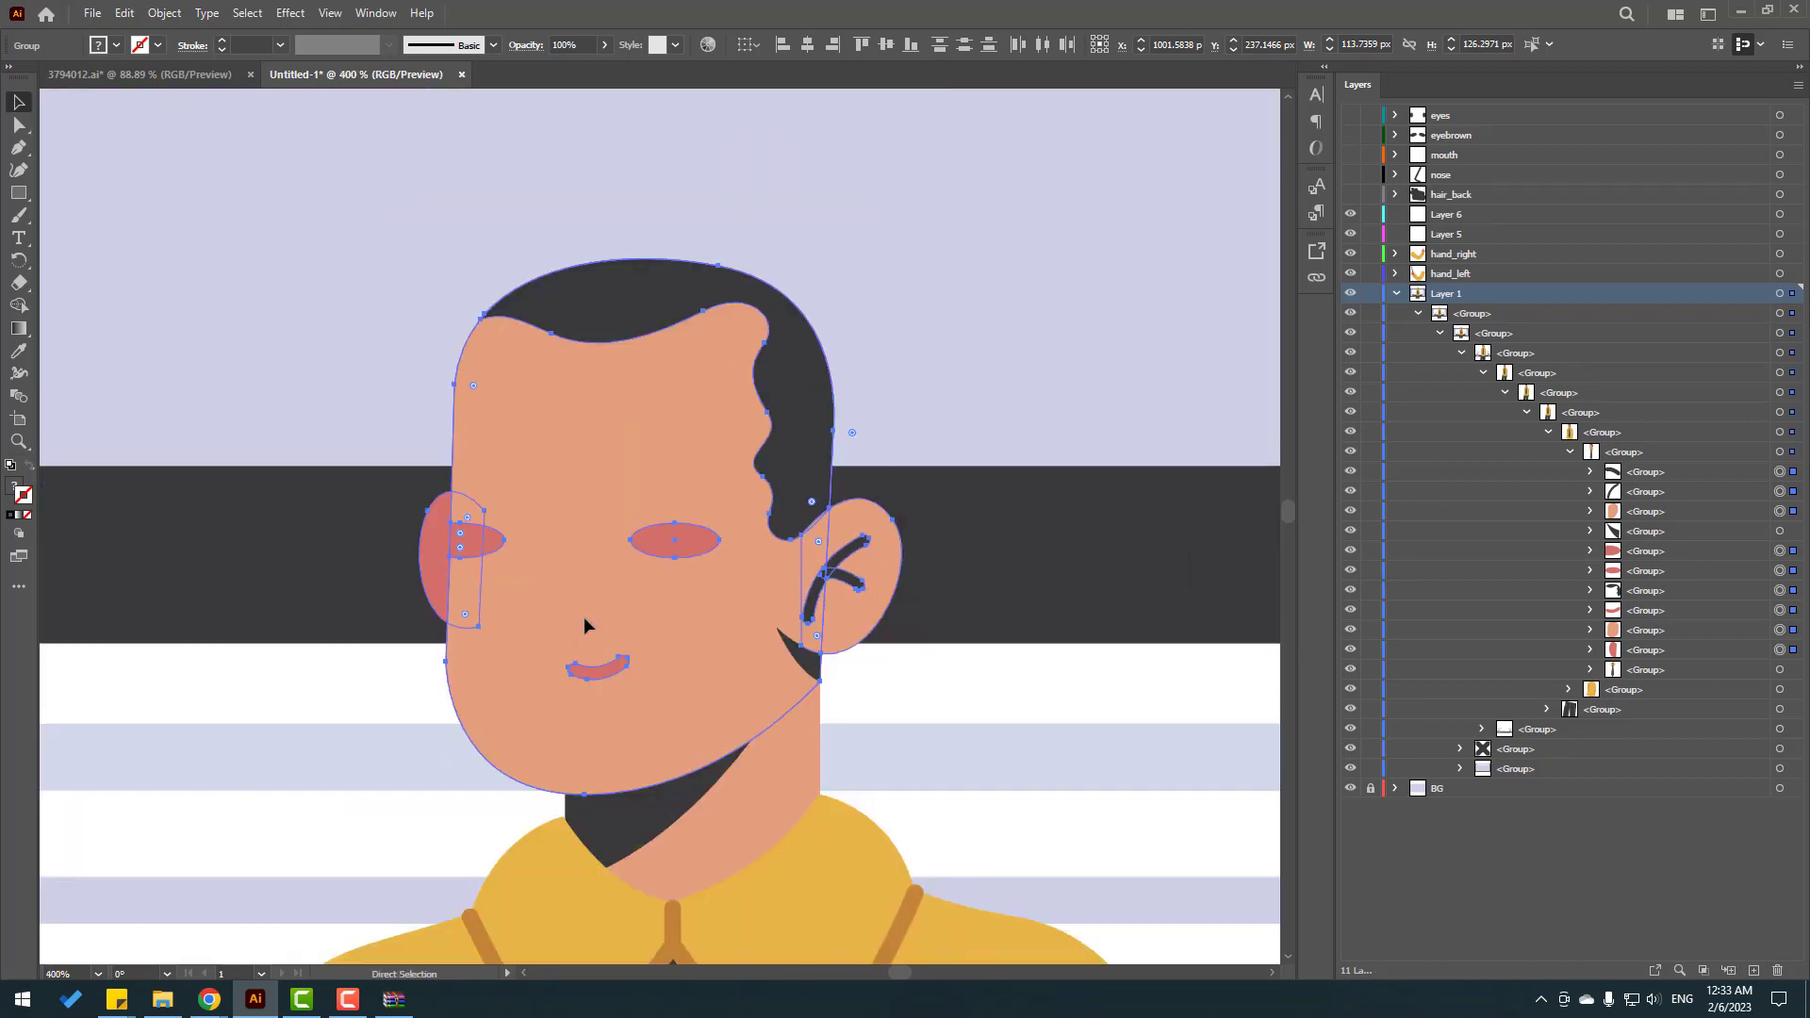
key(ctrl)
key(ctrl+minus)
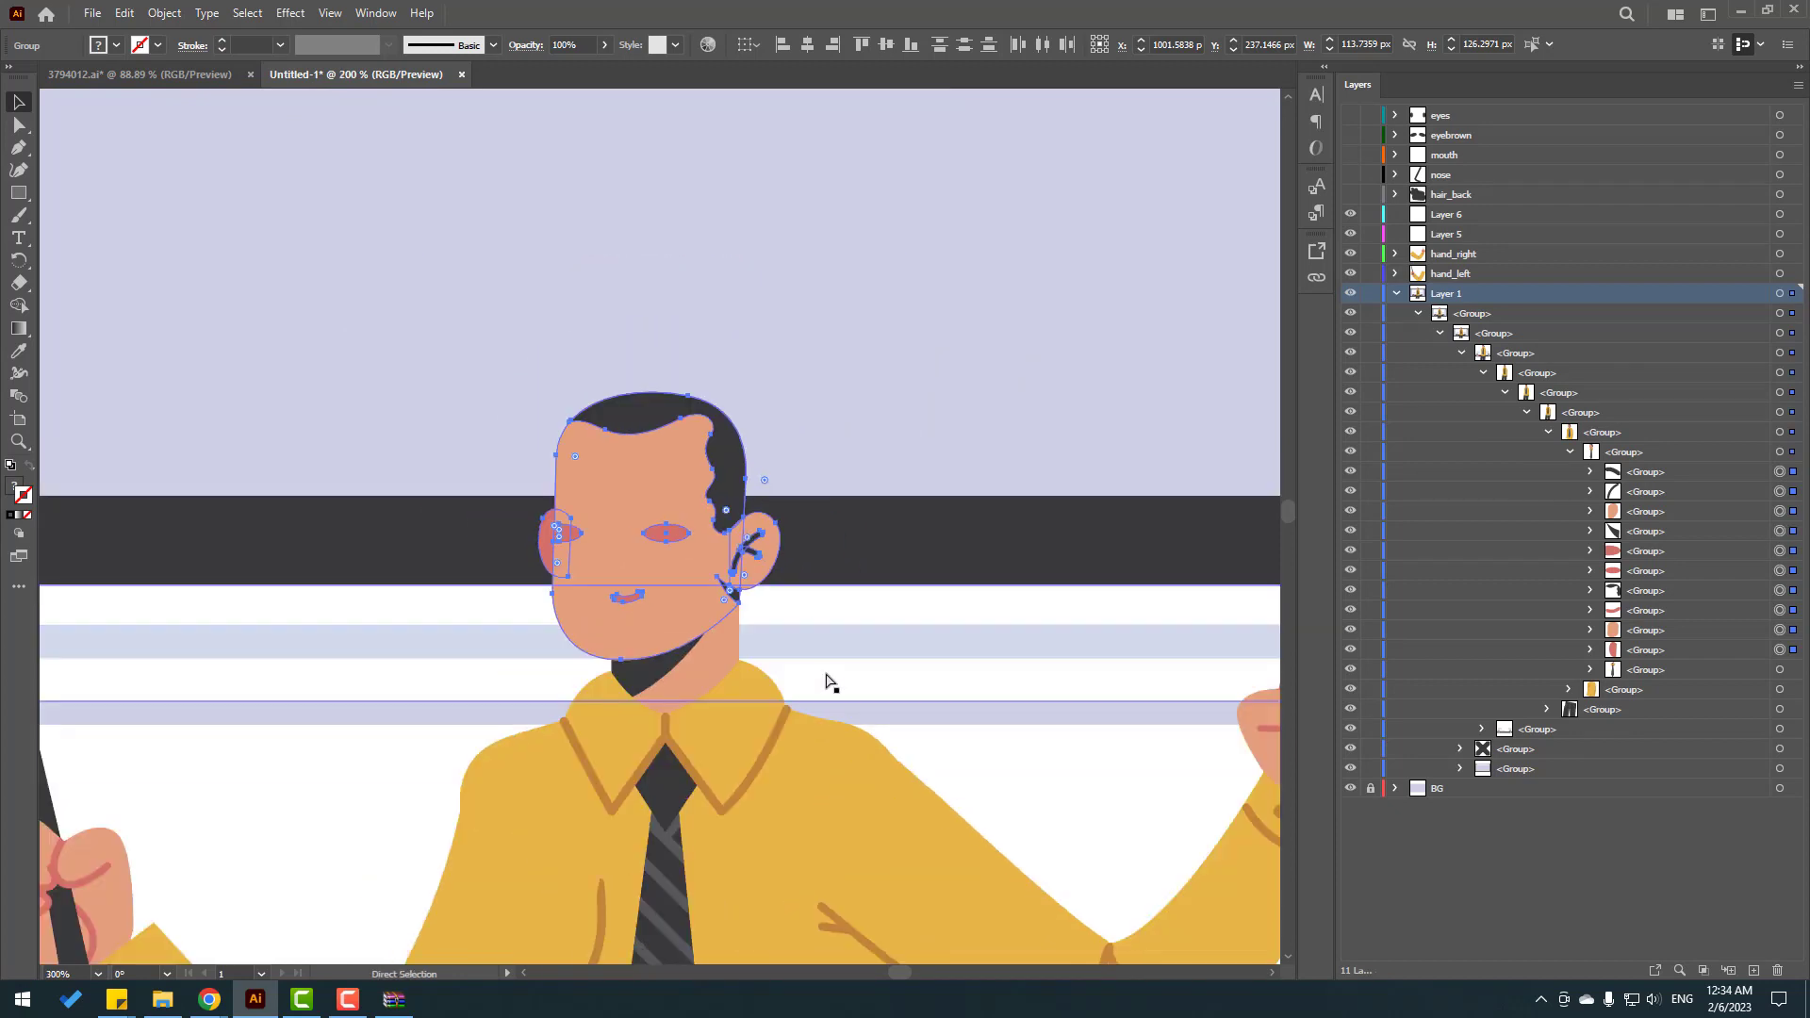
Step: Cut the face artwork from Layer 1 and paste it in place into Layer 6
key(Delete)
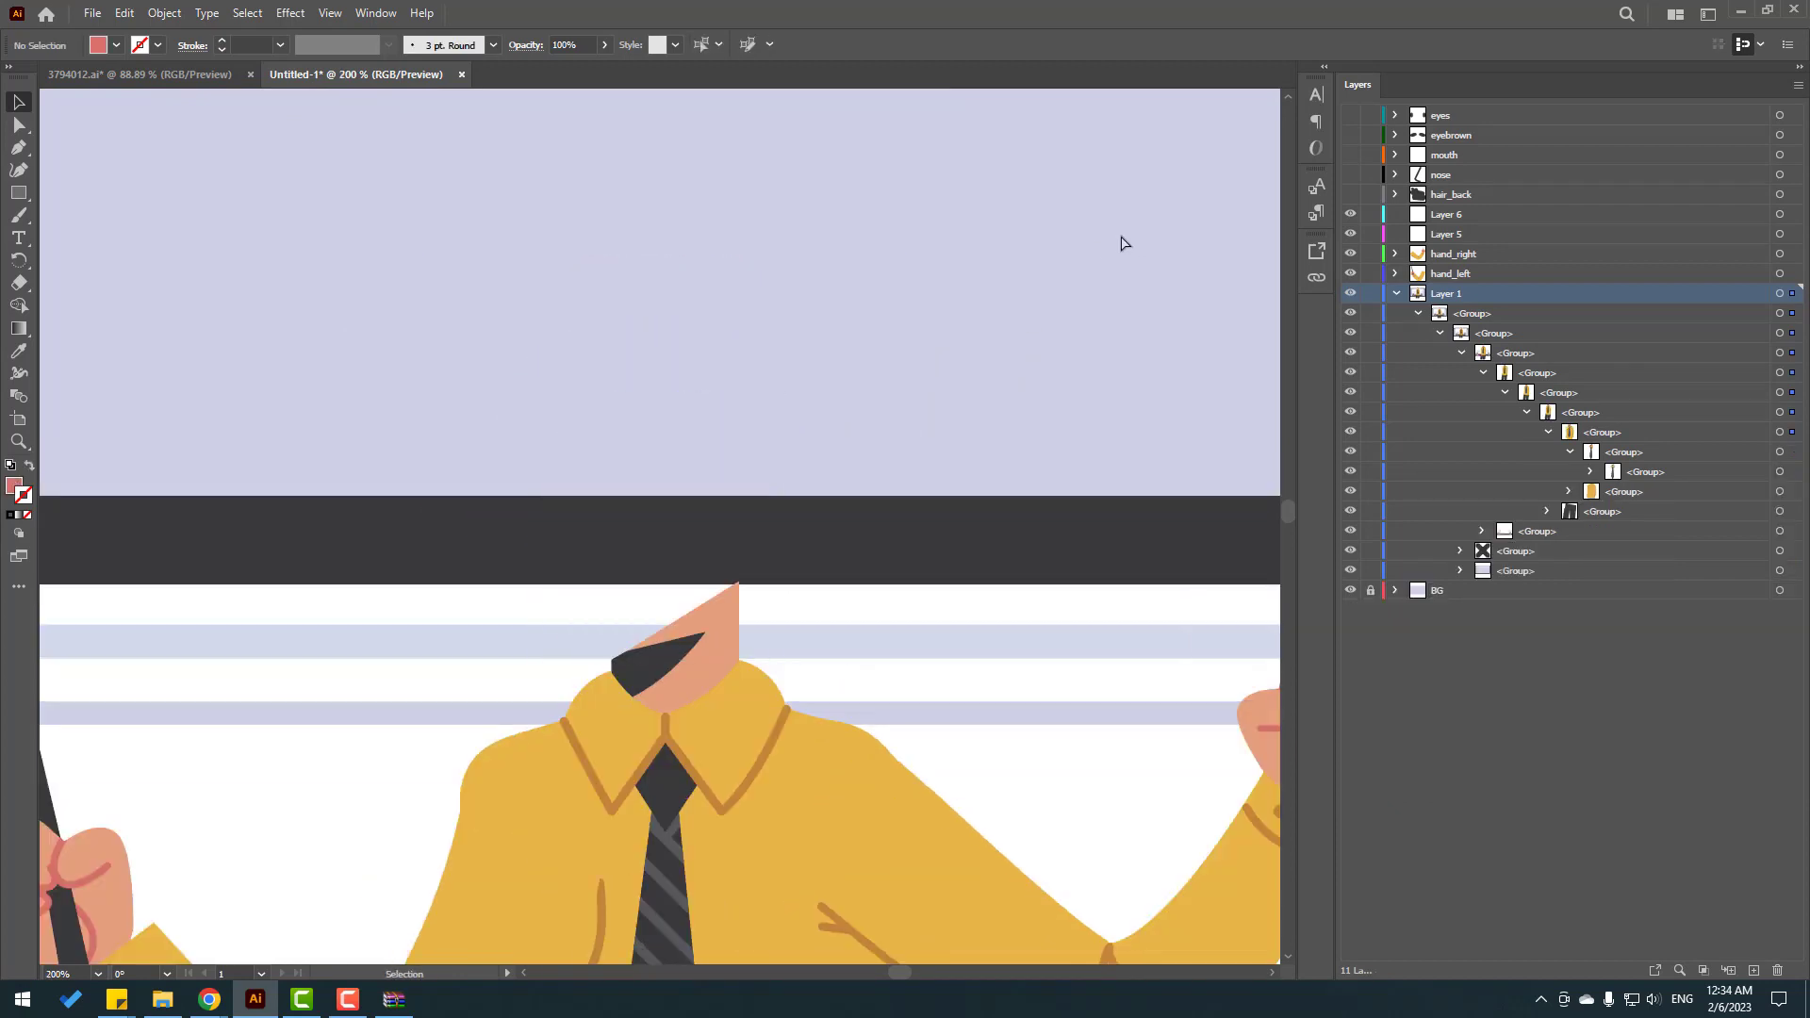
click(1450, 217)
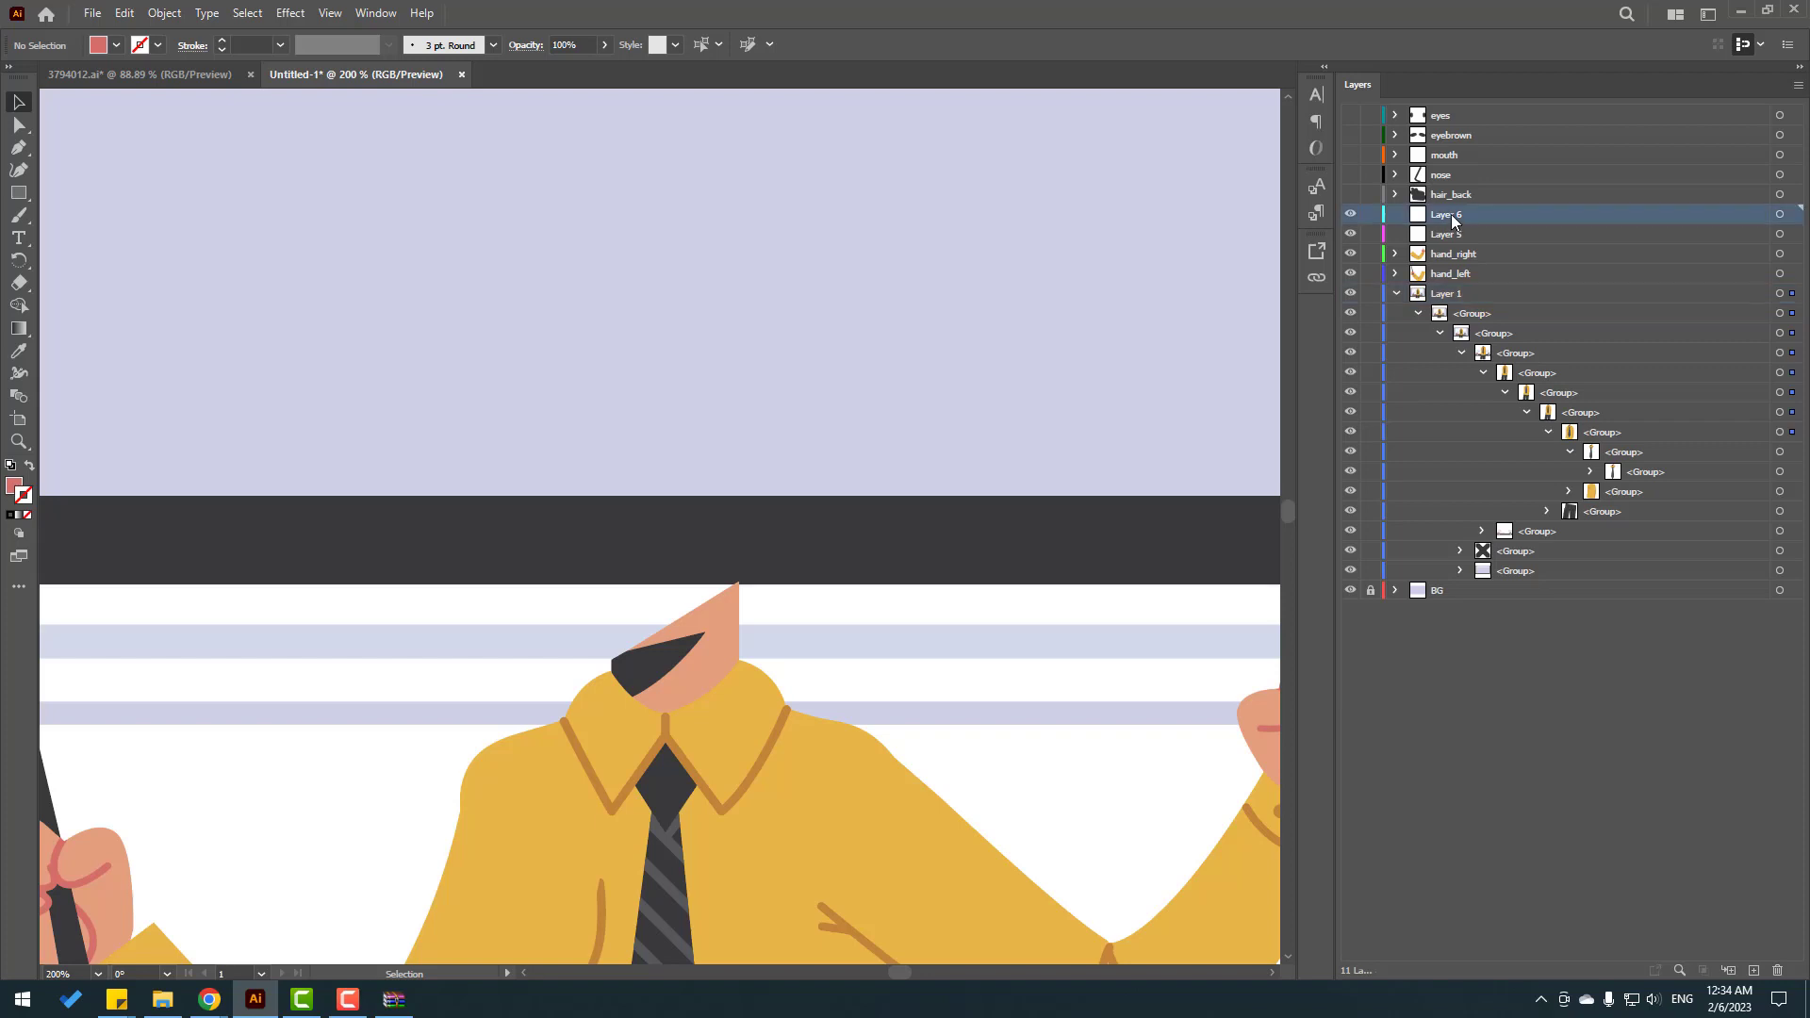
key(ctrl+f)
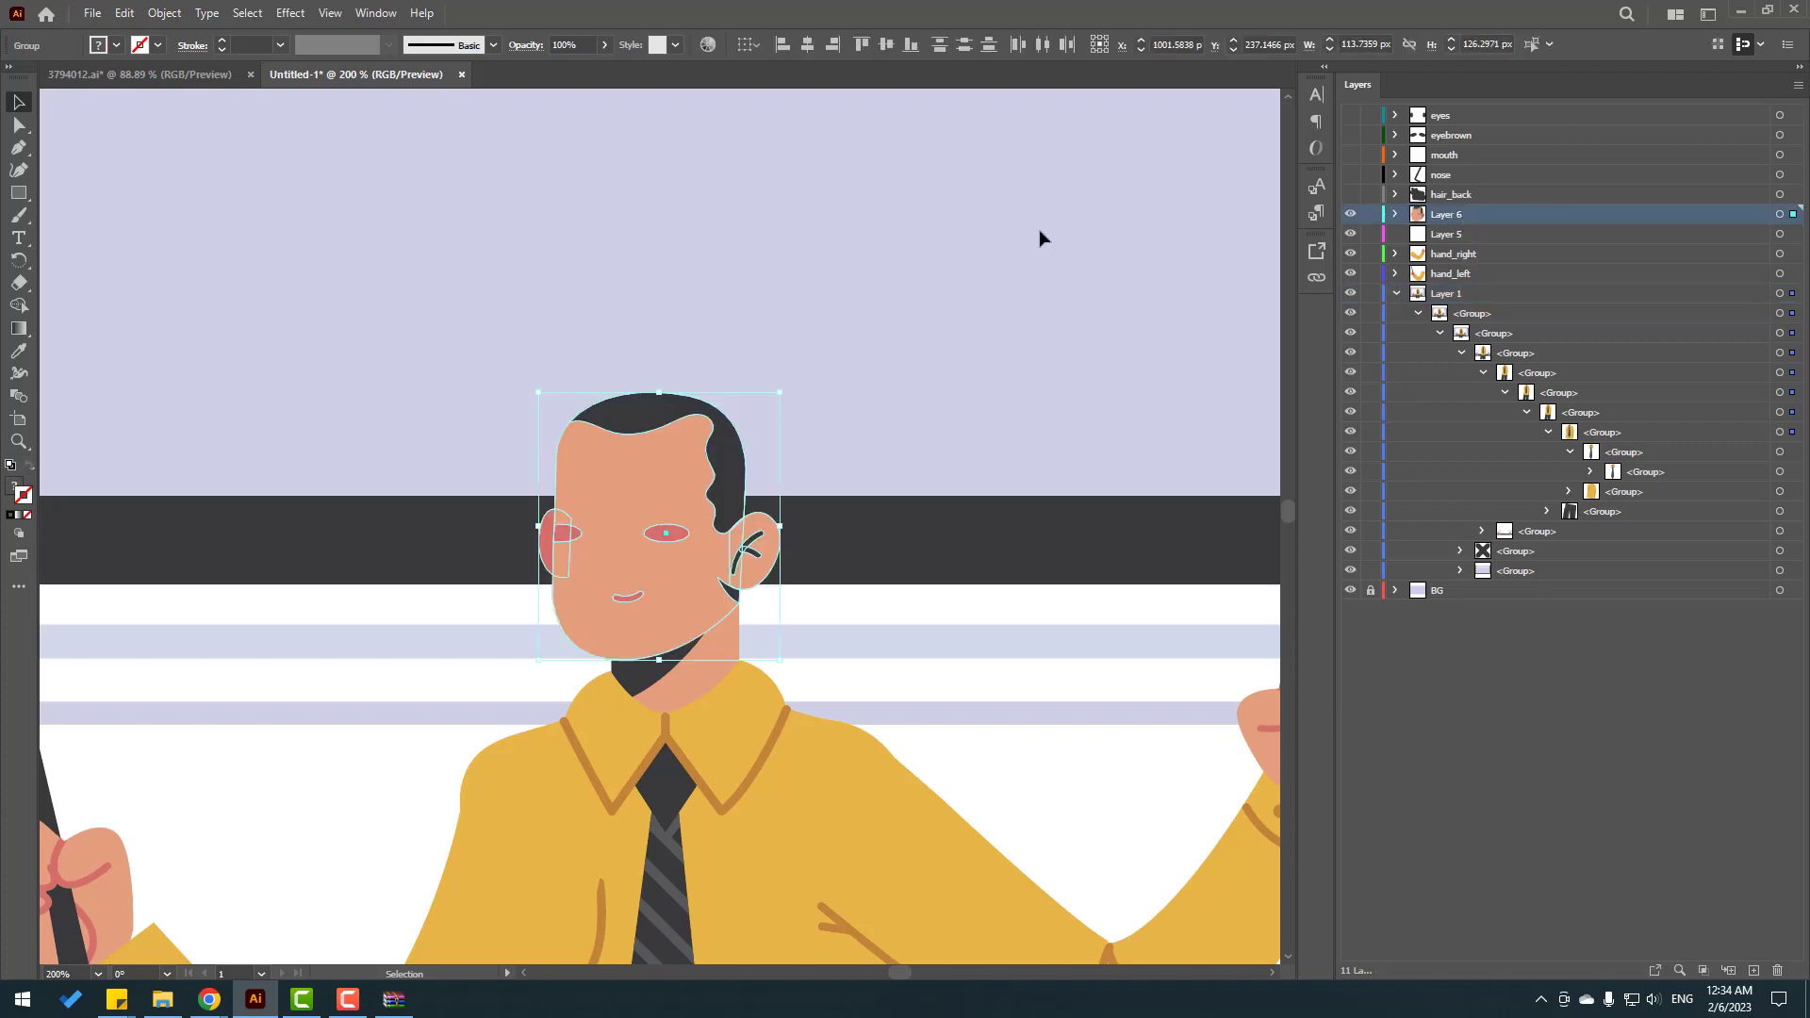
click(1039, 230)
Step: Rename Layer 6 to 'head' and hide it
double_click(1452, 215)
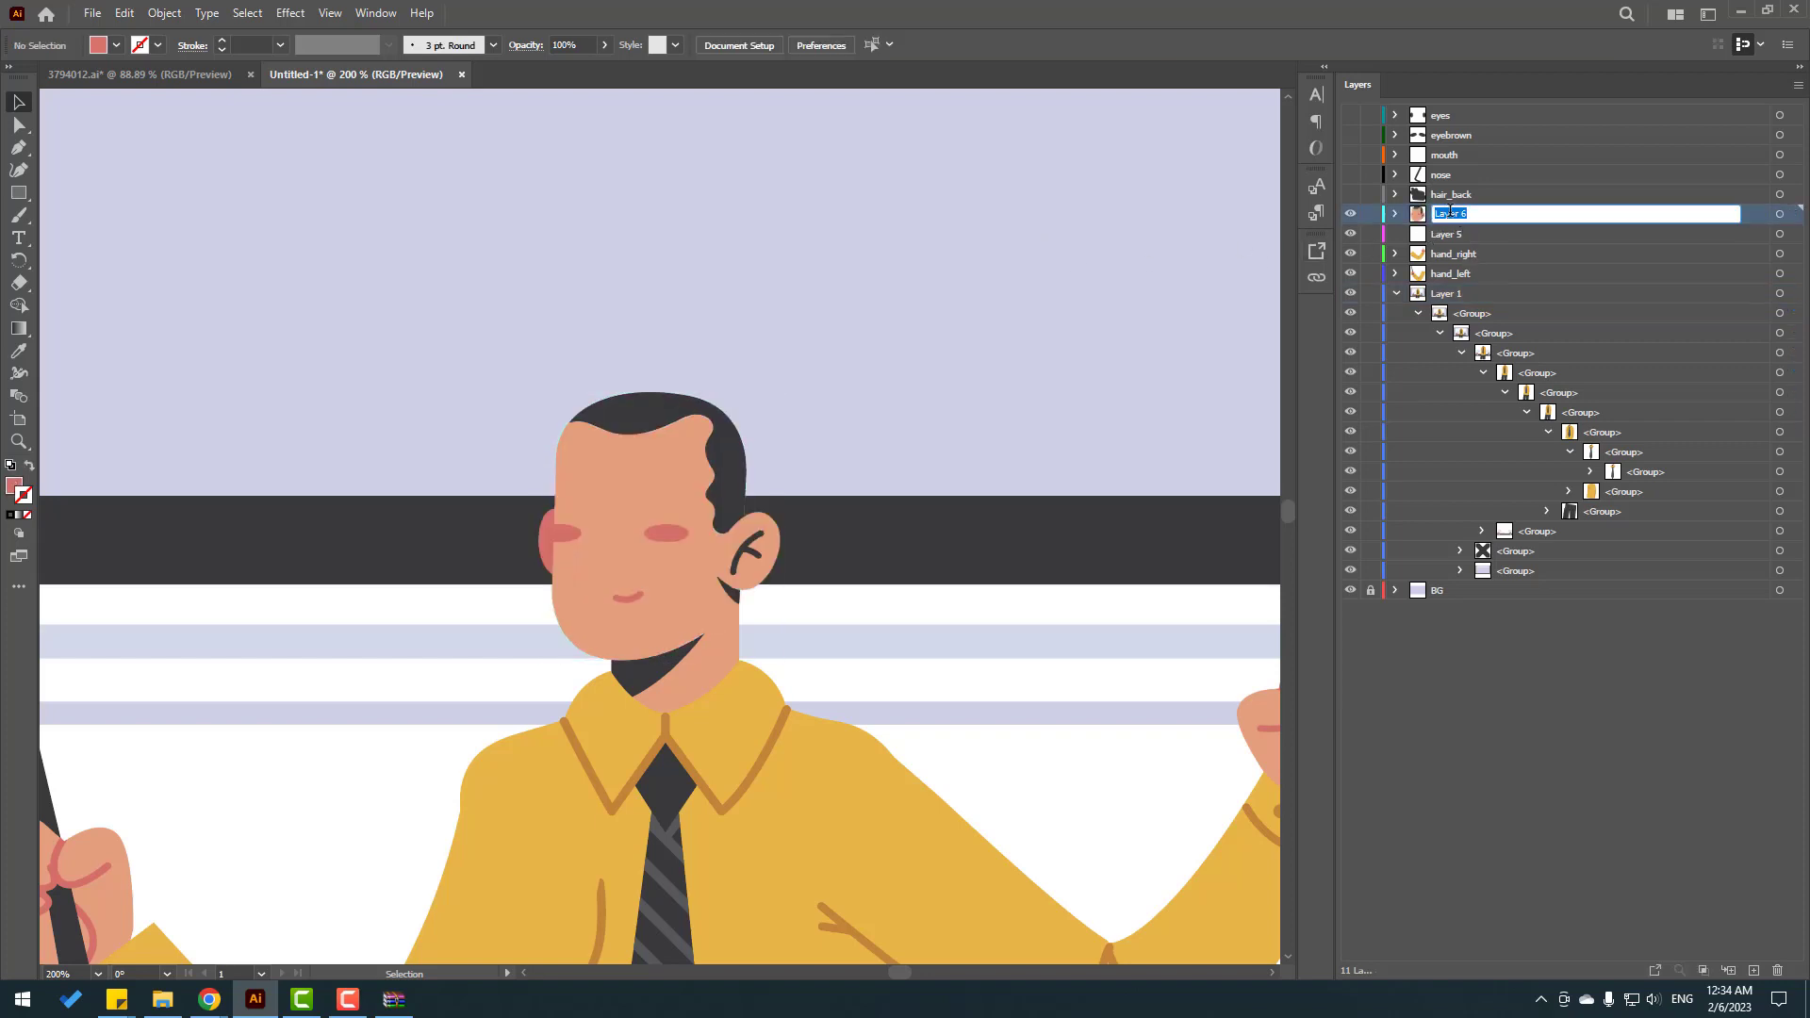
text(head)
key(Return)
click(1351, 215)
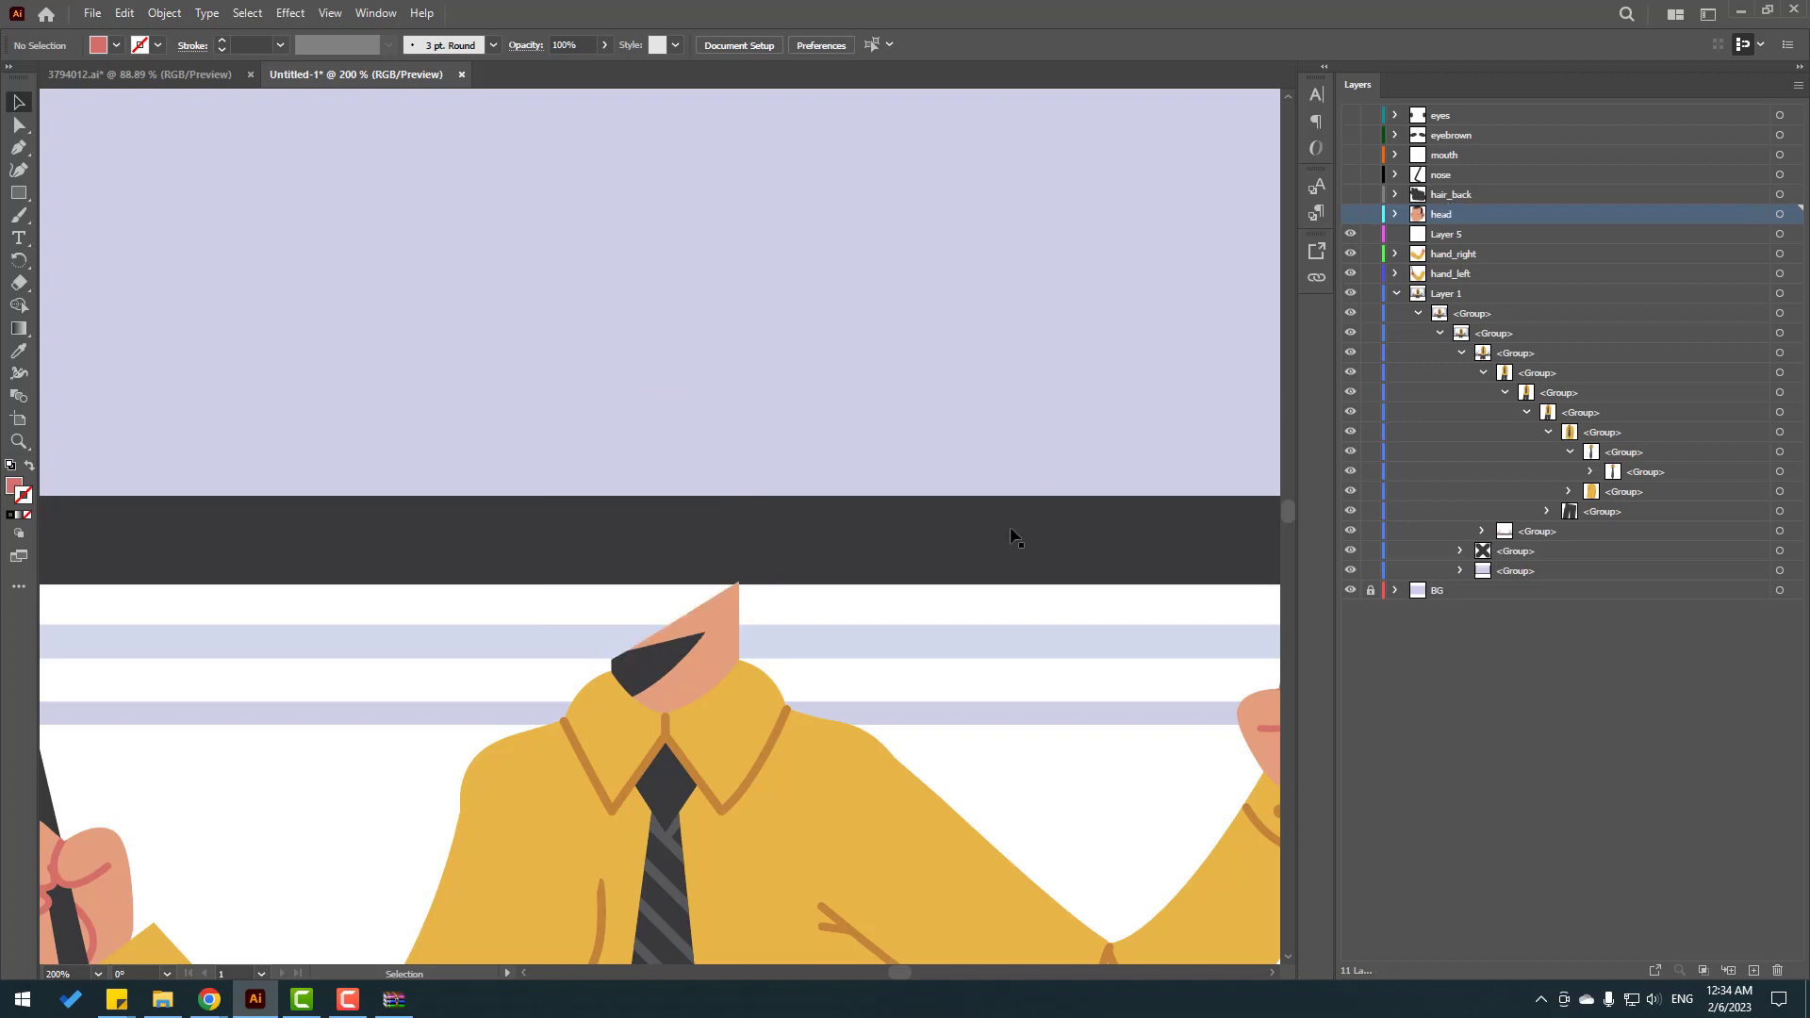
scroll(748, 586, down, 3)
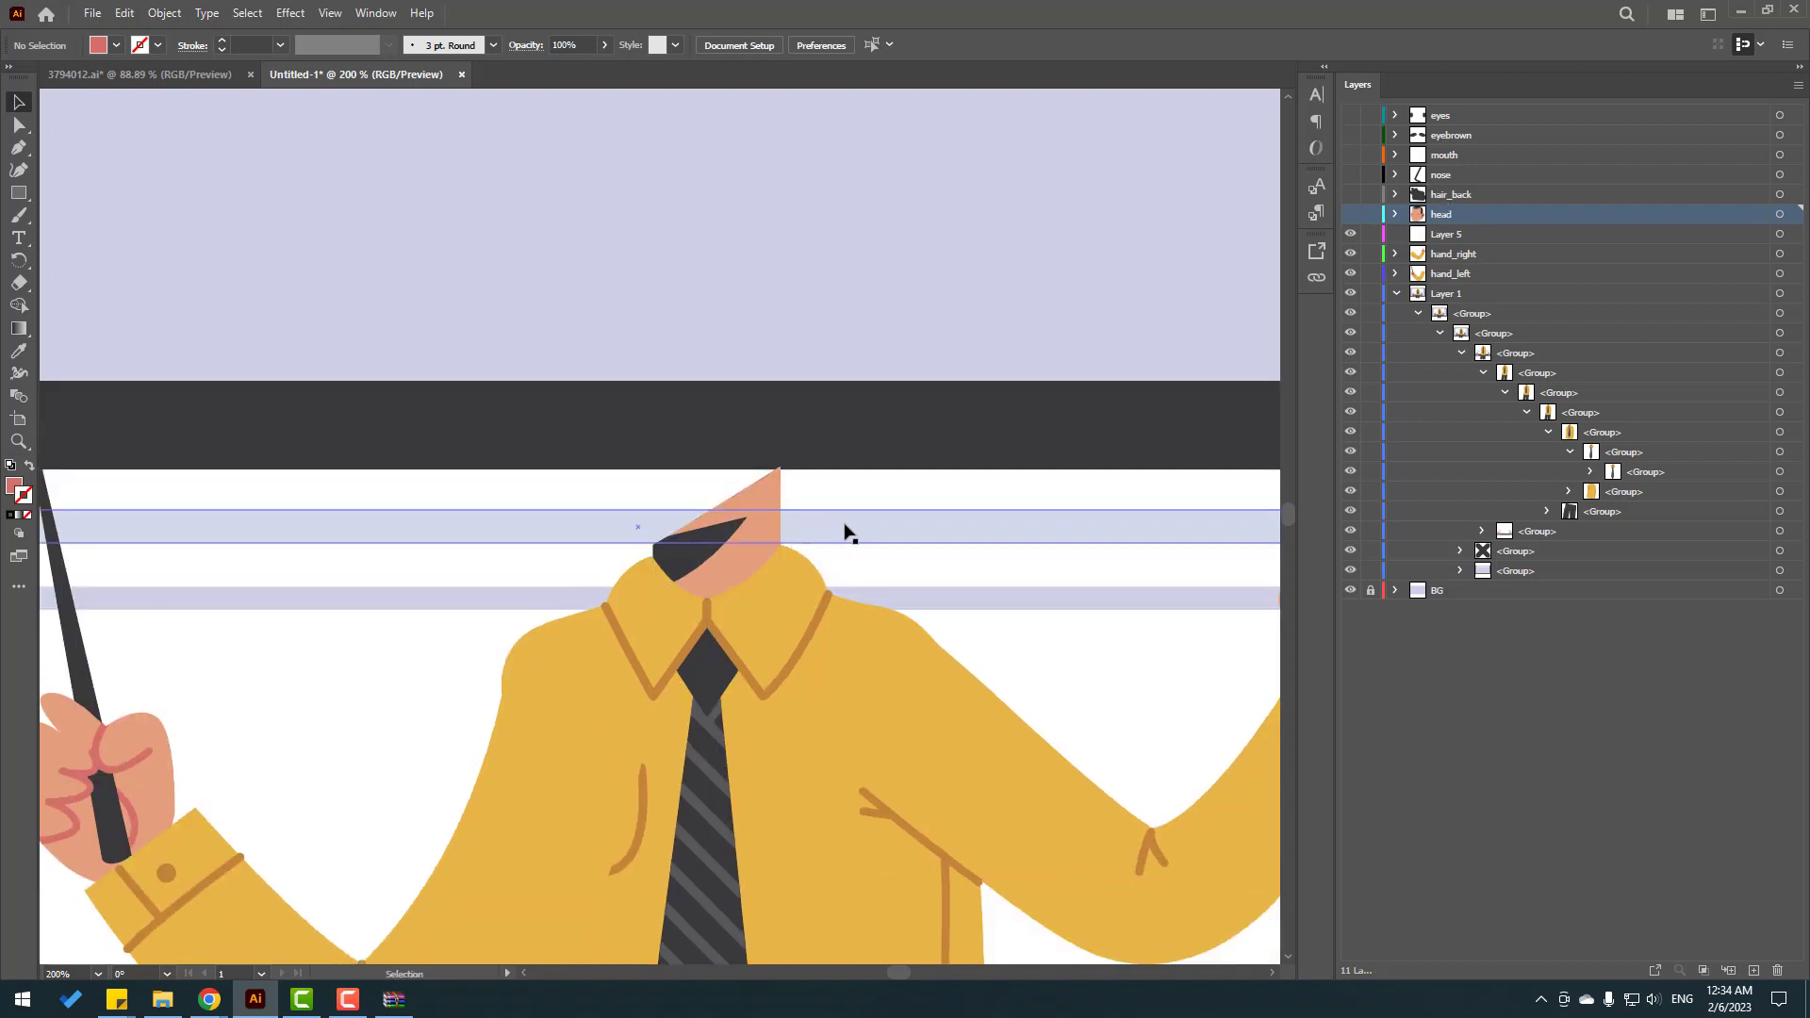
Step: Drag the neck shape's top anchors upward with Direct Selection to make it taller
click(764, 525)
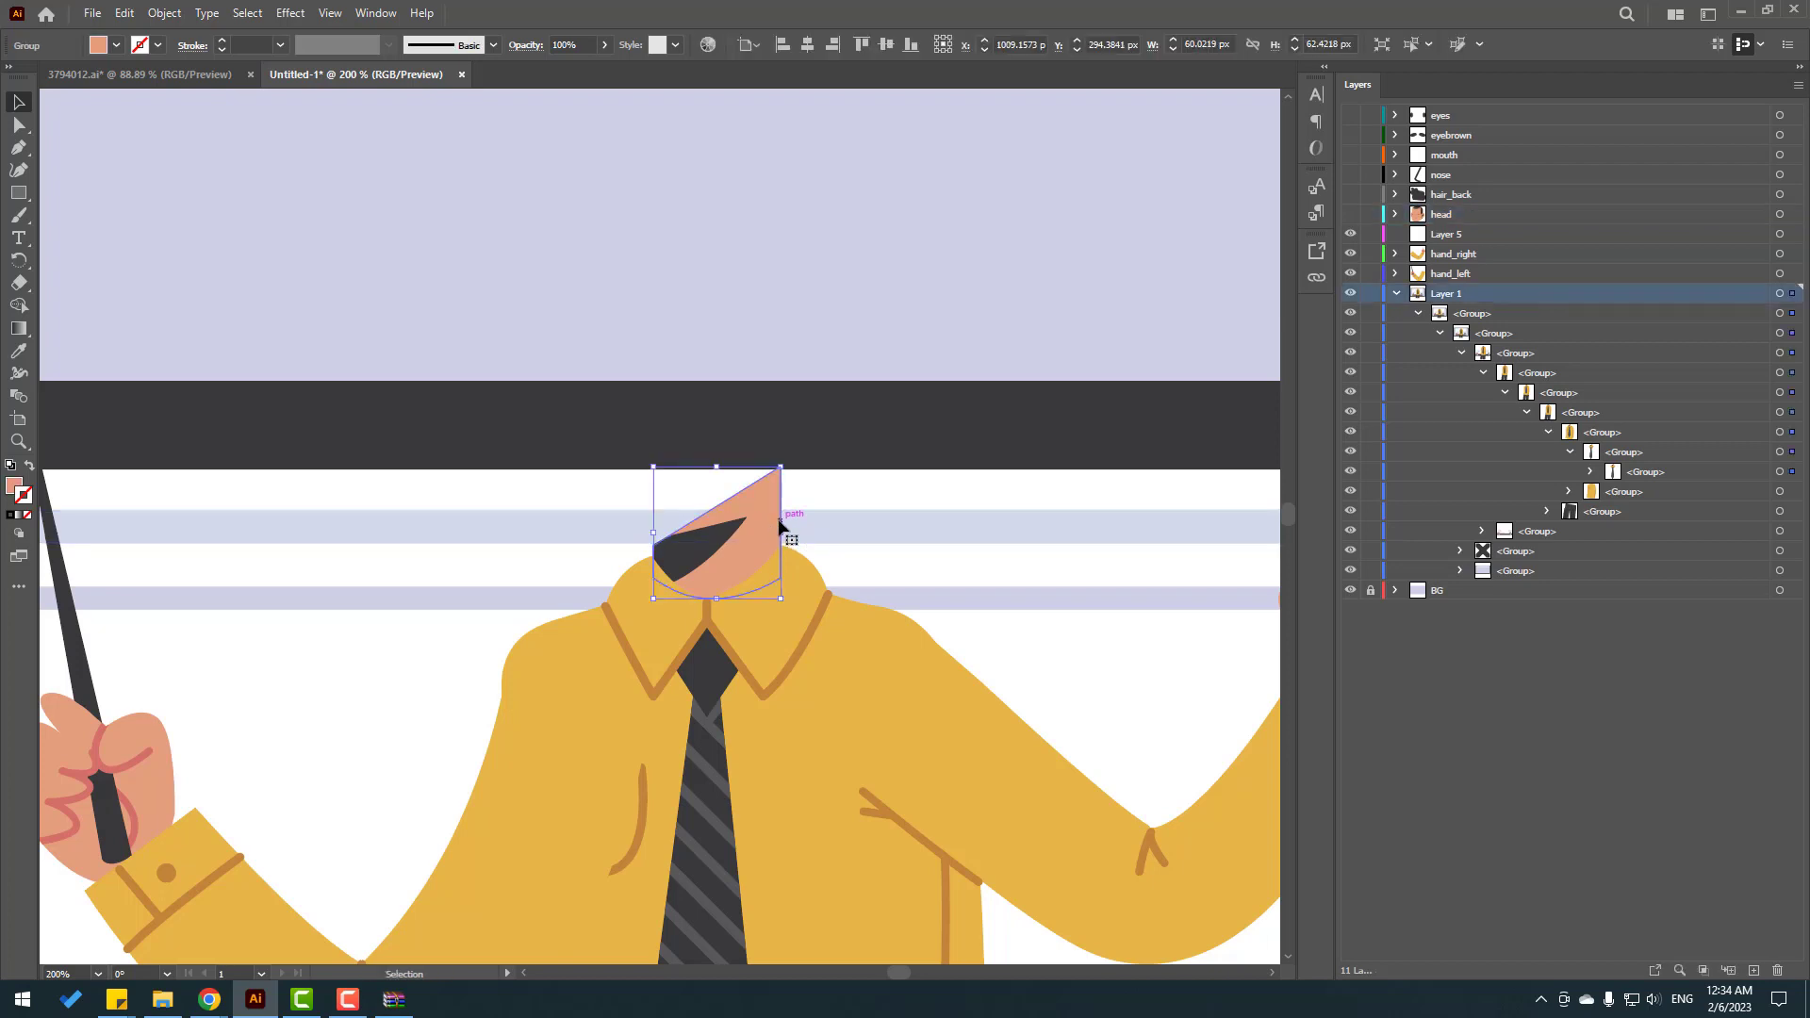
key(a)
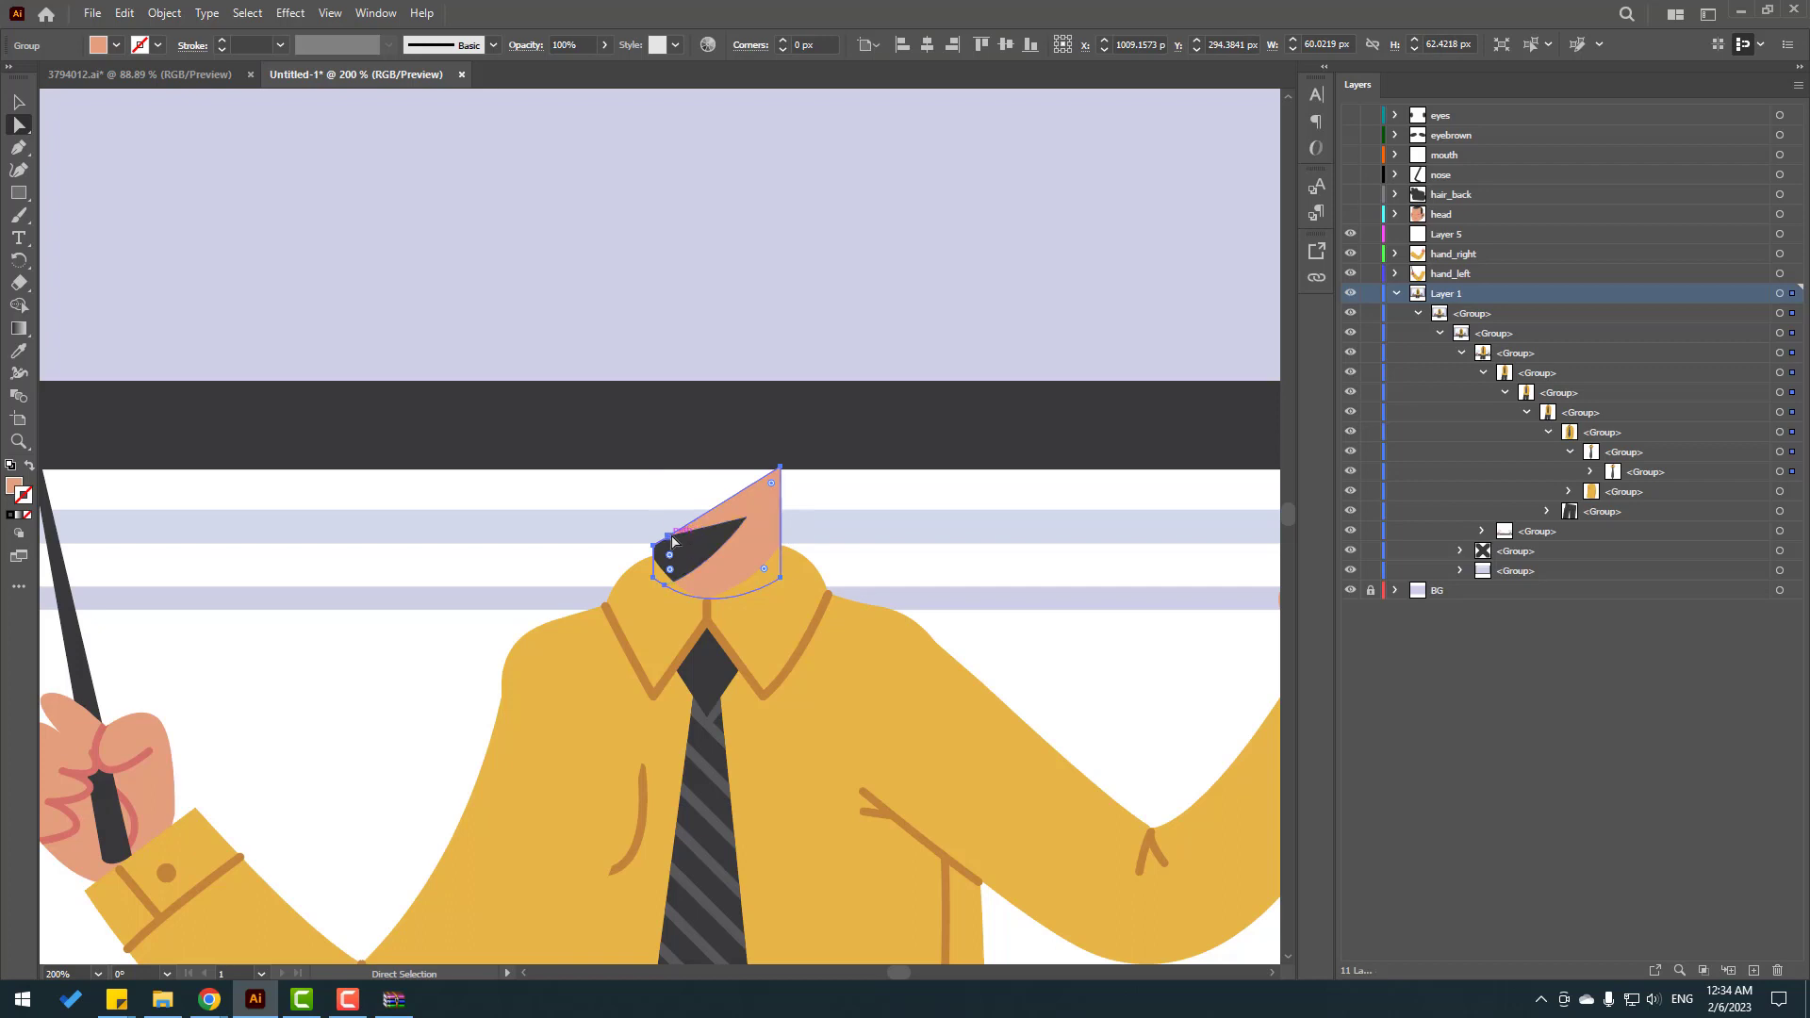
drag(666, 528, 649, 469)
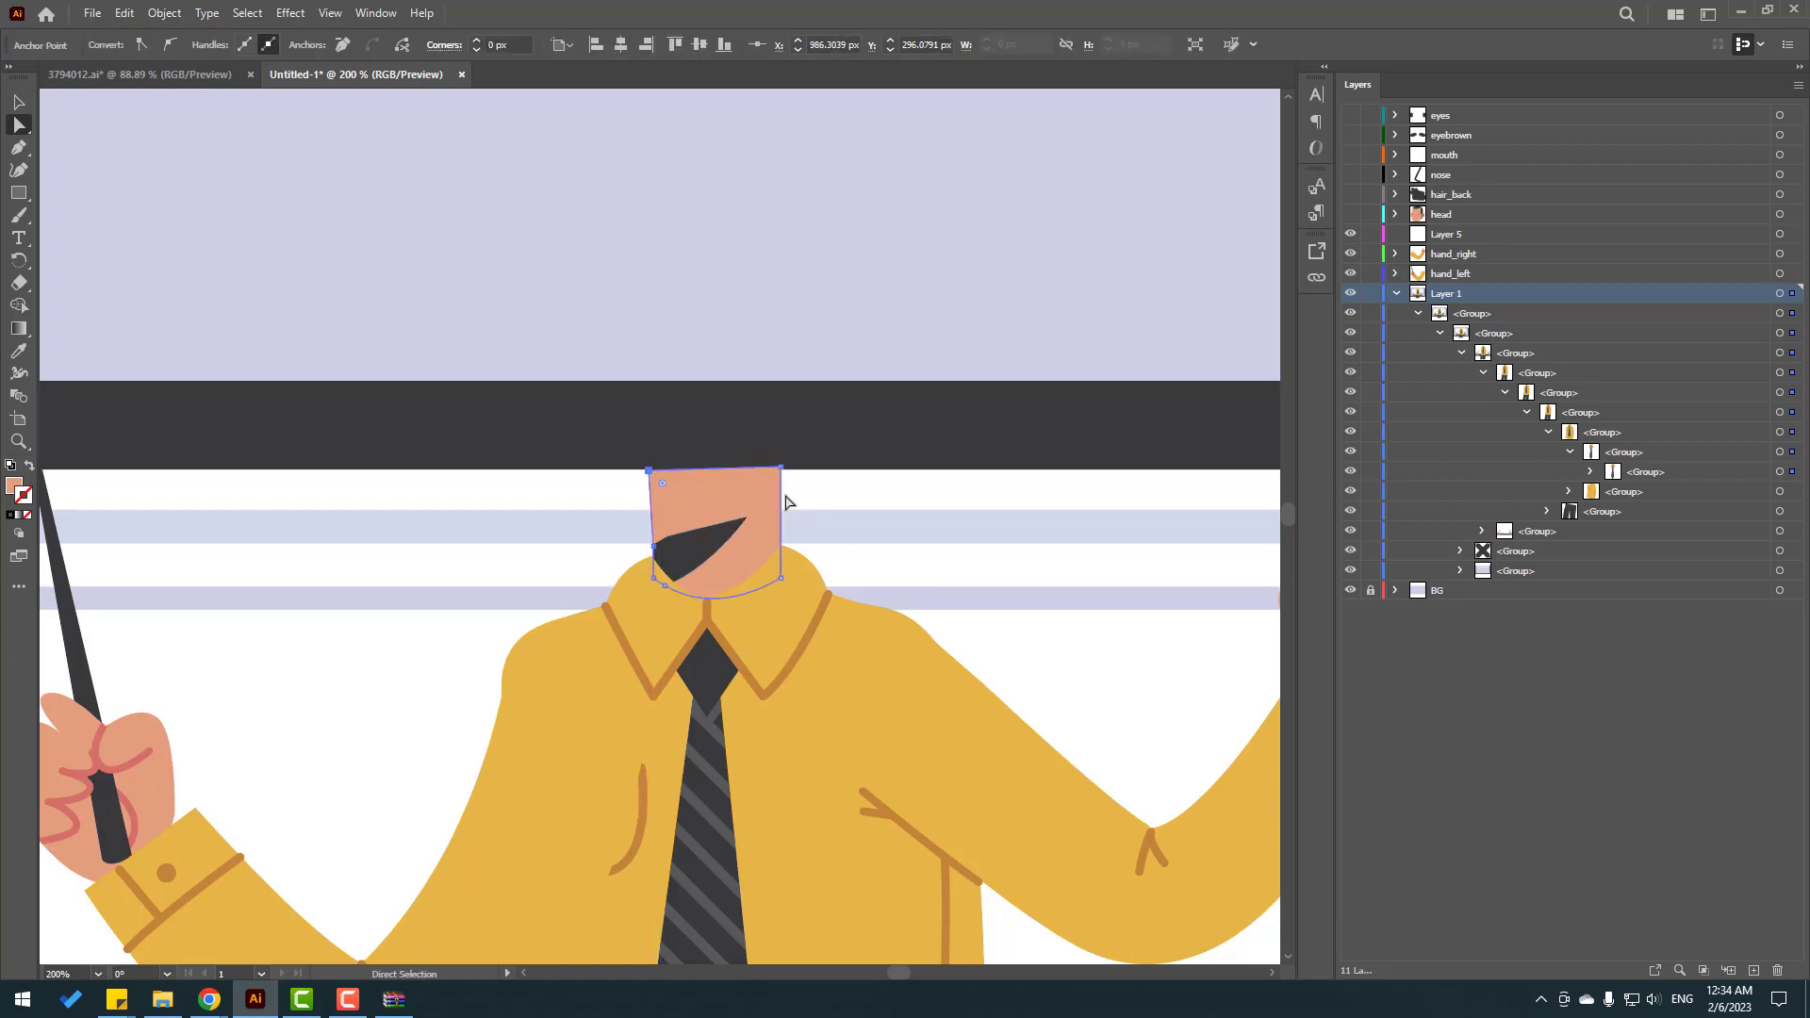
drag(780, 468, 779, 459)
Step: Round the neck's top-right and top-left corners to about 23.62 px radius
drag(769, 478, 766, 514)
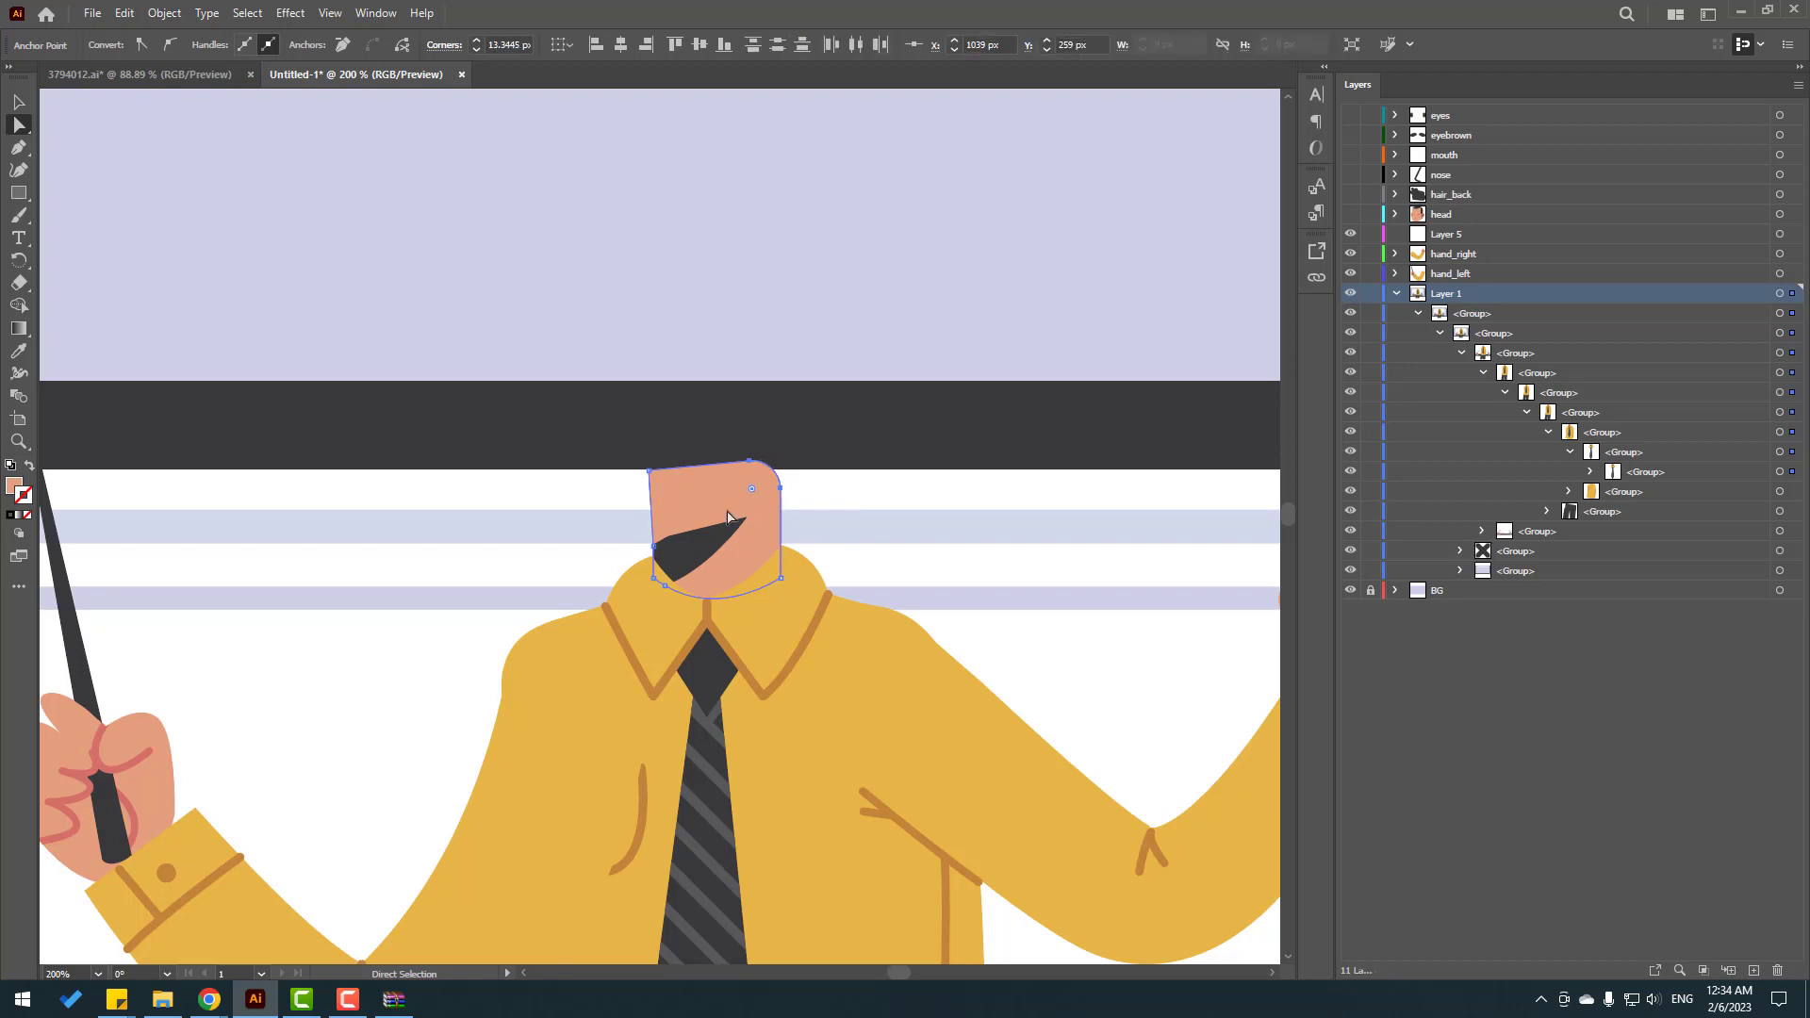
click(648, 470)
drag(665, 489, 687, 526)
click(829, 299)
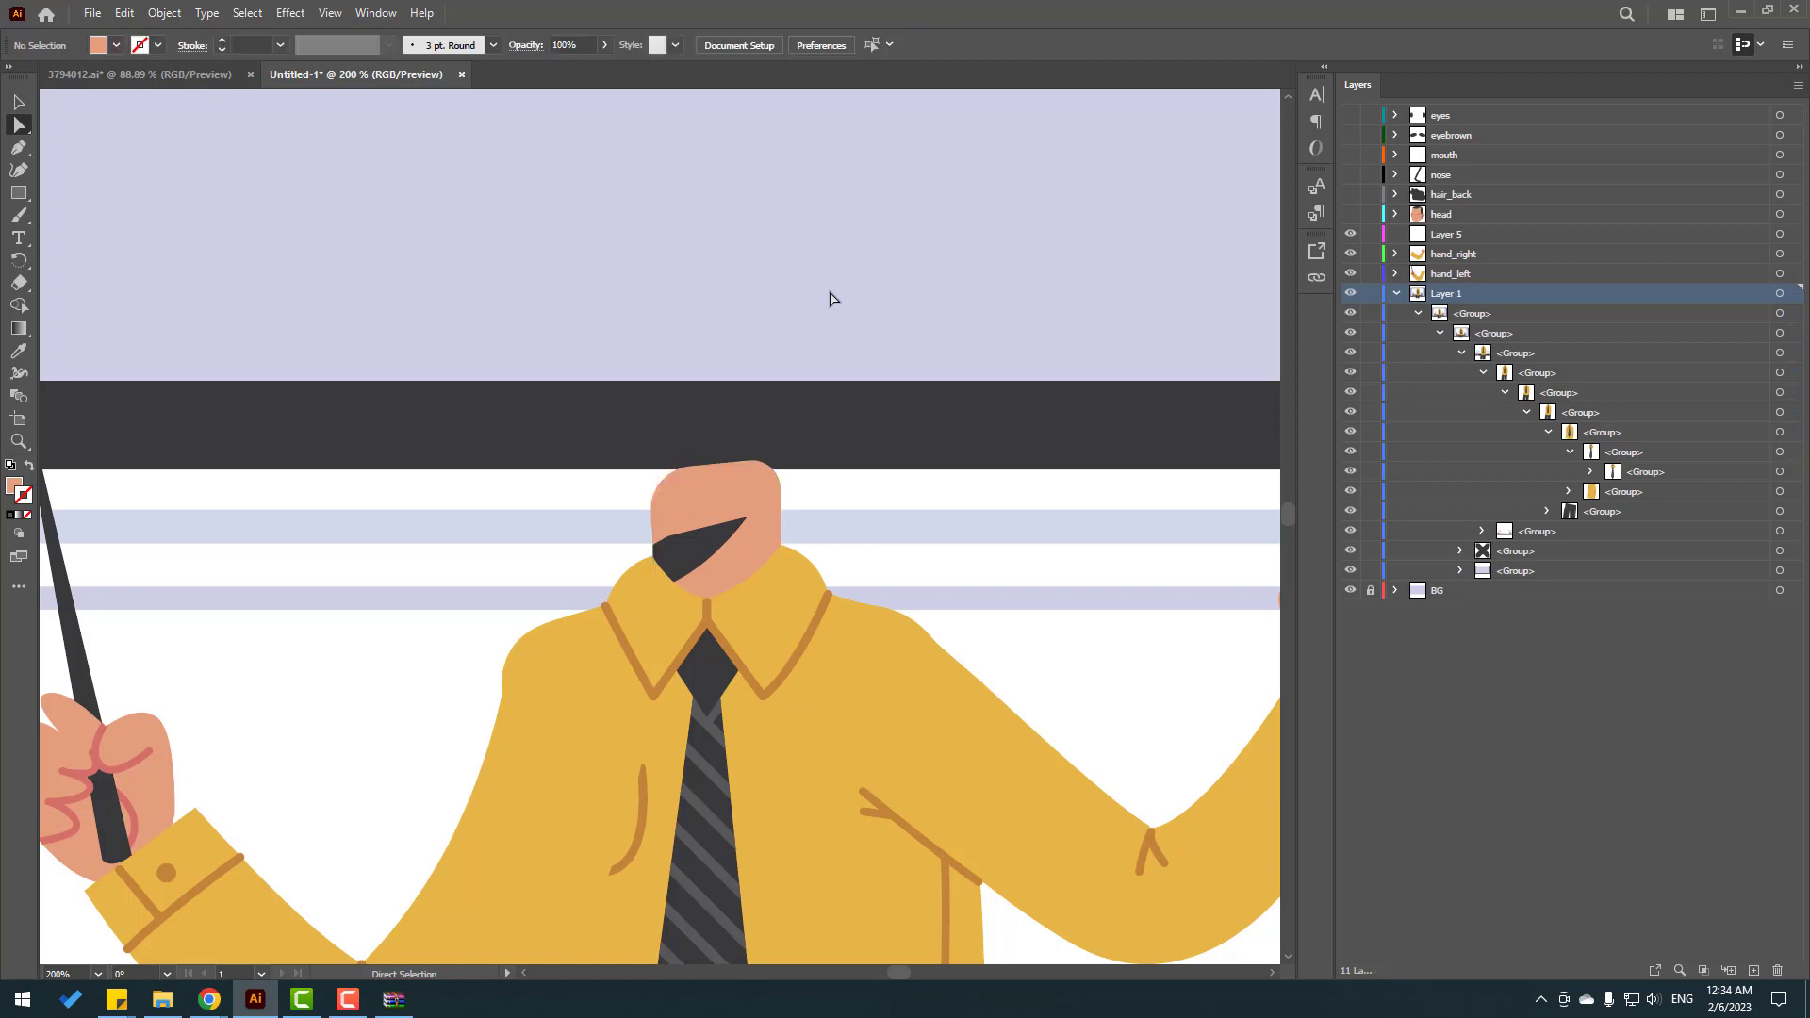
key(ctrl+minus)
key(ctrl+minus)
key(ctrl+minus)
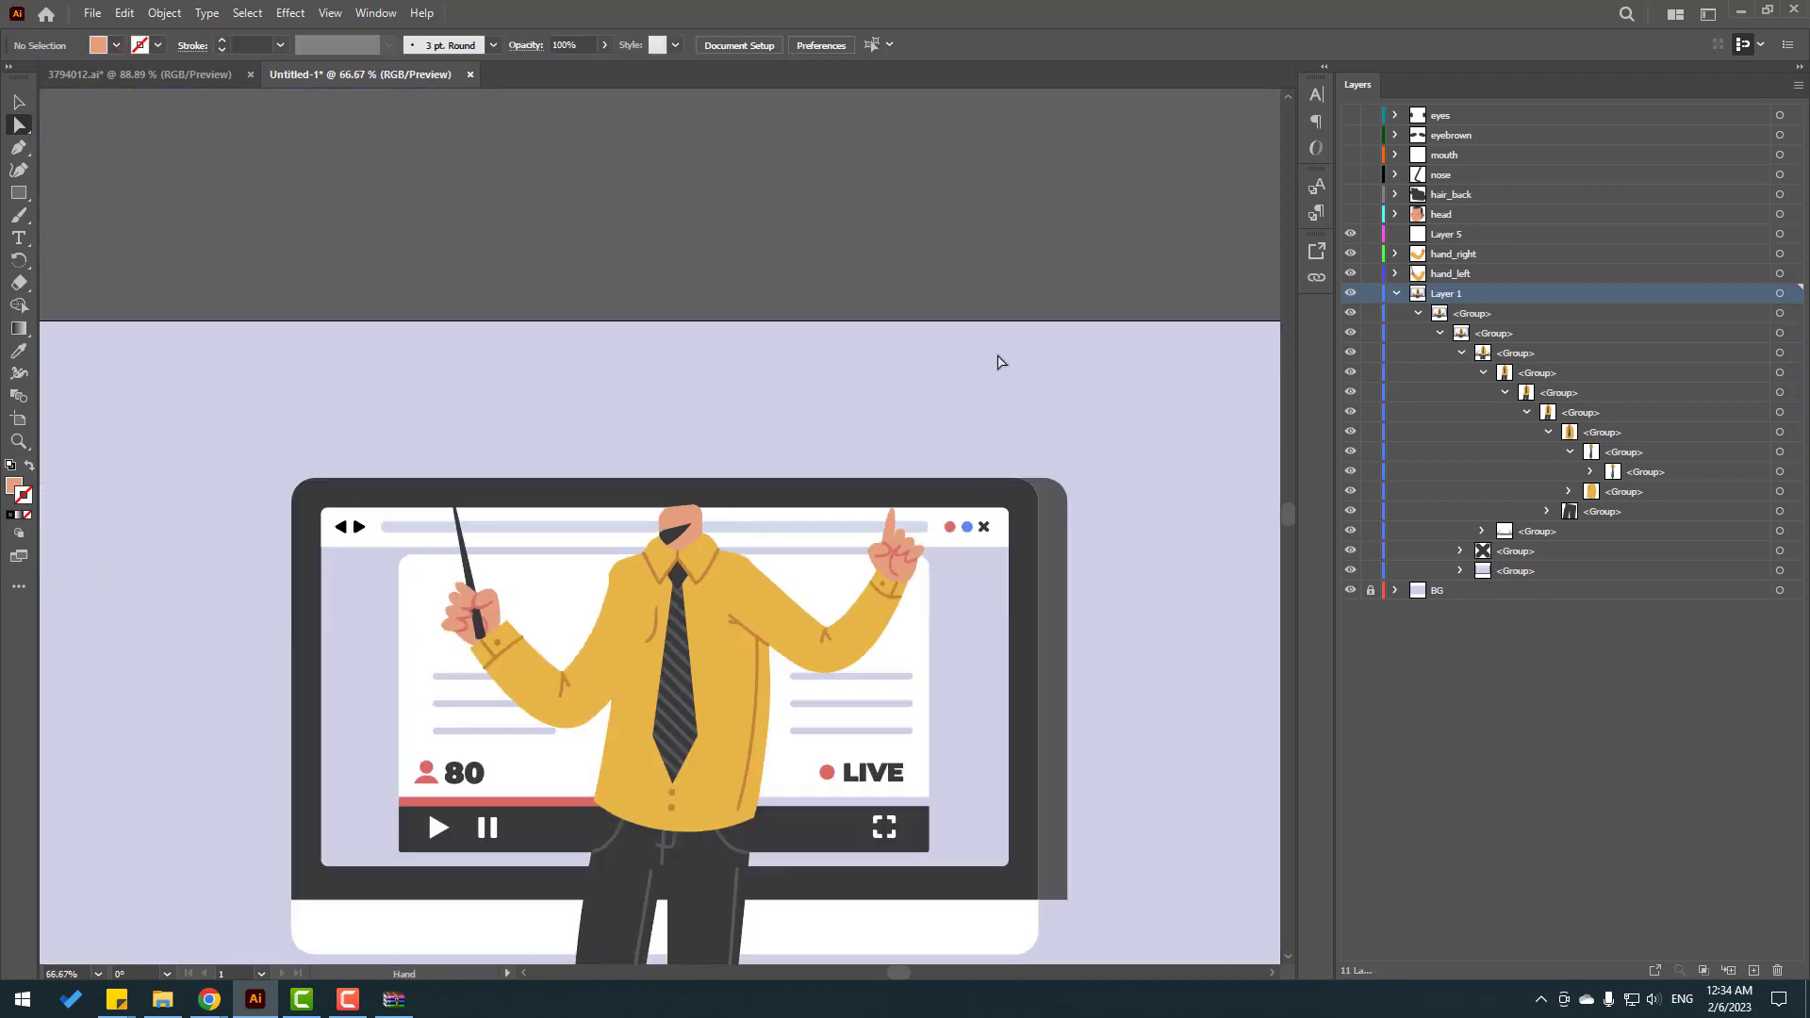
Step: Identify the shirt-and-tie torso group and move it into Layer 5
drag(997, 364, 981, 237)
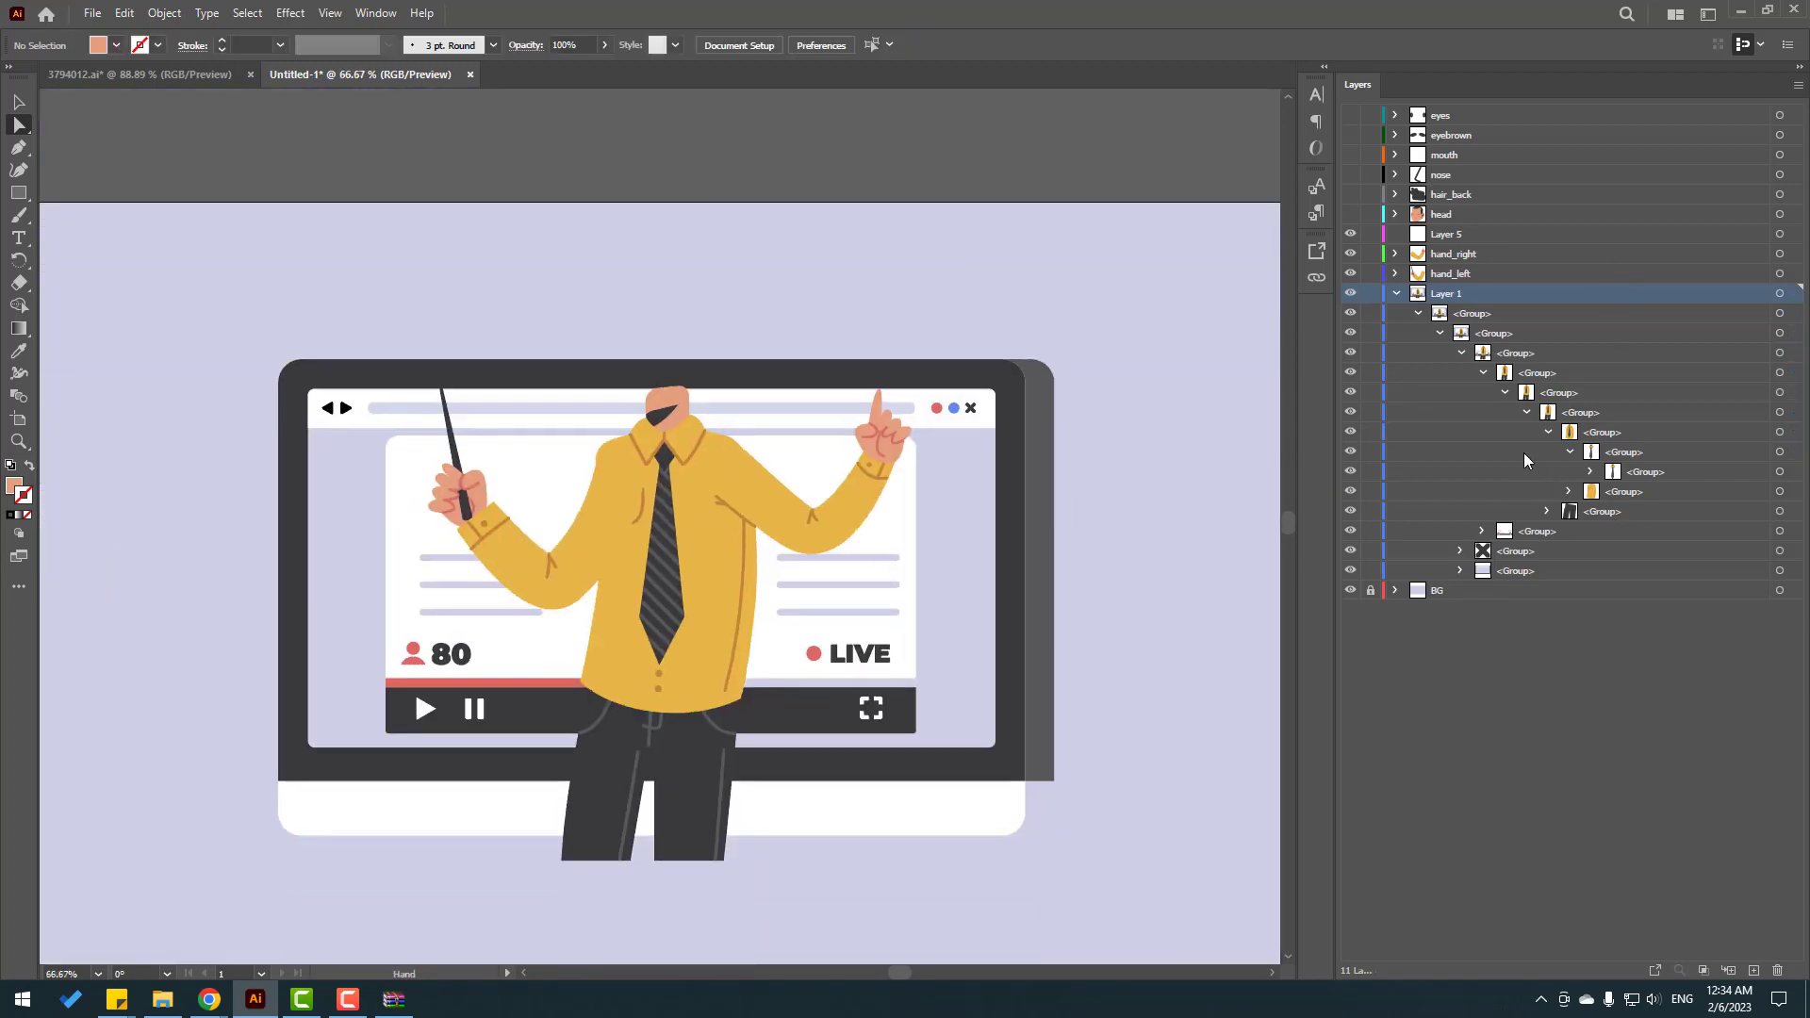
click(1548, 432)
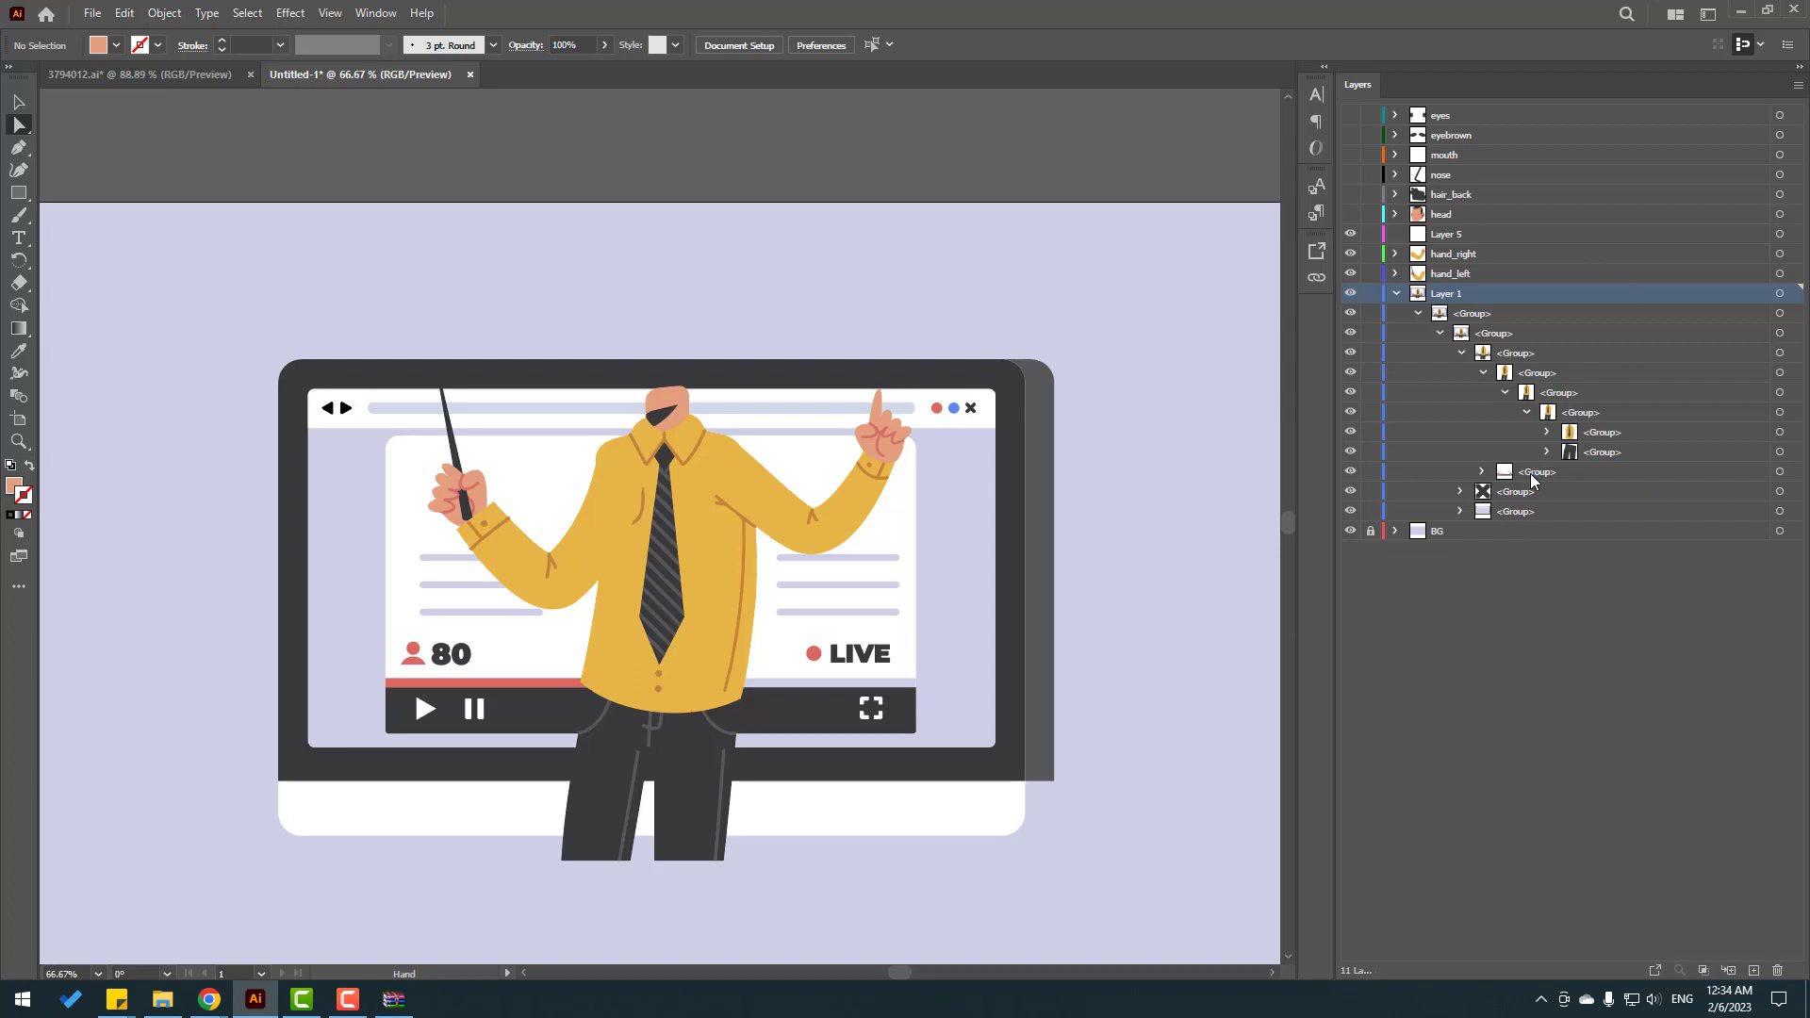
click(1350, 433)
click(1350, 434)
click(1351, 434)
click(1350, 434)
click(1350, 434)
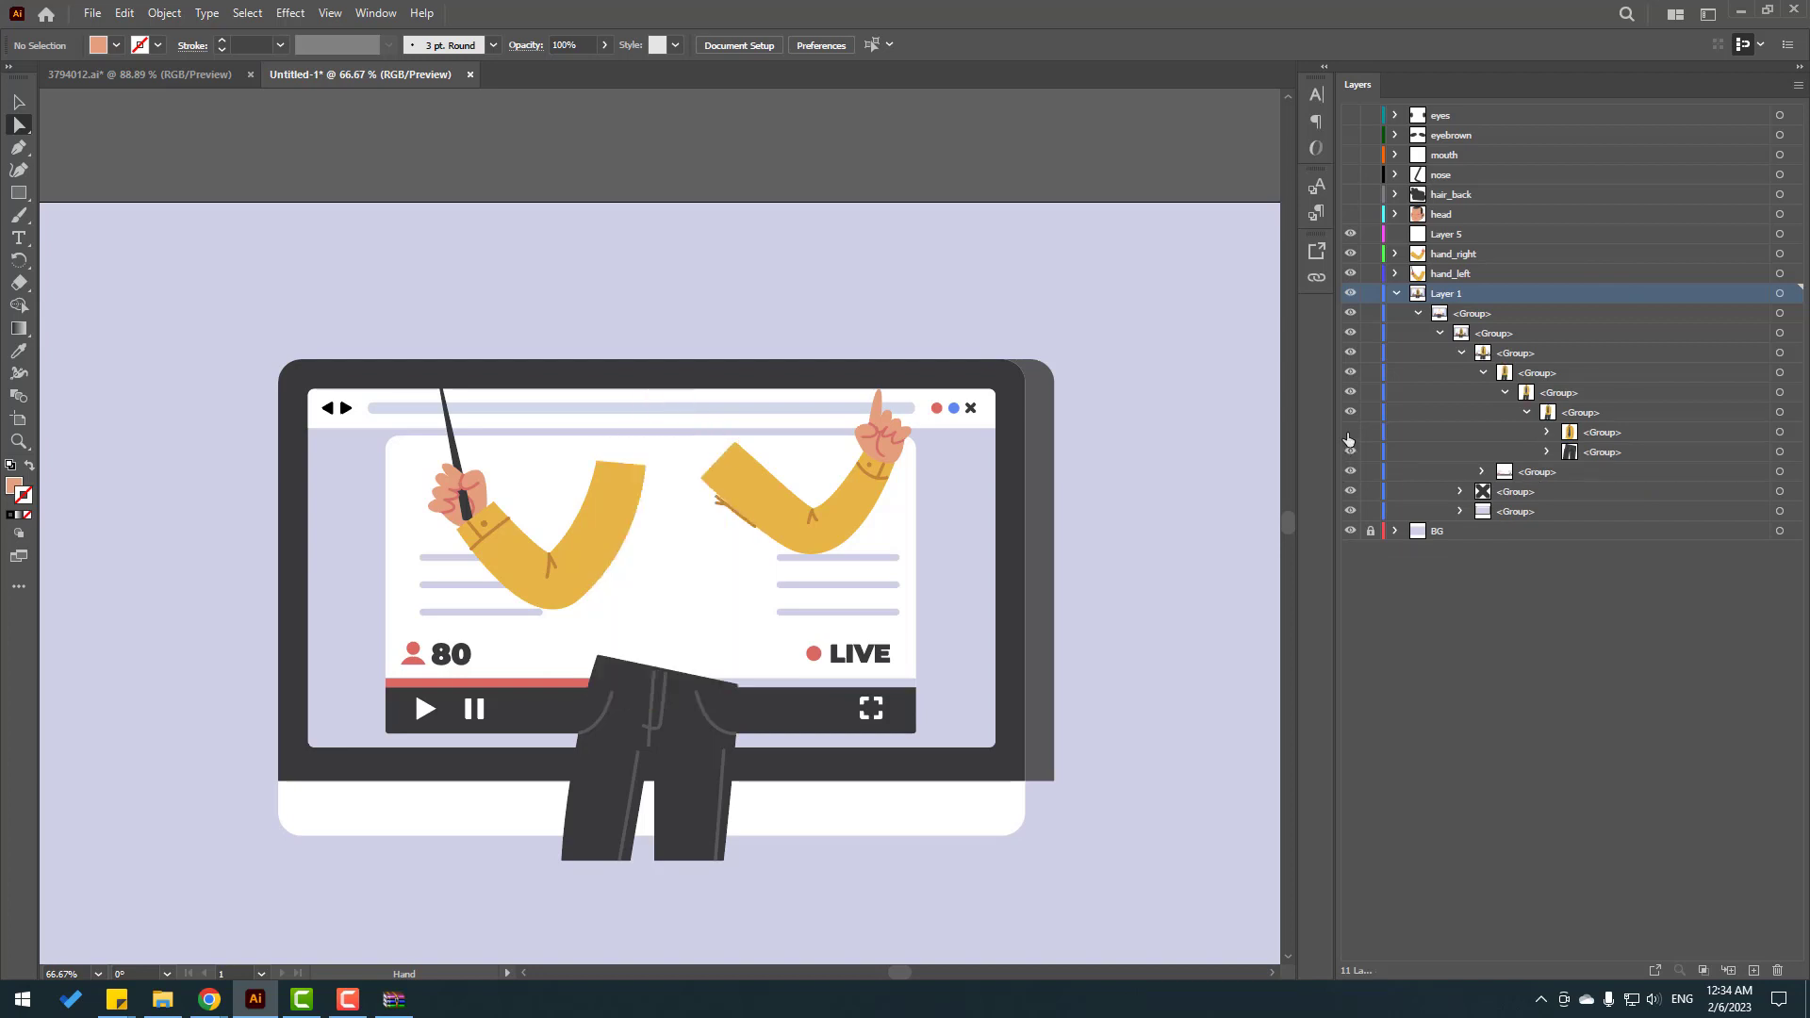
click(1351, 434)
drag(1610, 441, 1449, 236)
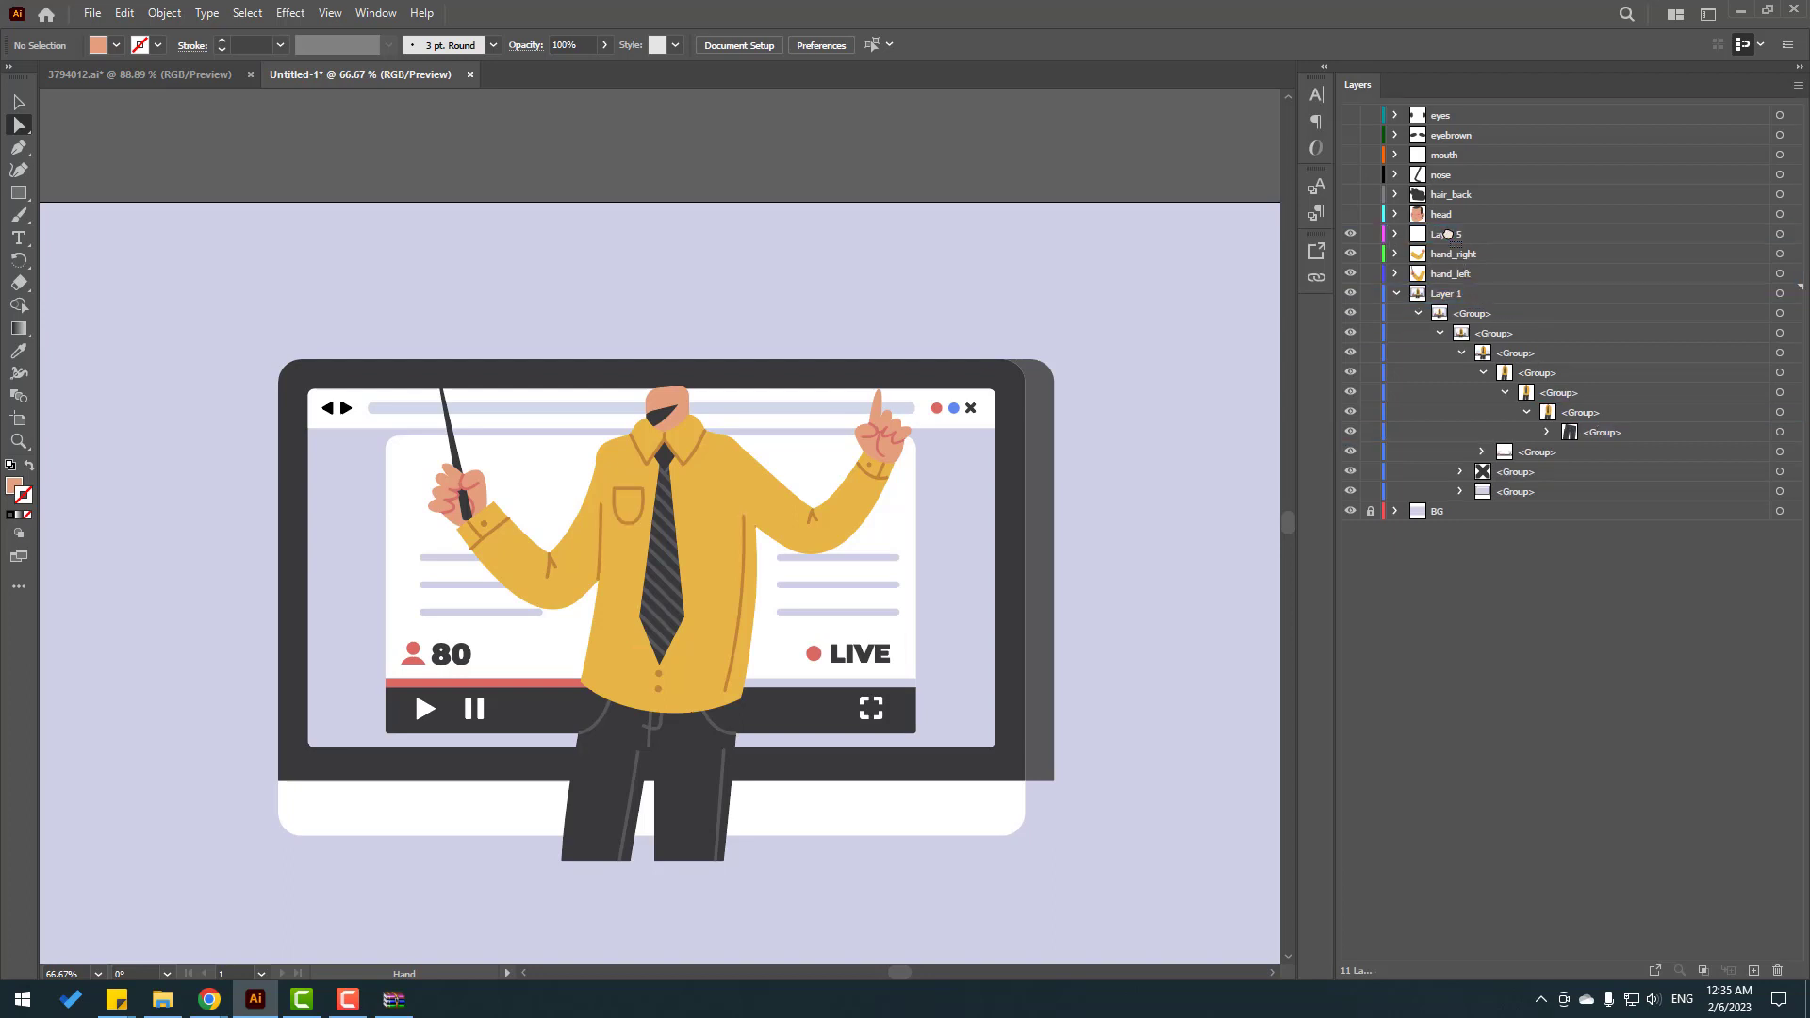
Step: Rename Layer 5 to 'body' and hide it
double_click(1447, 233)
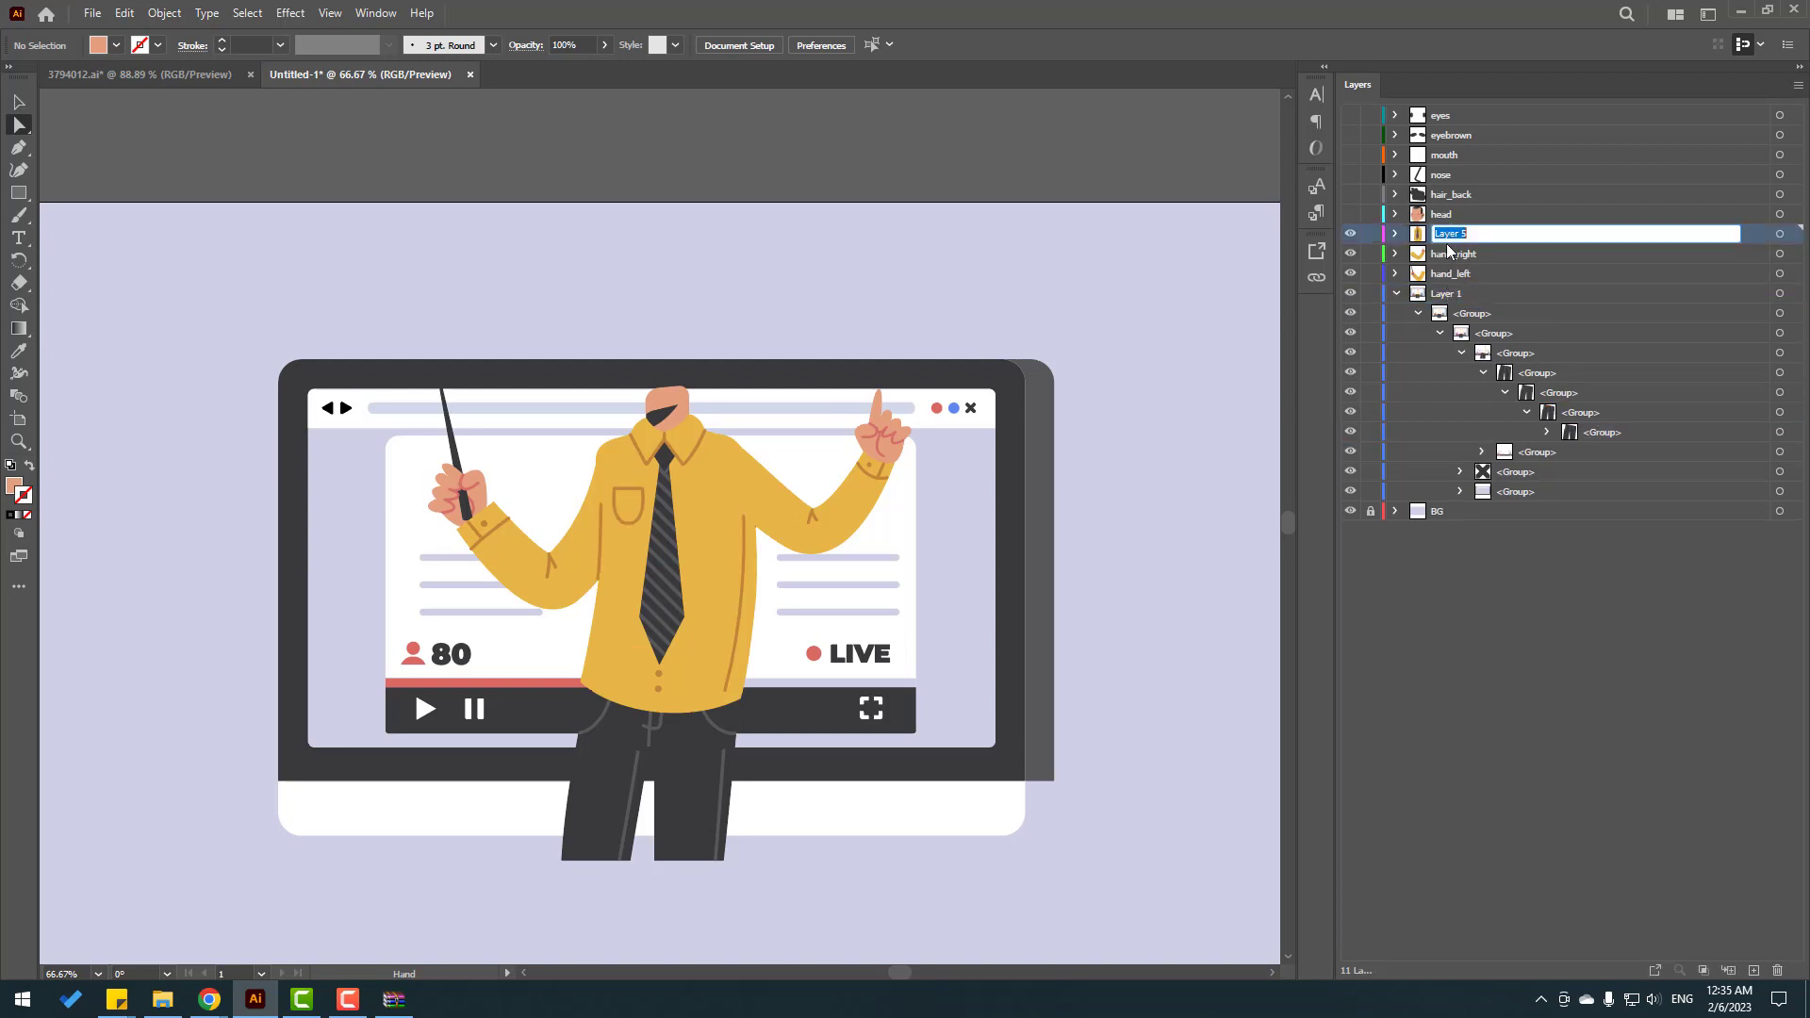
text(body)
key(Return)
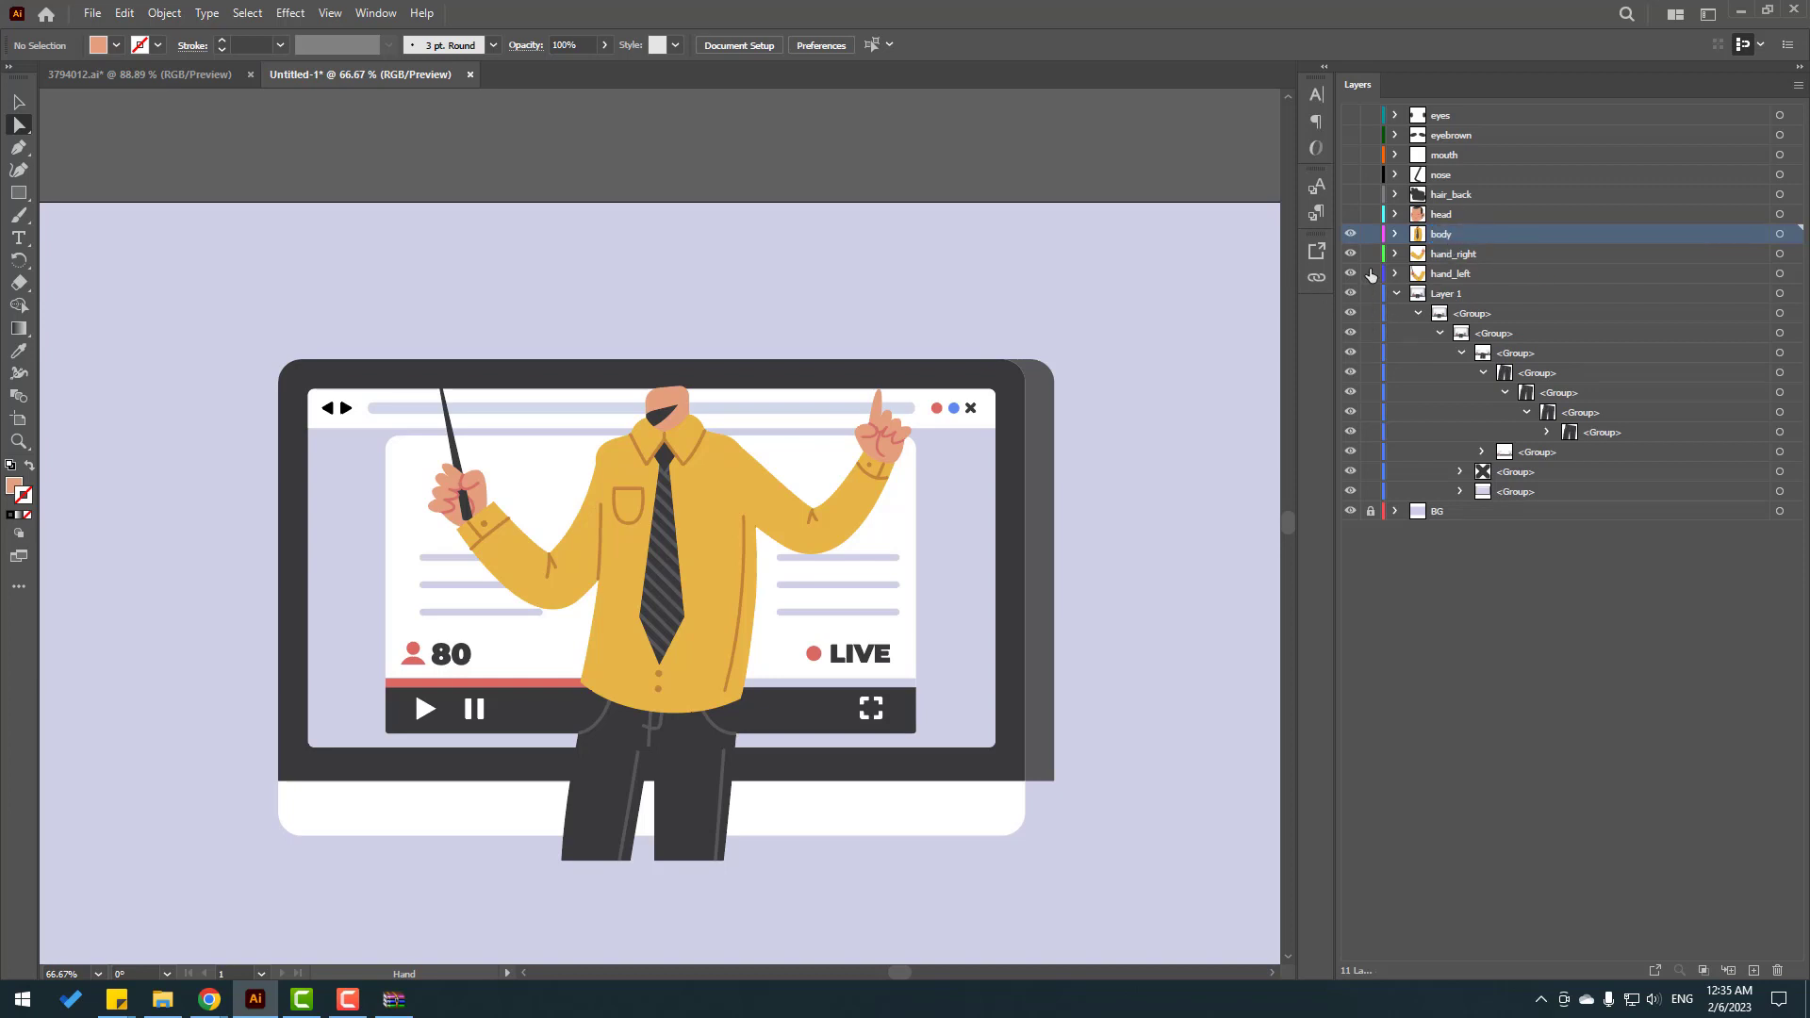
click(1351, 234)
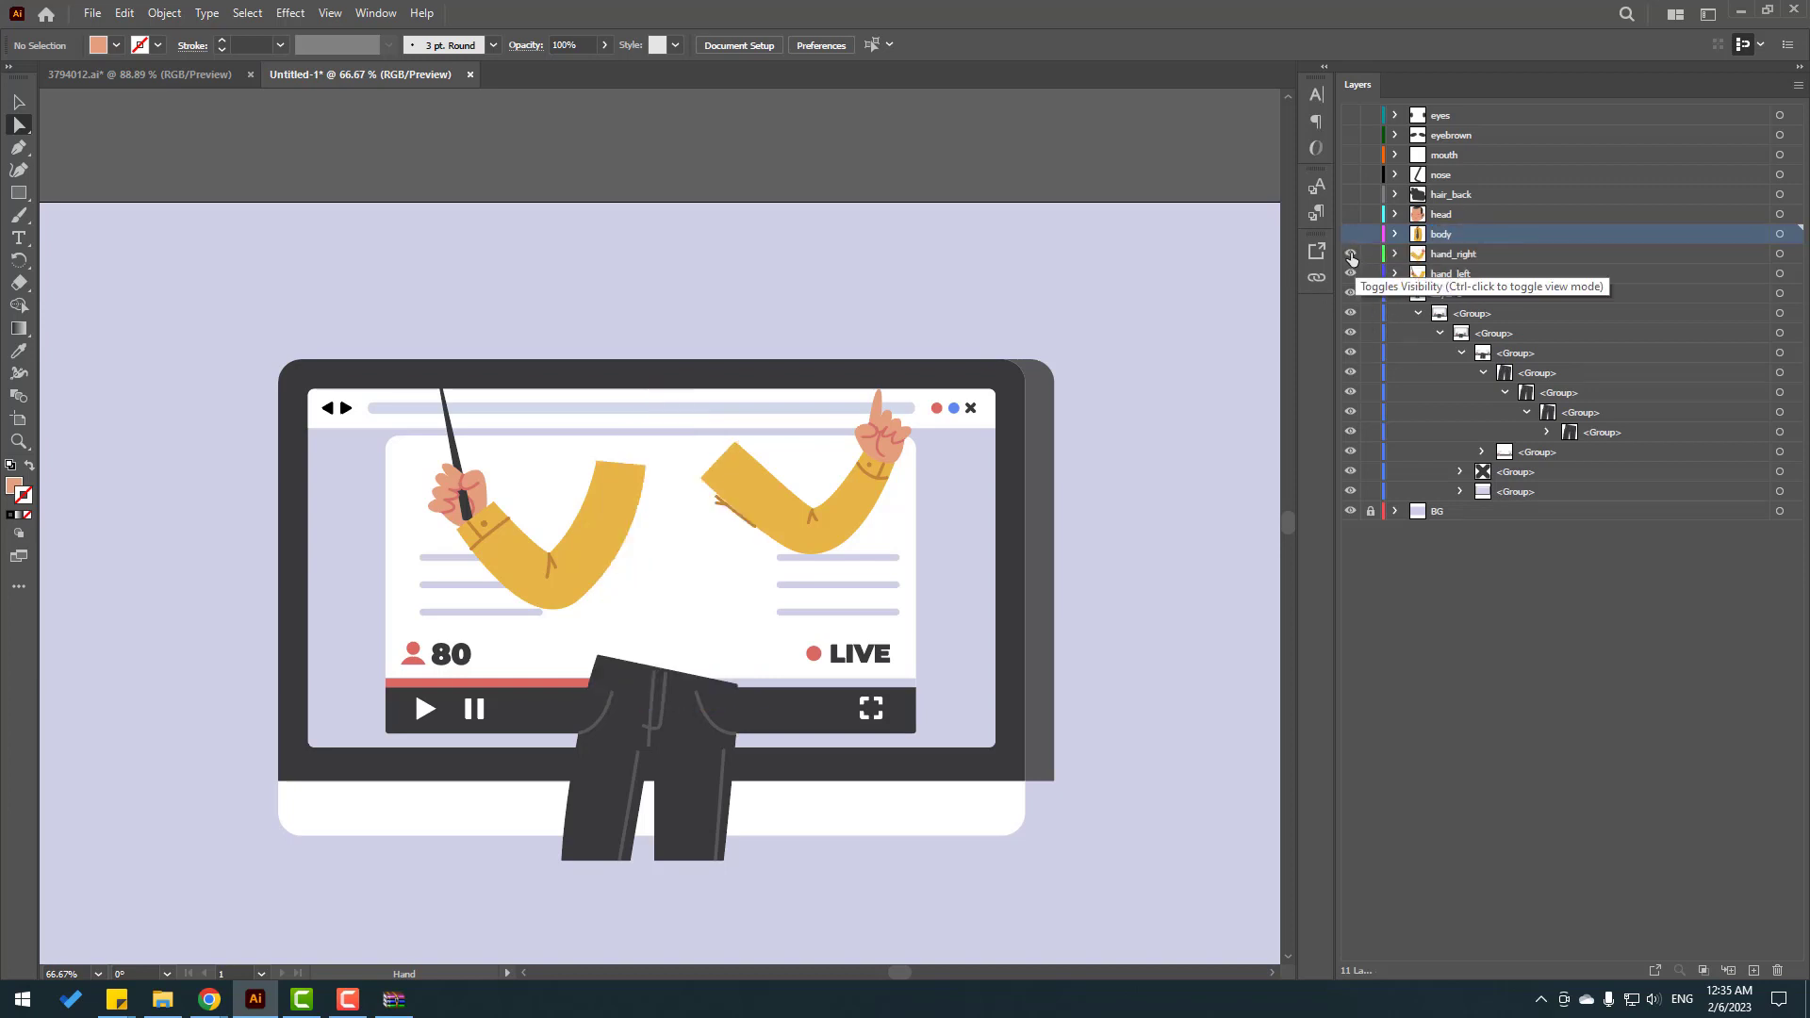
Step: Hide the hand_right and hand_left layers and create a new Layer 12
click(1350, 254)
click(1350, 273)
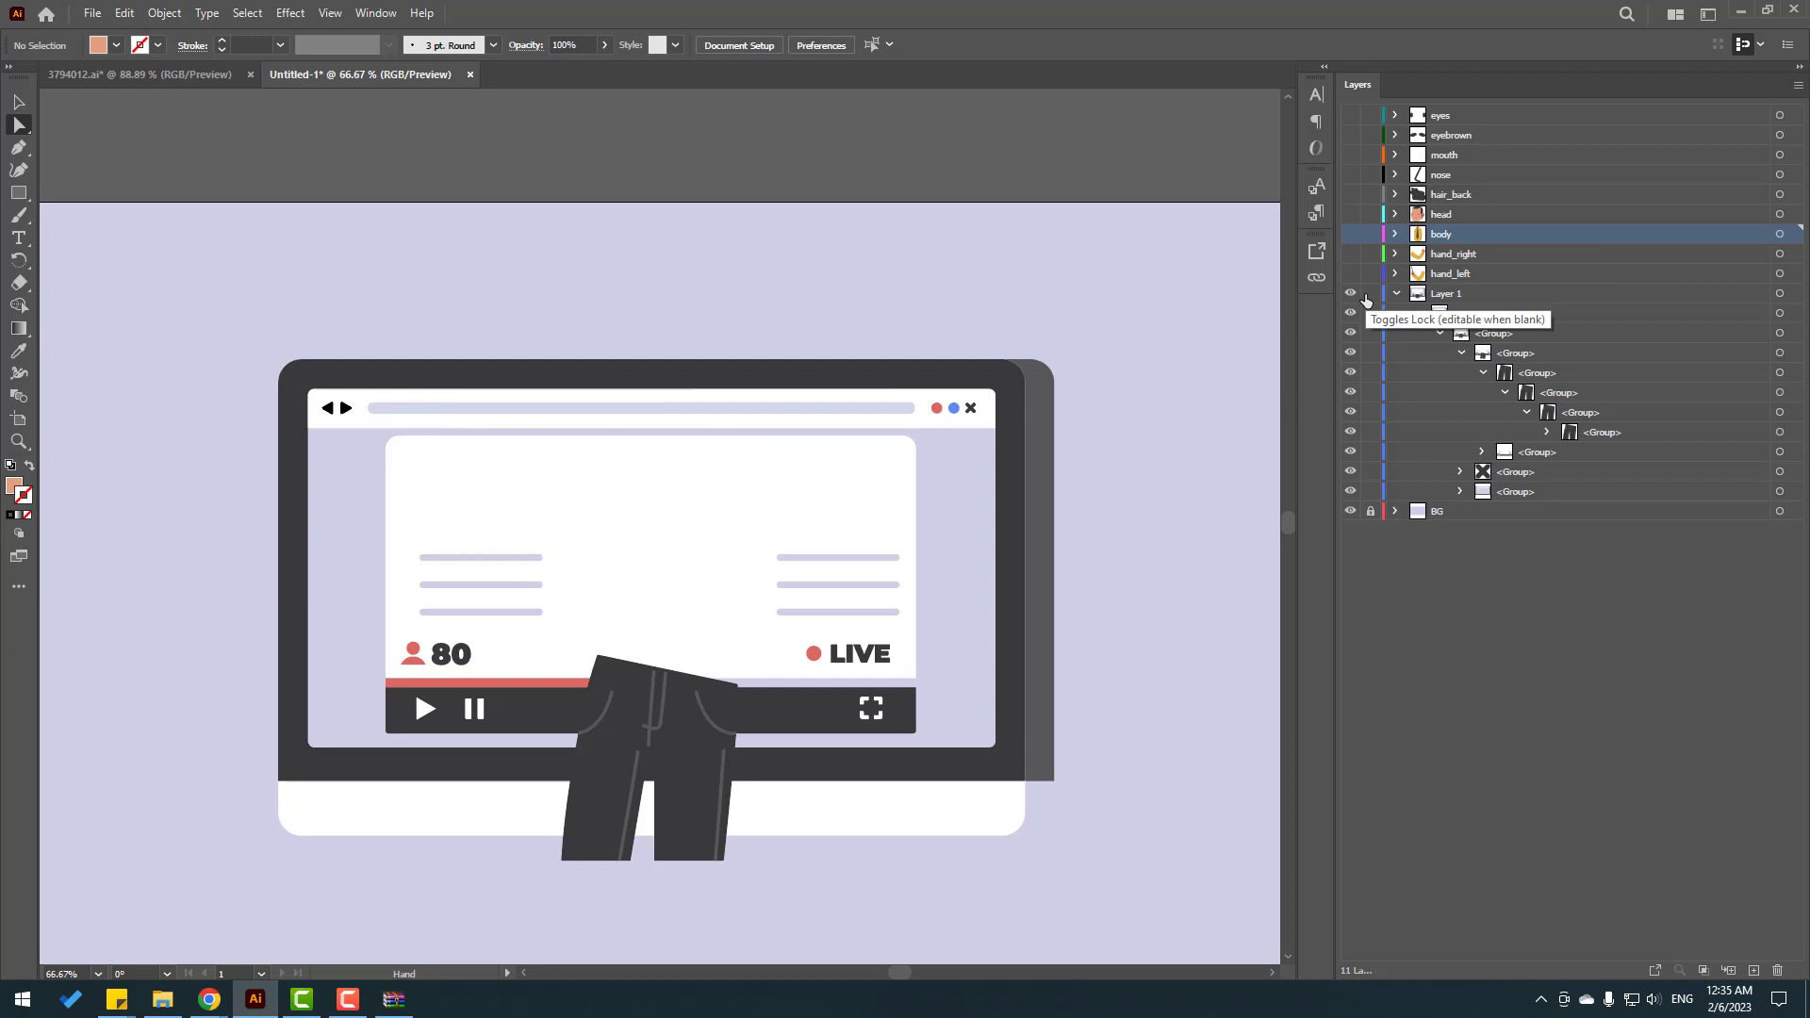
click(1480, 374)
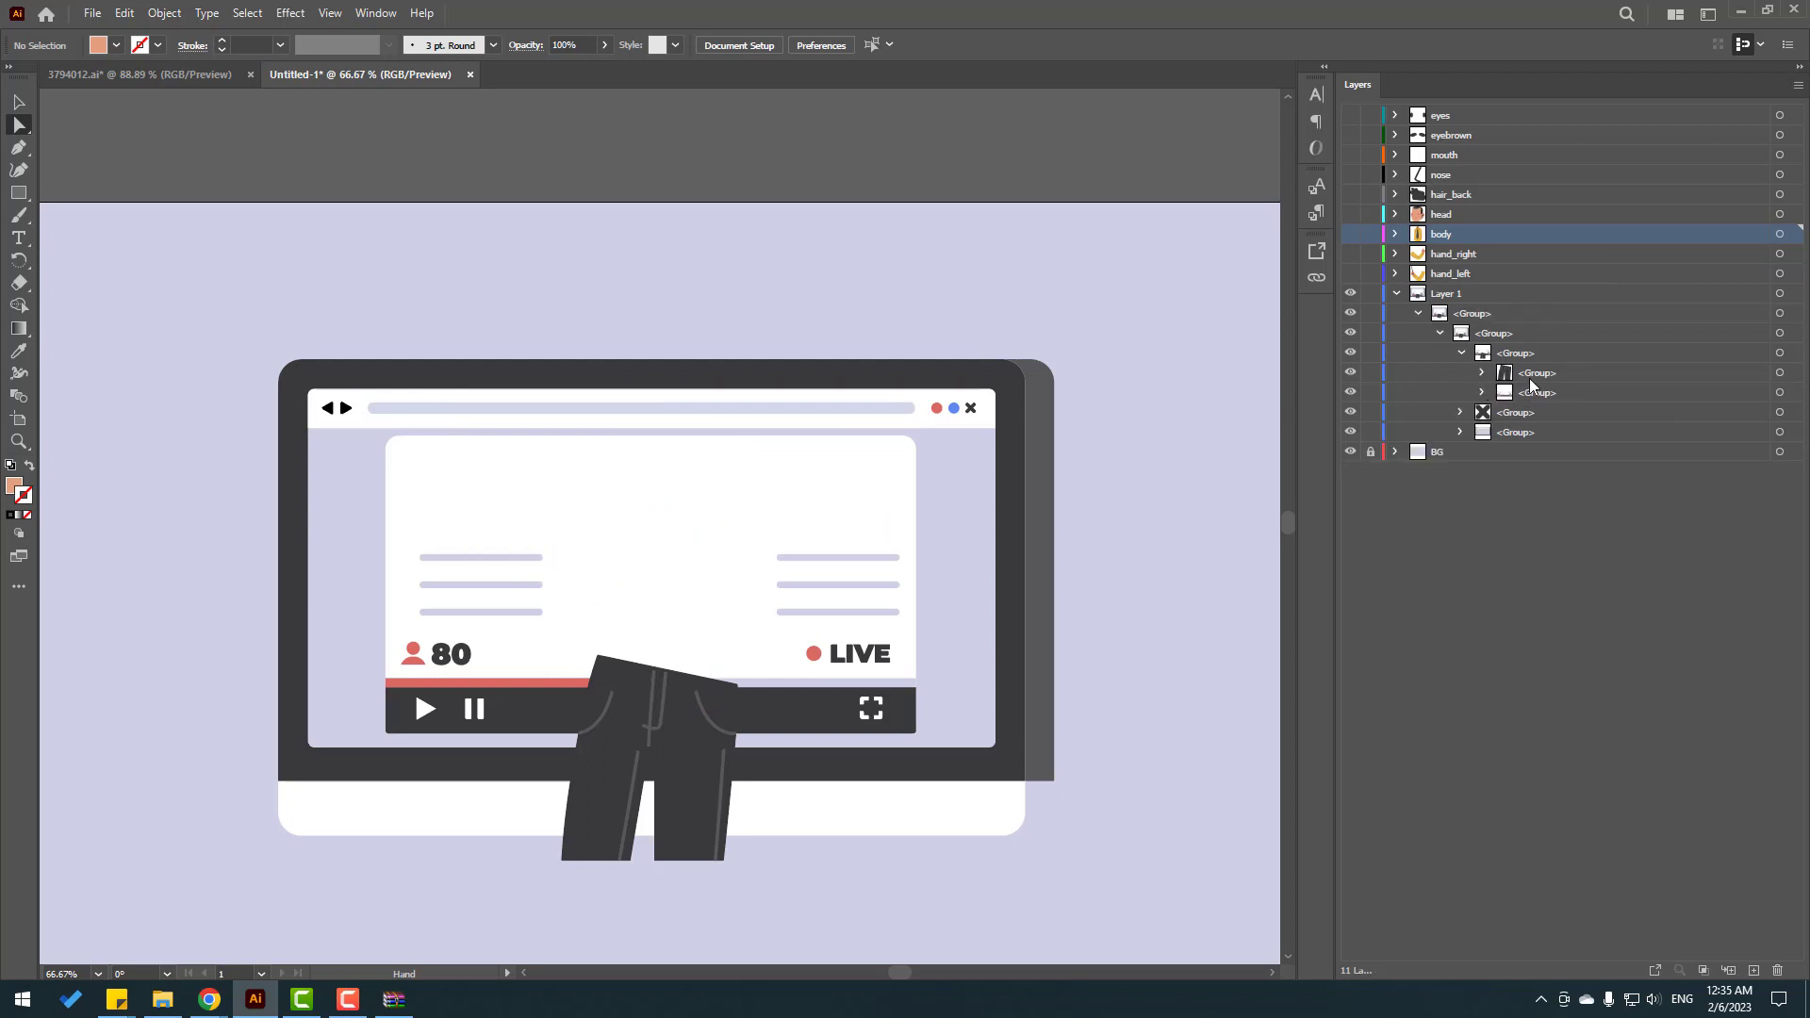
click(1447, 300)
key(ctrl+l)
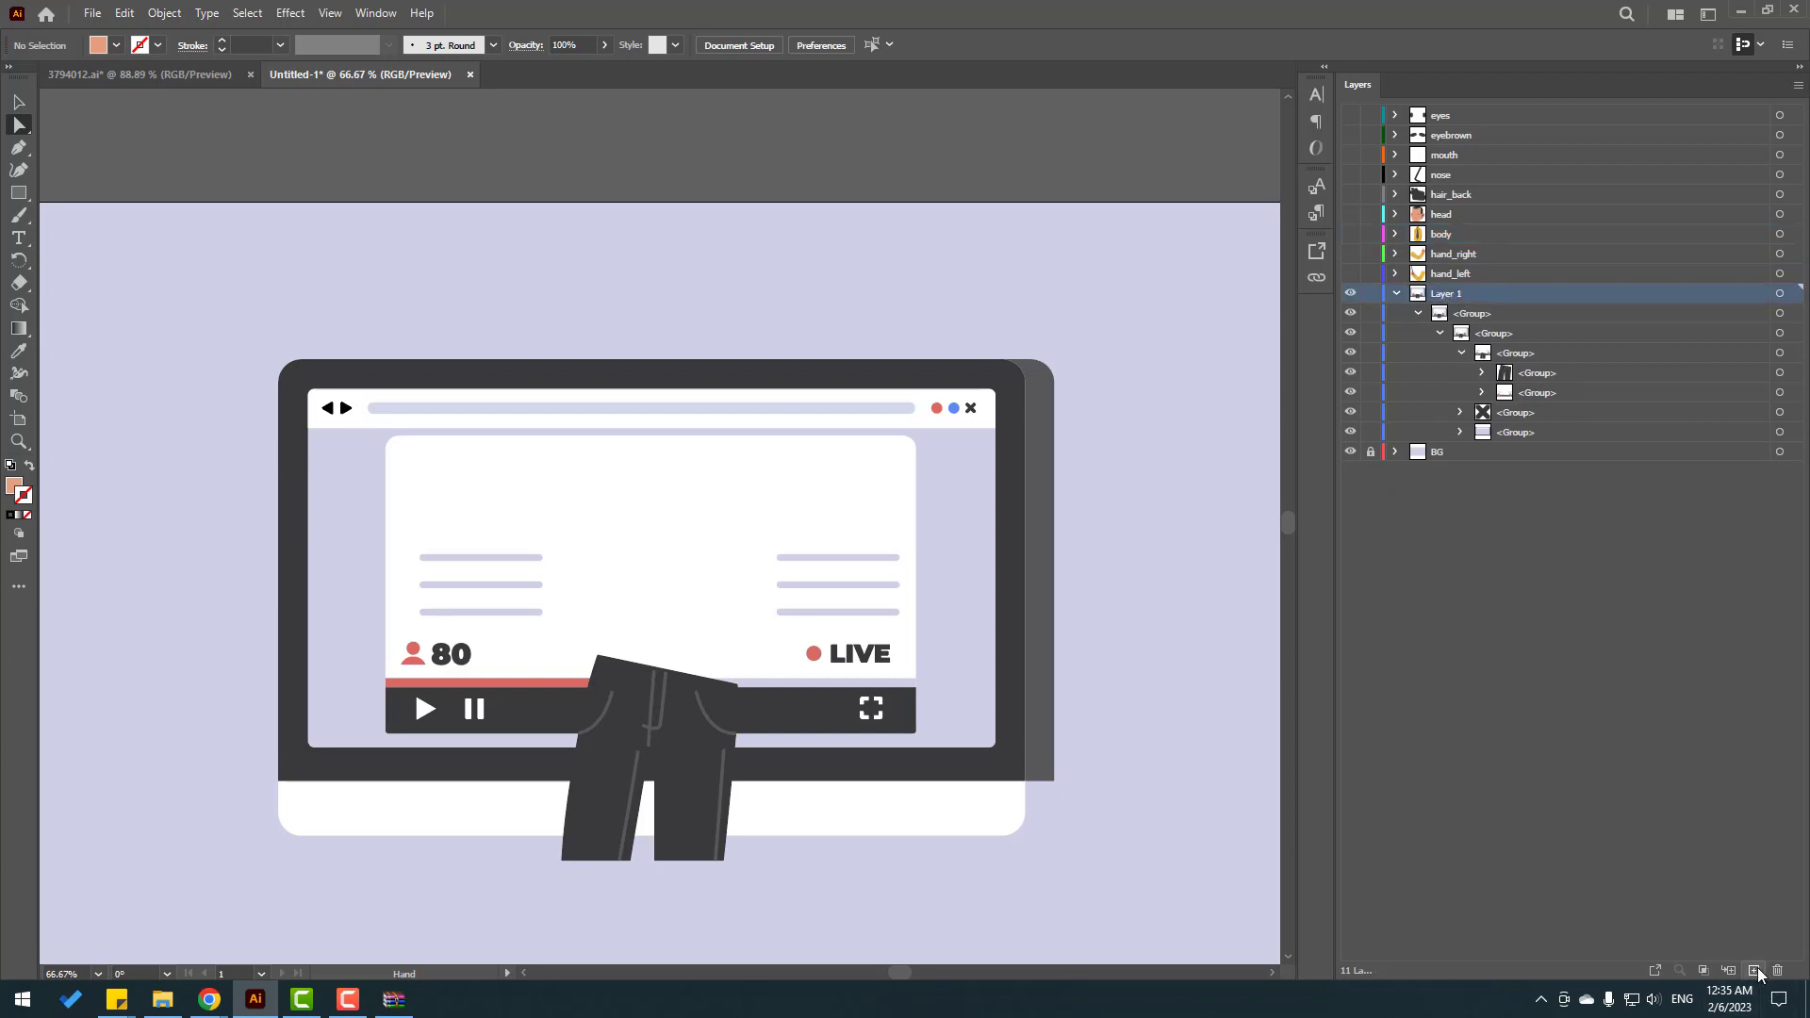
Step: Move the pants group into Layer 12, rename it 'foots' and hide it
click(1534, 396)
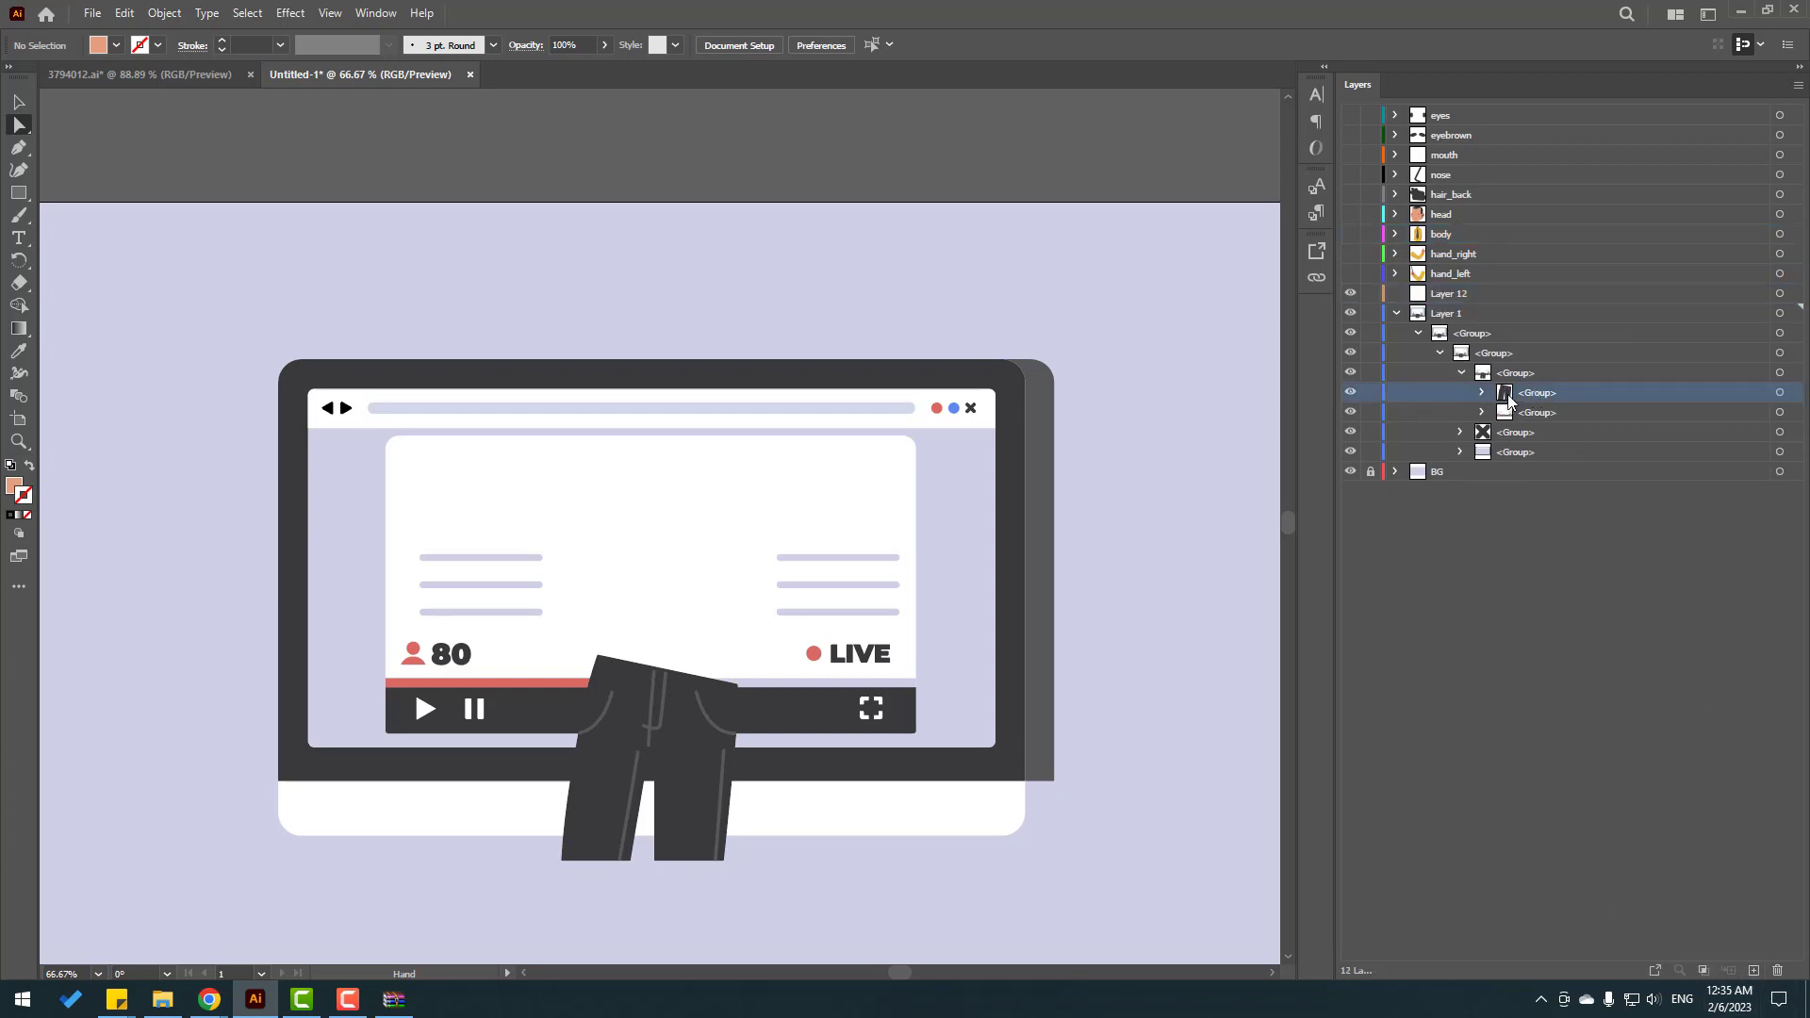
drag(1537, 396, 1453, 298)
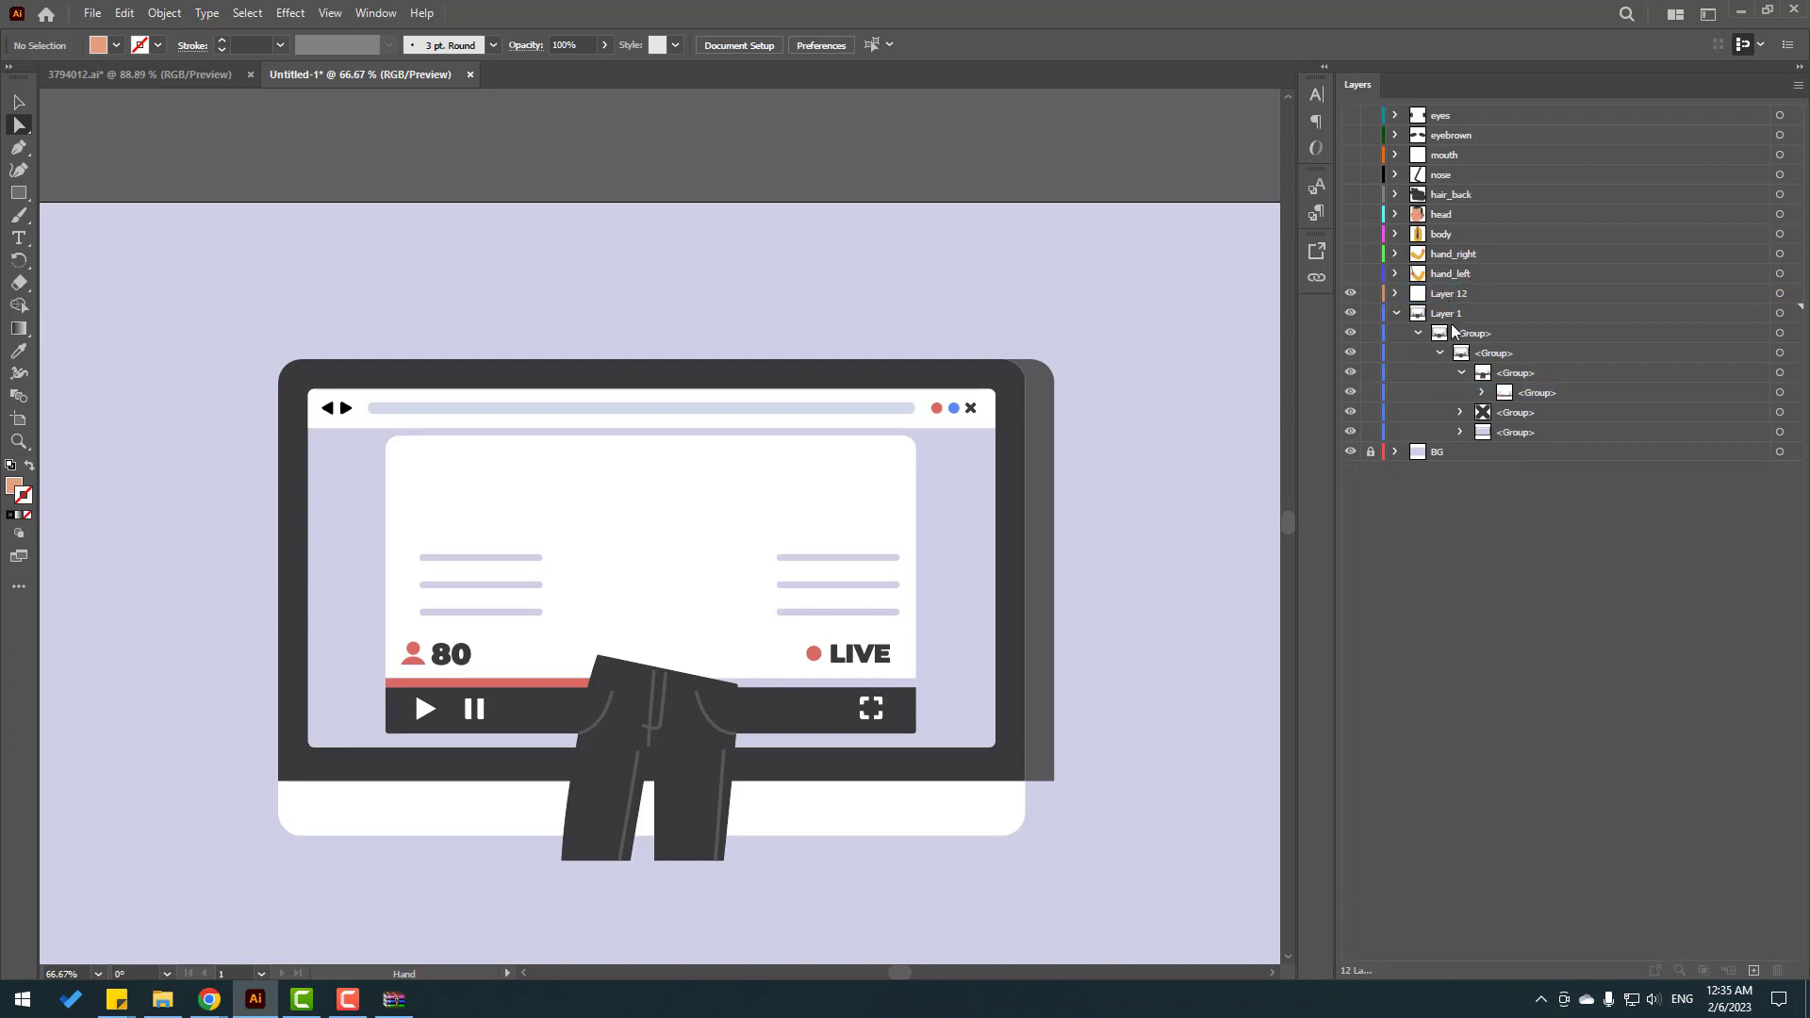
double_click(1450, 293)
text(foots)
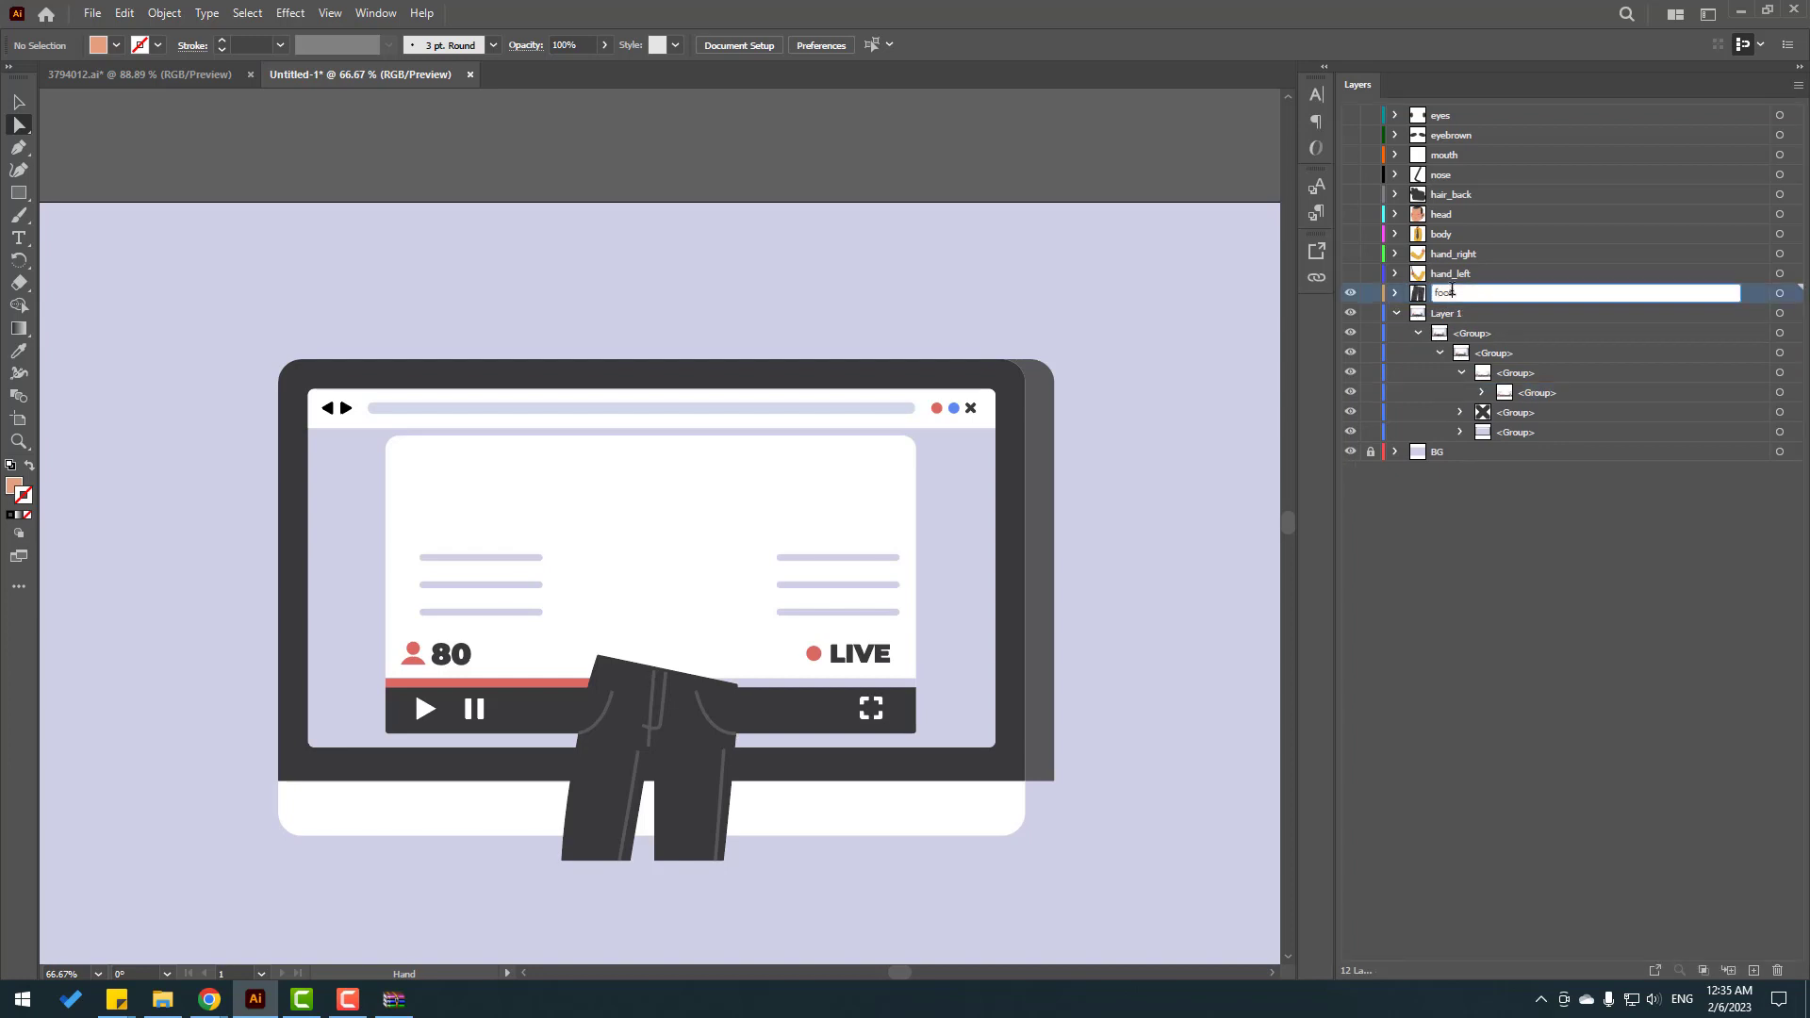
key(Return)
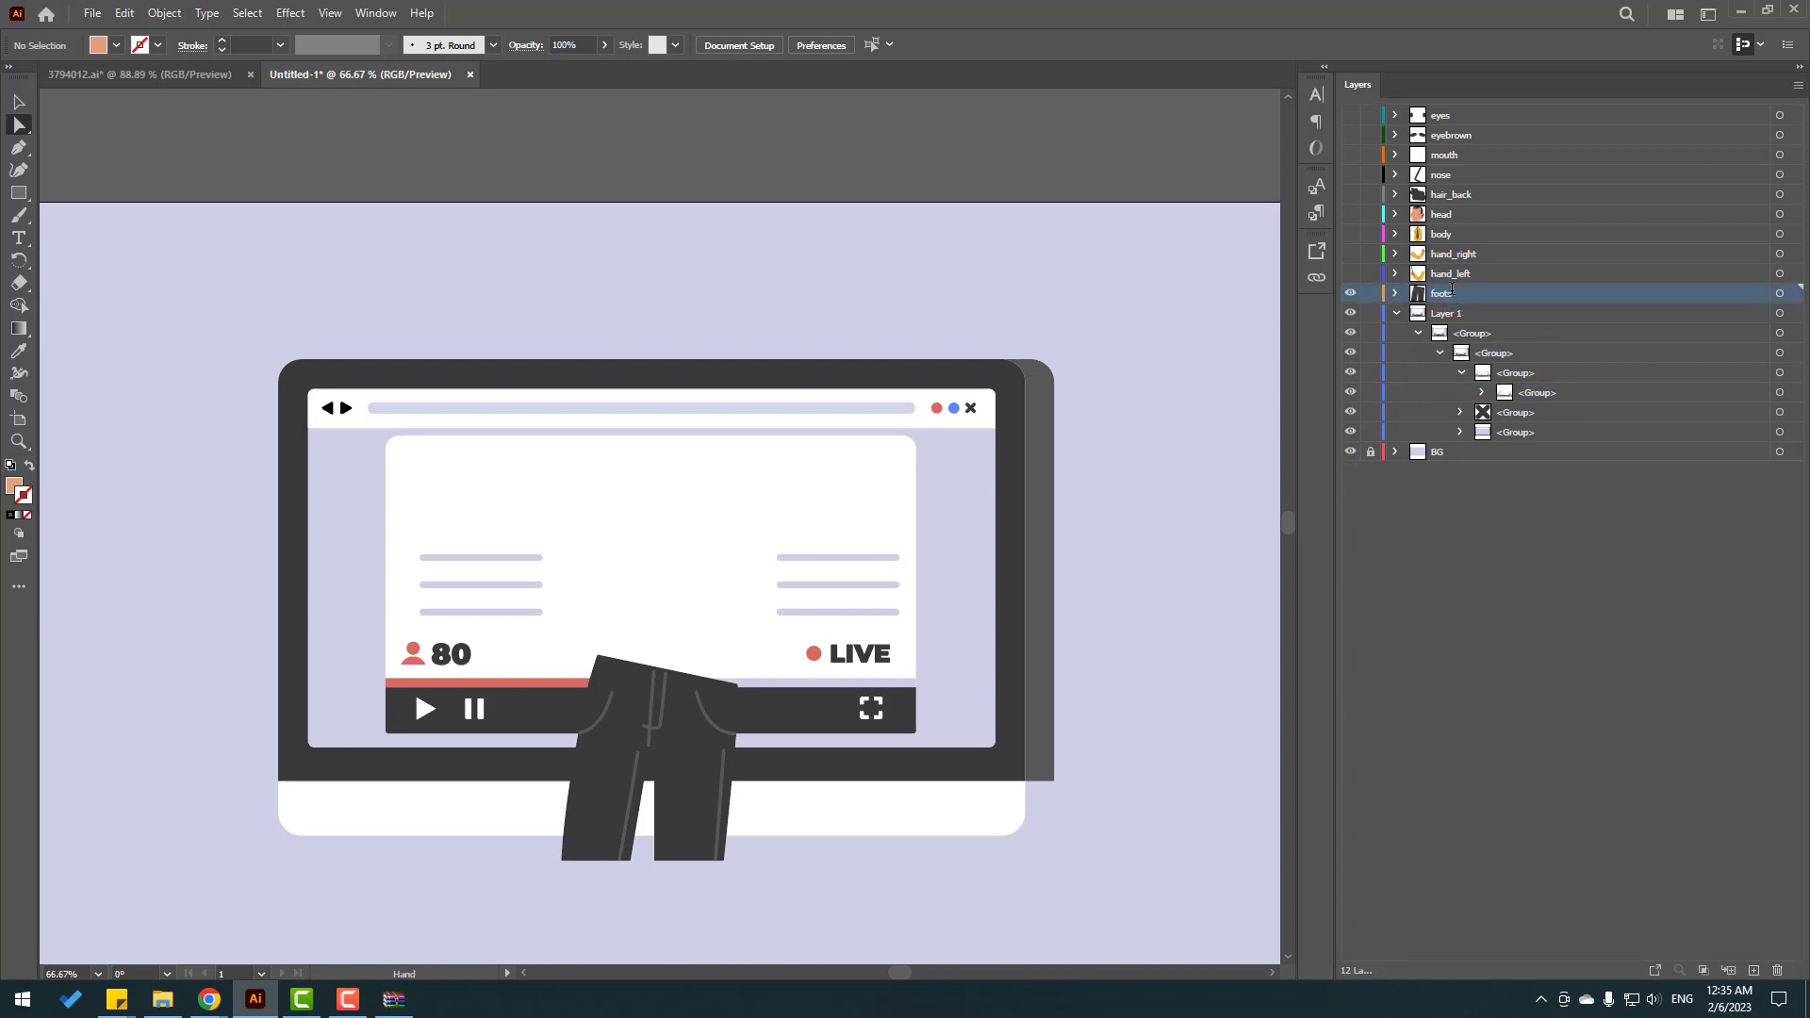
click(1351, 294)
Step: Rename Layer 1 to 'youtube', leaving only the monitor artwork visible
click(1395, 314)
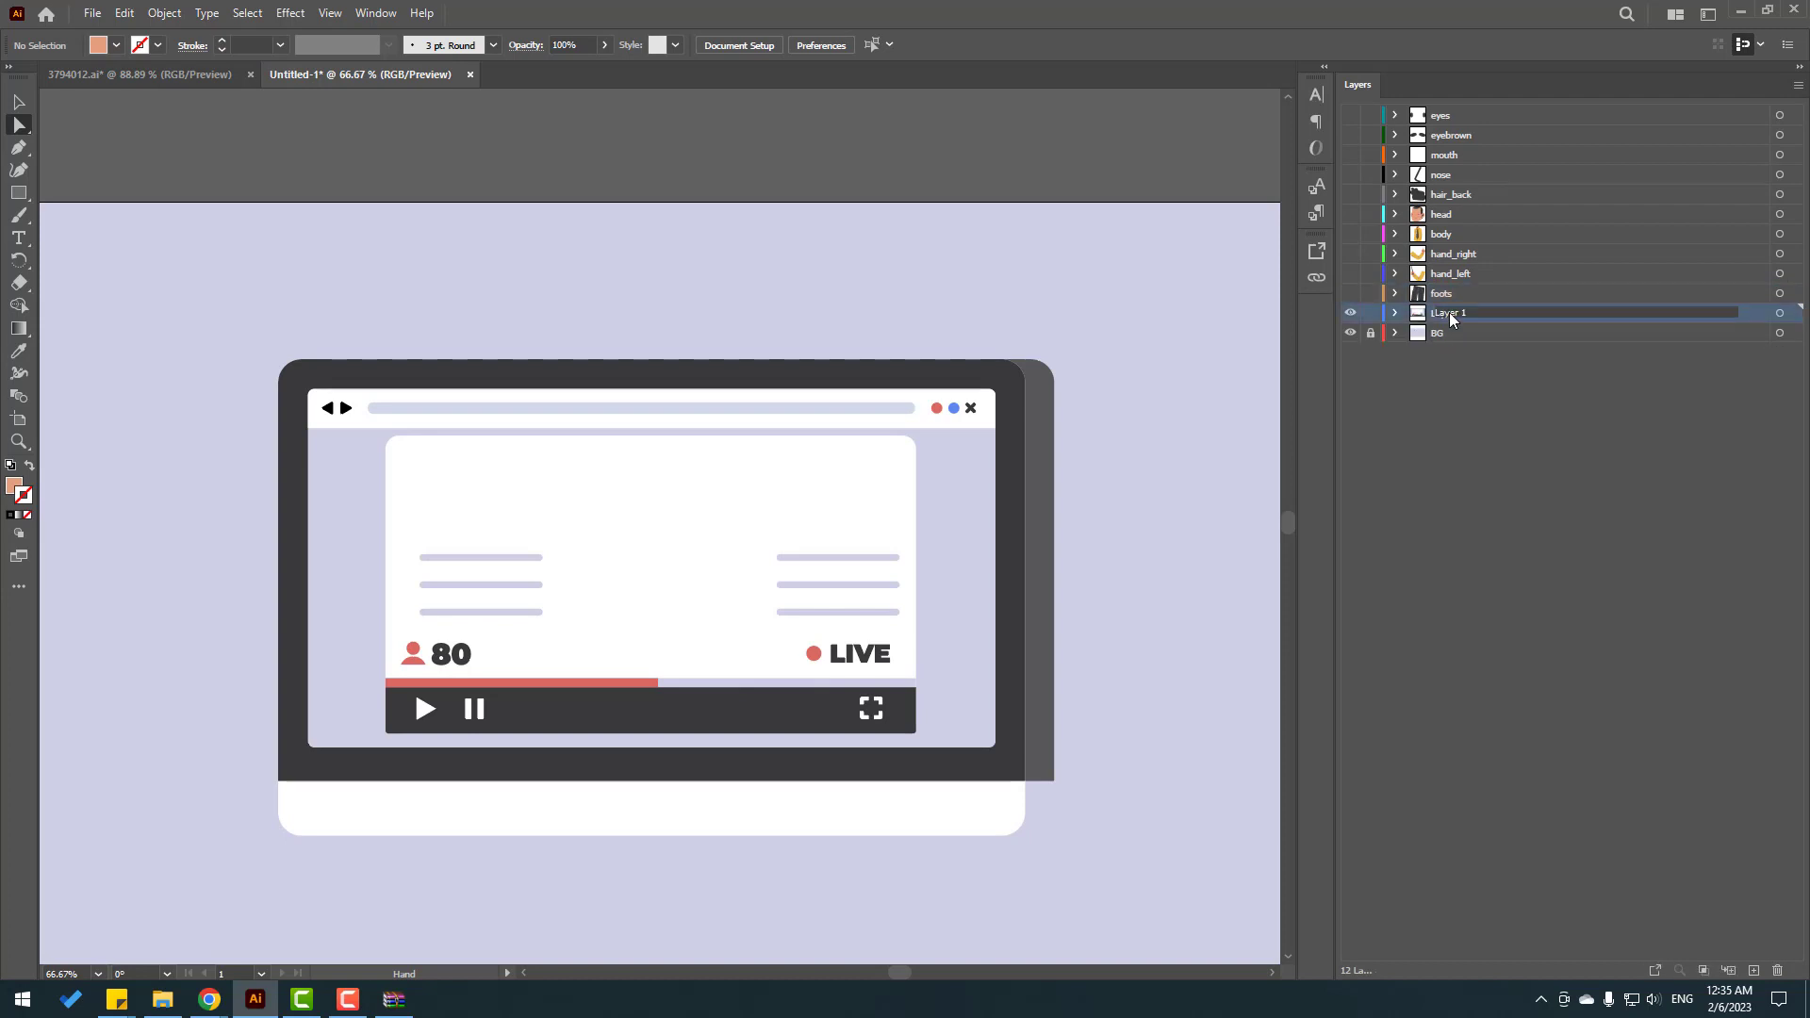
double_click(1449, 313)
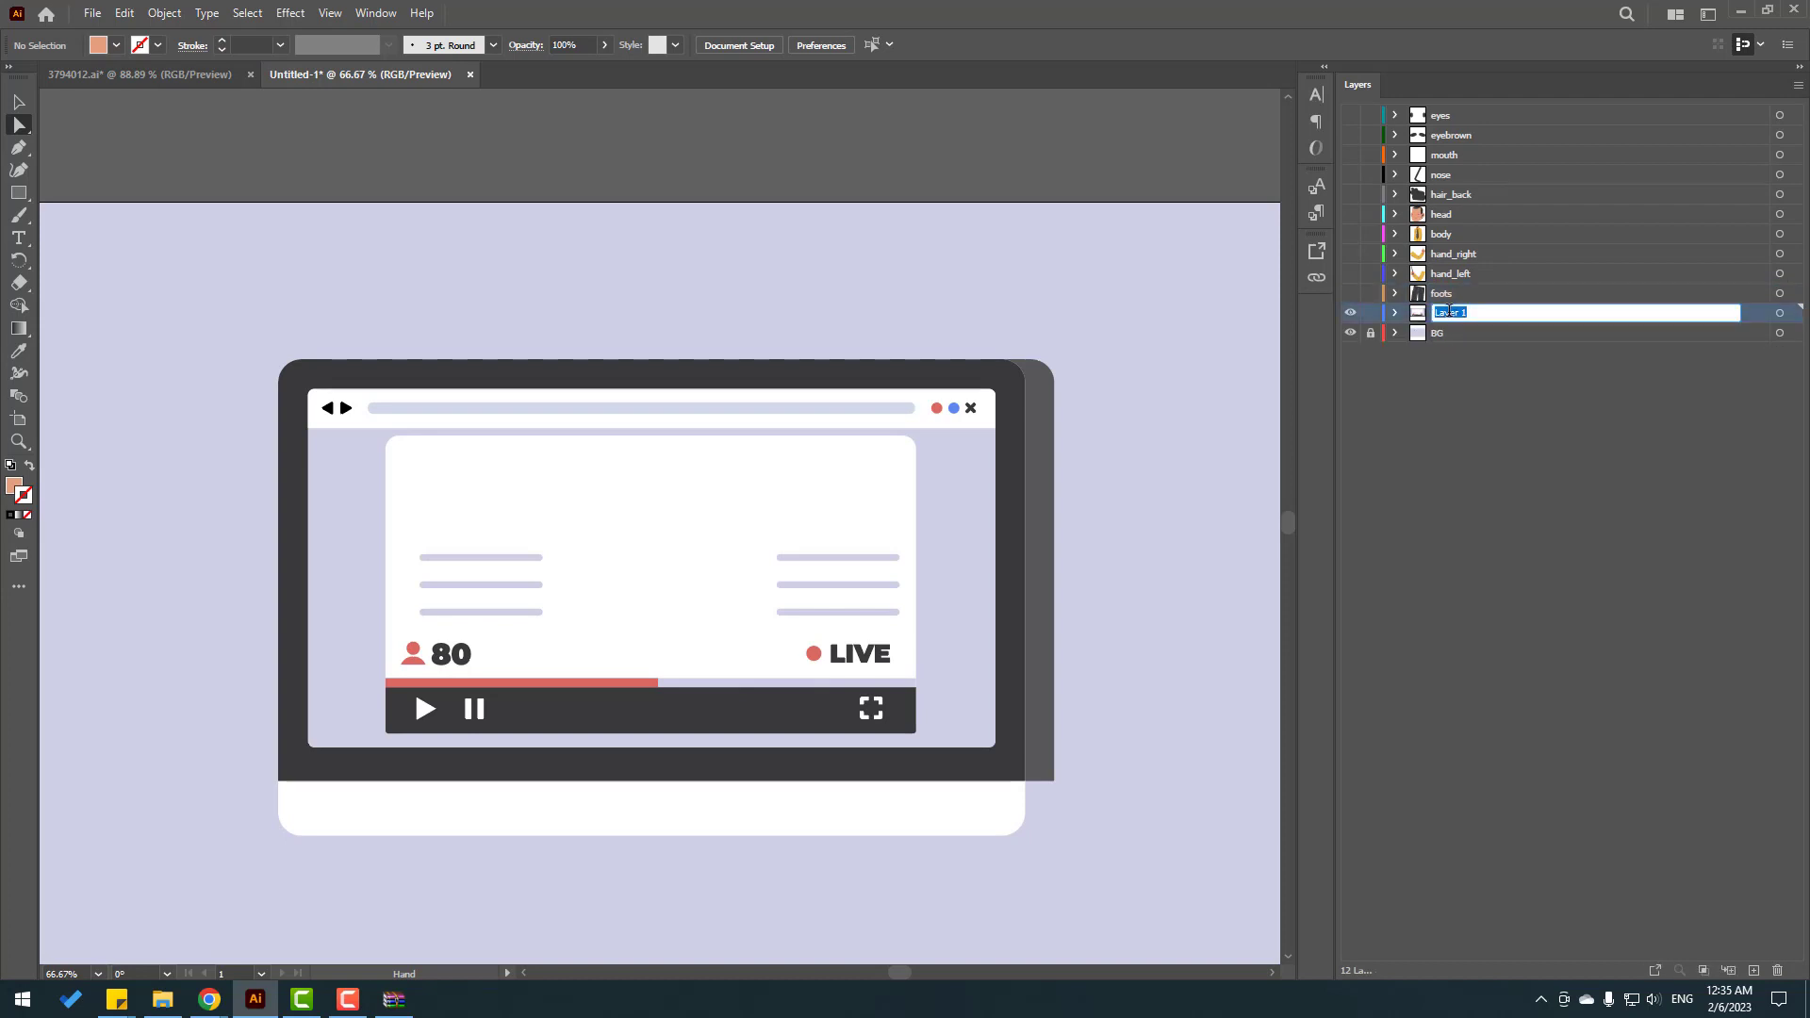
text(youtube)
key(Return)
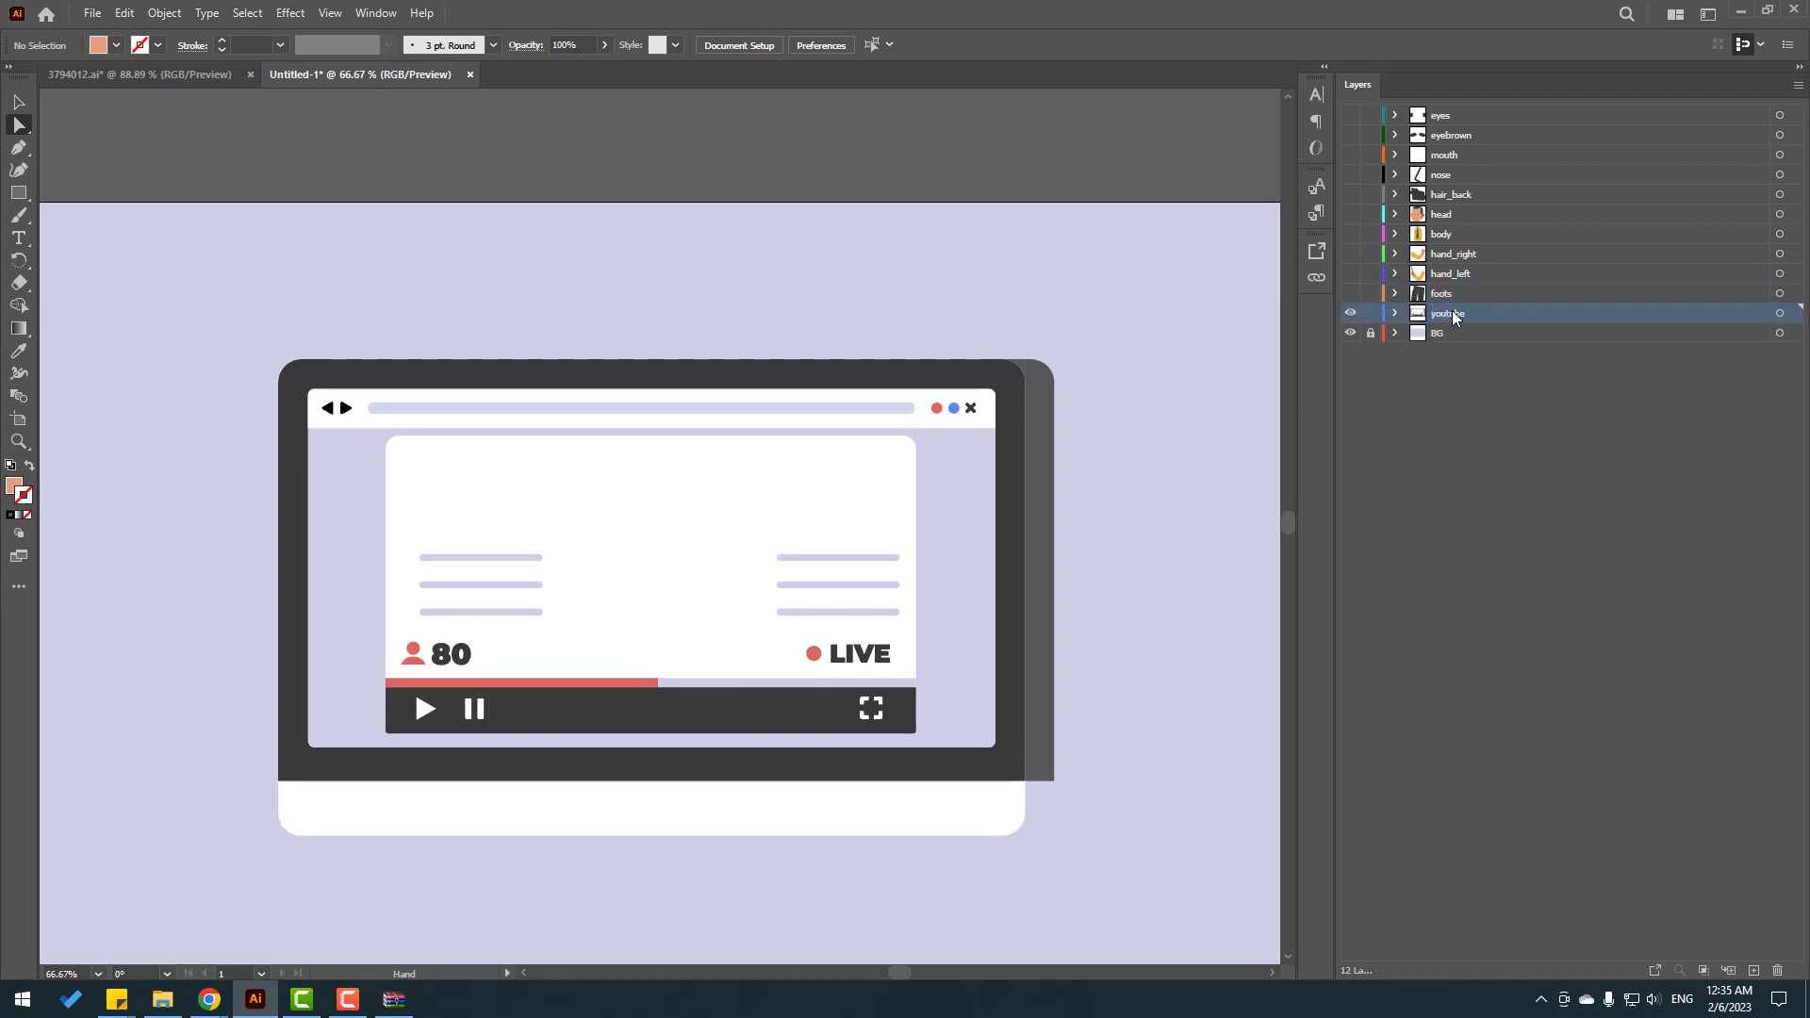
click(1488, 491)
key(ctrl+minus)
key(ctrl+minus)
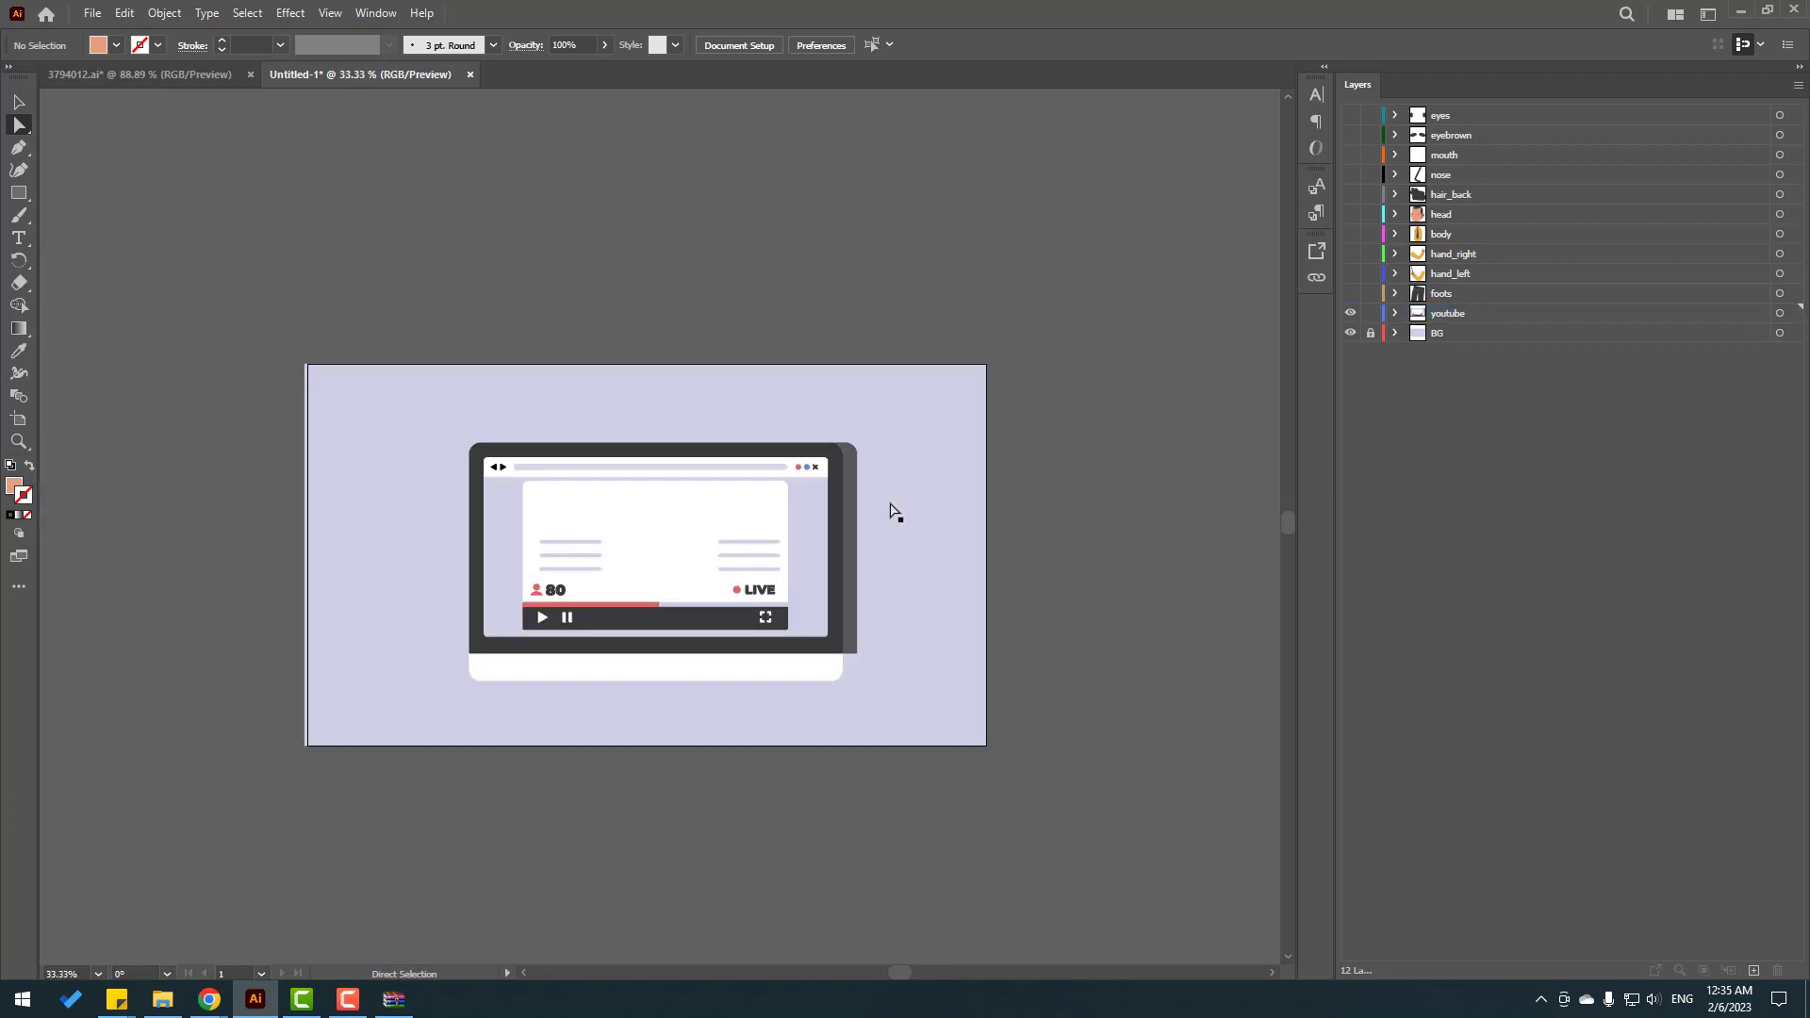
Step: Move the hair_back layer below head so the hair sits behind the face
key(ctrl+plus)
key(ctrl+plus)
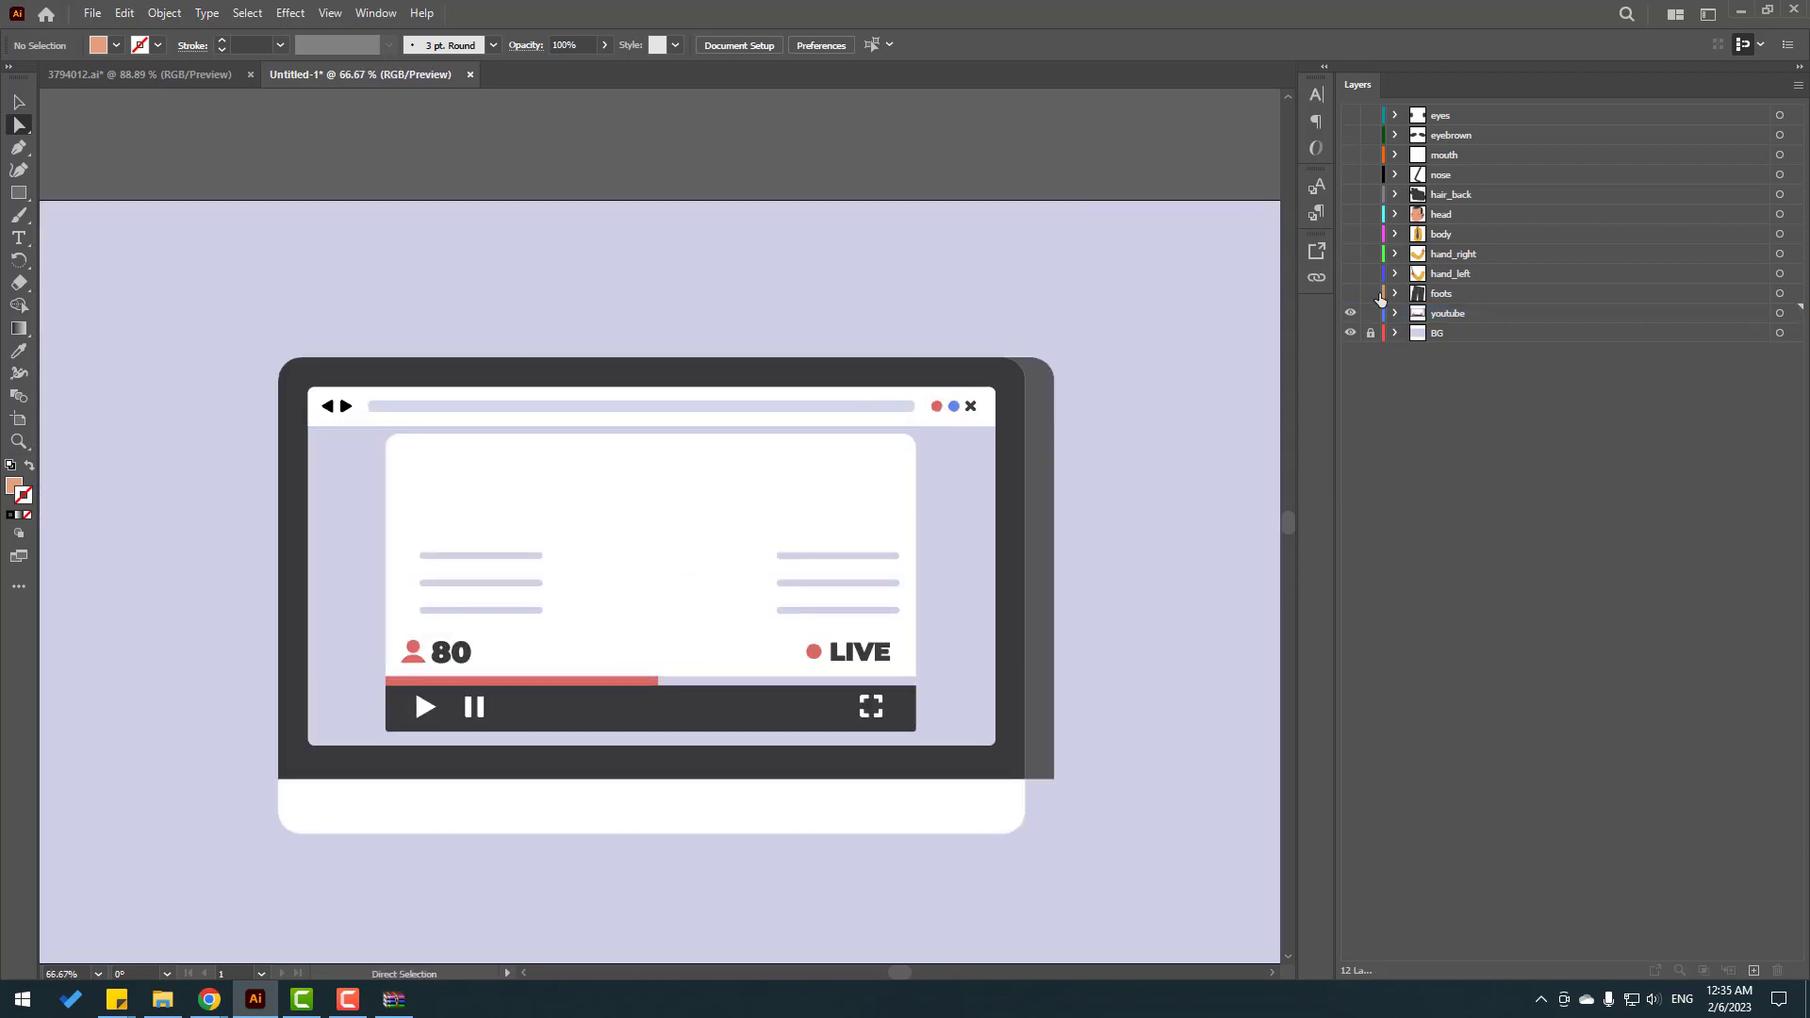
drag(1159, 456, 1241, 440)
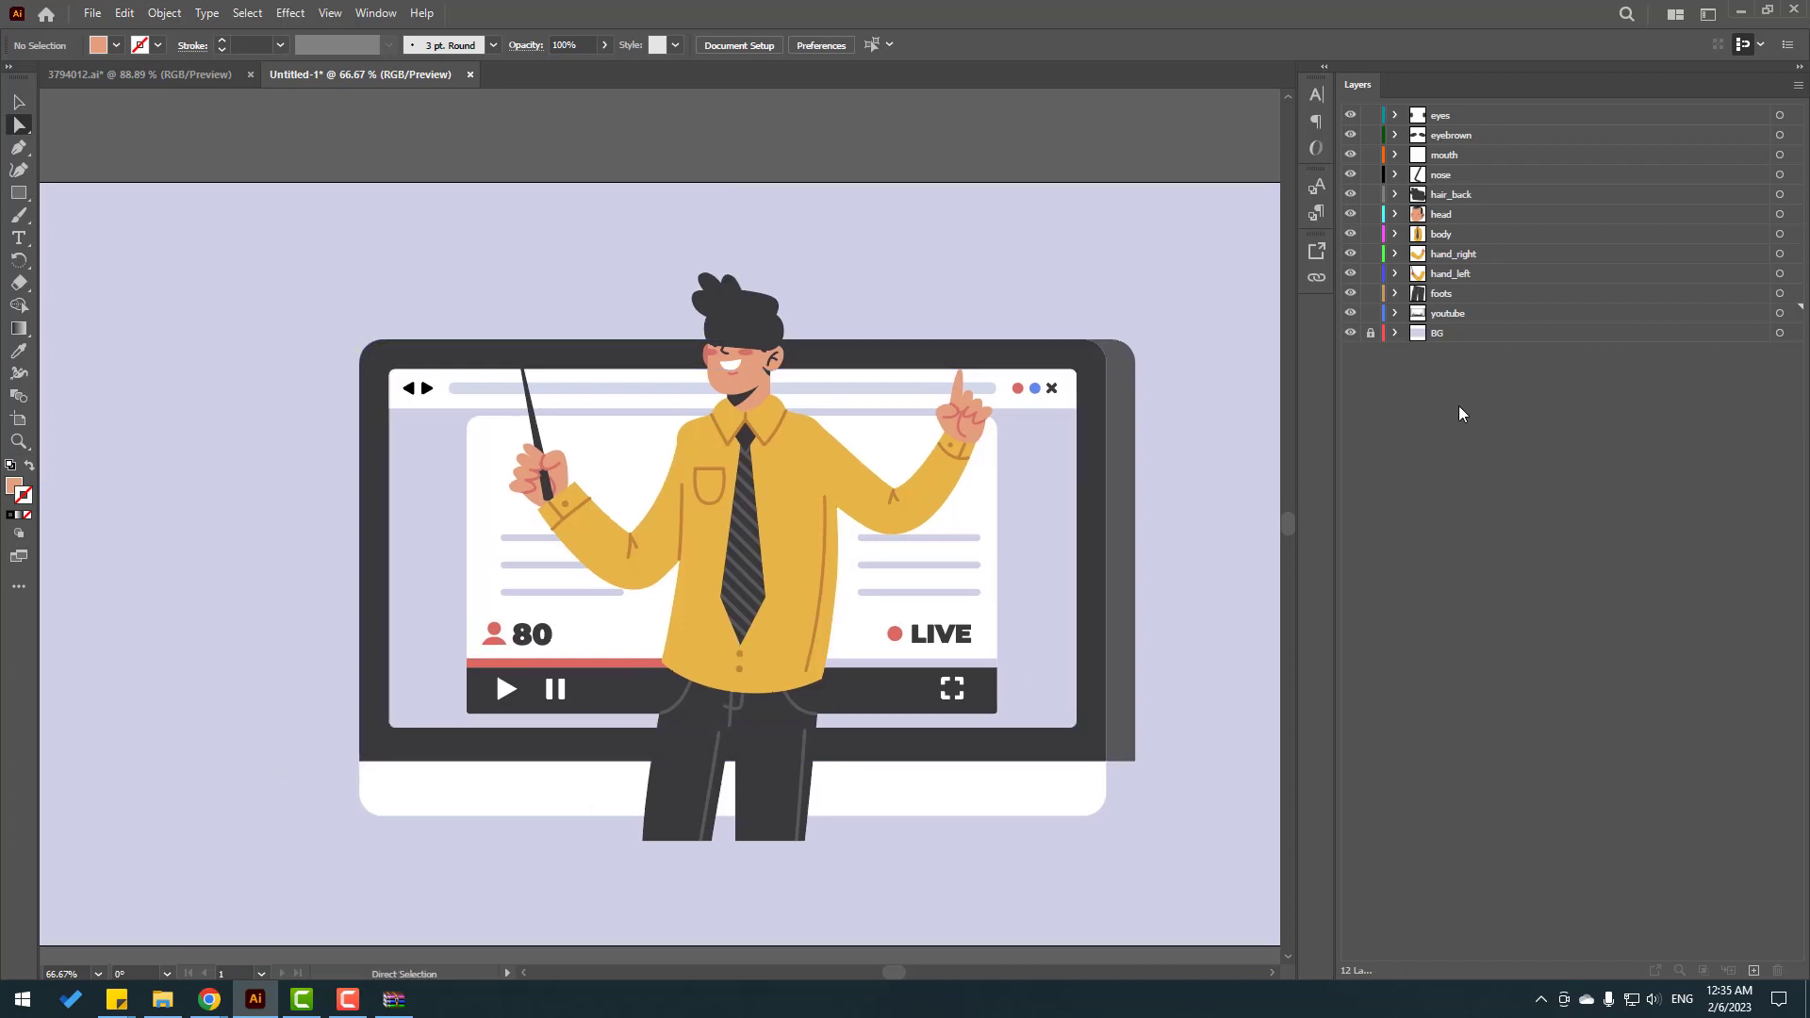
click(1449, 198)
drag(1441, 200, 1457, 227)
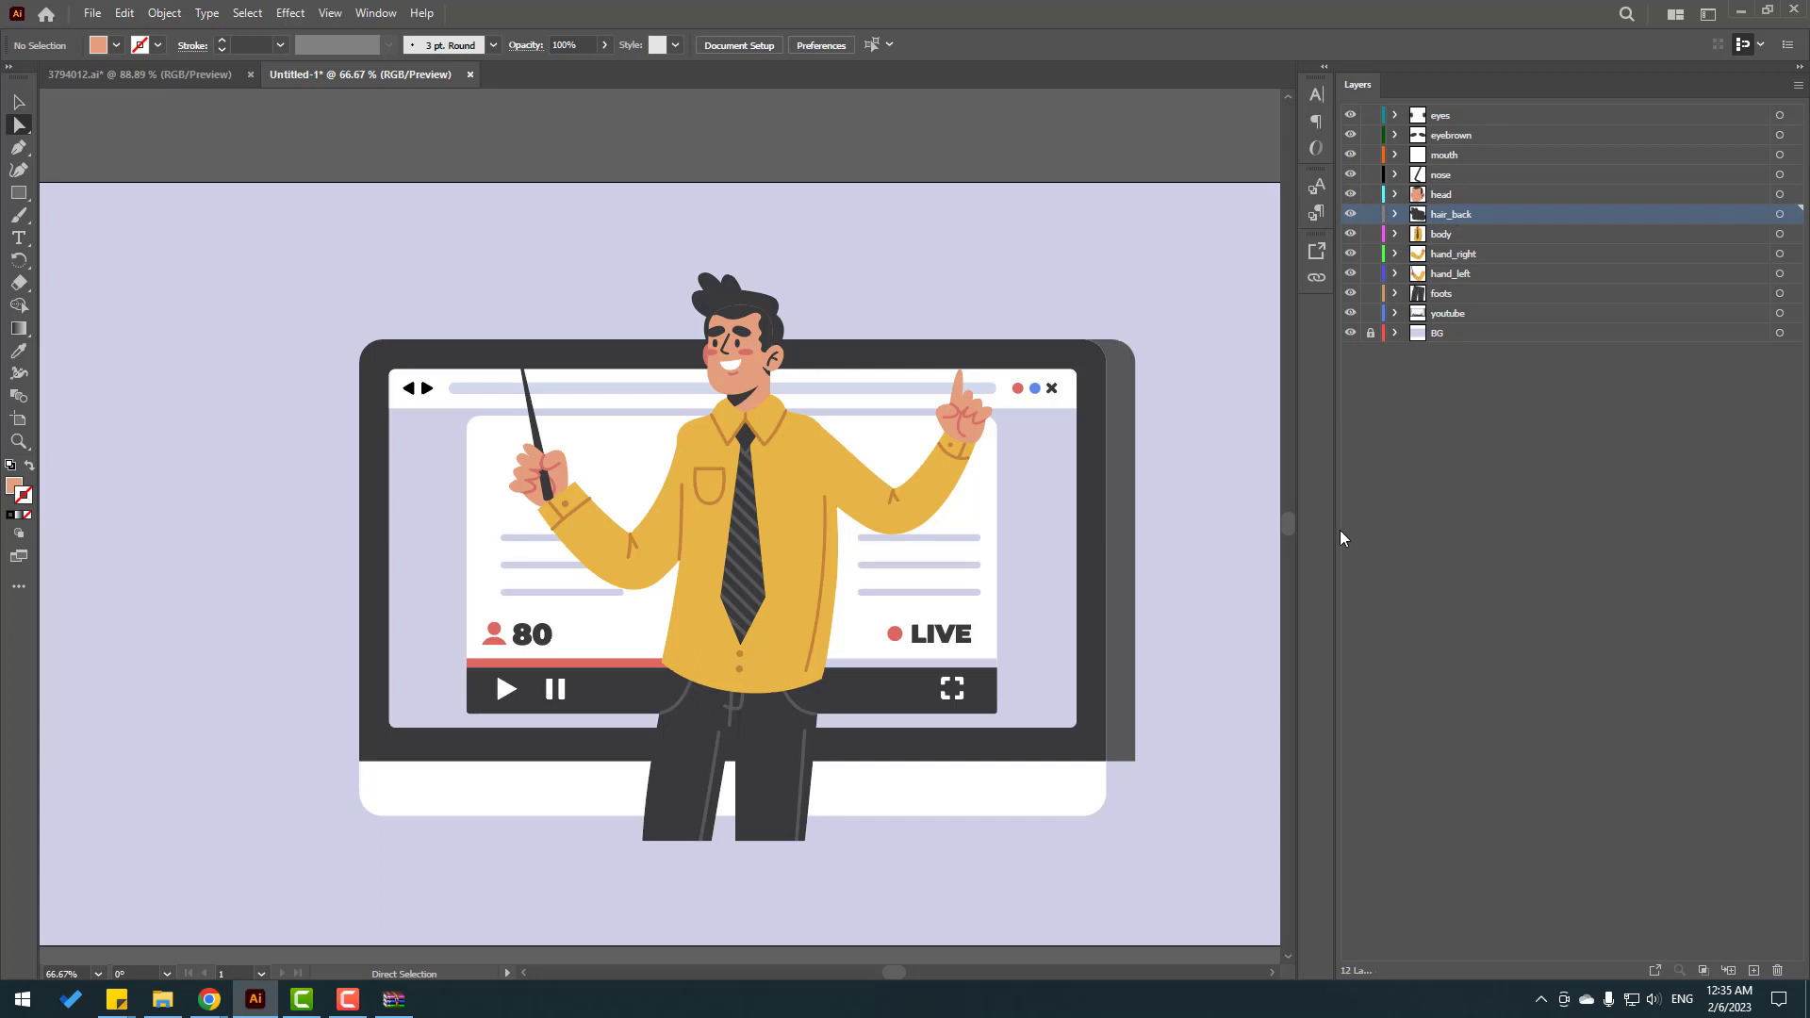
key(ctrl+minus)
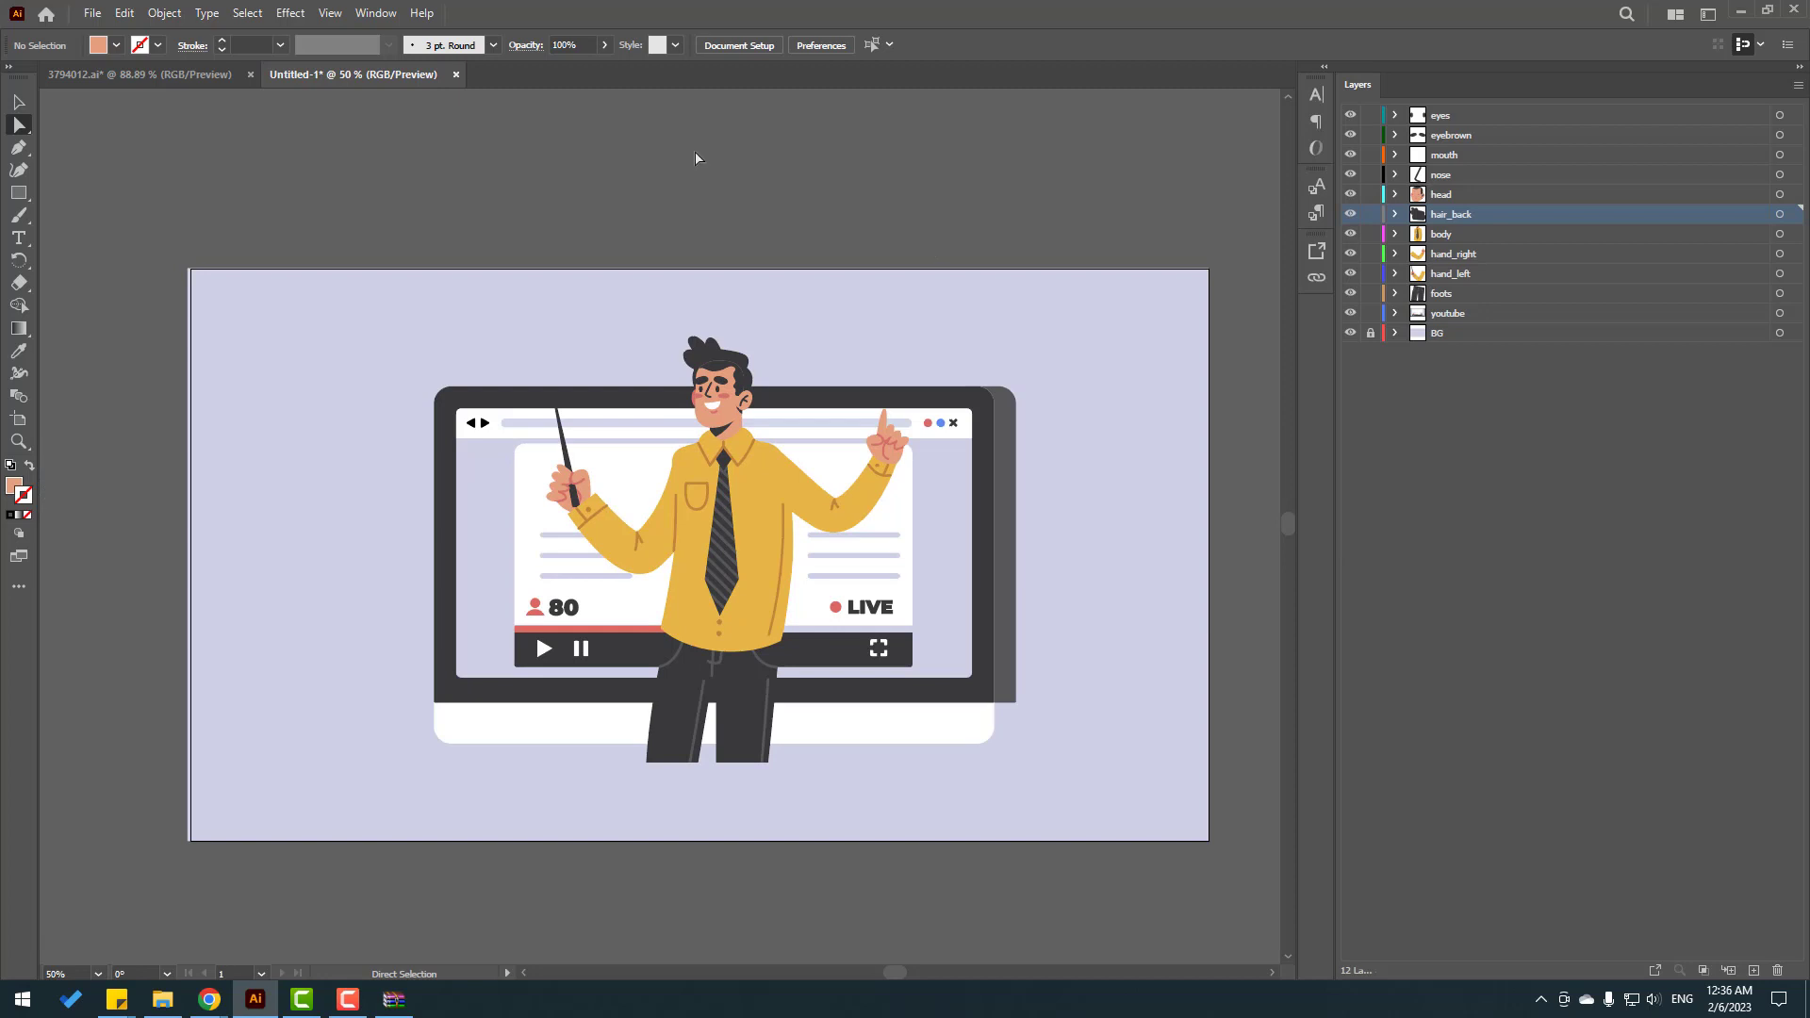
Step: Save the artwork to the Desktop as Character.ai with the default Illustrator options
click(92, 15)
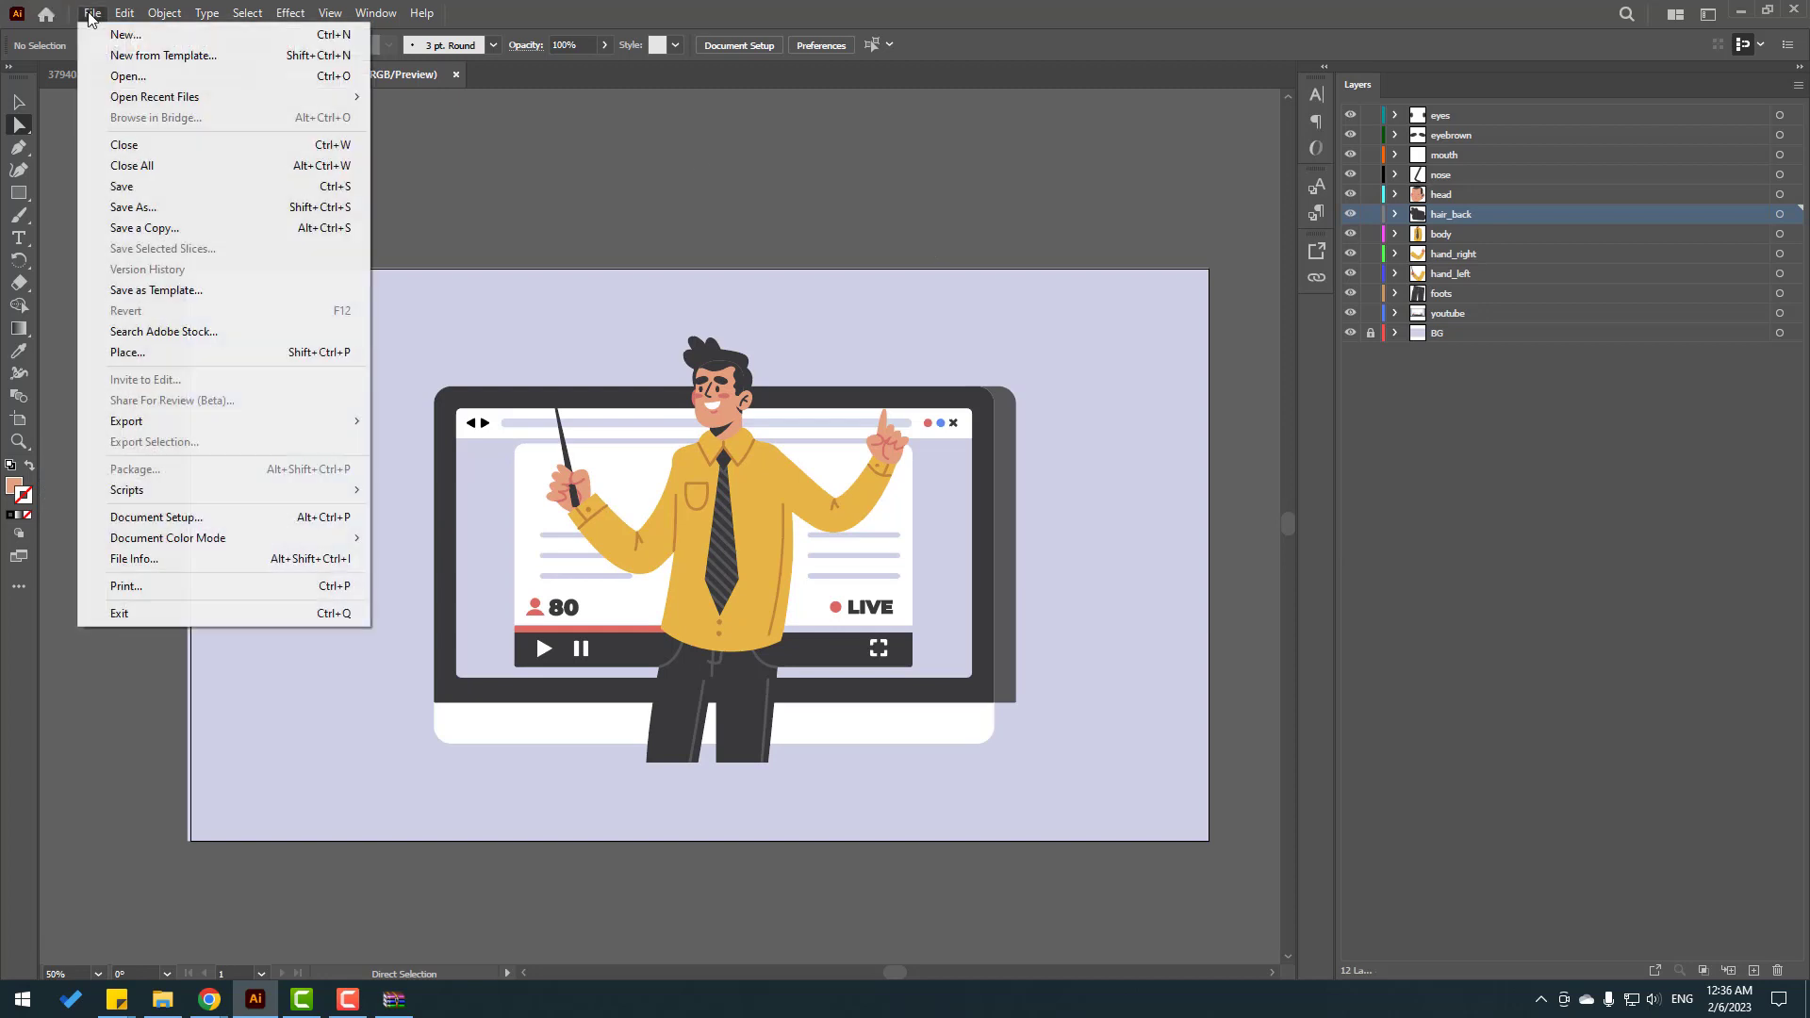
click(132, 208)
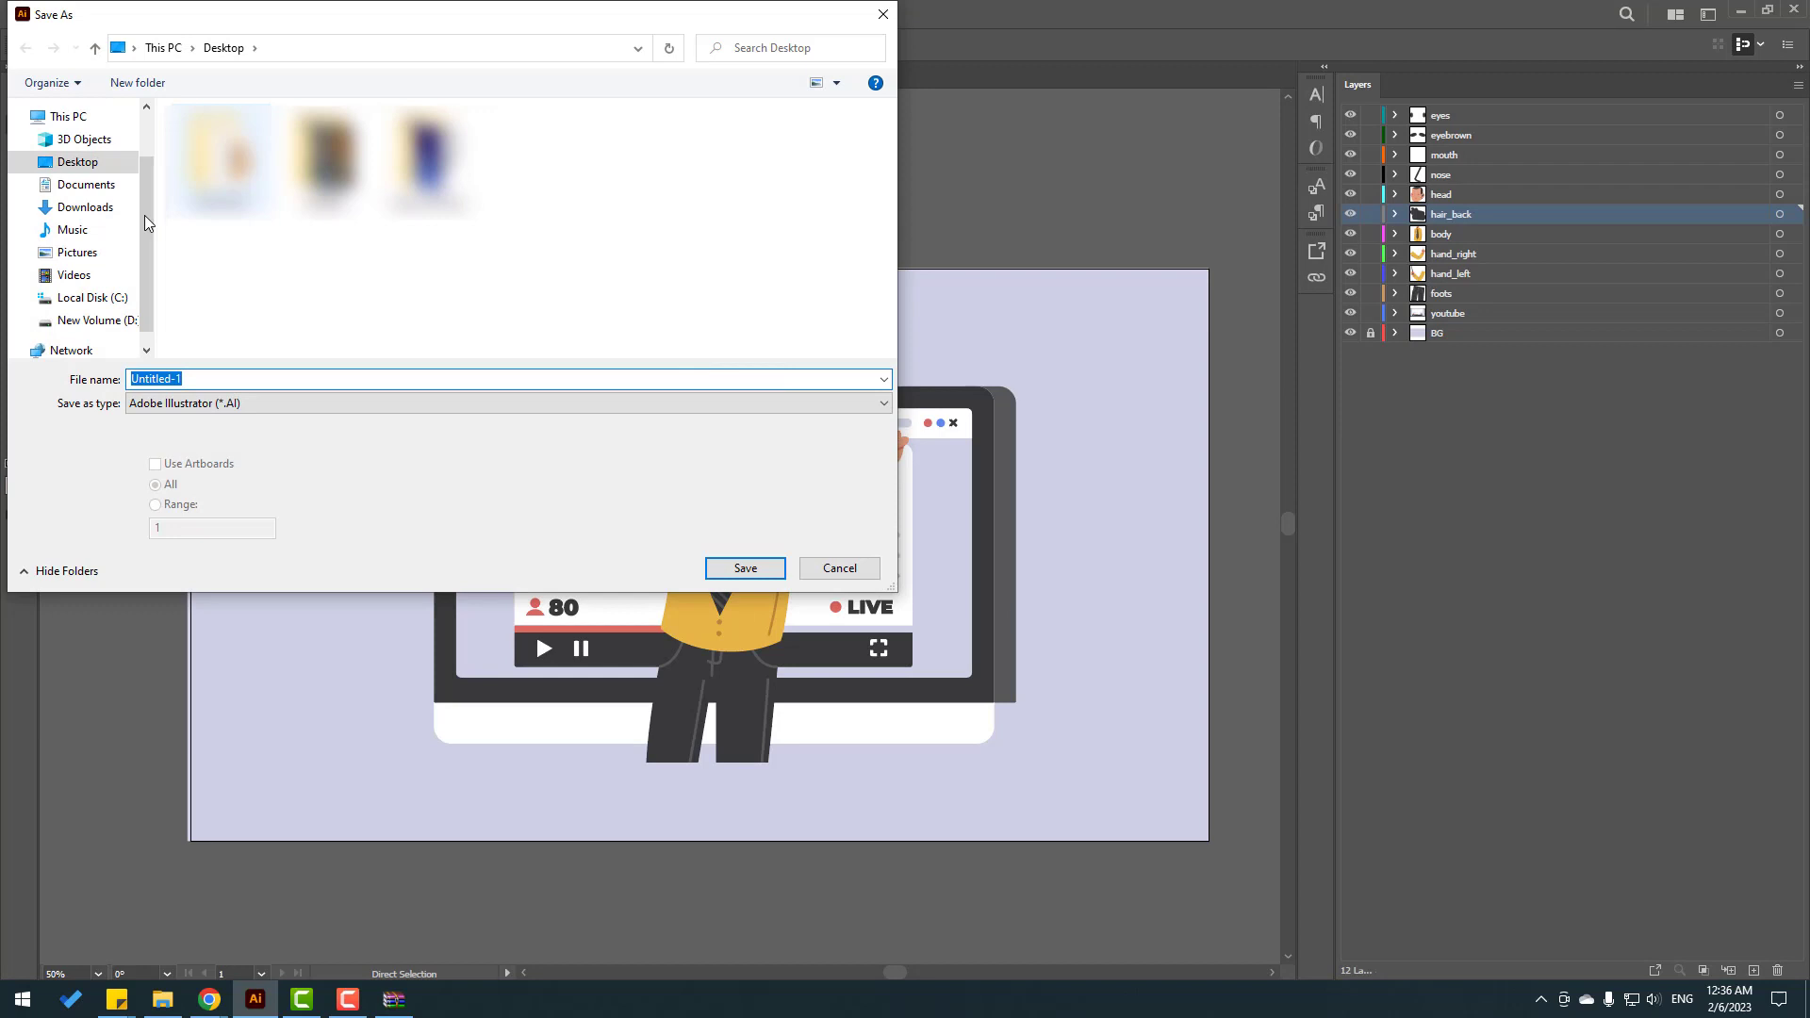
click(77, 162)
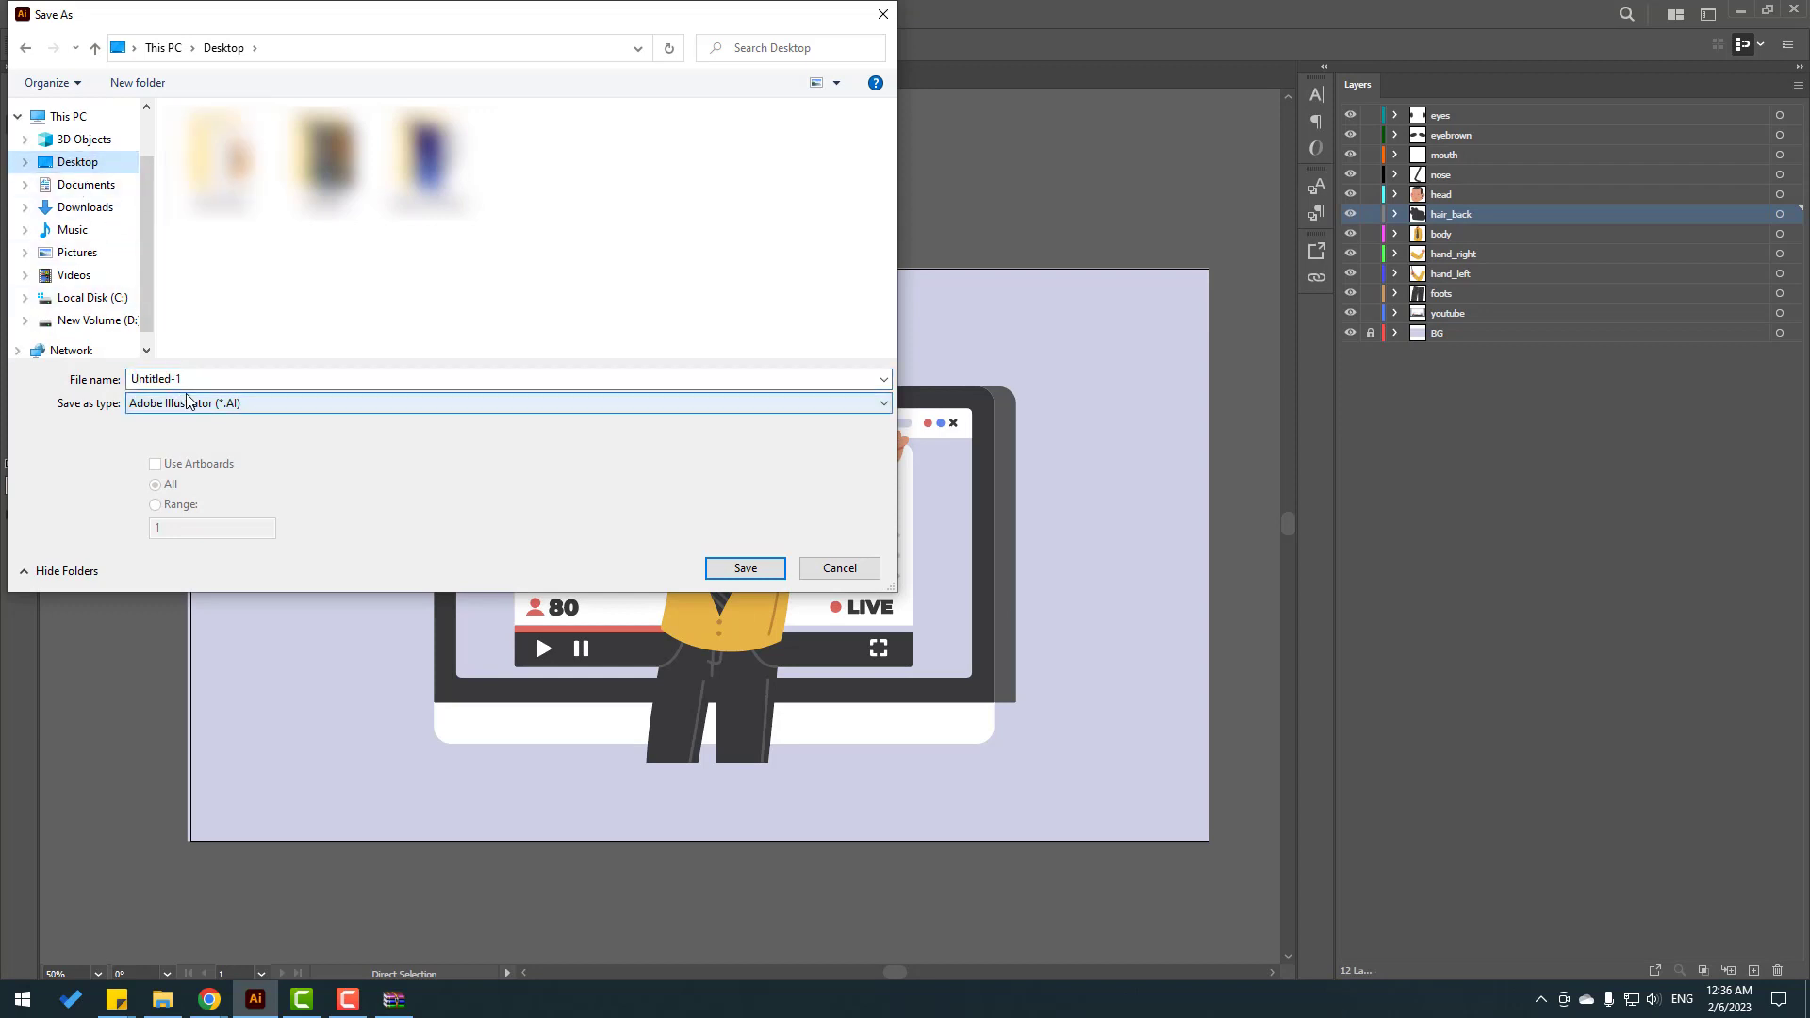
click(212, 381)
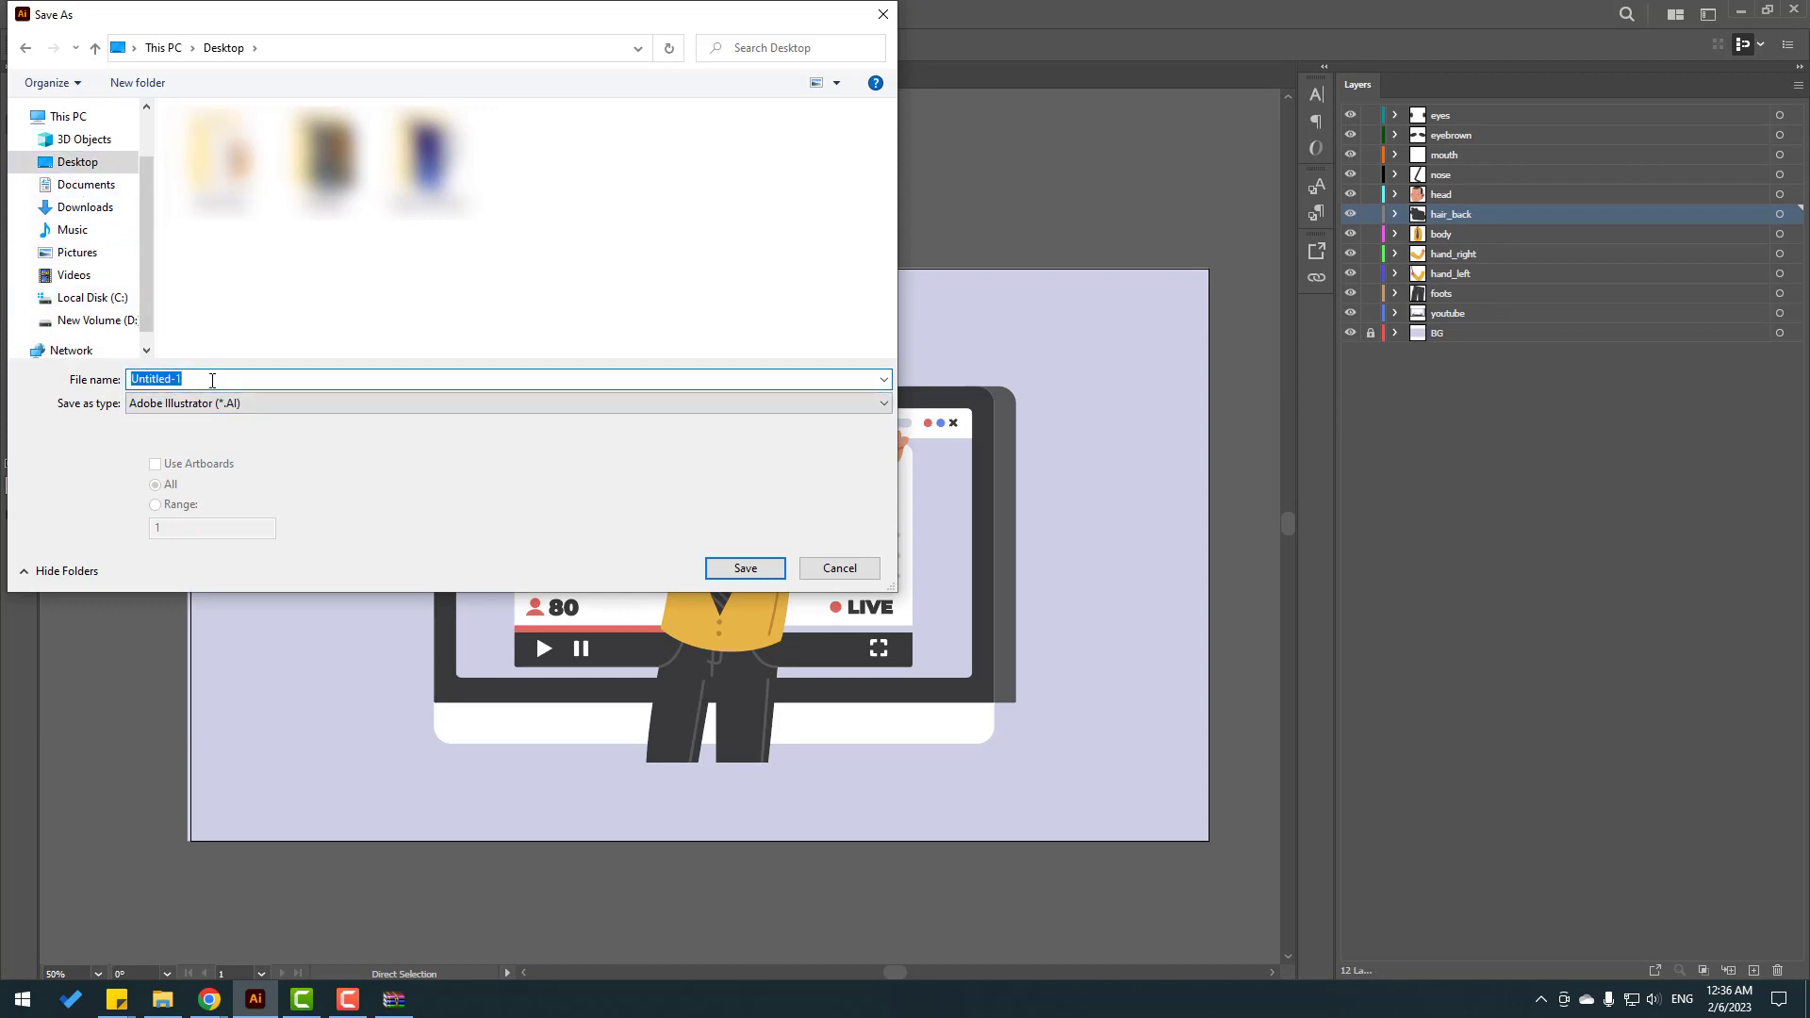
text(Character)
click(743, 568)
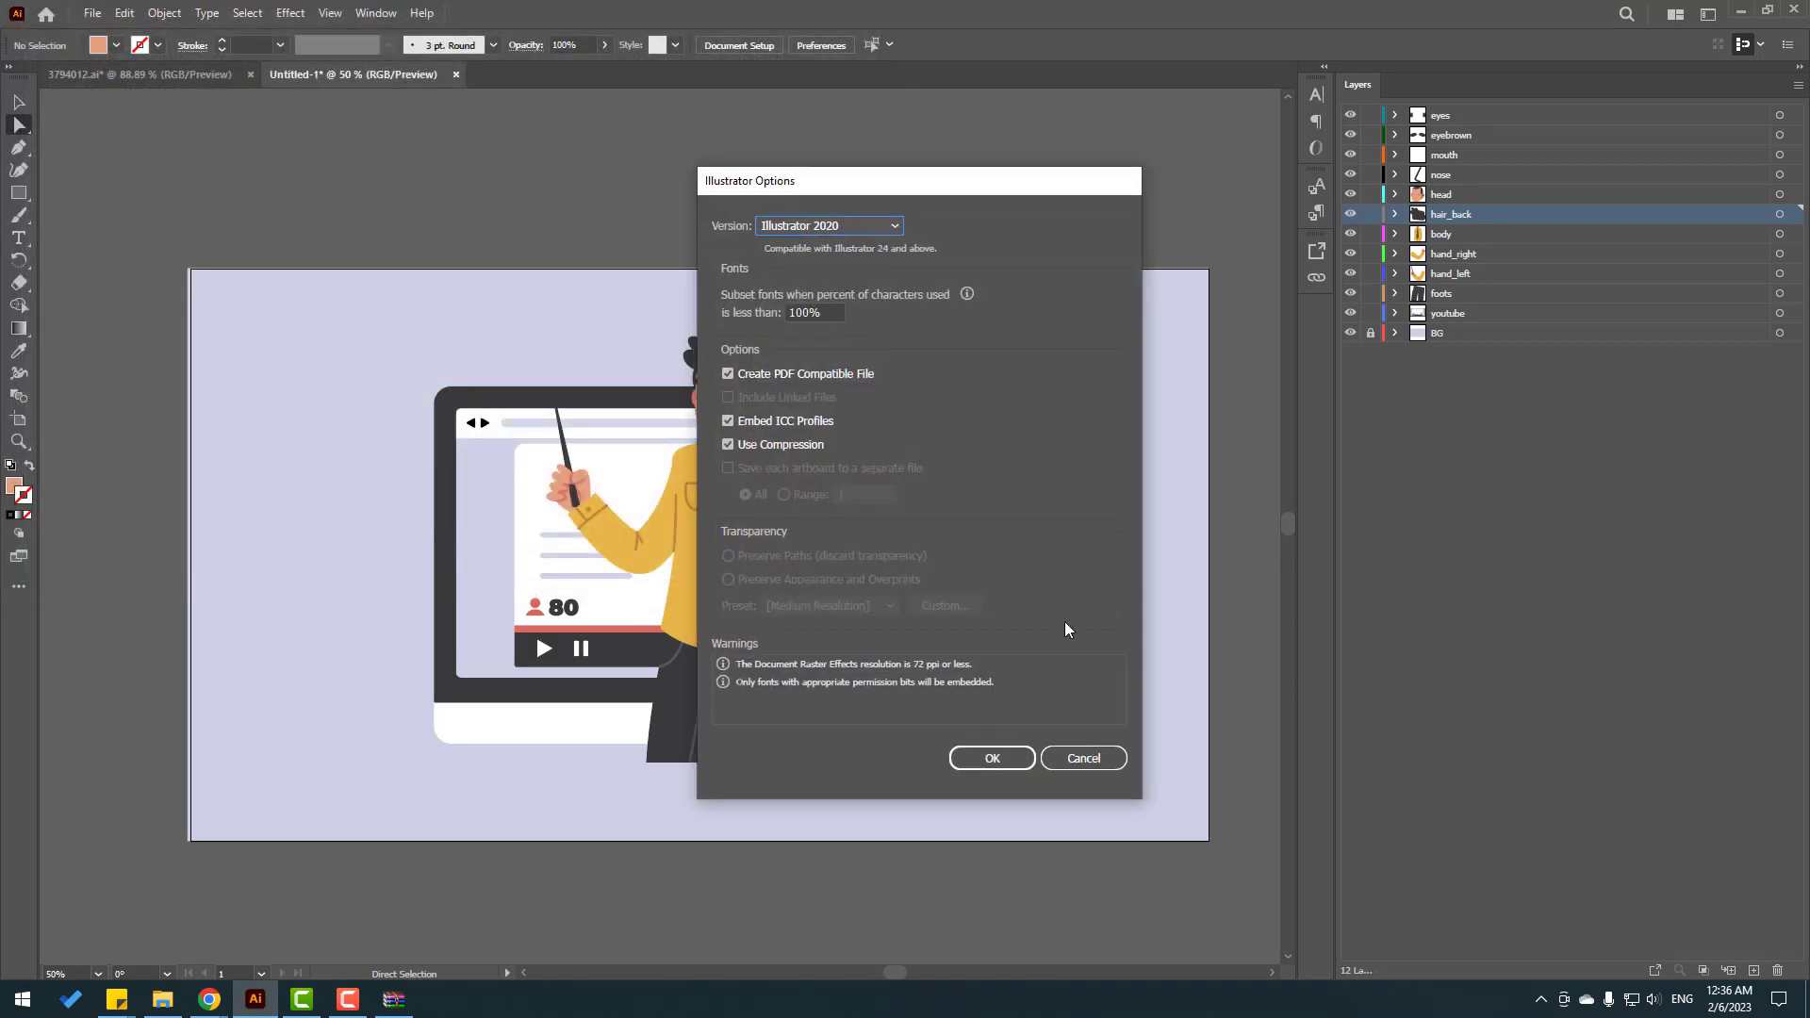
click(985, 763)
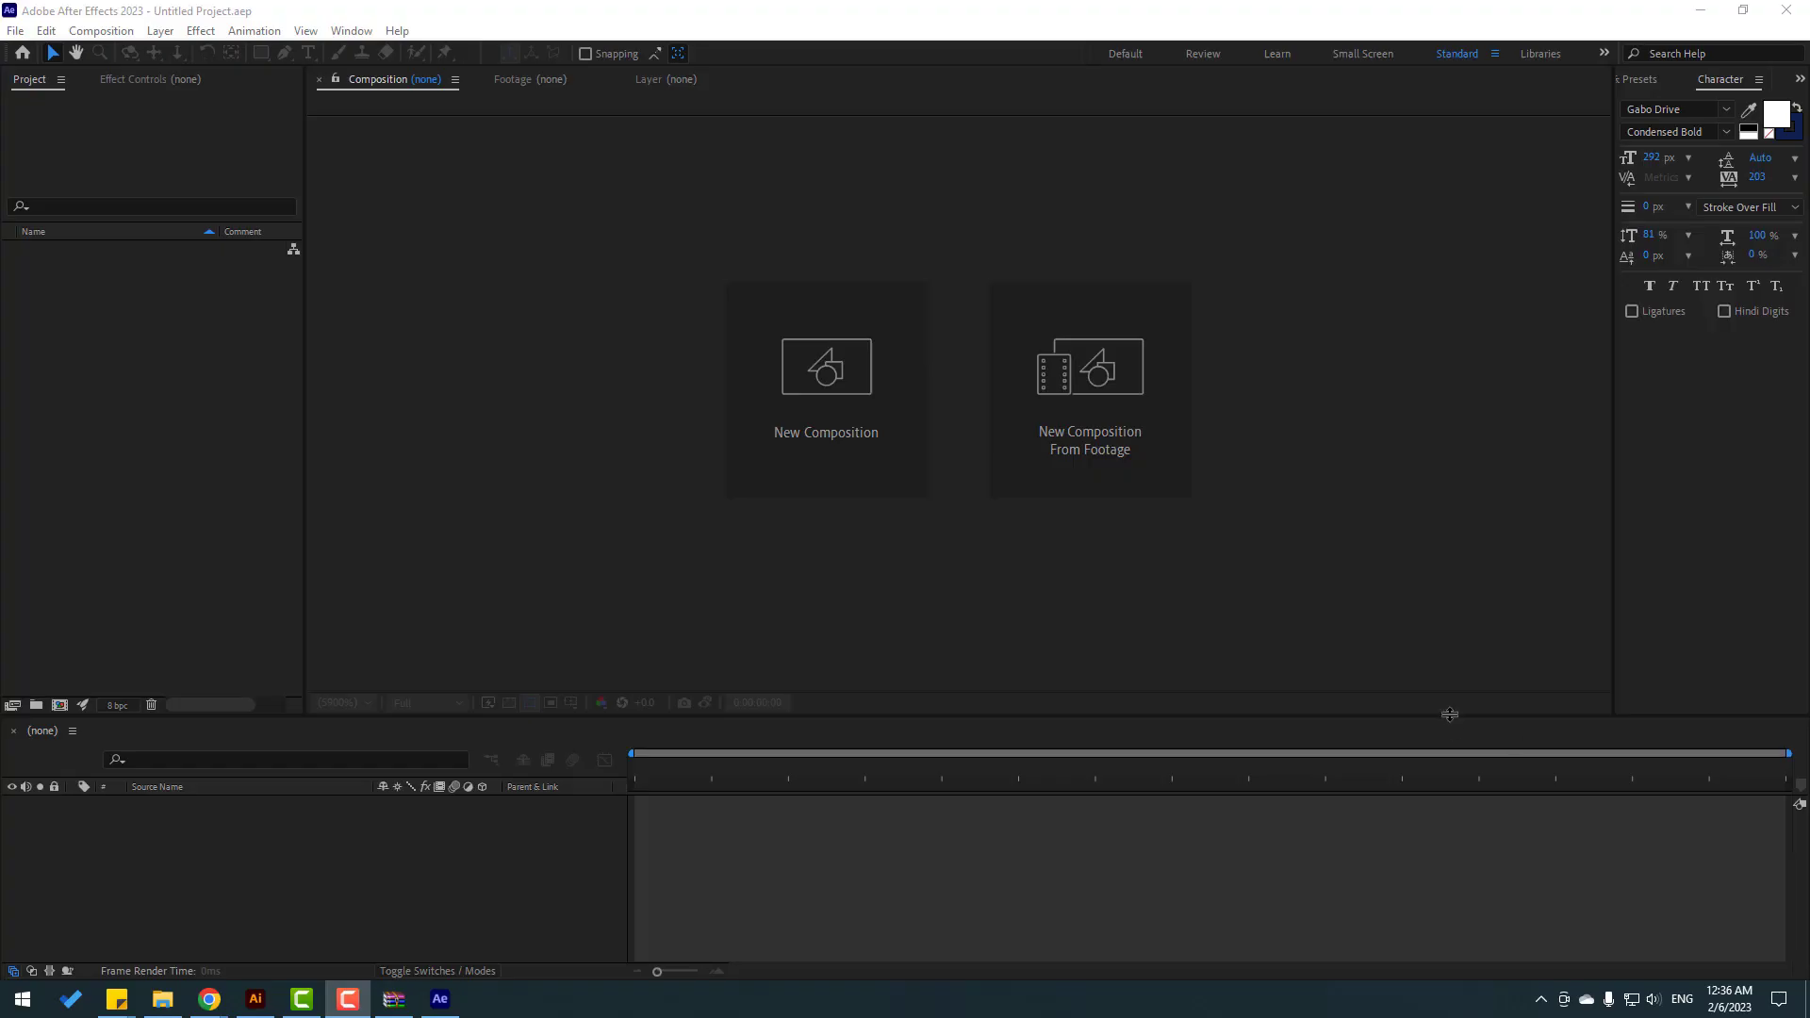
Step: Import Character.ai into After Effects as Composition - Retain Layer Sizes
click(151, 342)
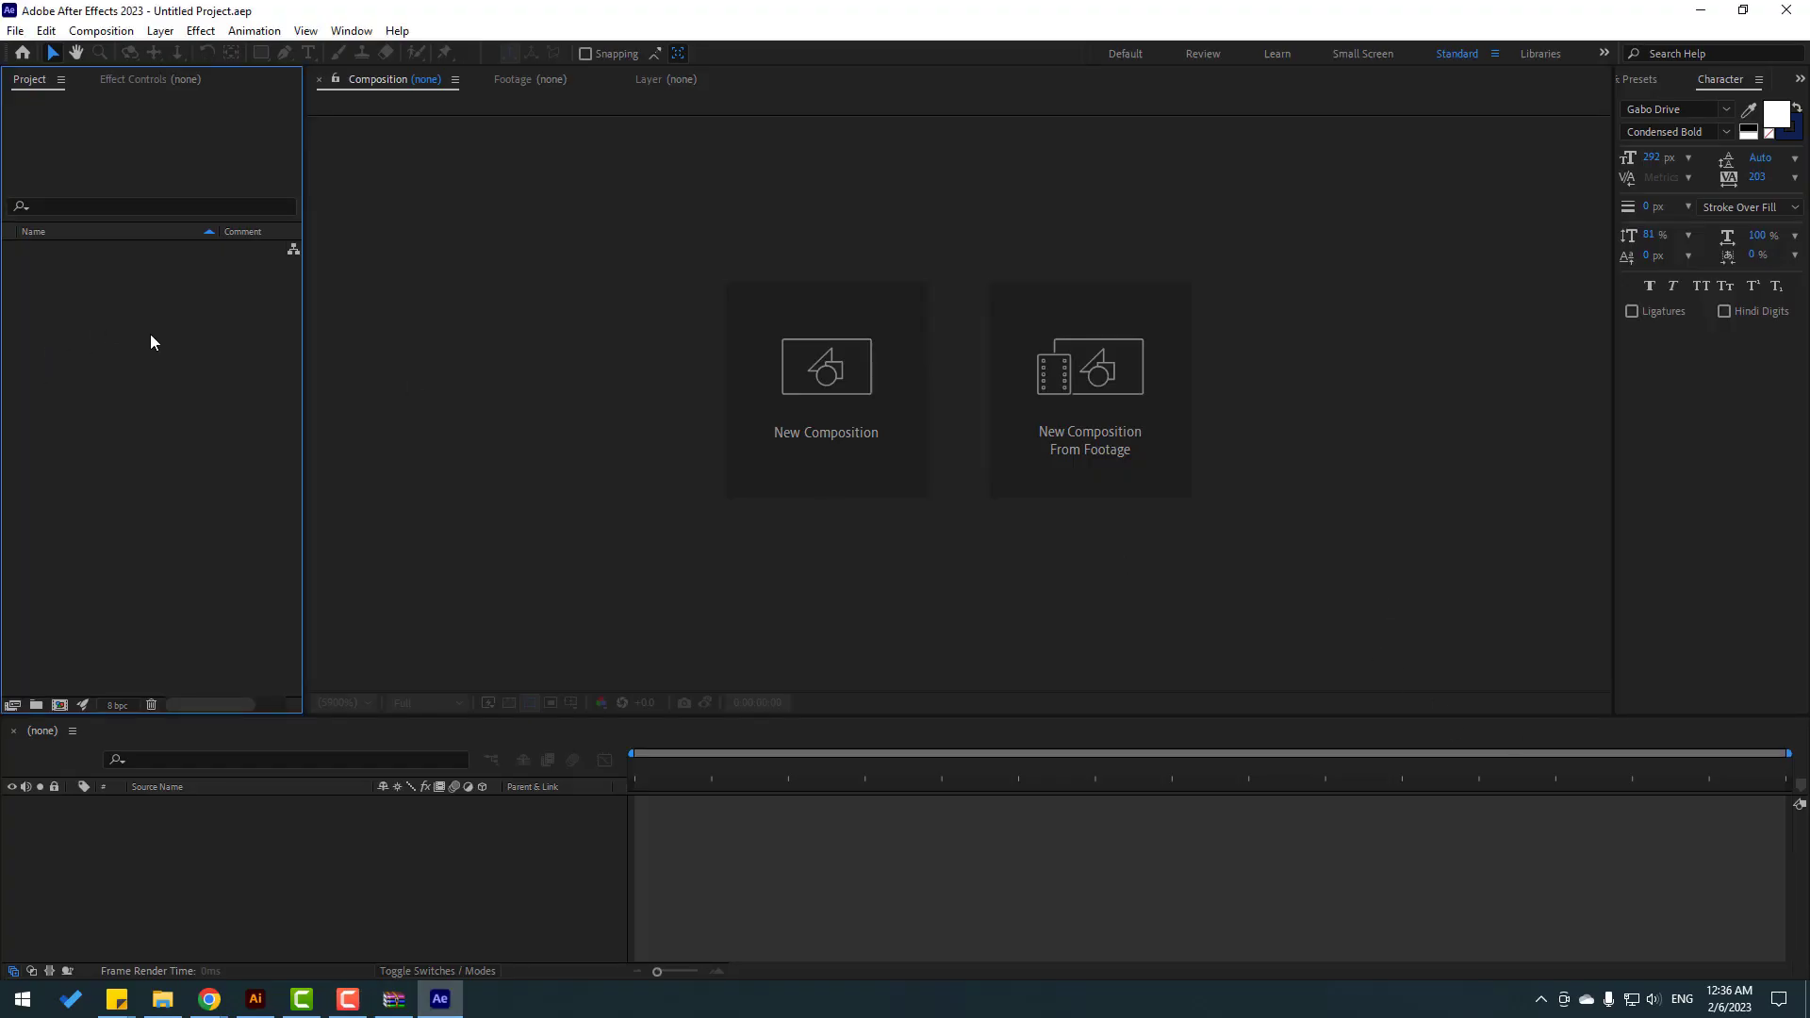
right_click(126, 283)
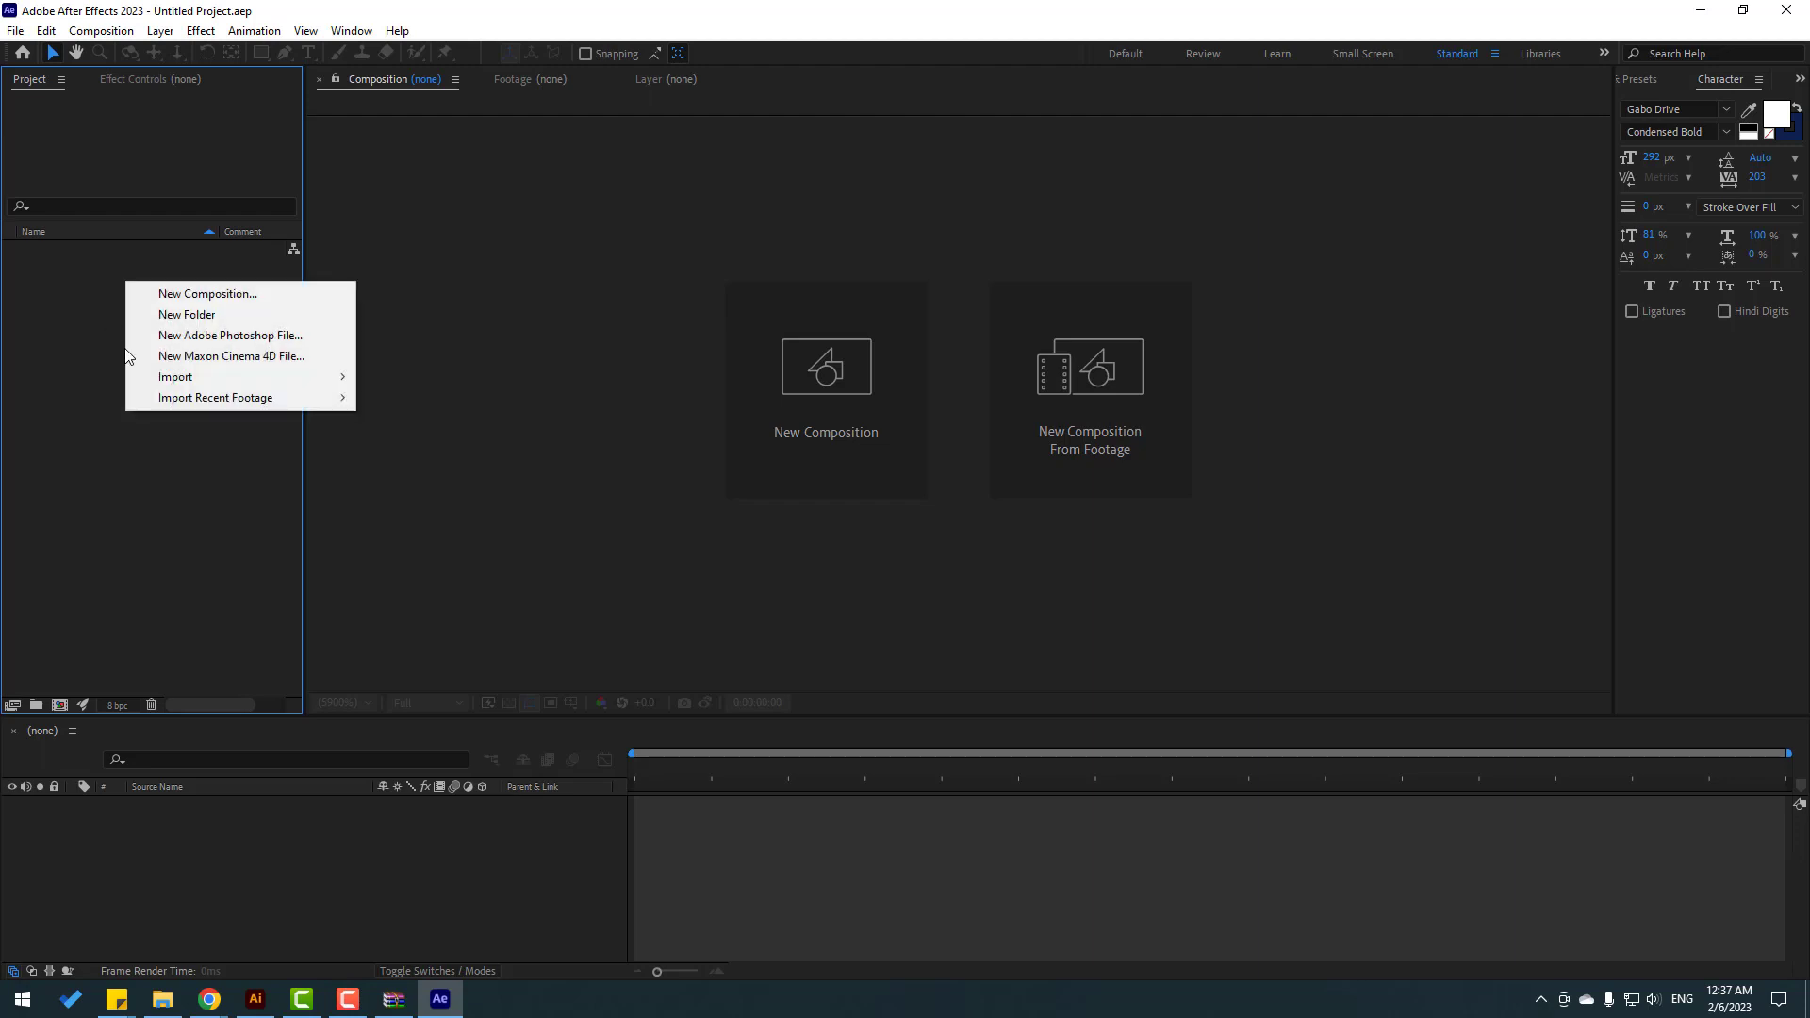
mouse_move(160, 378)
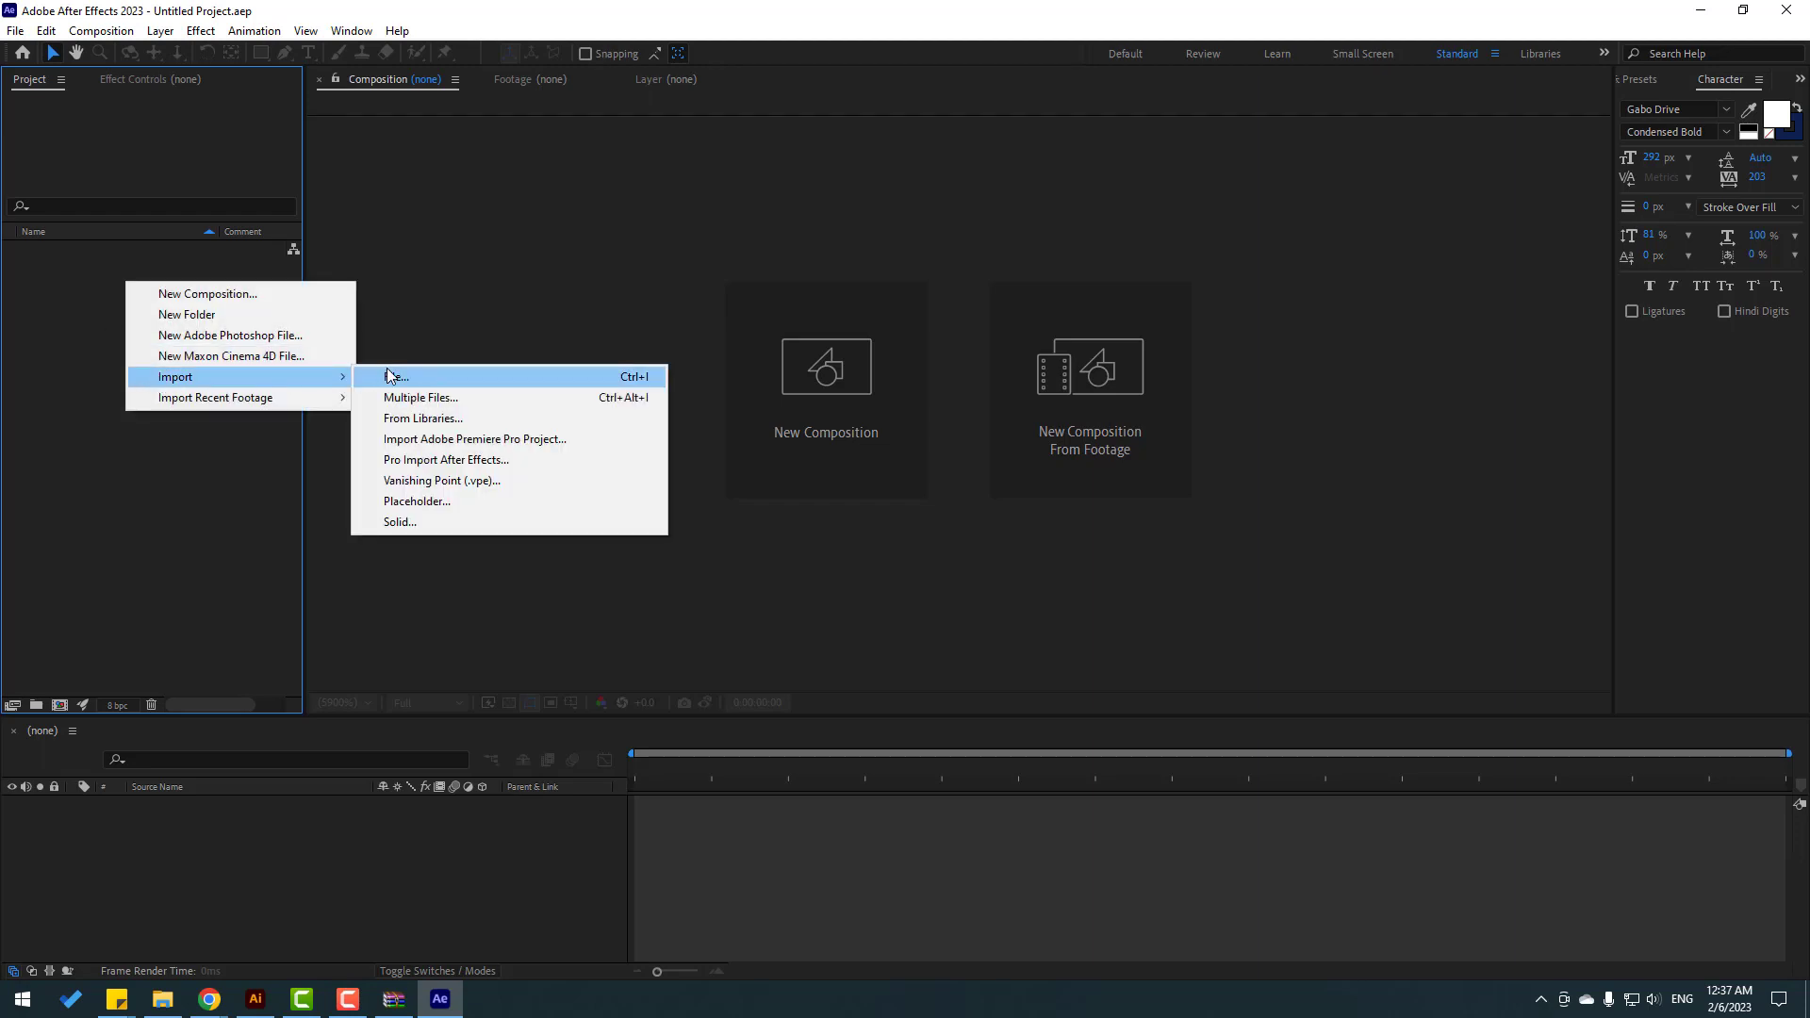
click(490, 377)
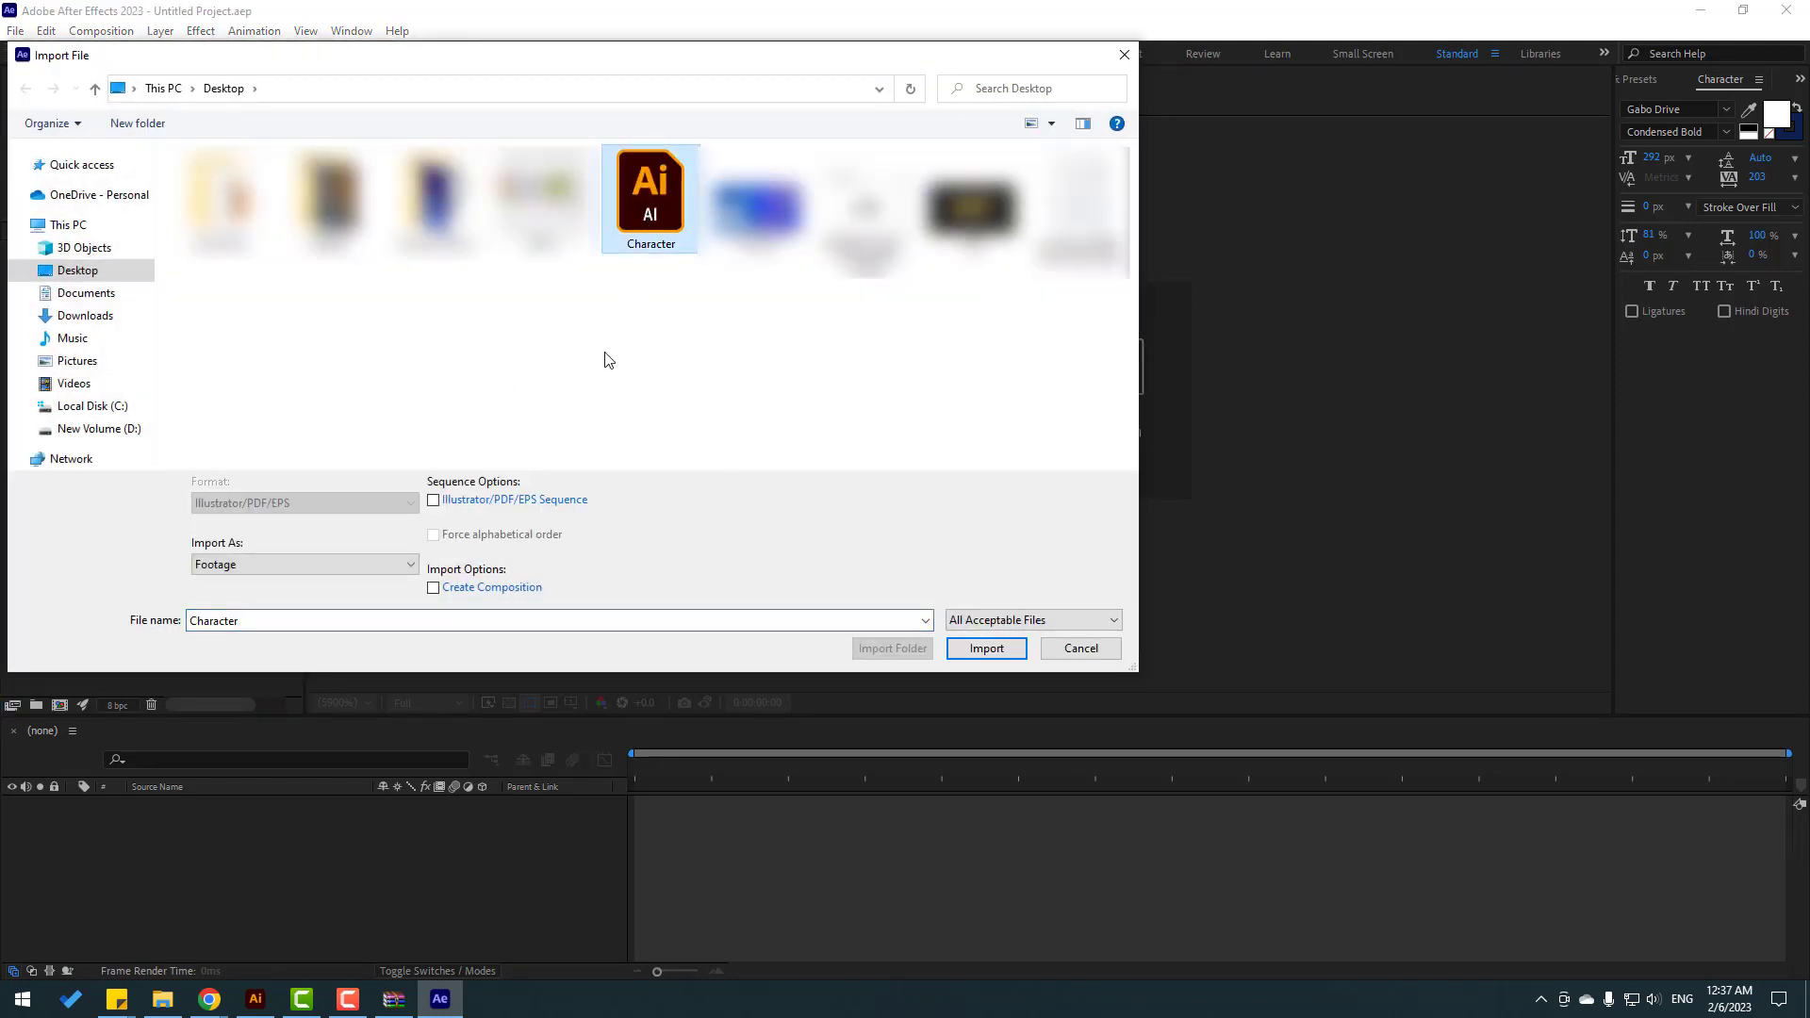
click(231, 564)
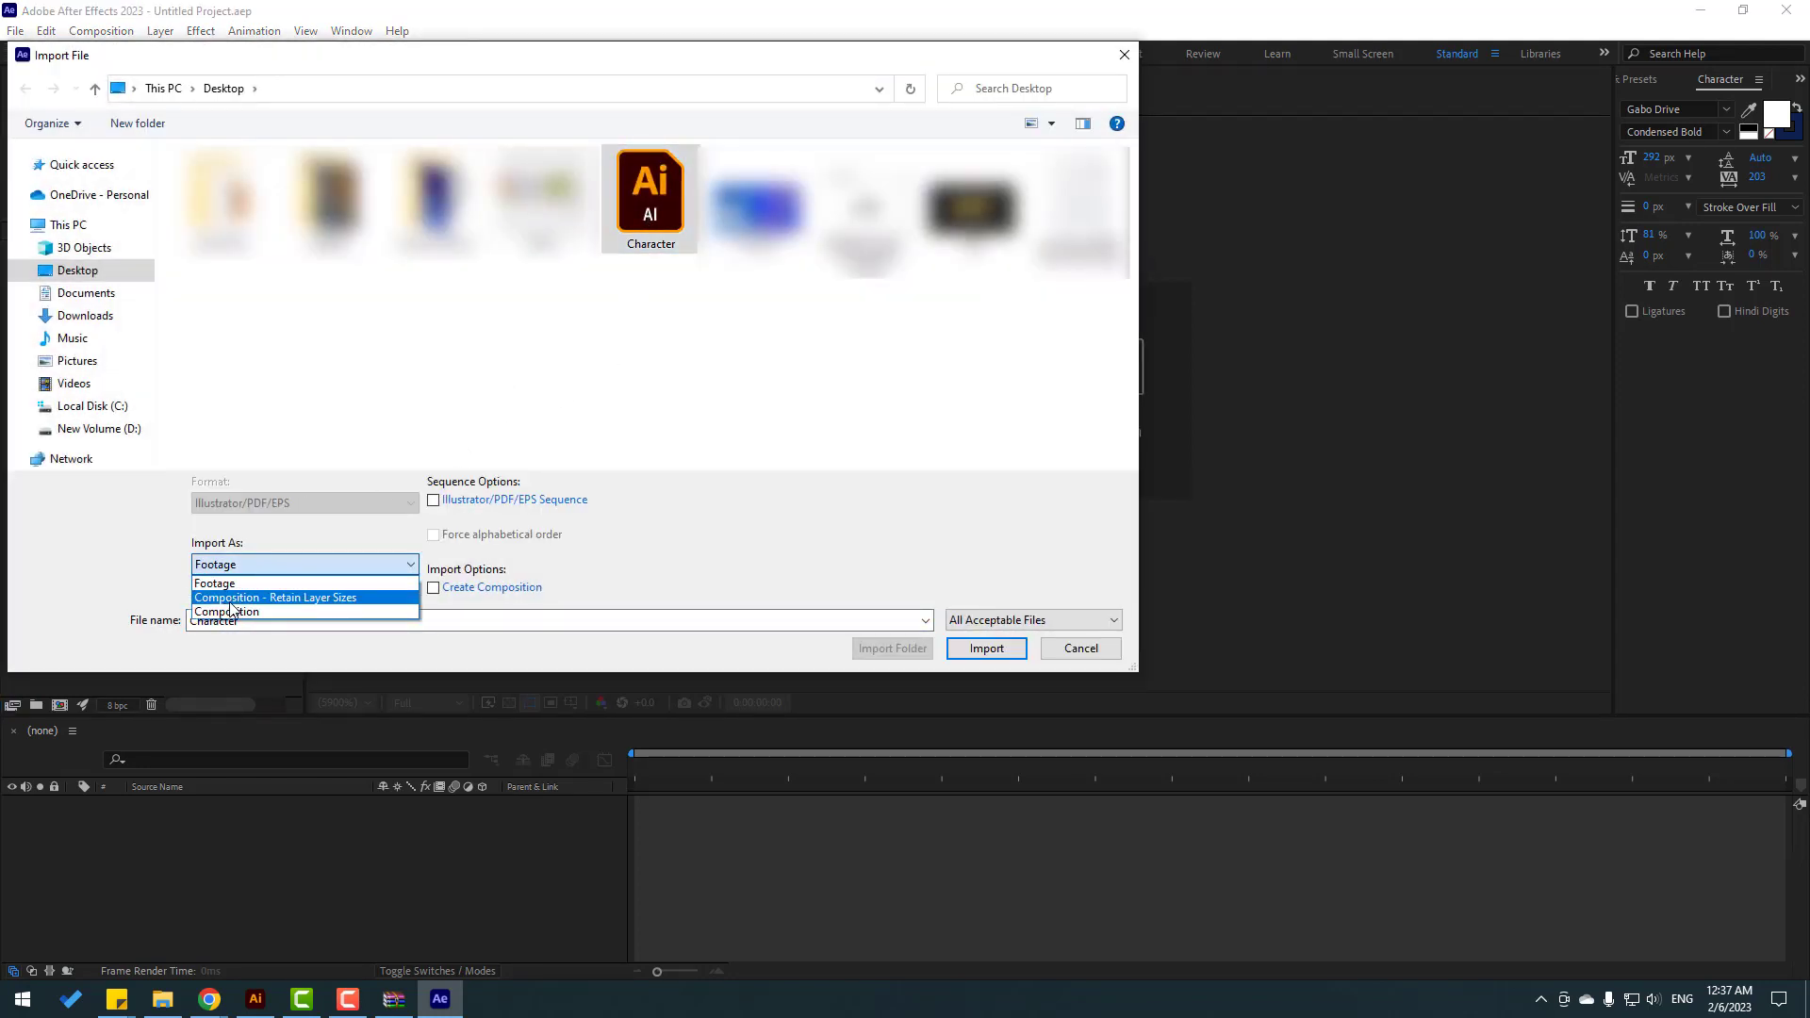
click(338, 600)
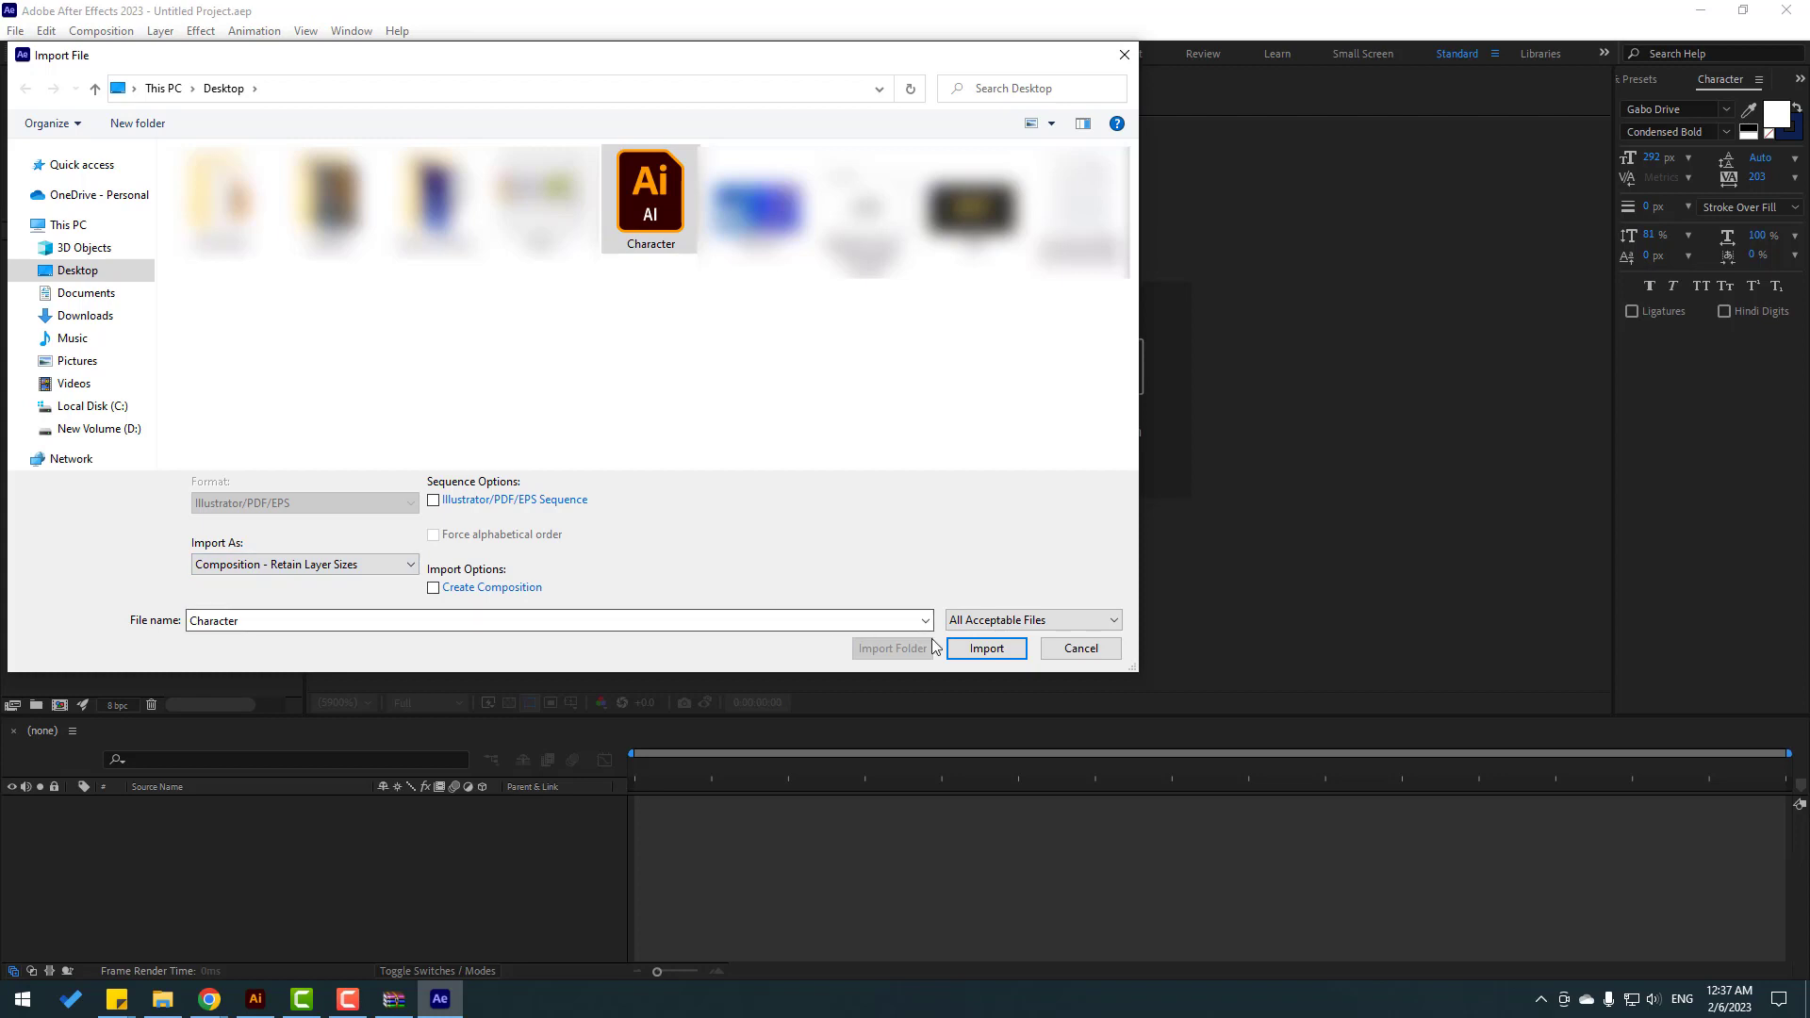
click(986, 649)
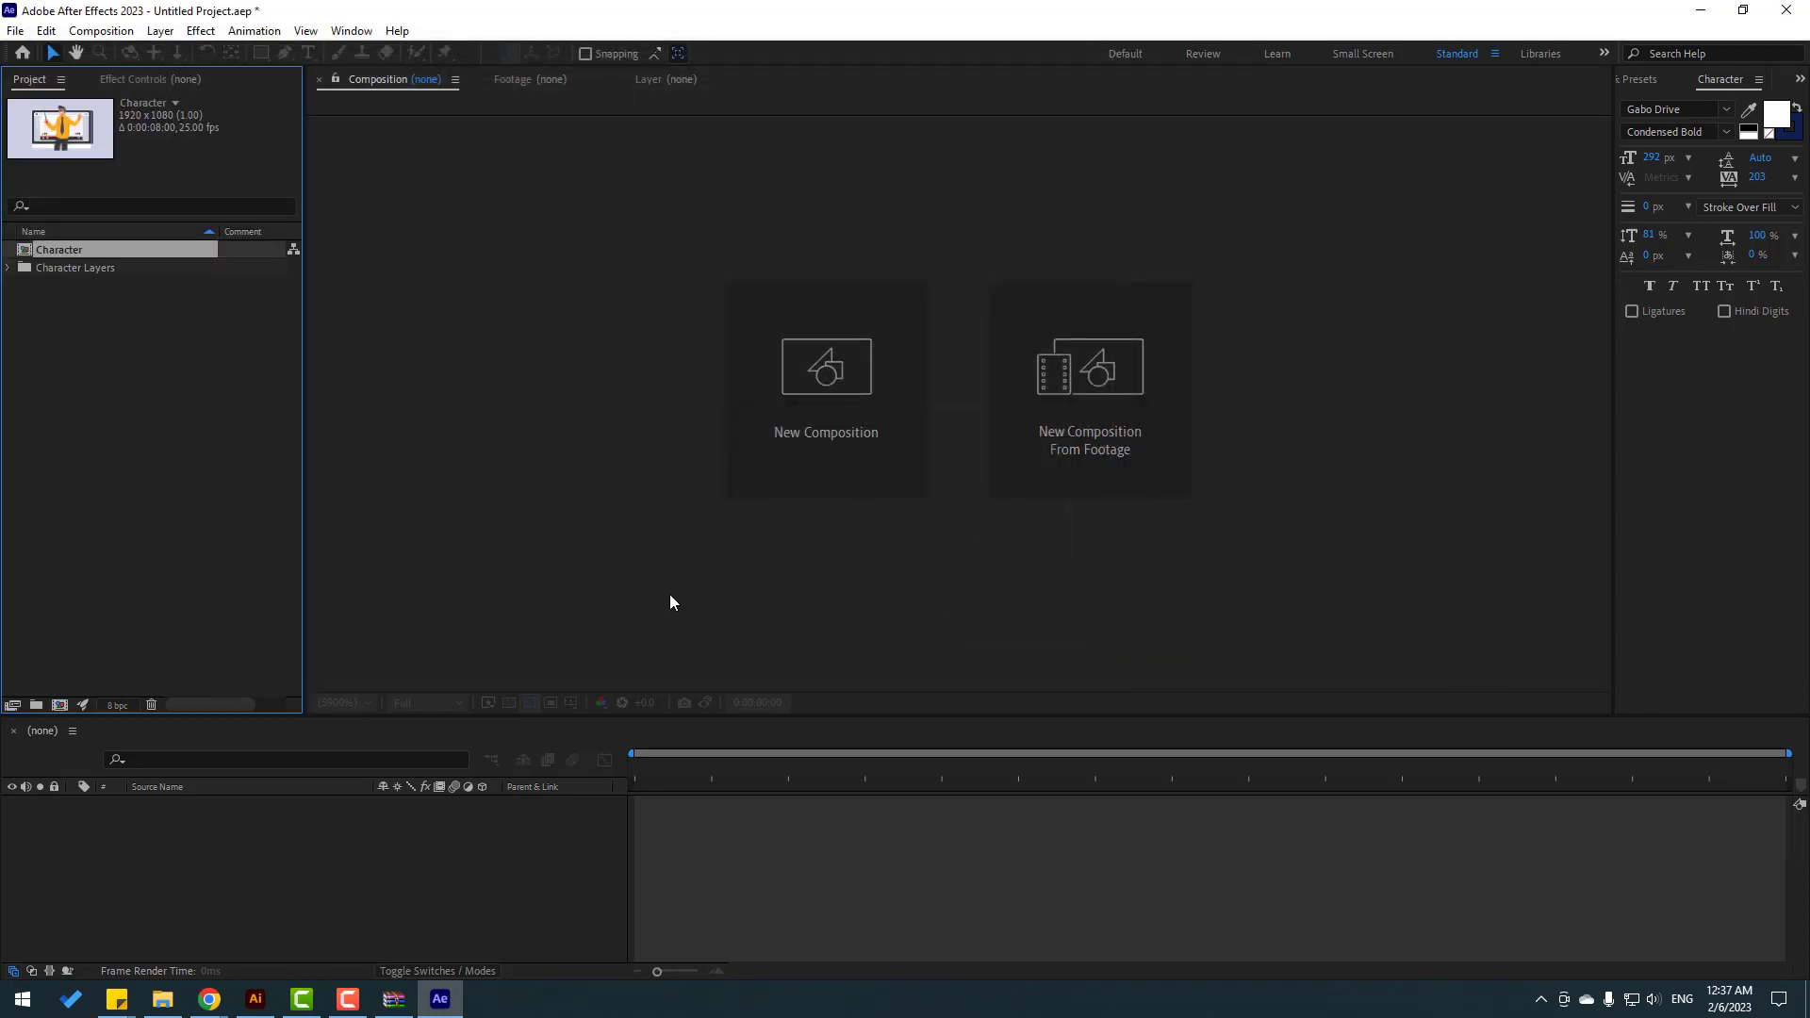
Step: Open the Character composition and hide the BG and youtube layers
double_click(59, 249)
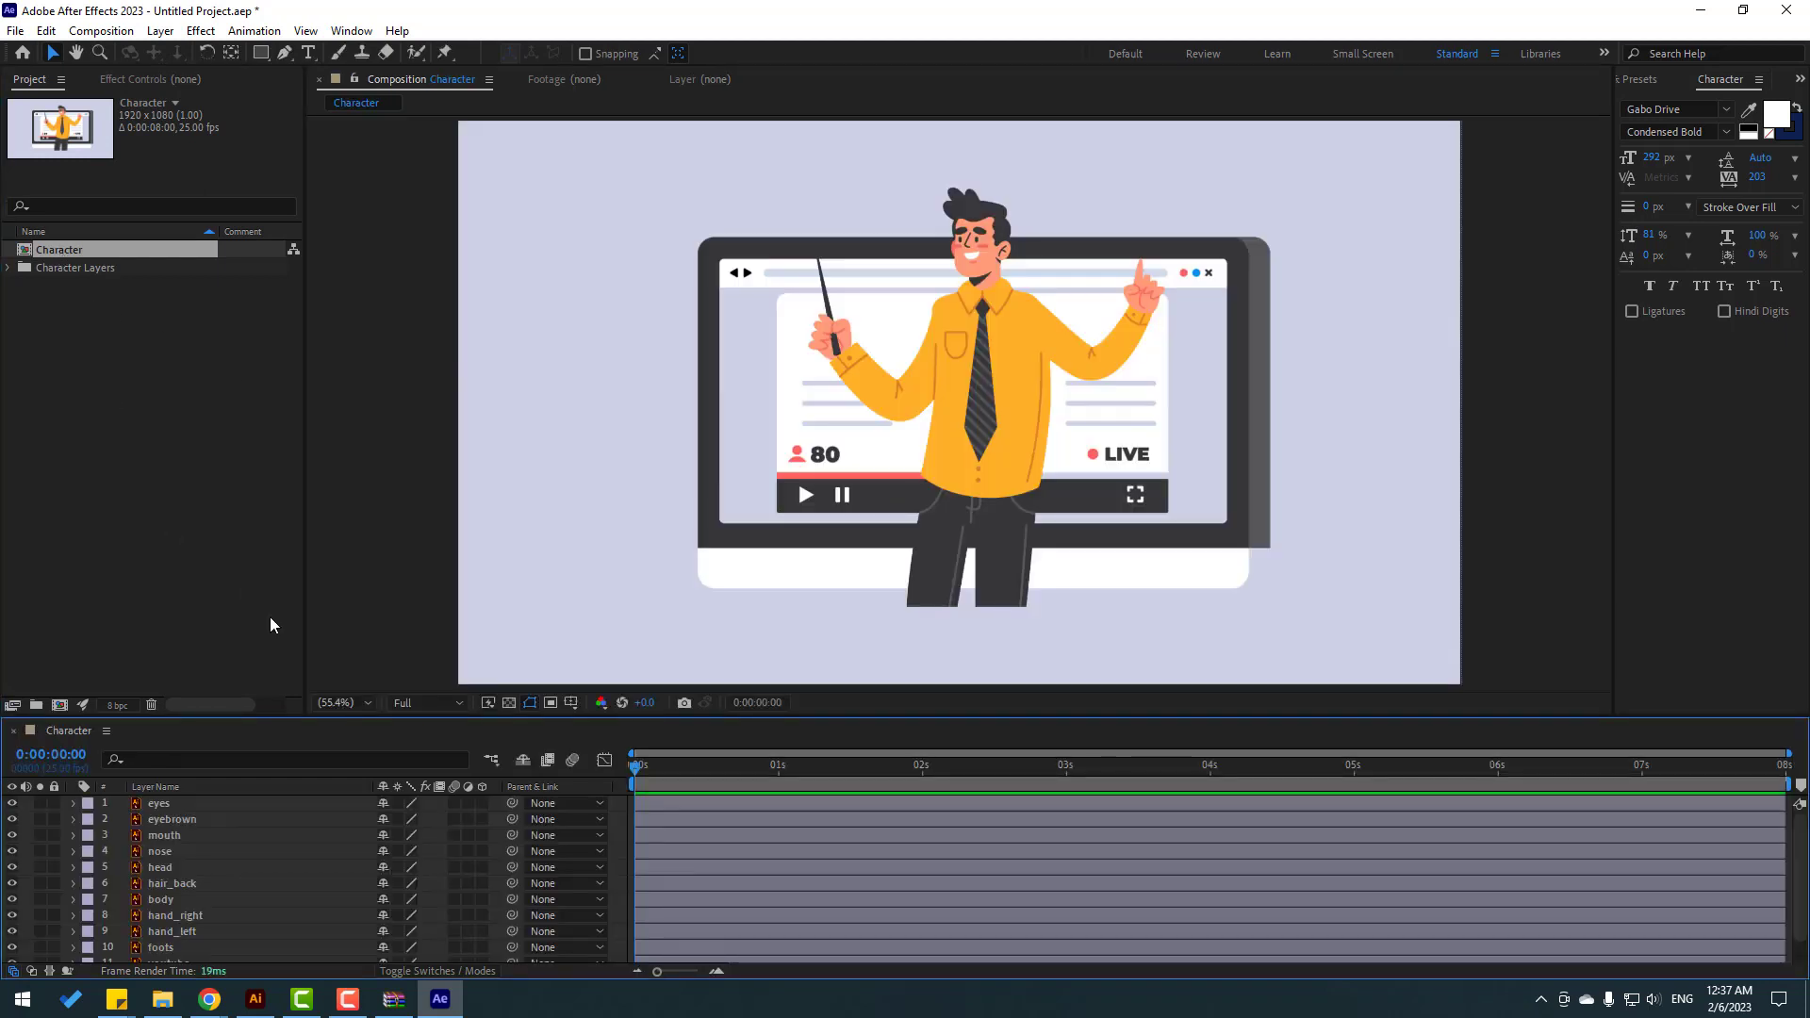
scroll(294, 846, down, 1)
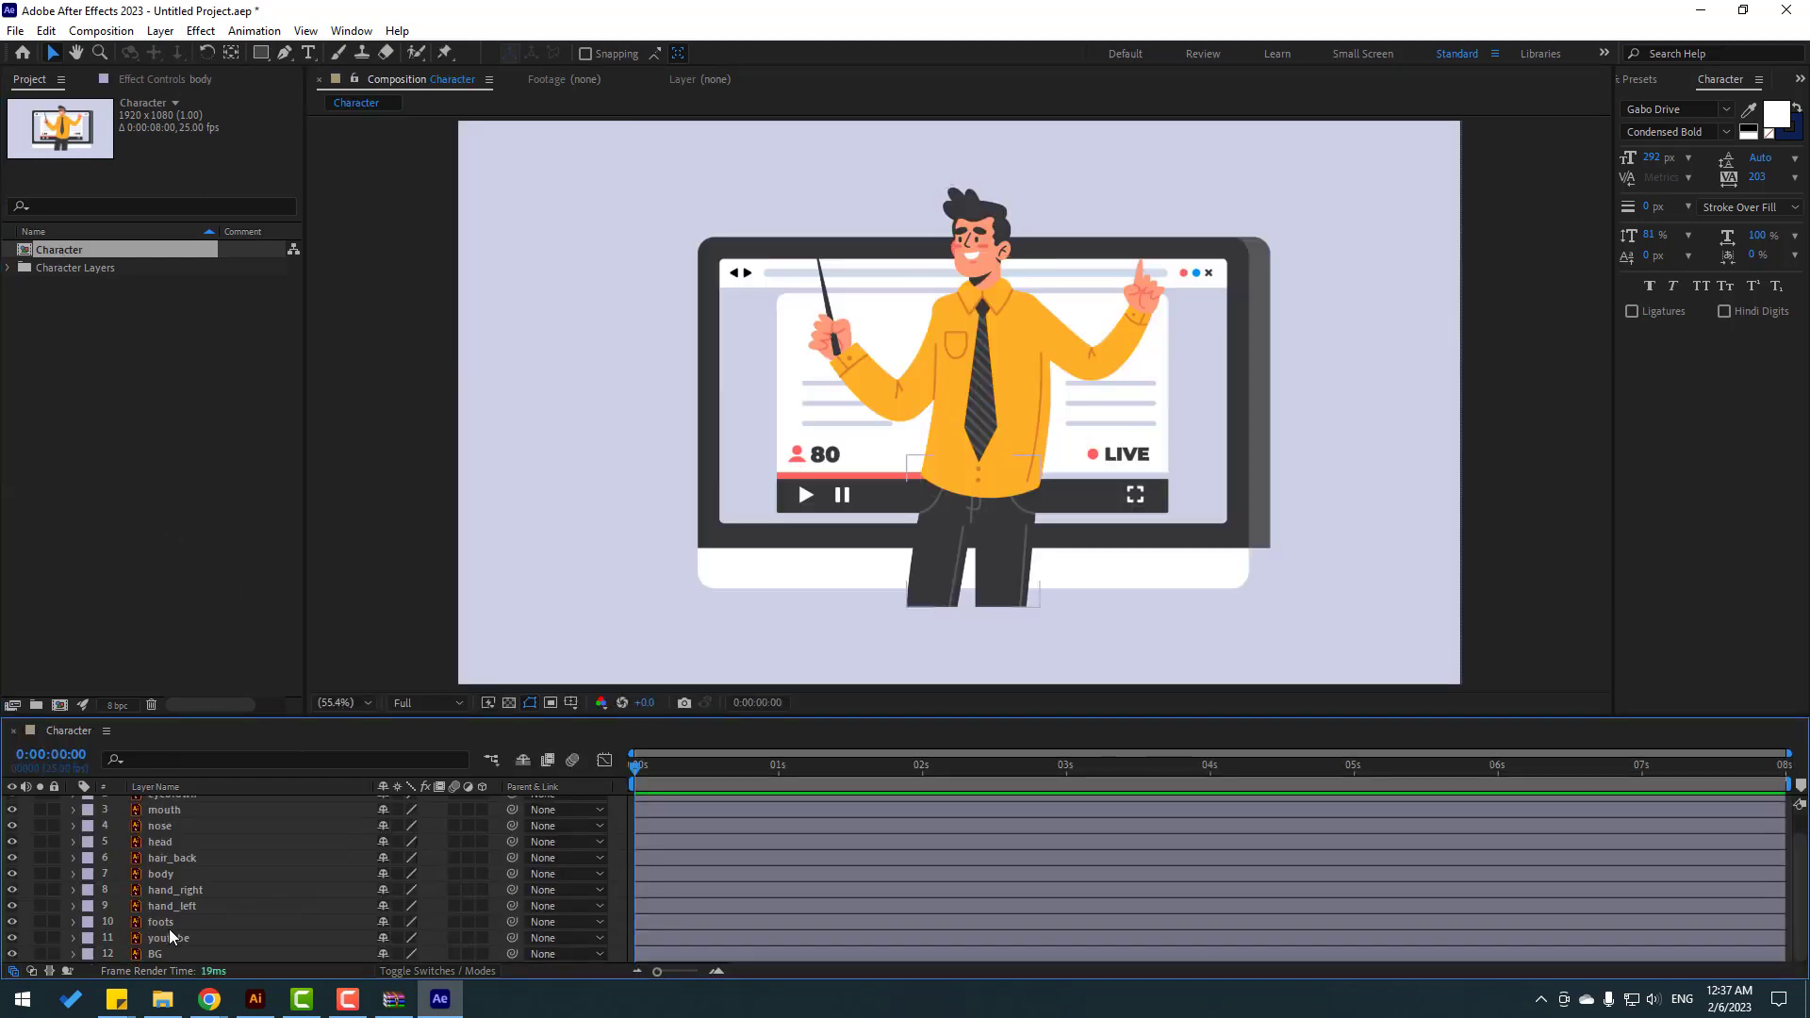
click(12, 953)
click(13, 938)
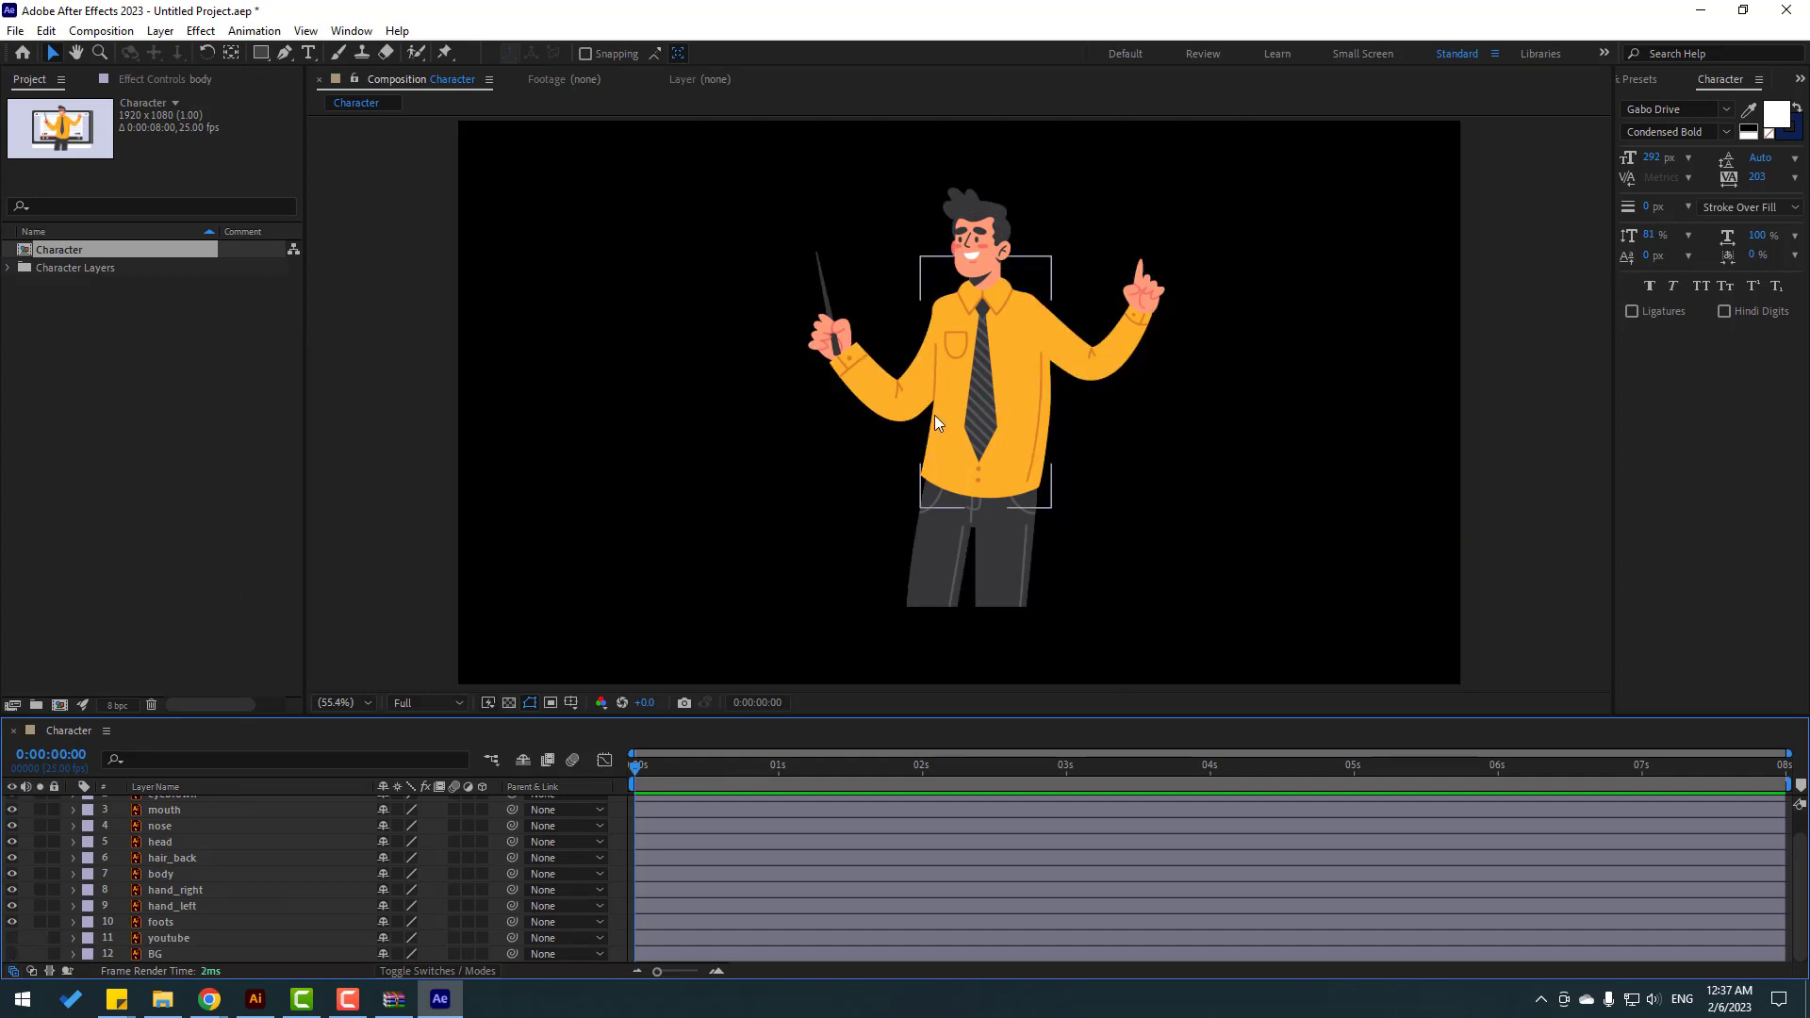
Step: Pull the hand_left and hand_right arms outward, shift body down-right and foots left
drag(846, 371, 582, 277)
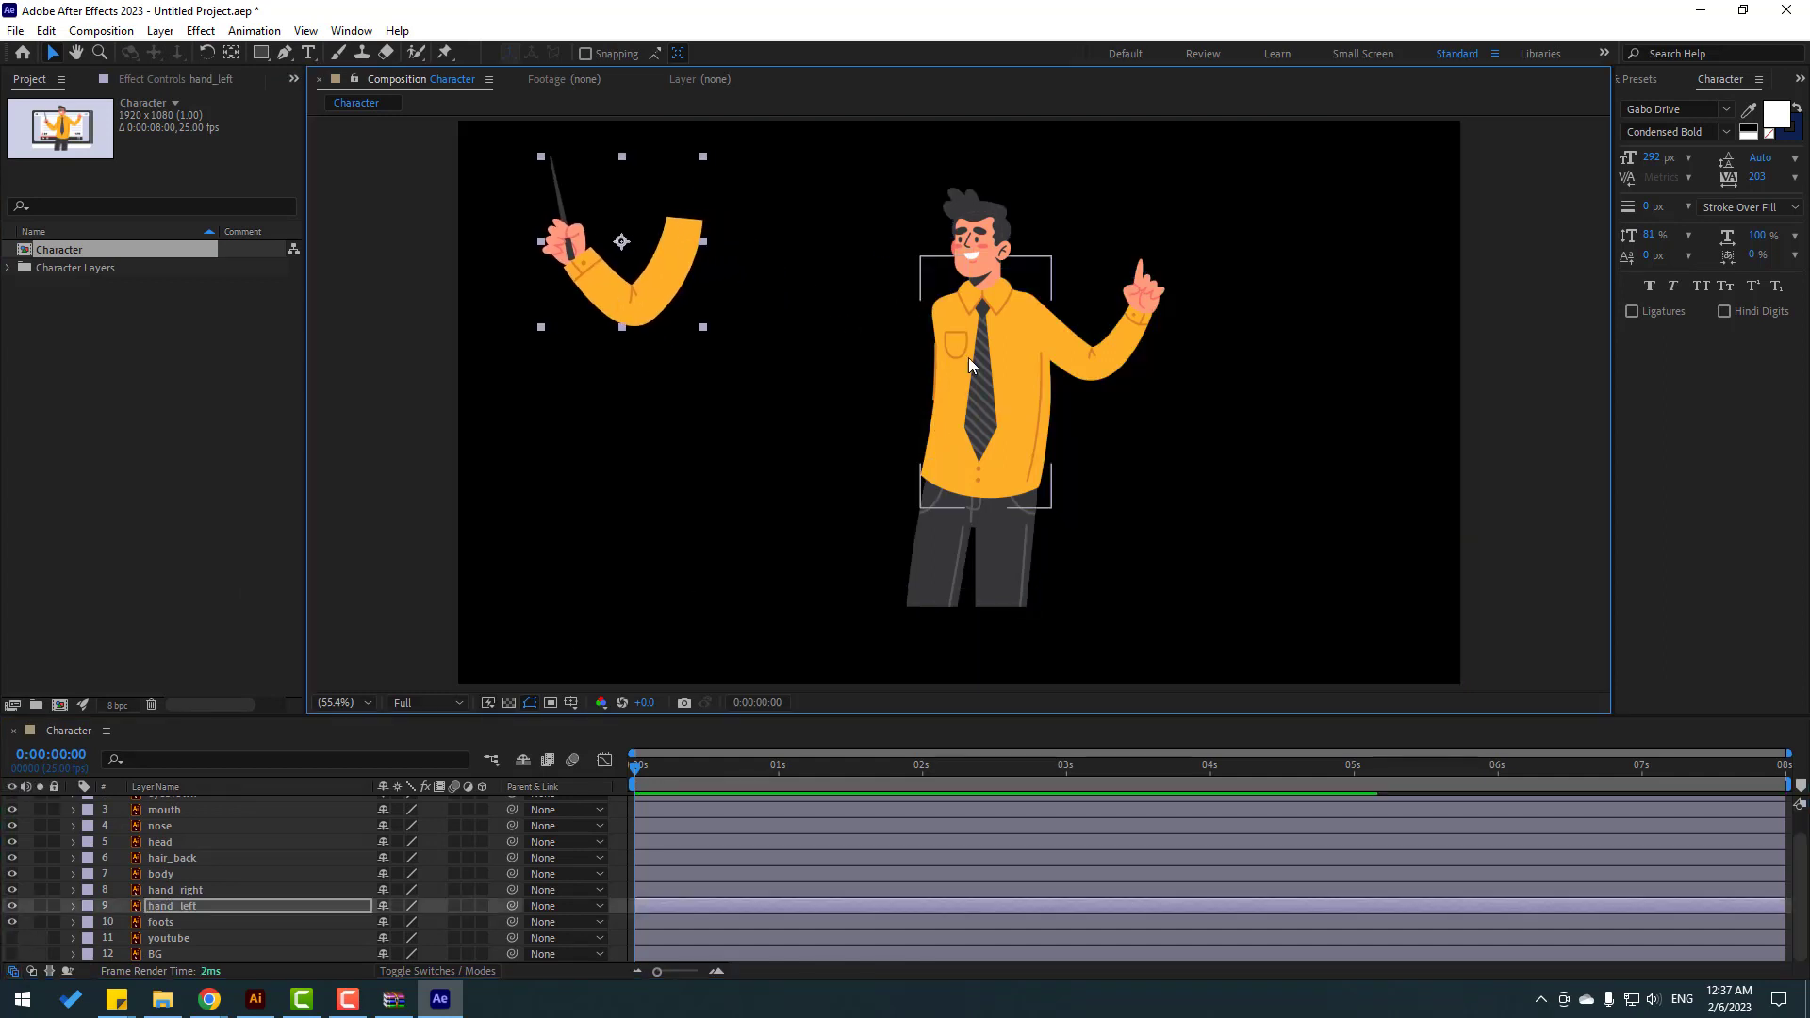
drag(1120, 338, 1361, 253)
click(1054, 384)
drag(1055, 385, 1332, 477)
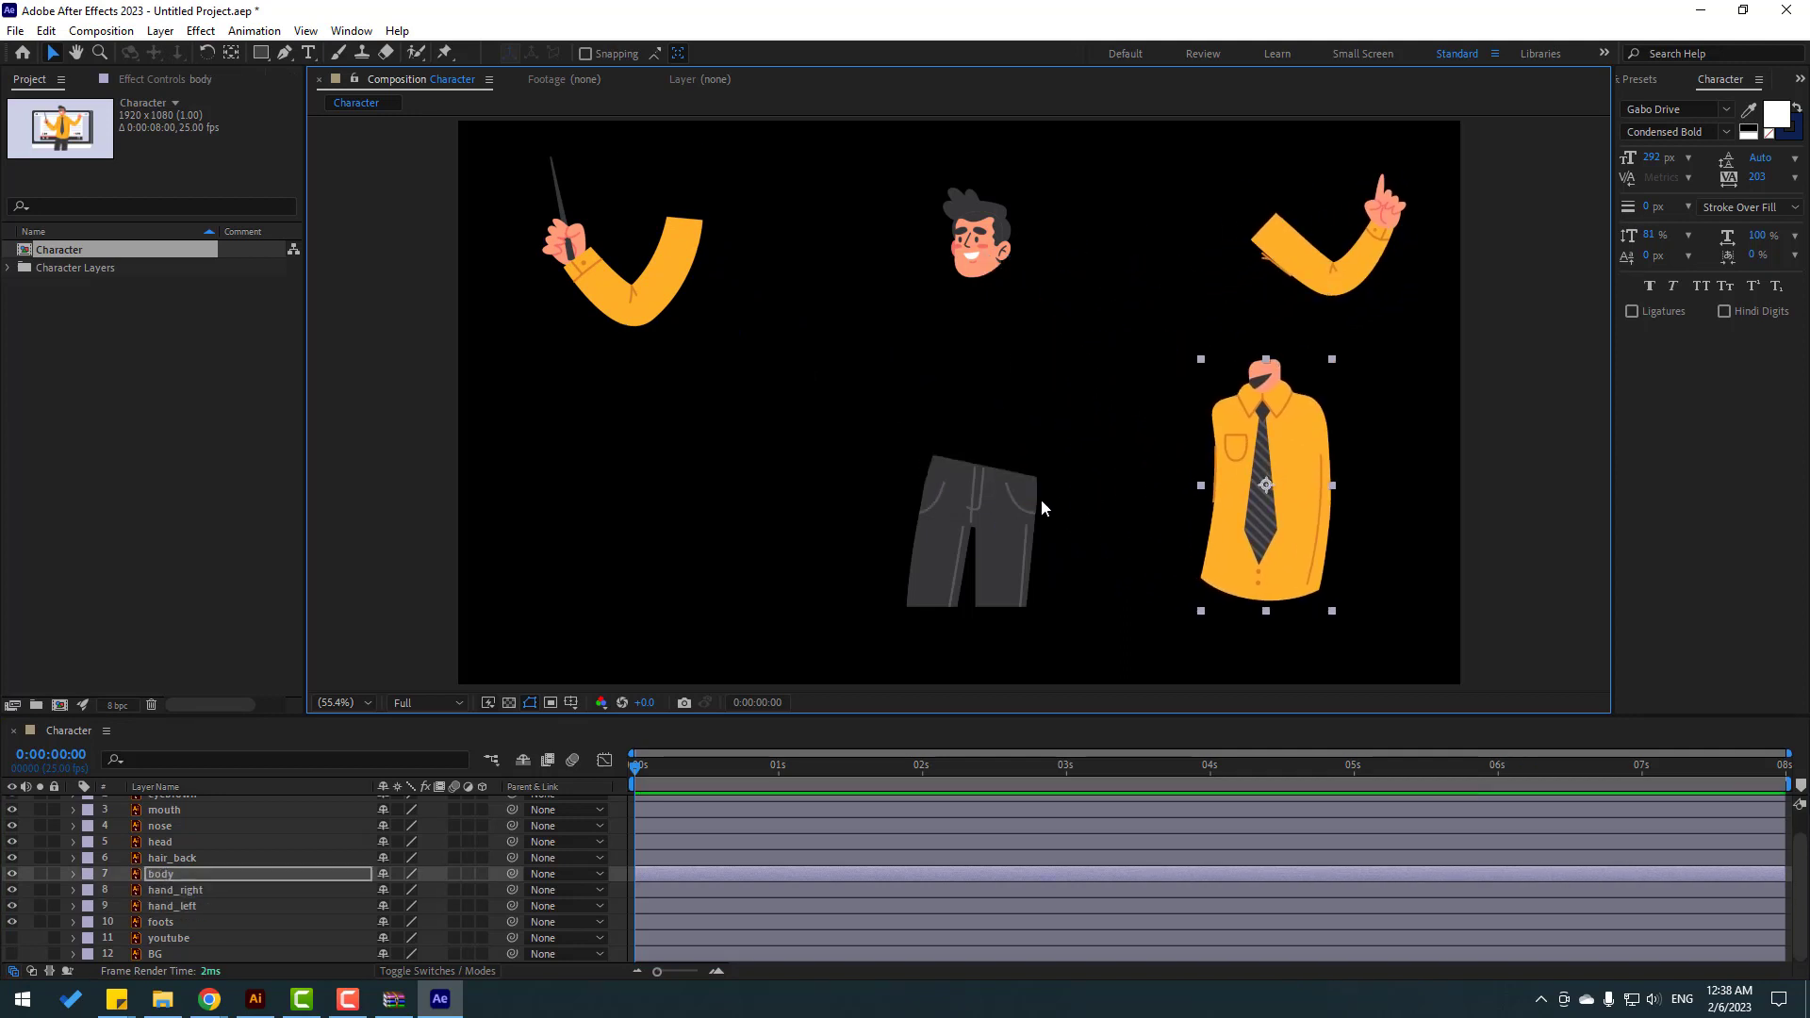
drag(1035, 509, 739, 509)
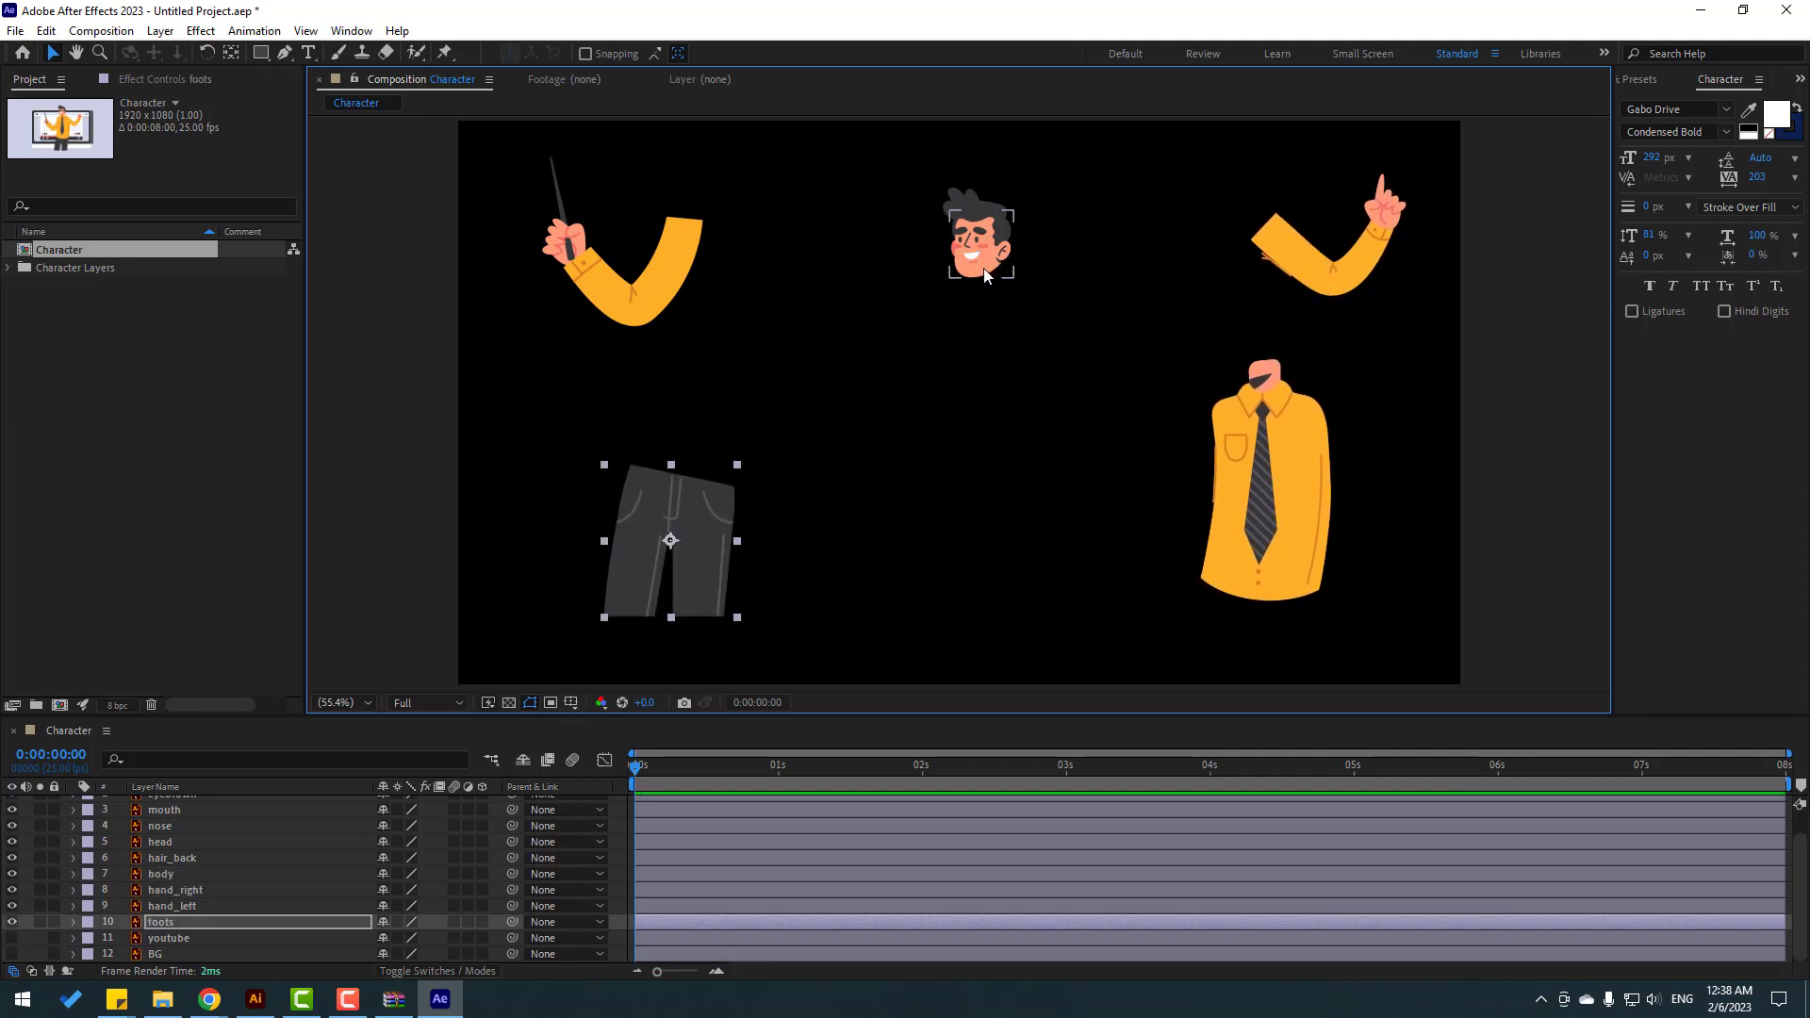
Step: Spread the face parts apart: head, hair_back, mouth, eyes, eyebrows and nose
click(1005, 233)
drag(1005, 233, 1108, 304)
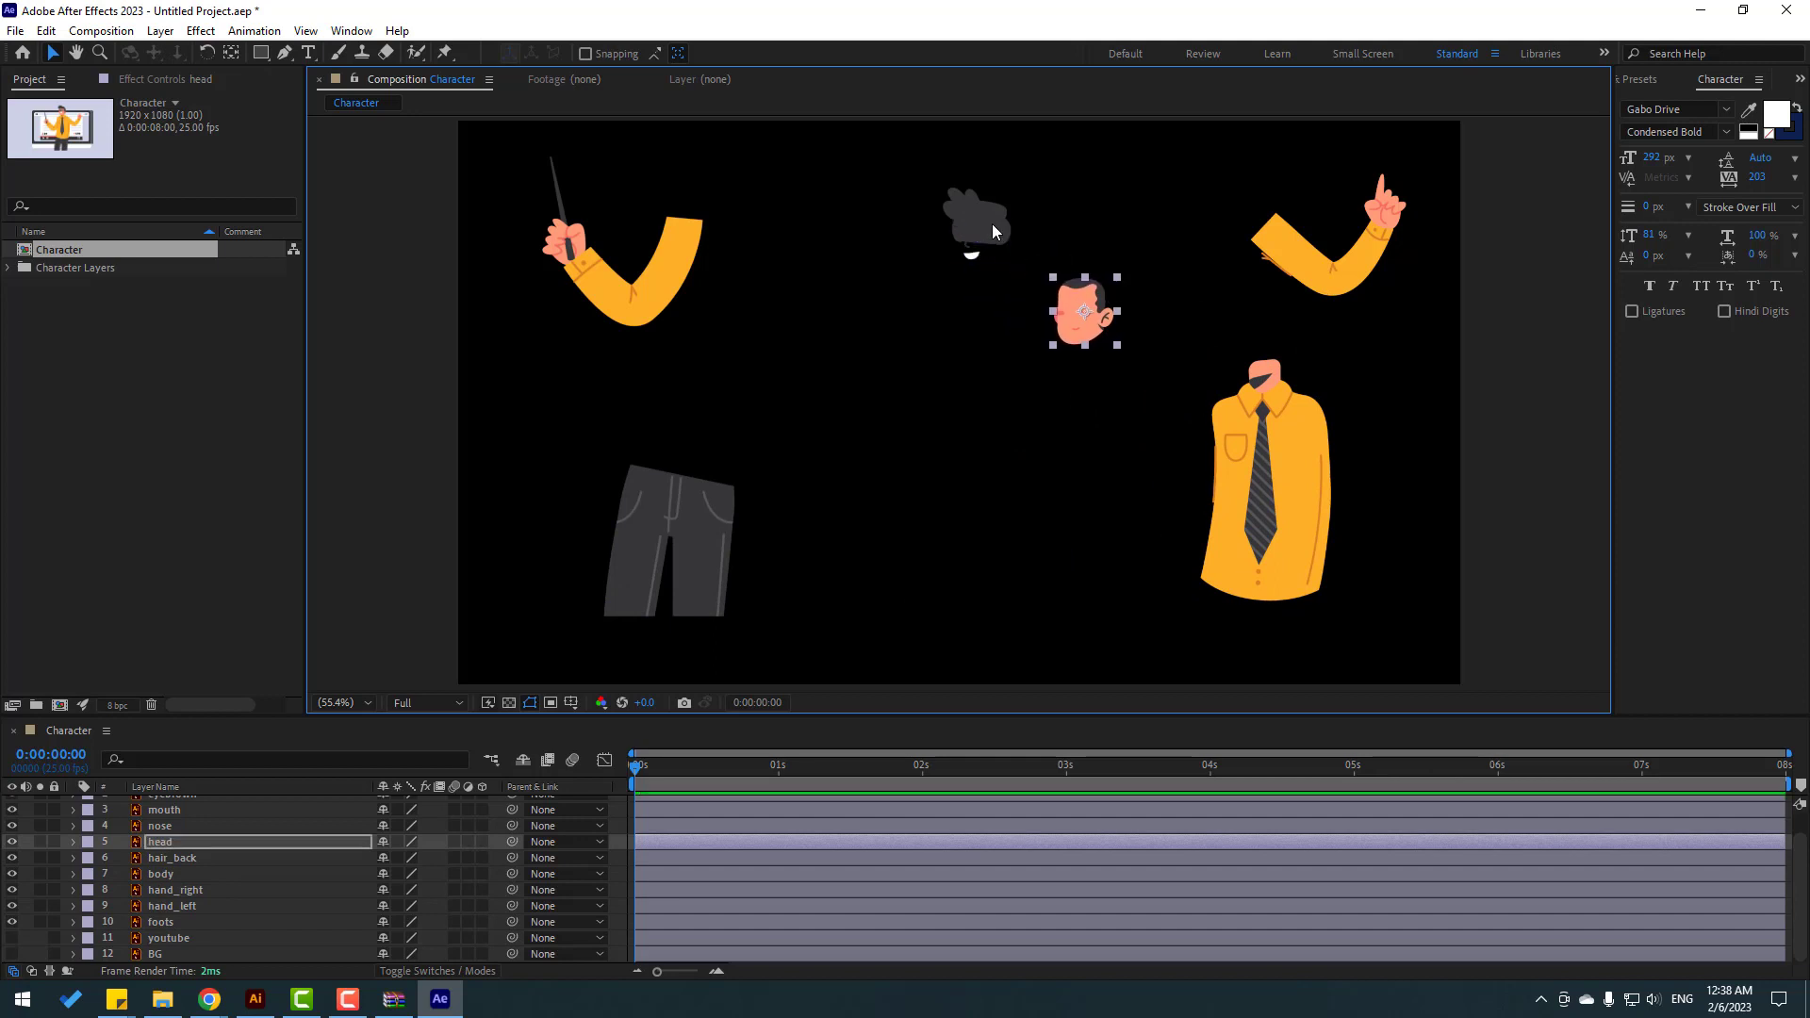
click(957, 215)
drag(957, 215, 855, 187)
click(970, 249)
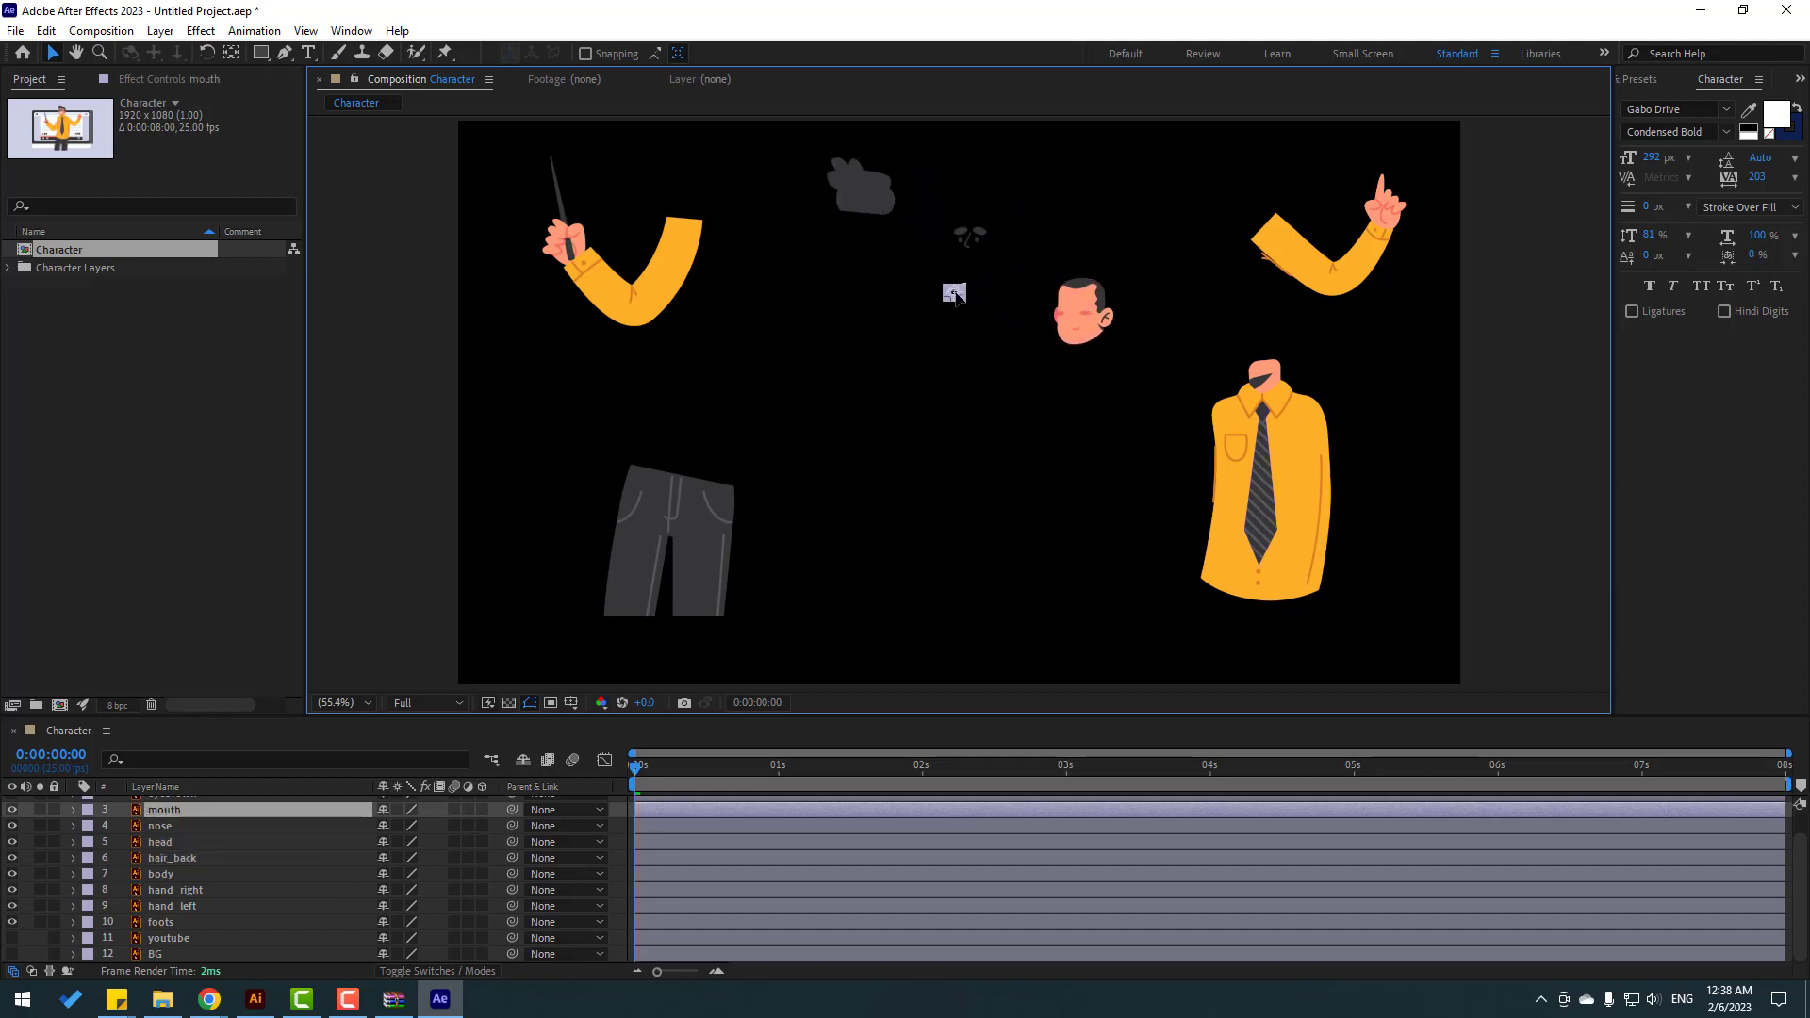
drag(970, 249, 862, 336)
scroll(960, 280, up, 6)
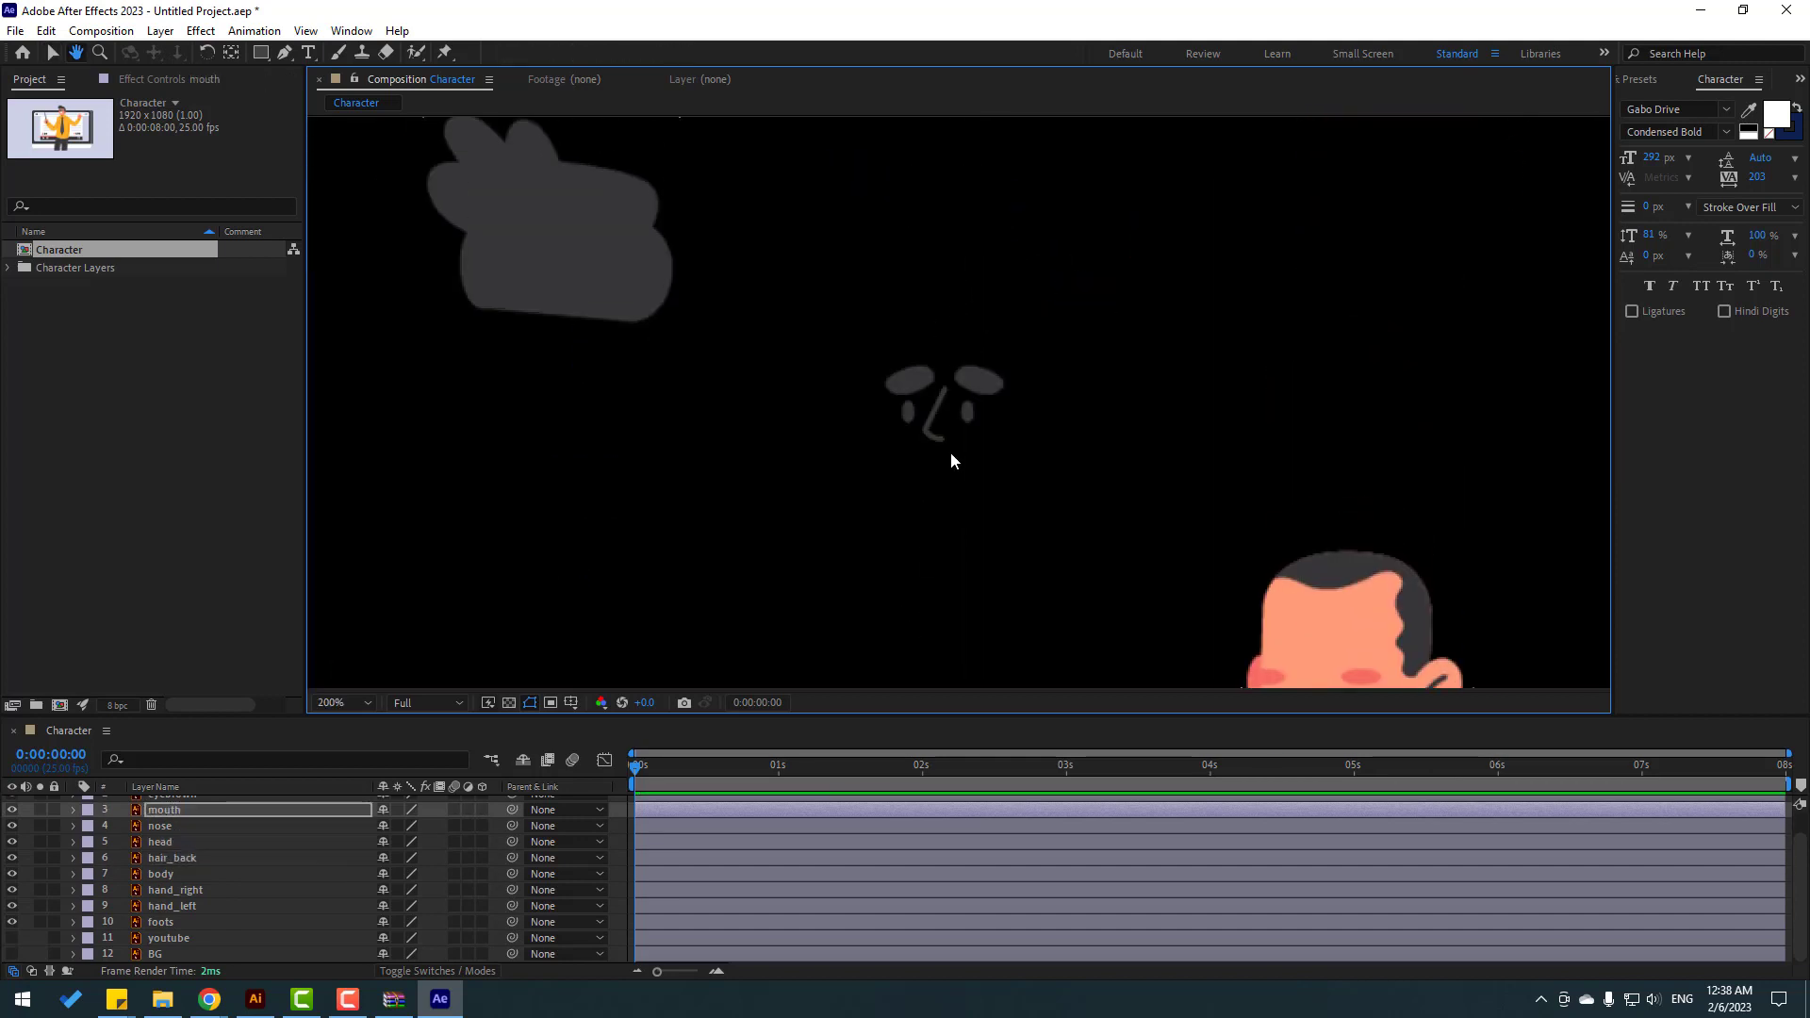
drag(868, 430, 889, 202)
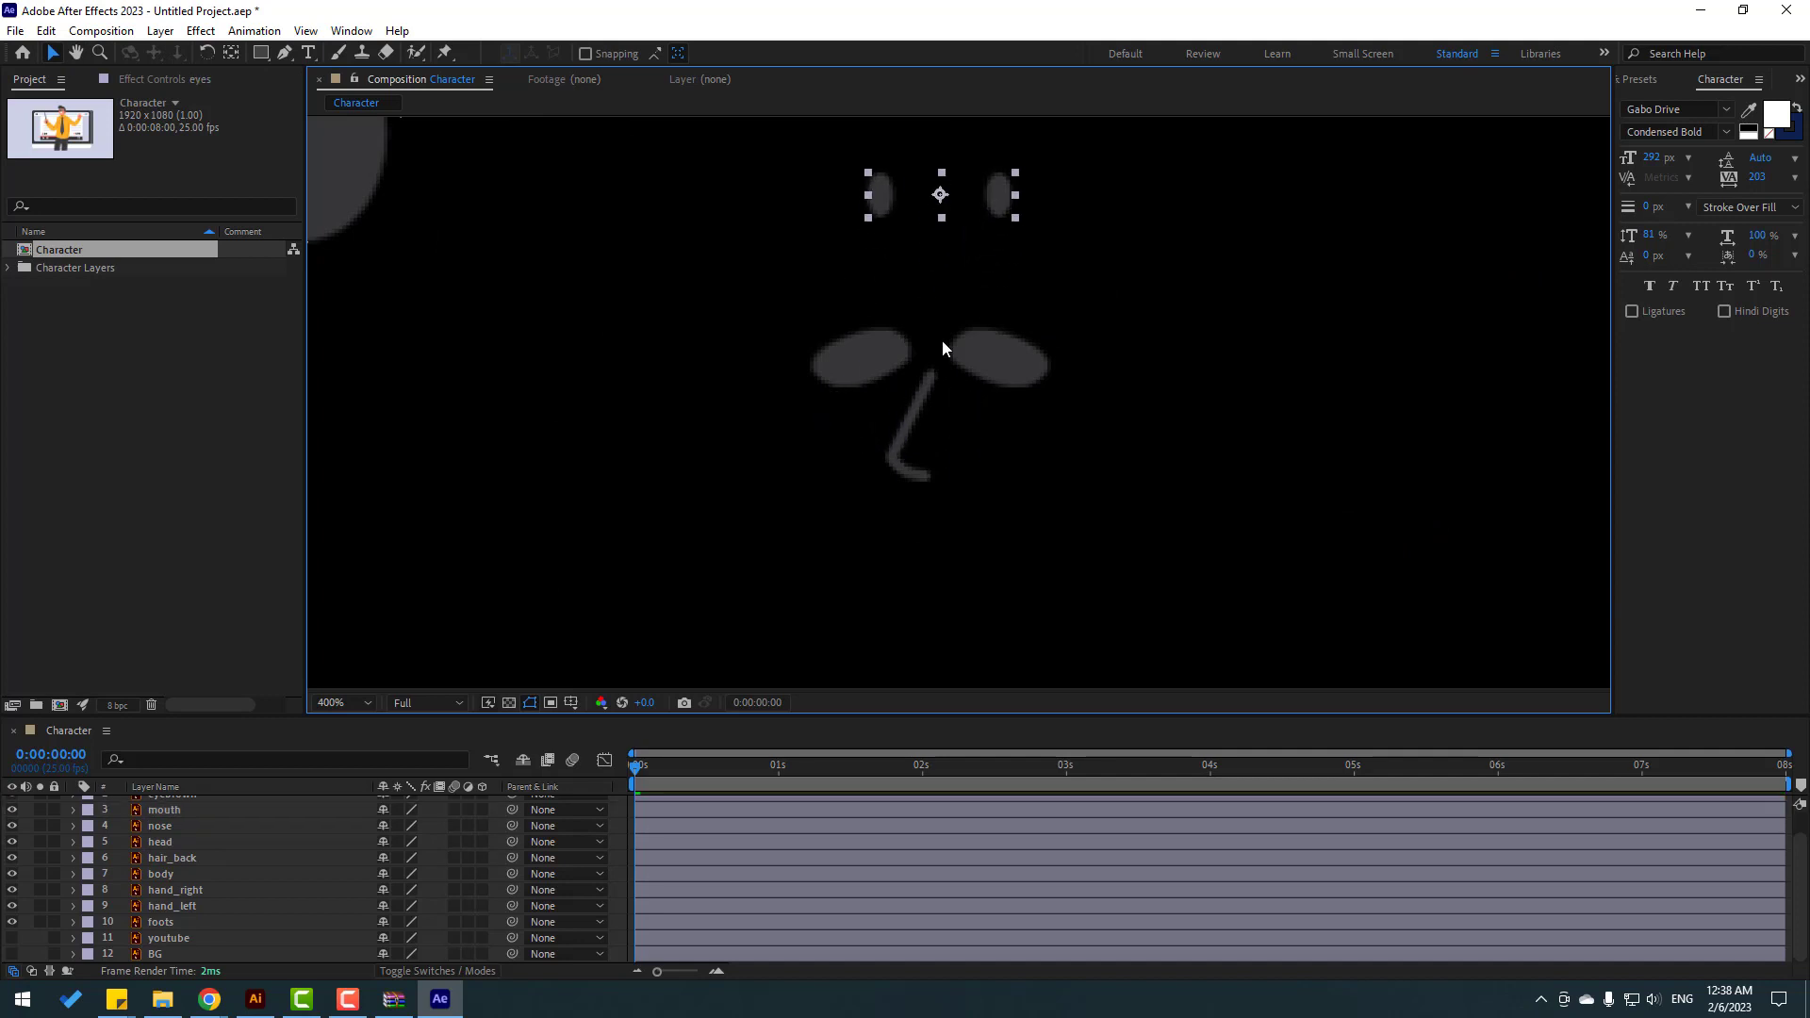
drag(982, 359, 1434, 347)
drag(922, 432, 709, 472)
Step: Set the composition view magnification to Fit
scroll(915, 477, down, 8)
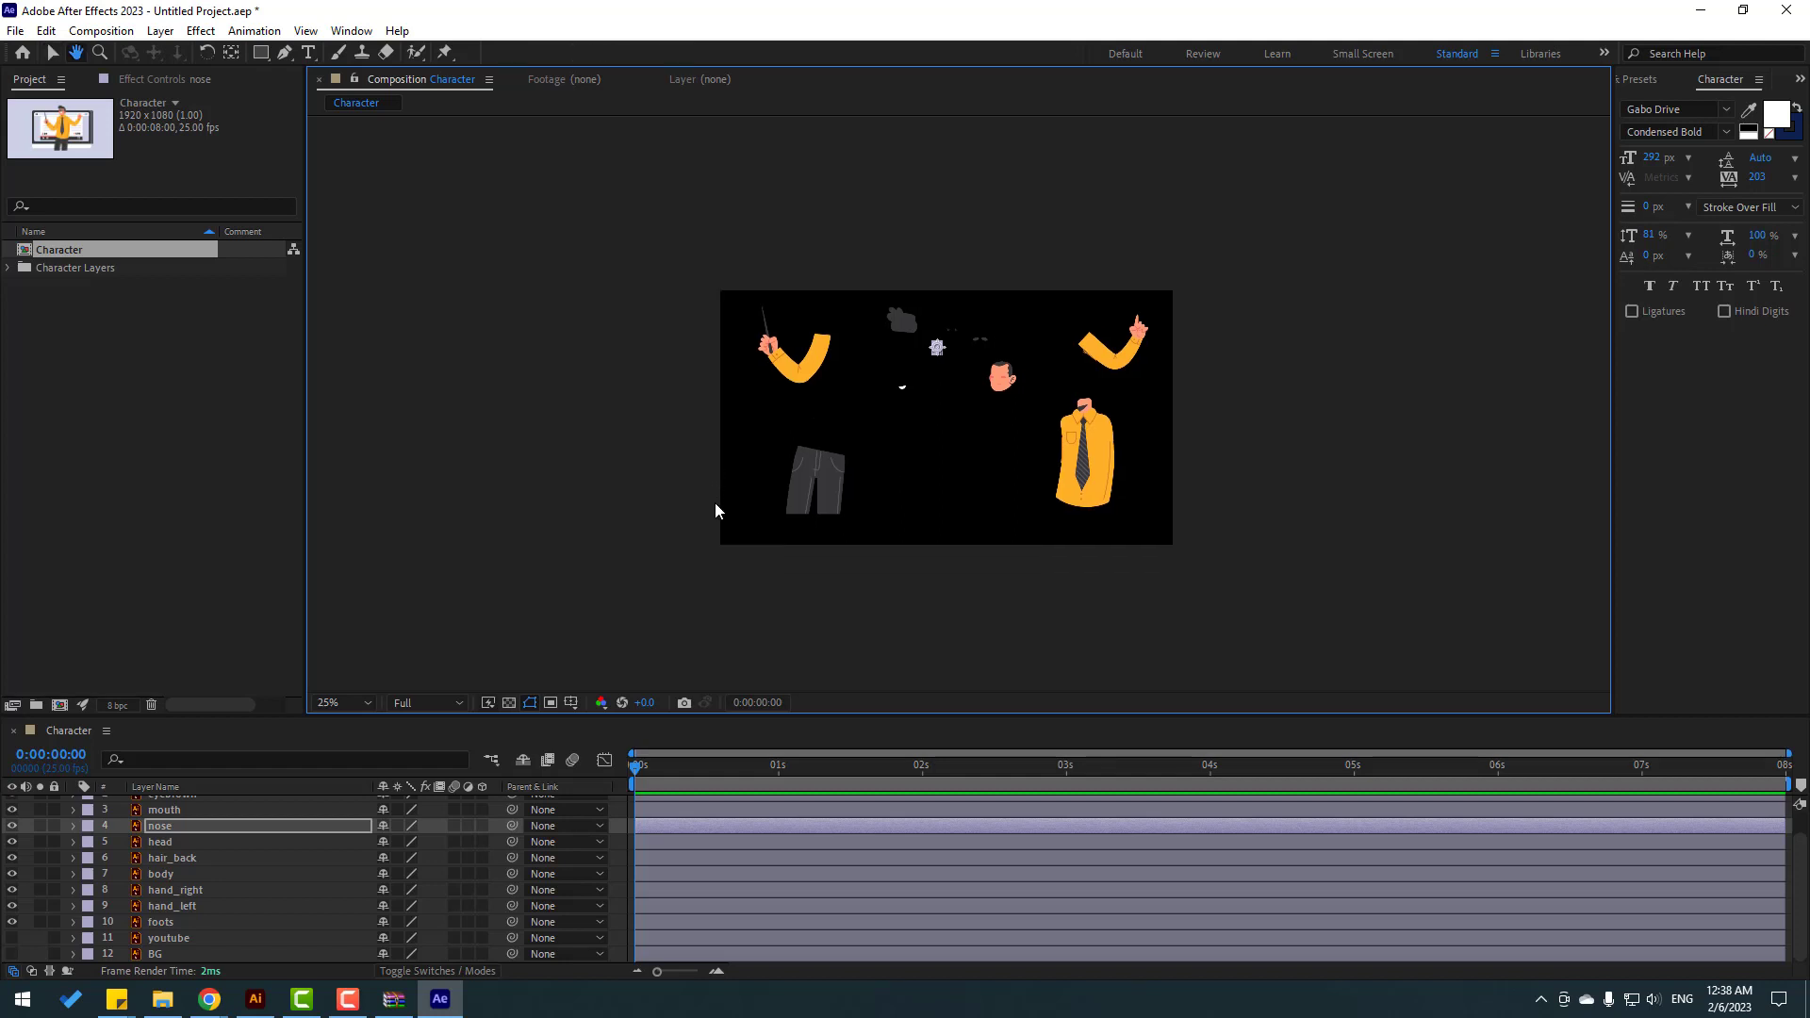
key(period)
key(period)
click(377, 703)
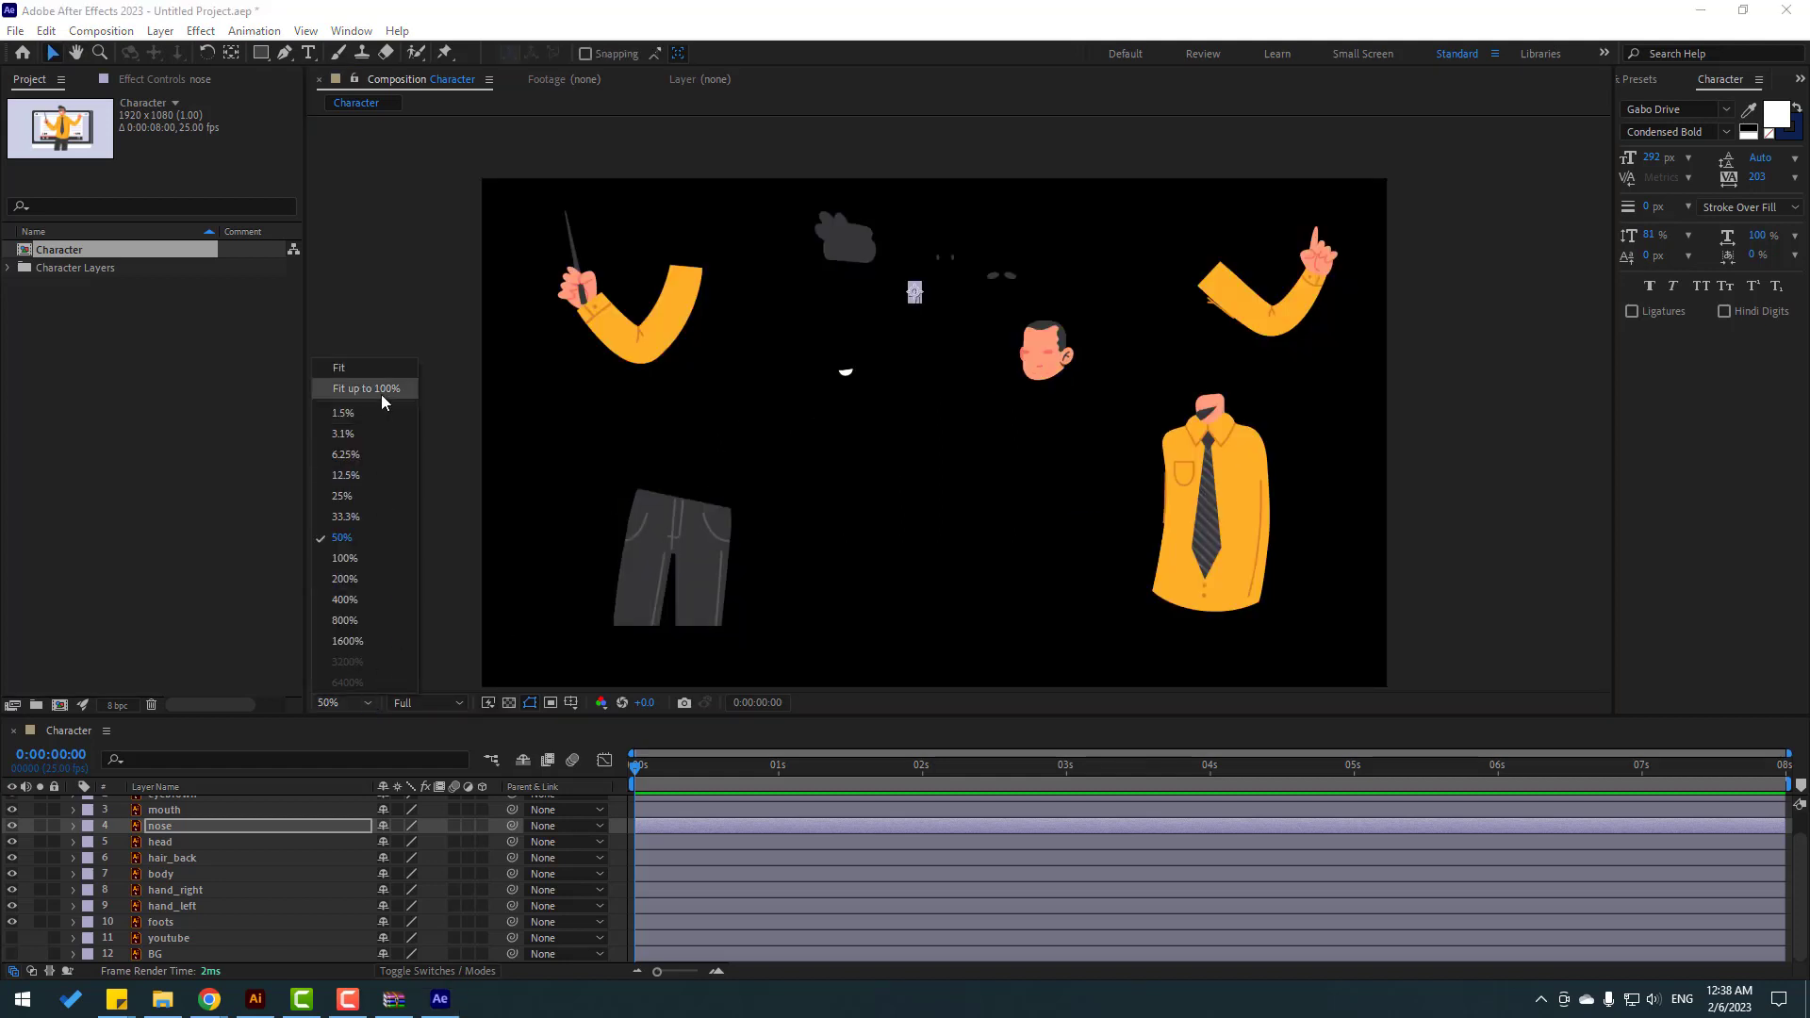
click(381, 394)
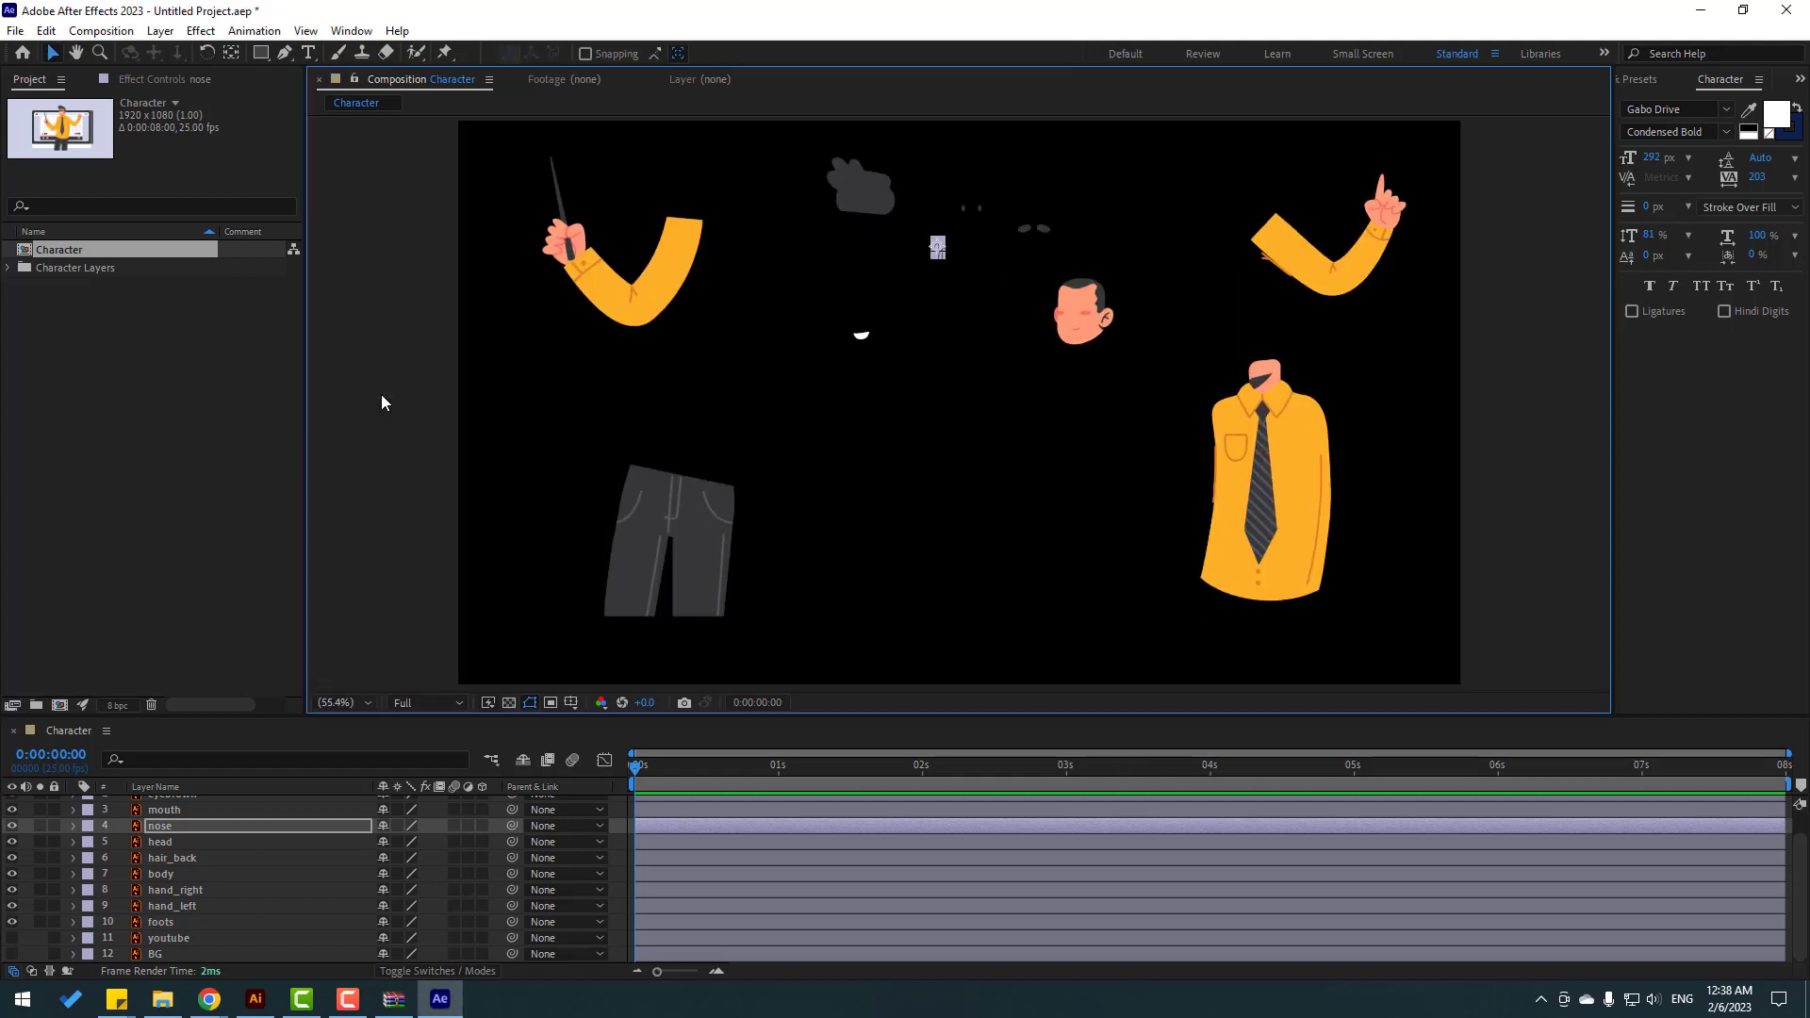